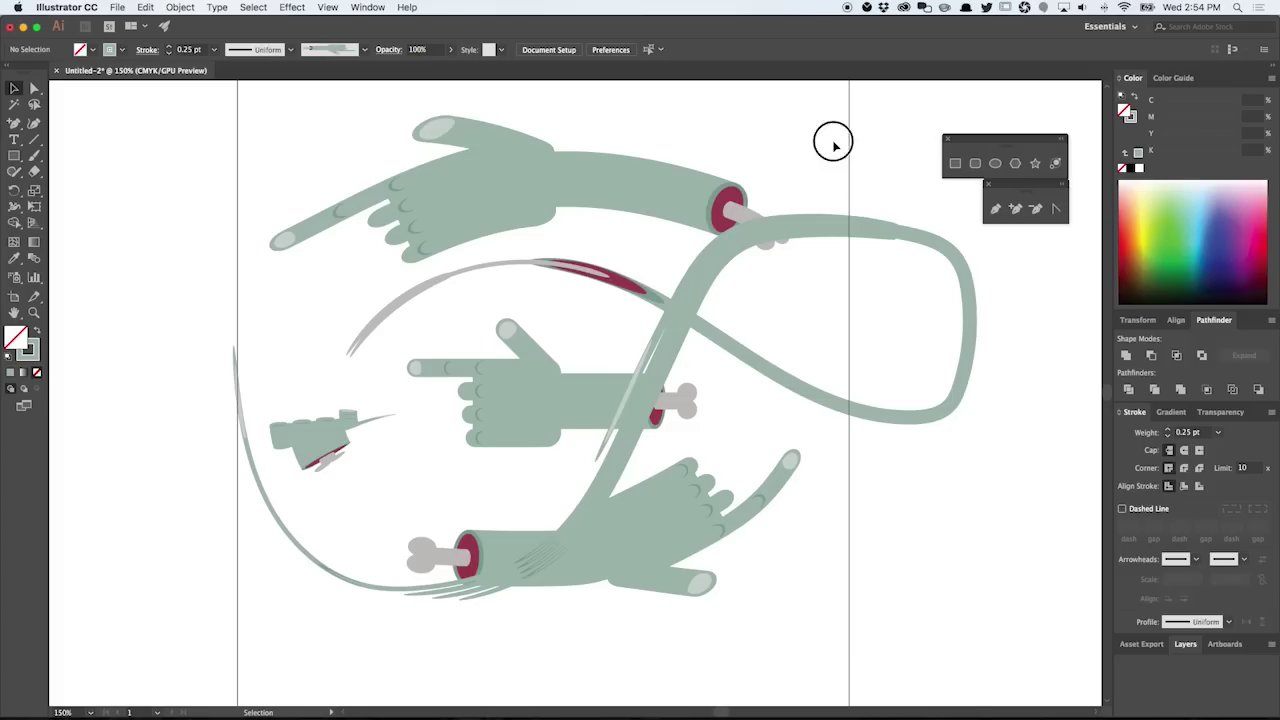
Step: Delete all the brush-painted arm strokes surrounding the original zombie arm artwork in the centre of the artboard
drag(249, 260, 237, 274)
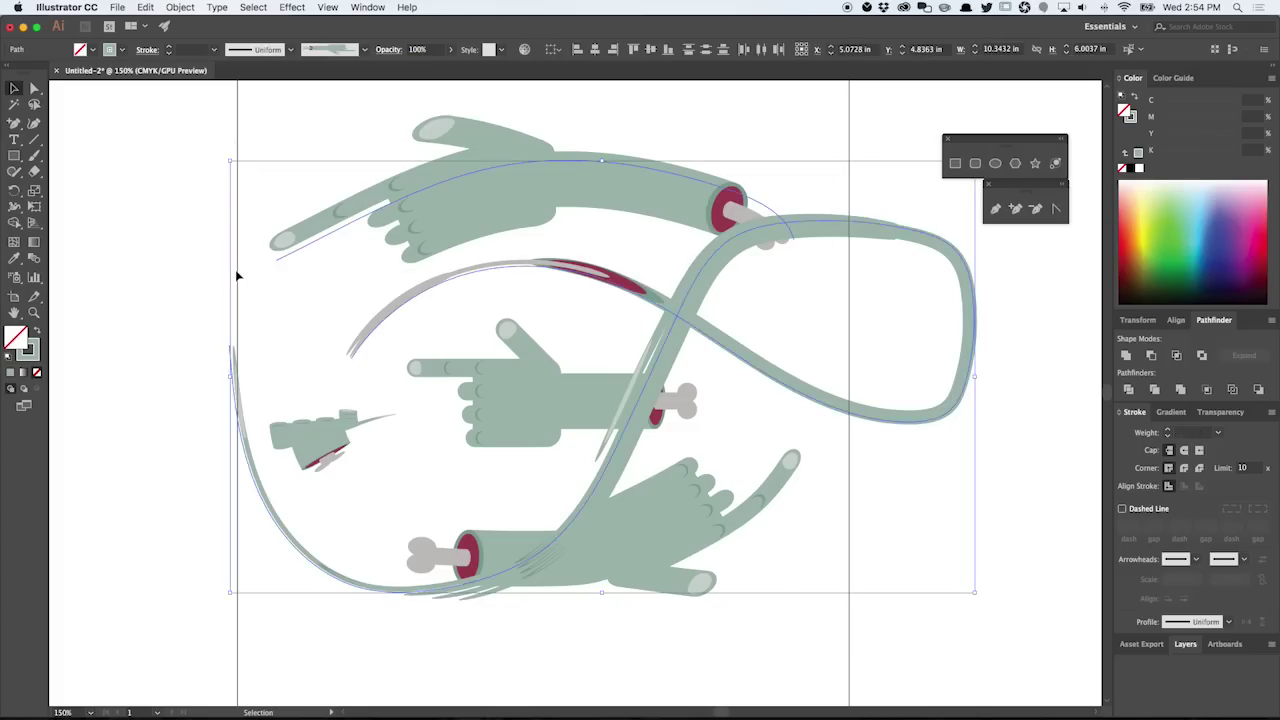
key(Delete)
drag(714, 614, 694, 489)
key(Delete)
drag(348, 515, 262, 412)
key(Delete)
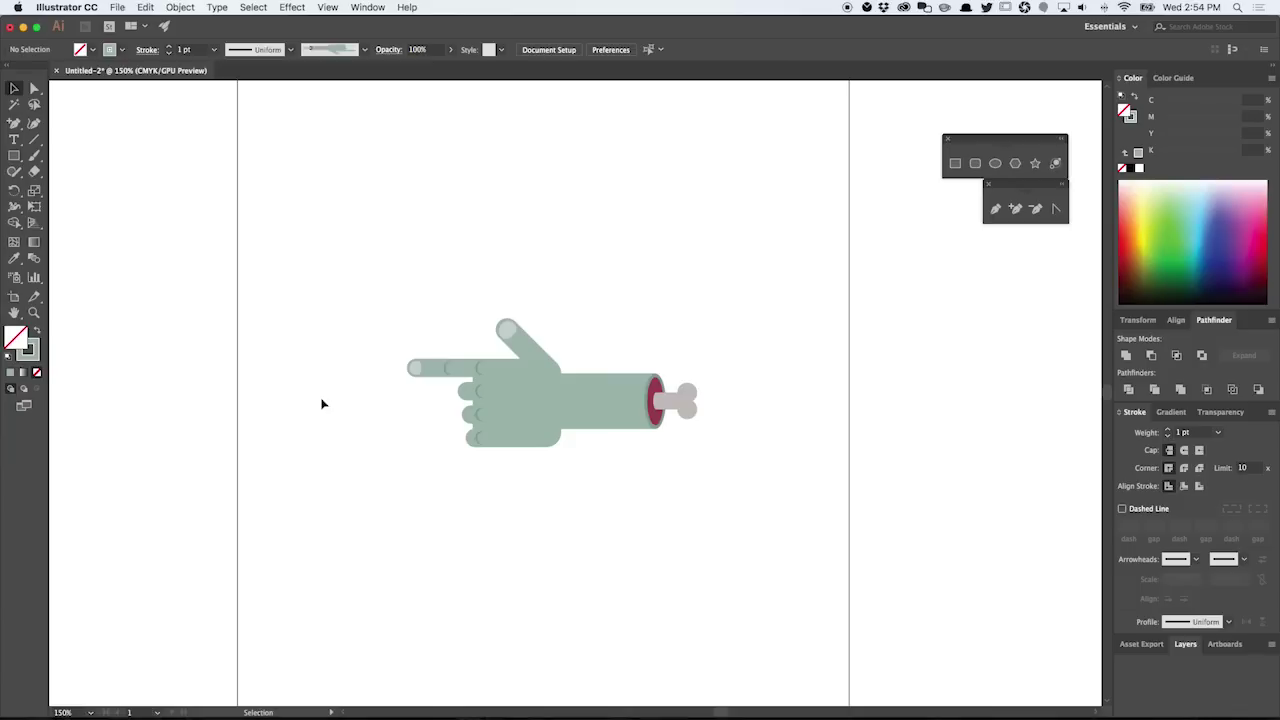
Step: Select the whole zombie arm artwork and start a new Art Brush from it in the brush collection
drag(311, 525, 786, 251)
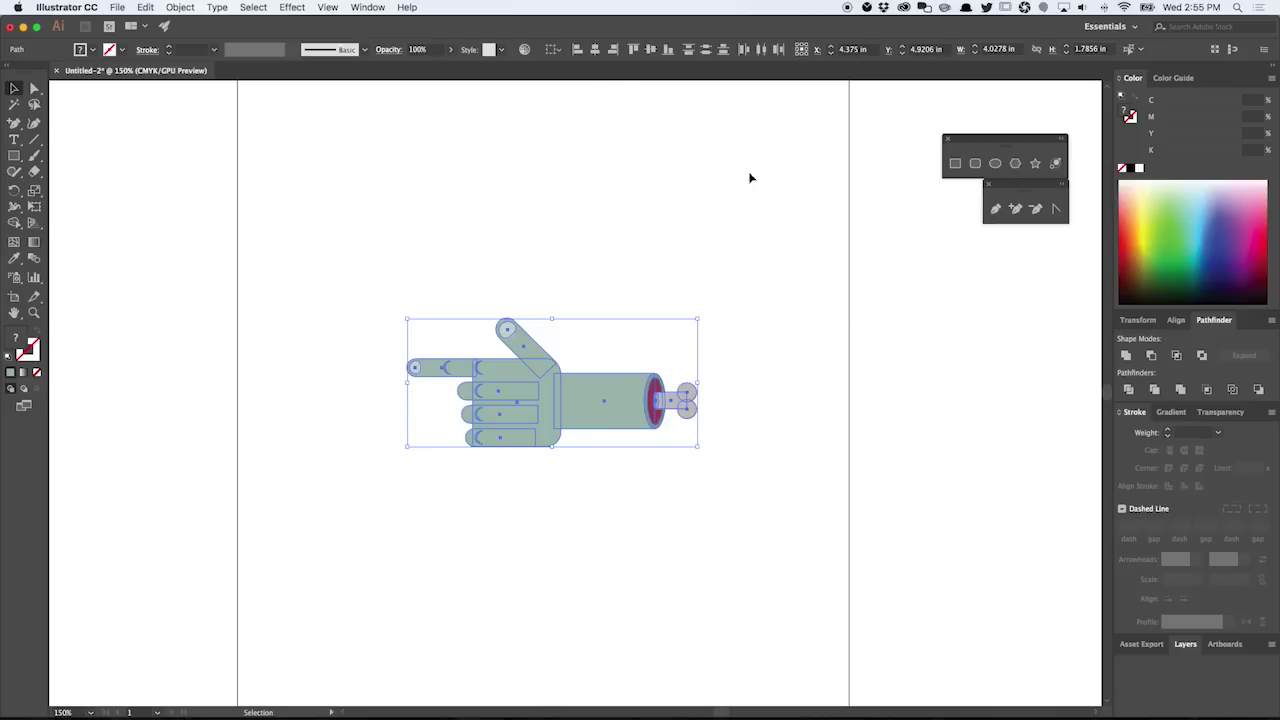
click(368, 7)
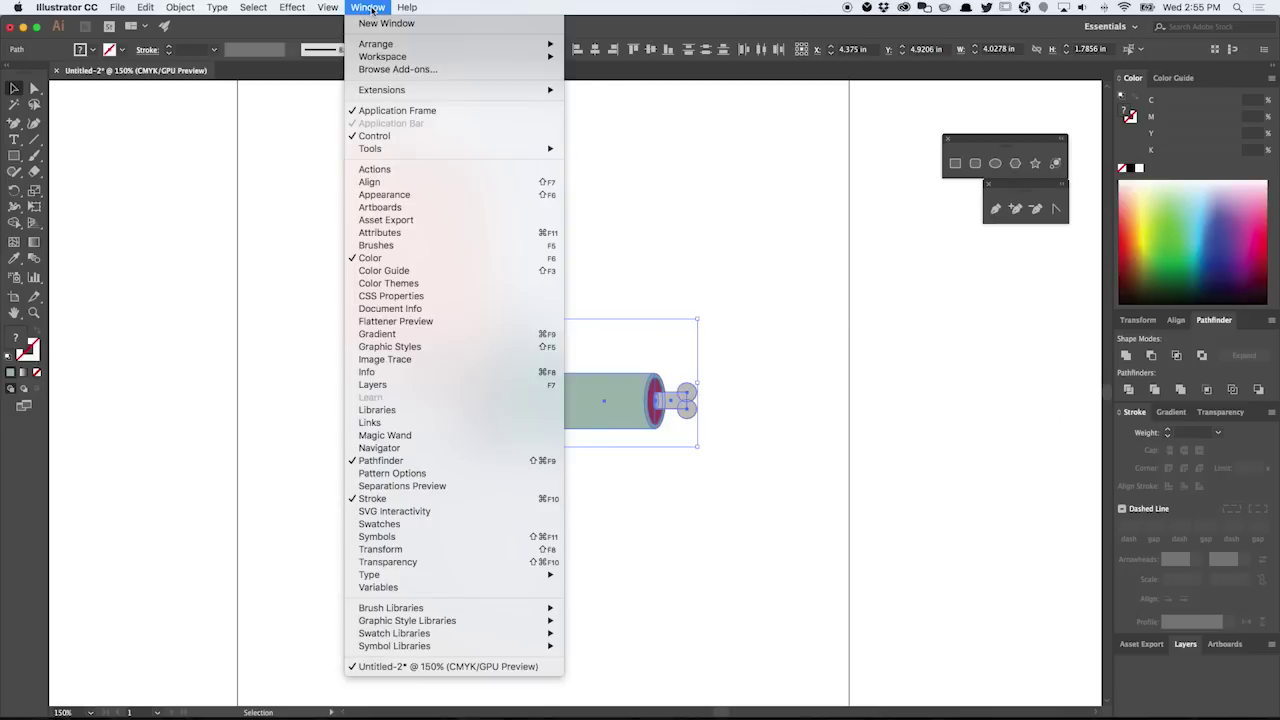
click(443, 247)
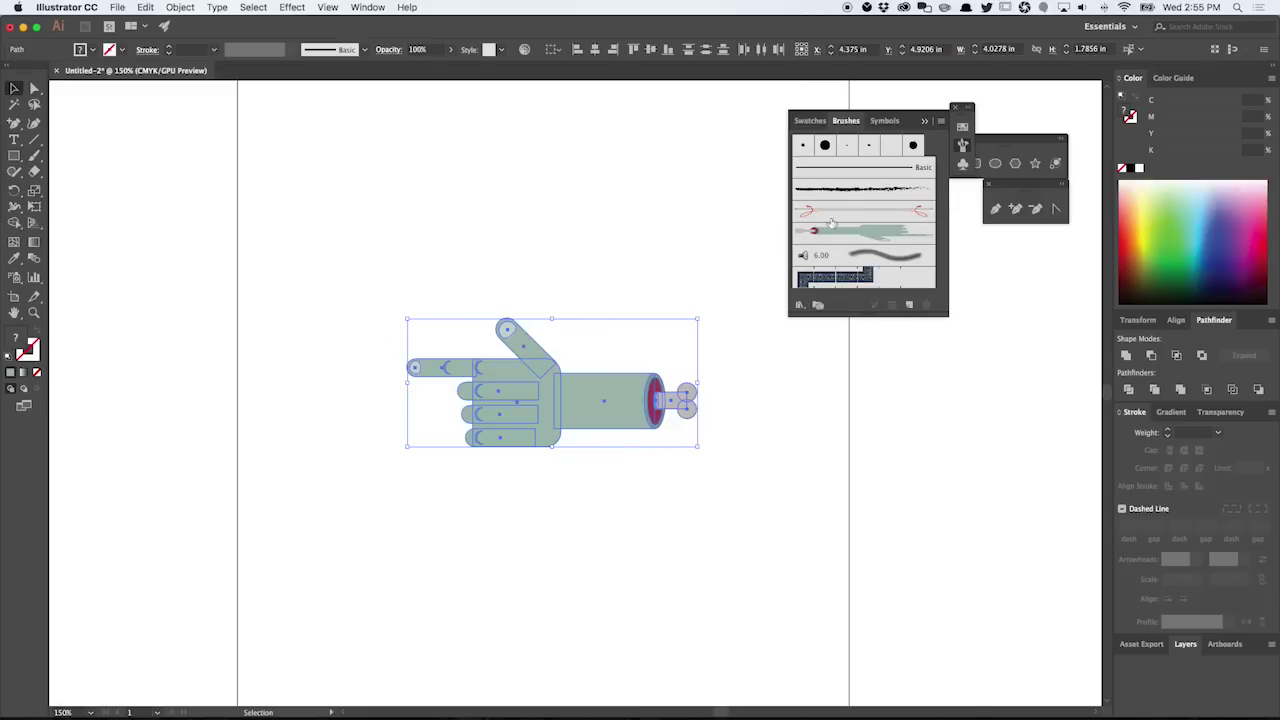
click(940, 121)
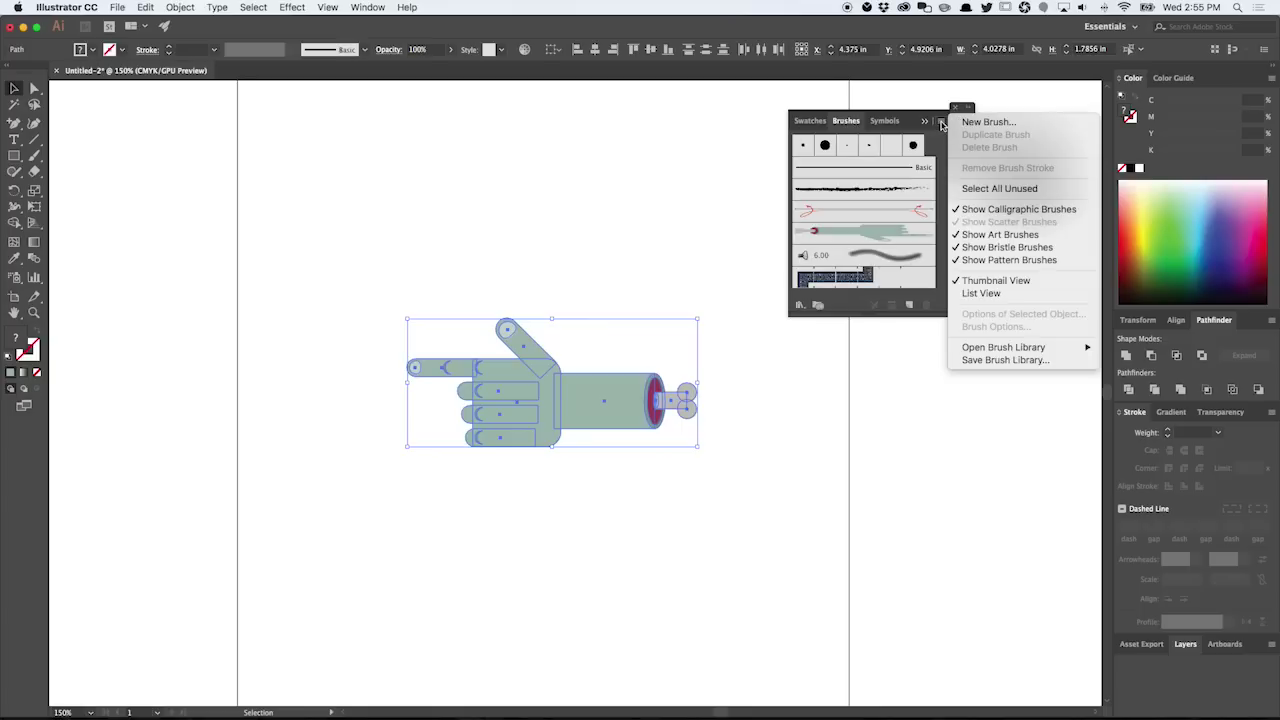
click(999, 122)
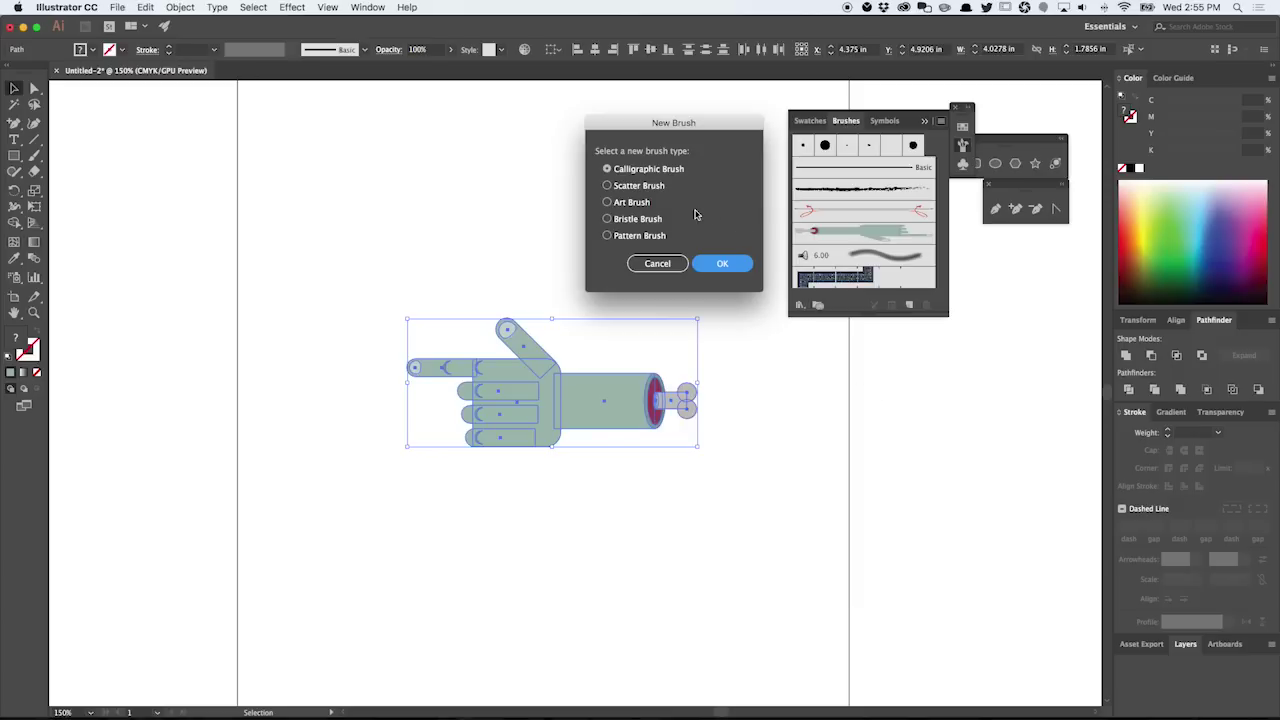
click(642, 206)
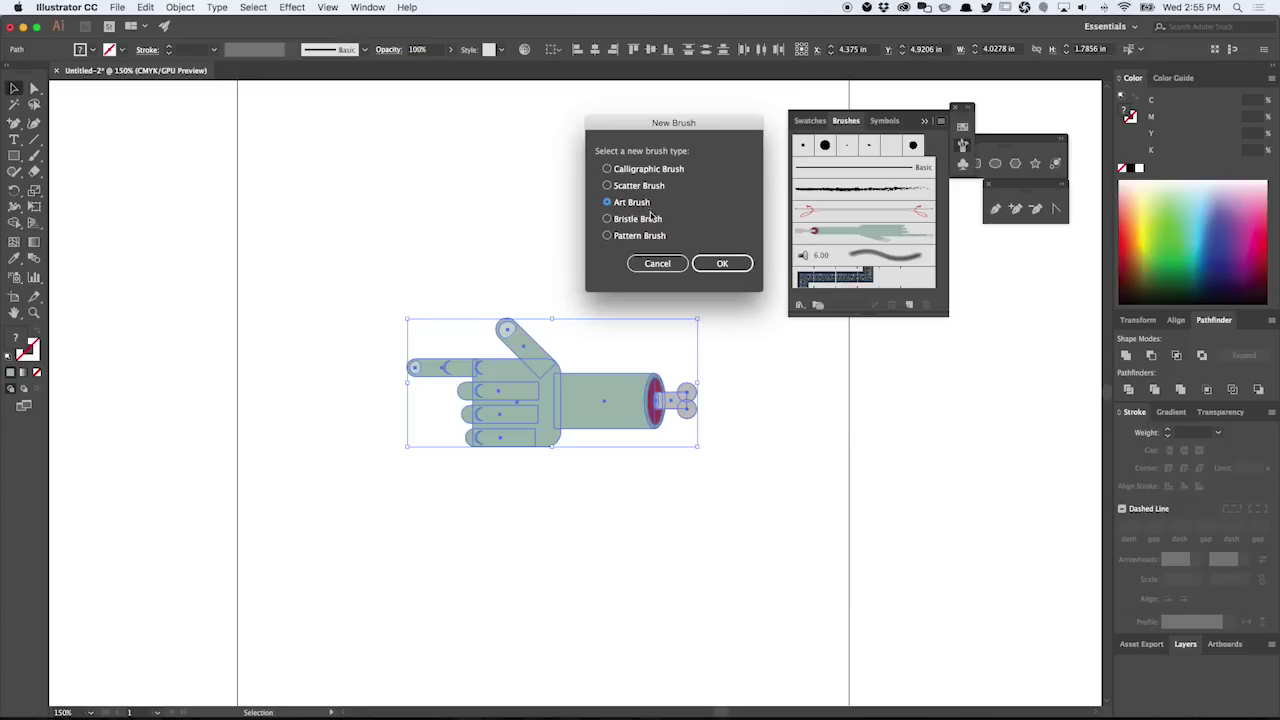
click(723, 263)
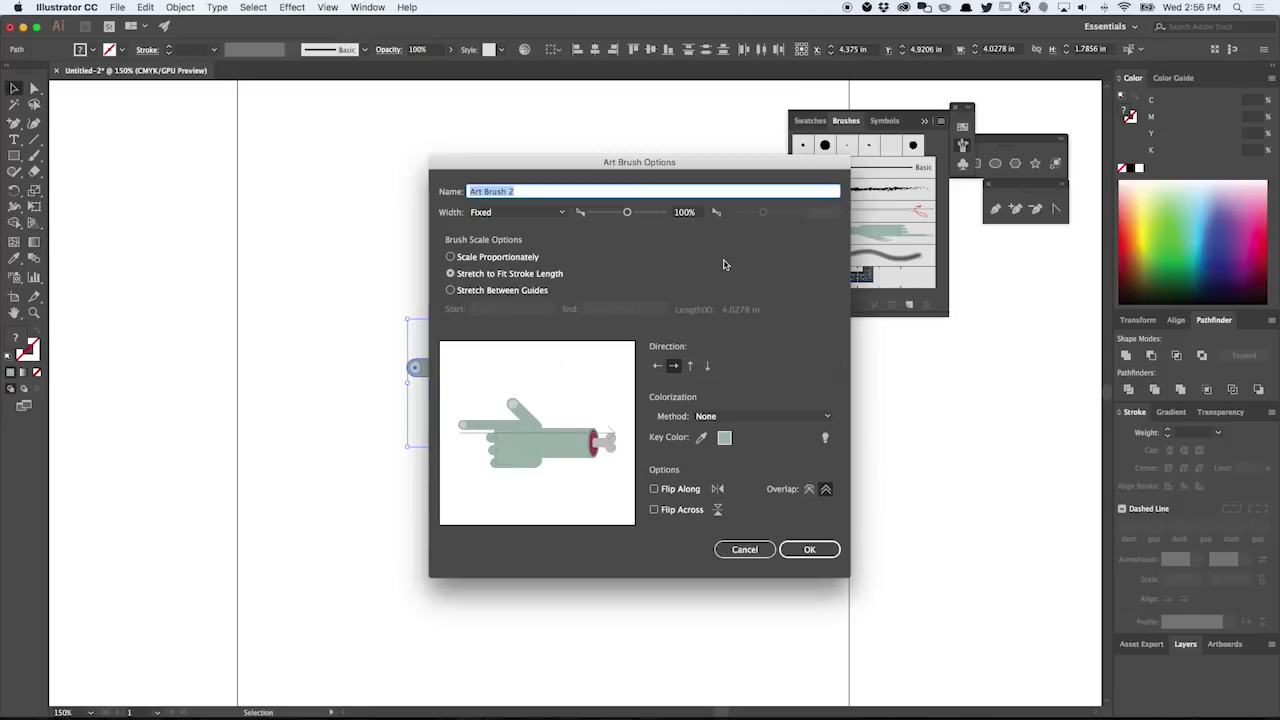
Step: Name the new art brush "zombie arm", set its stroke direction to upward and create it
text(zombie arm)
click(690, 366)
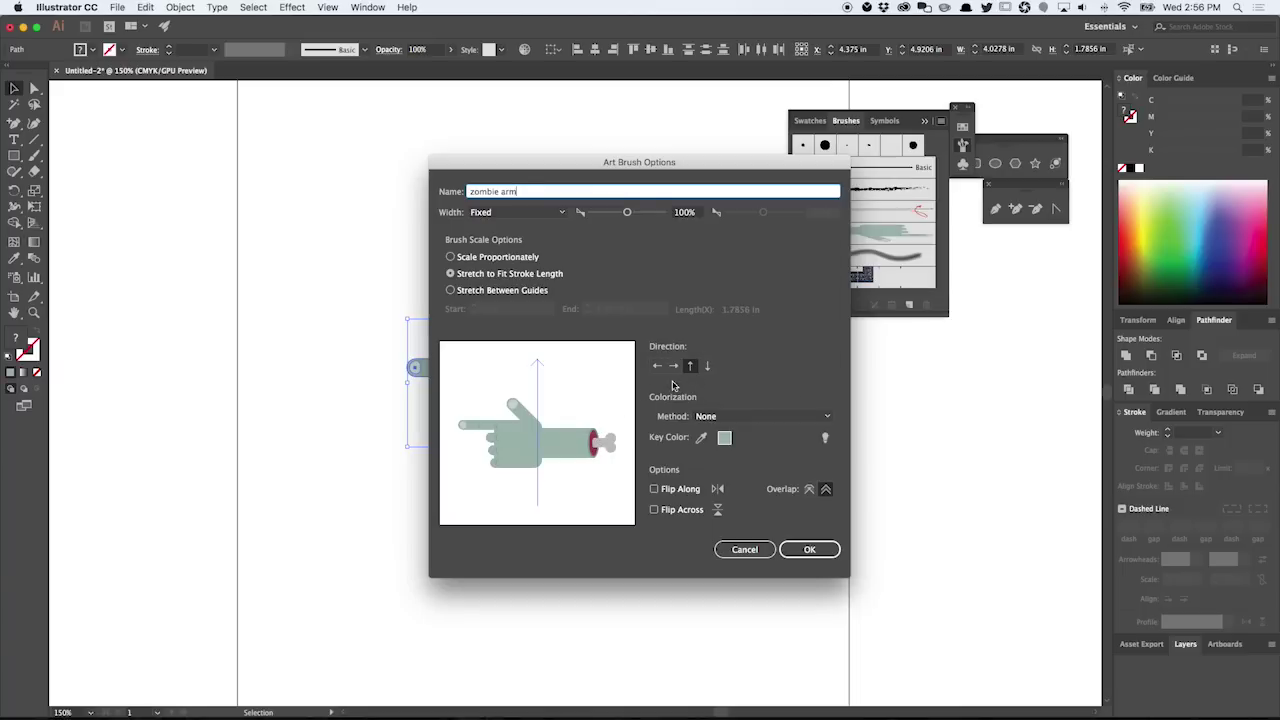
click(812, 550)
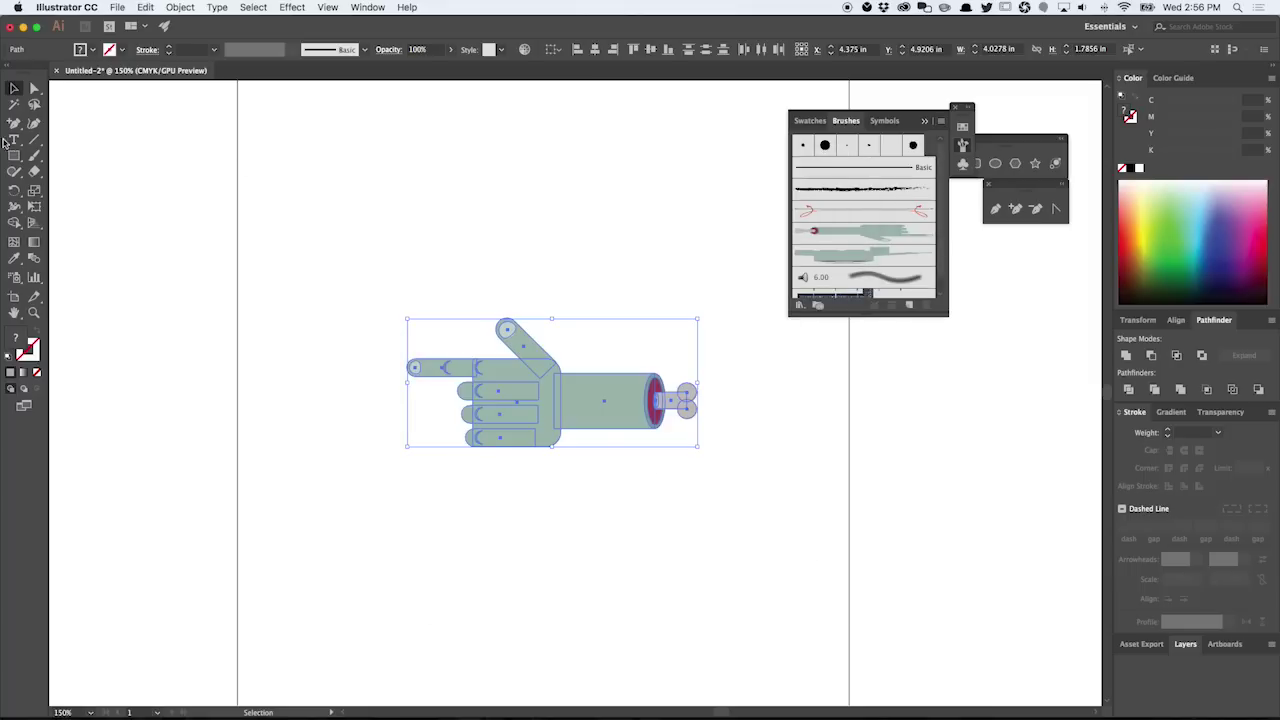
Step: Paint three test strokes around the original arm with the zombie arm brush, and undo all of them
click(34, 156)
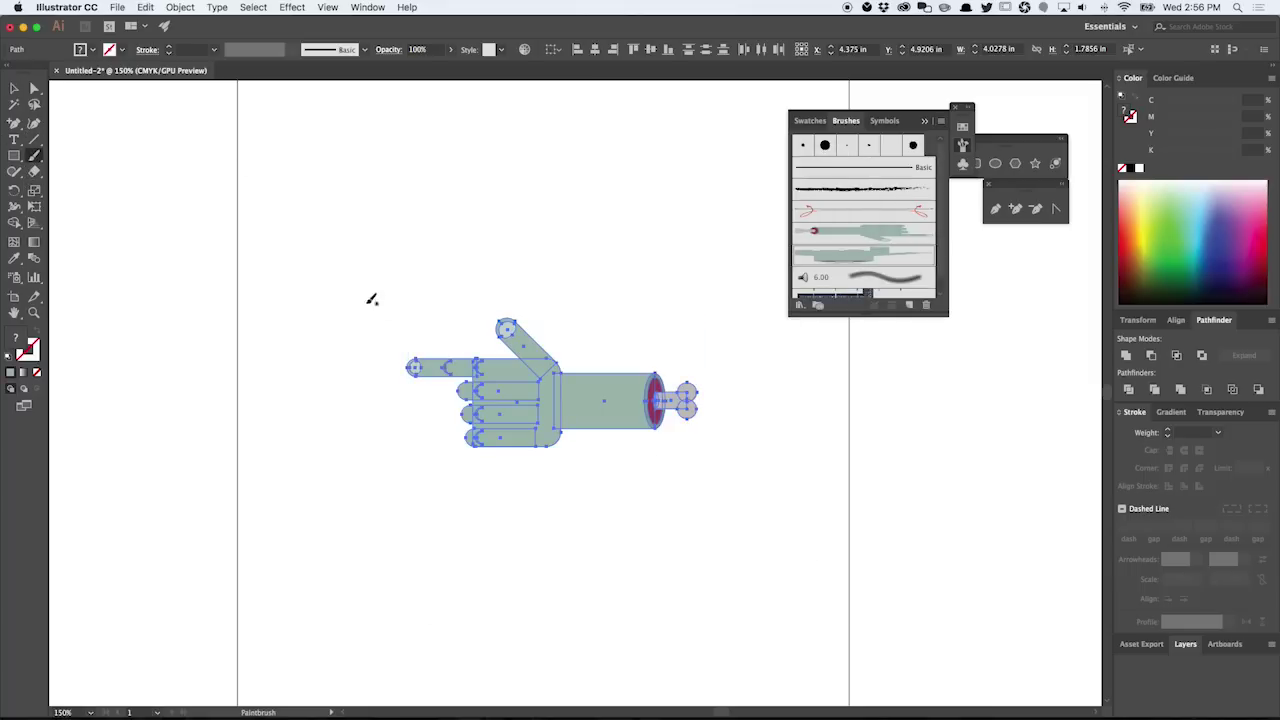
mouse_move(352, 494)
mouse_down()
mouse_move(323, 434)
mouse_move(302, 265)
mouse_move(386, 143)
mouse_up()
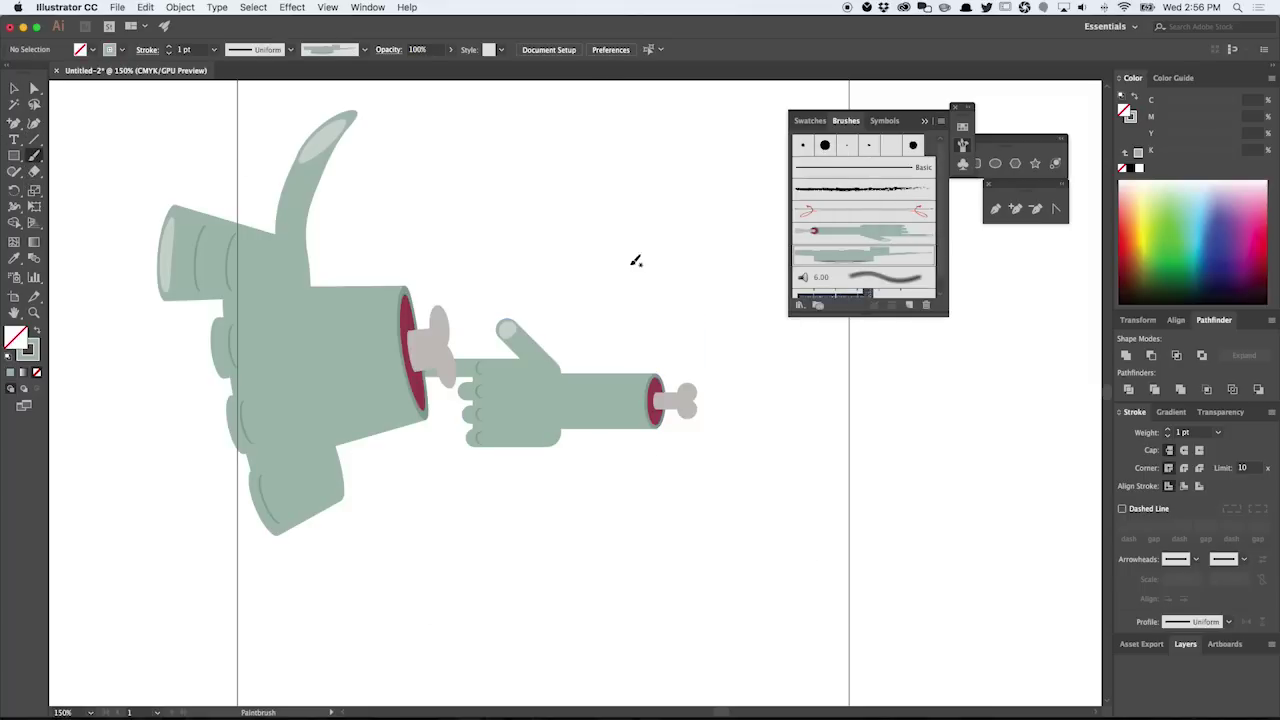
drag(634, 606, 924, 584)
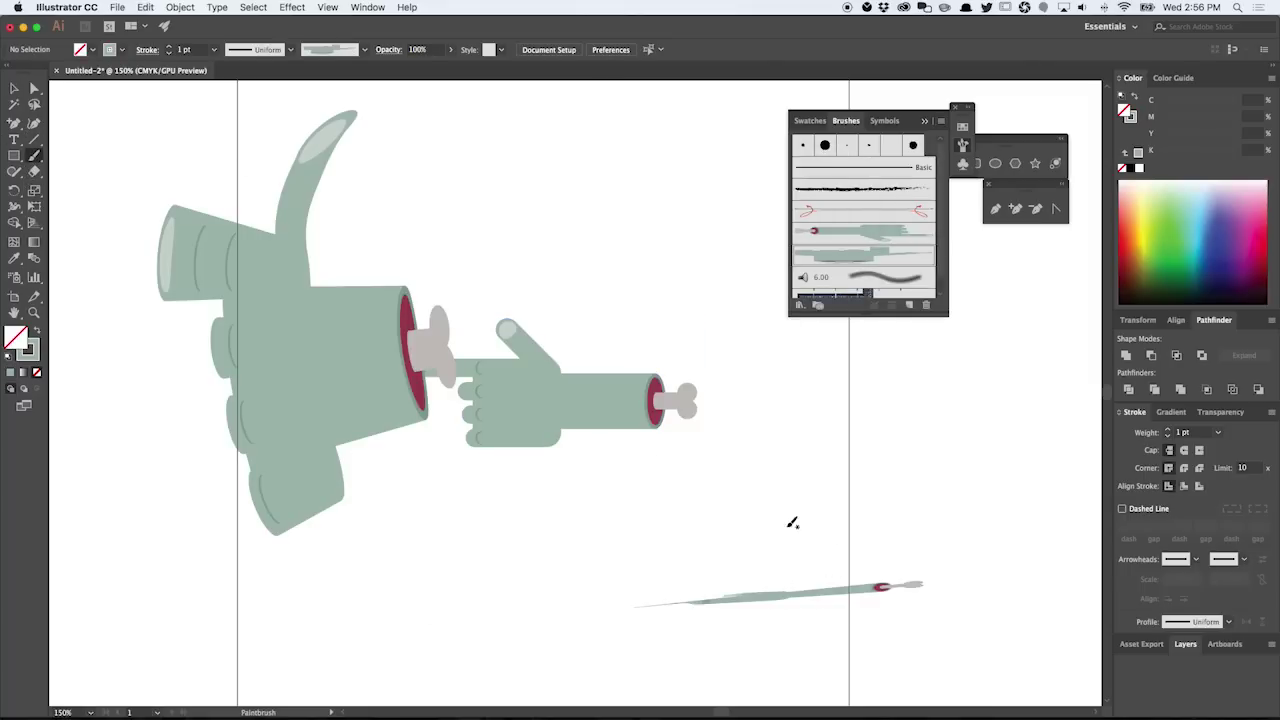
drag(640, 492, 930, 503)
key(super+z)
key(super+z)
key(super+z)
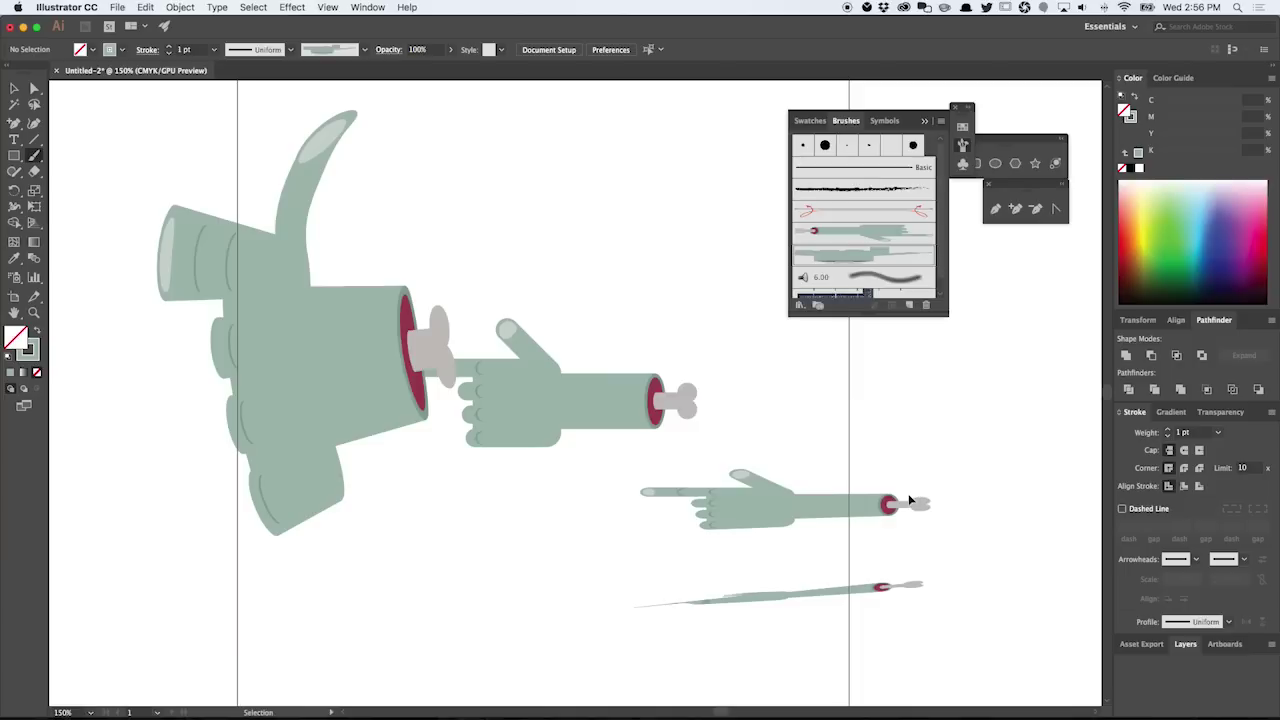
Step: Edit the zombie arm brush to use the leftward stroke direction and the Scale Proportionately option
key(v)
click(797, 400)
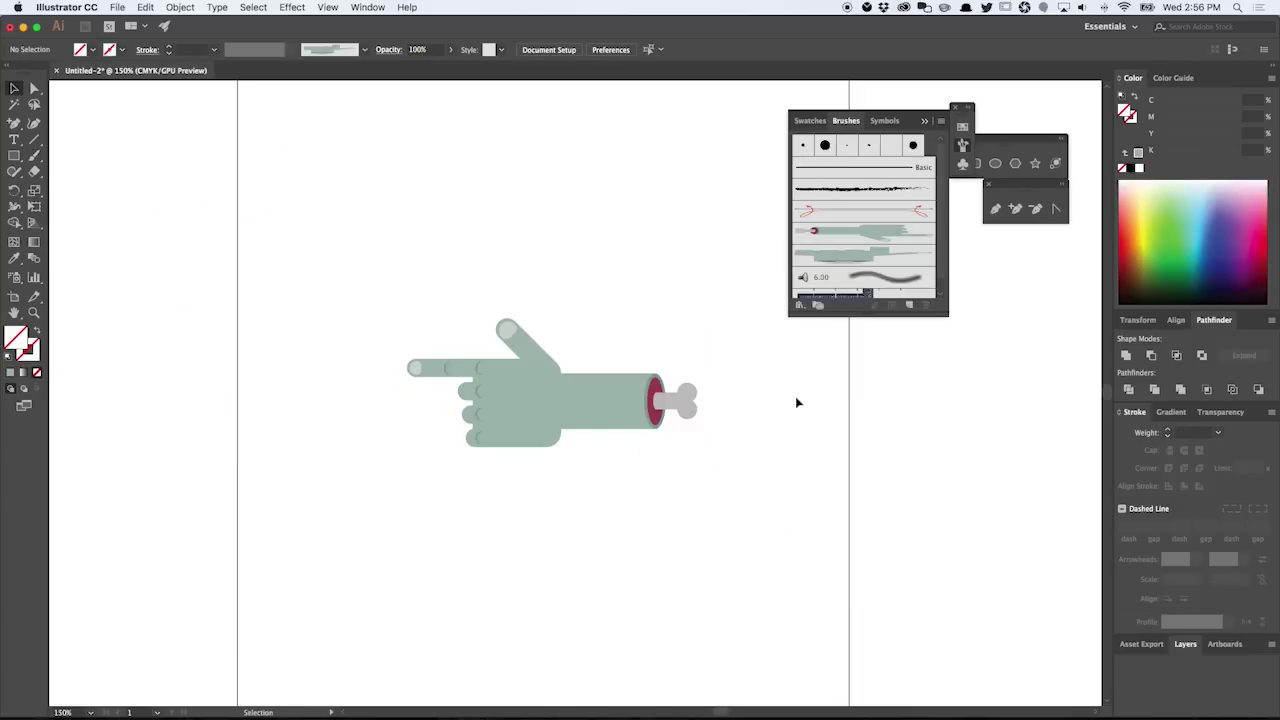
click(857, 256)
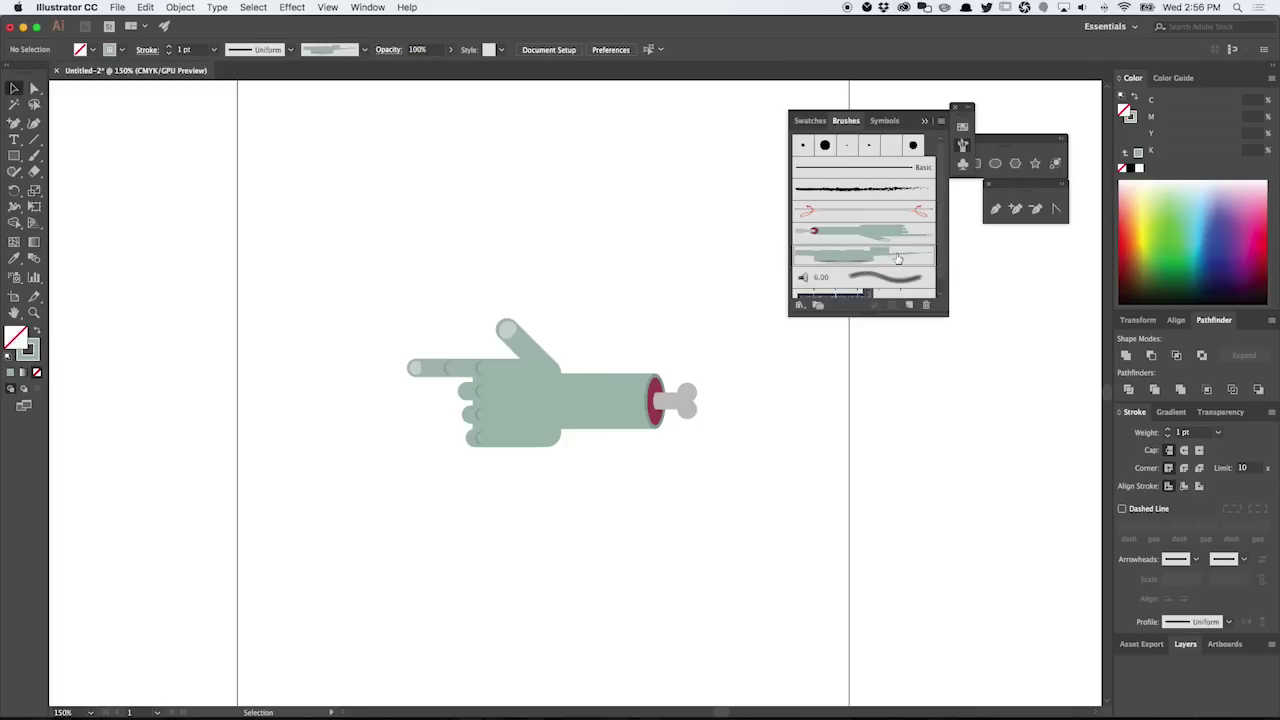
double_click(888, 259)
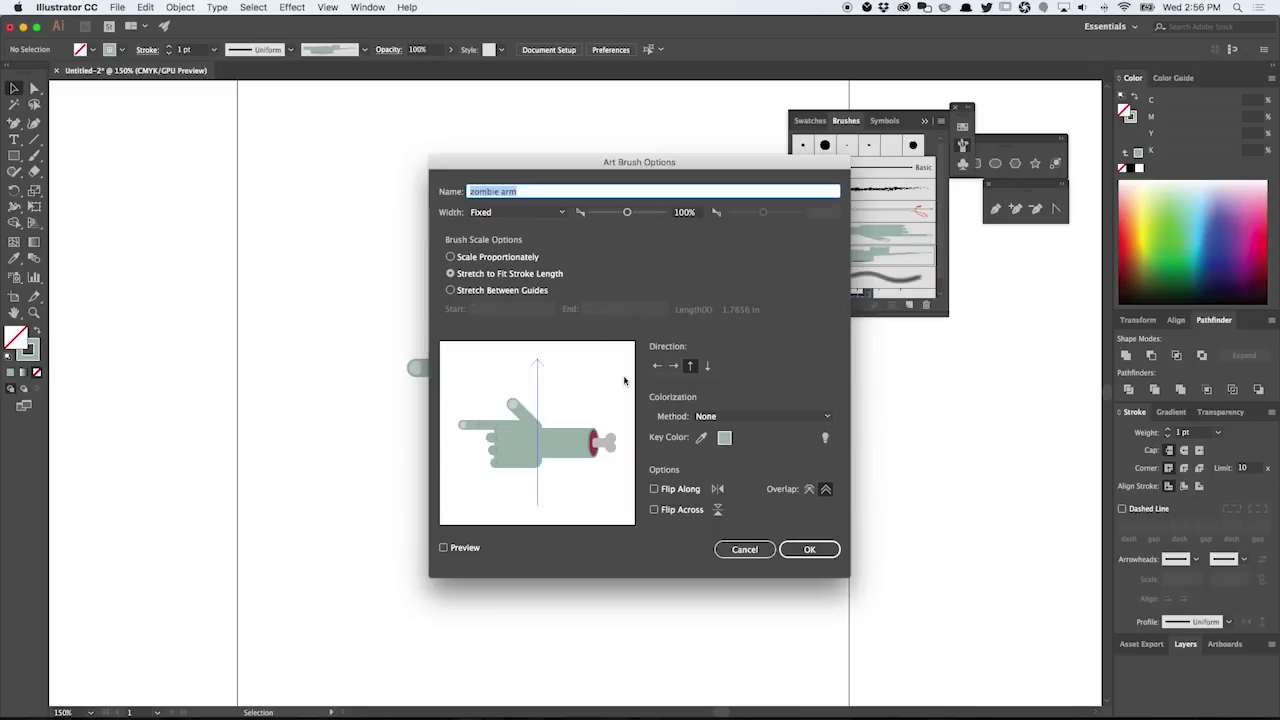
click(657, 365)
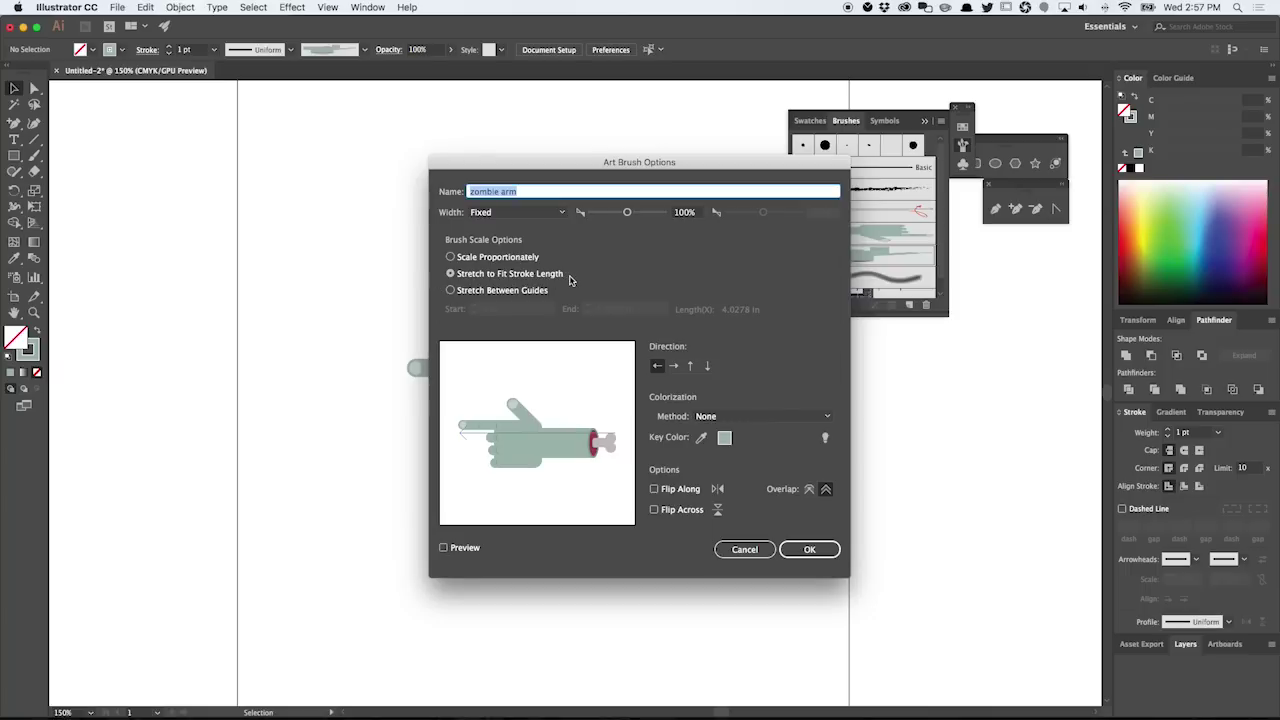
click(538, 259)
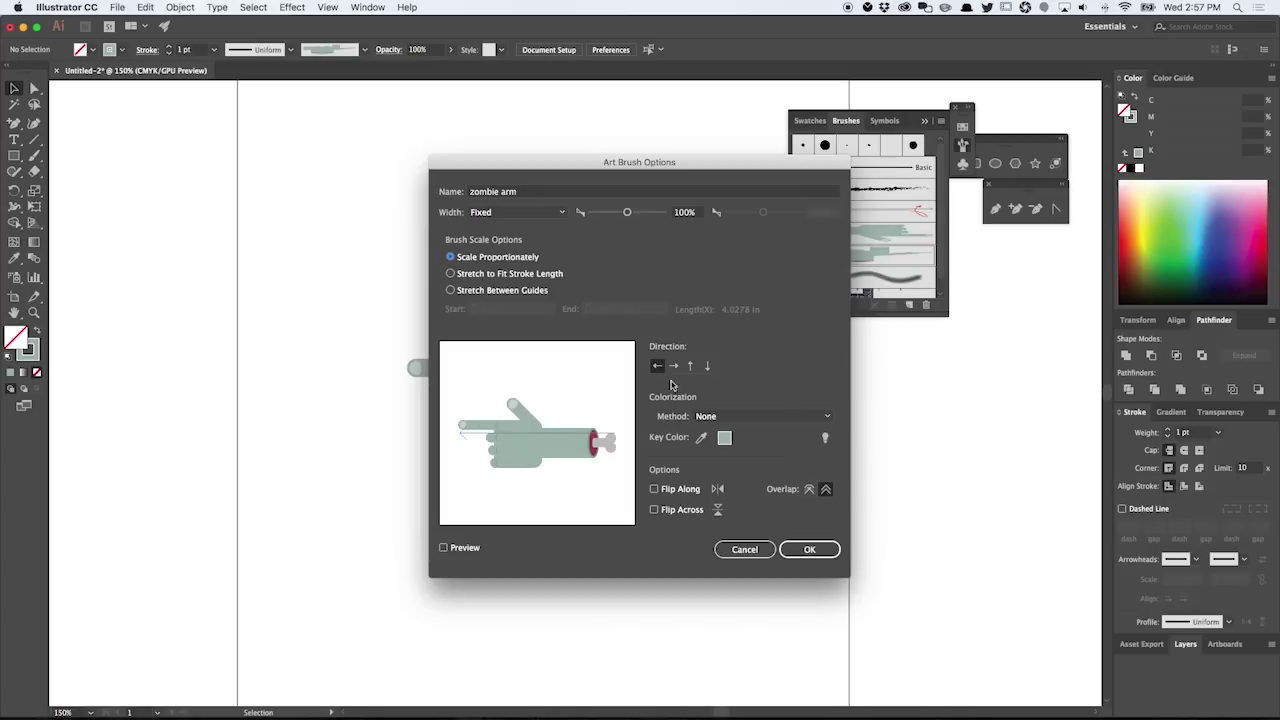
click(816, 550)
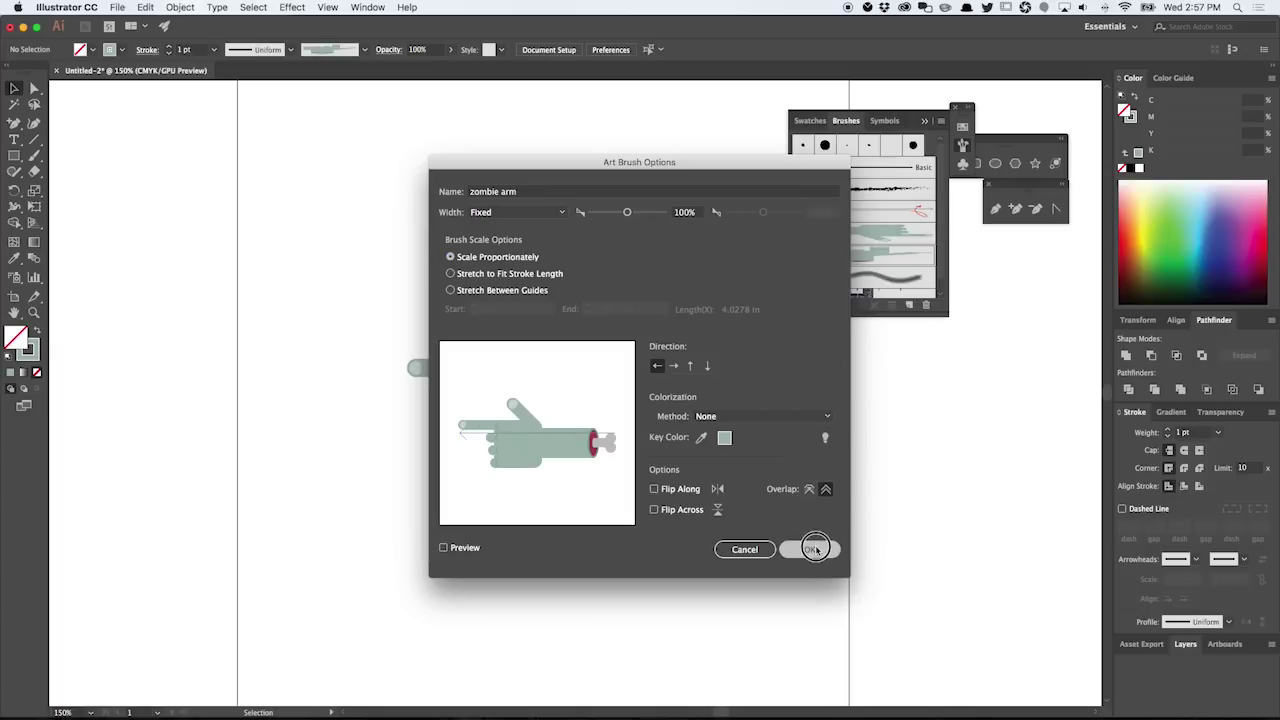
click(814, 550)
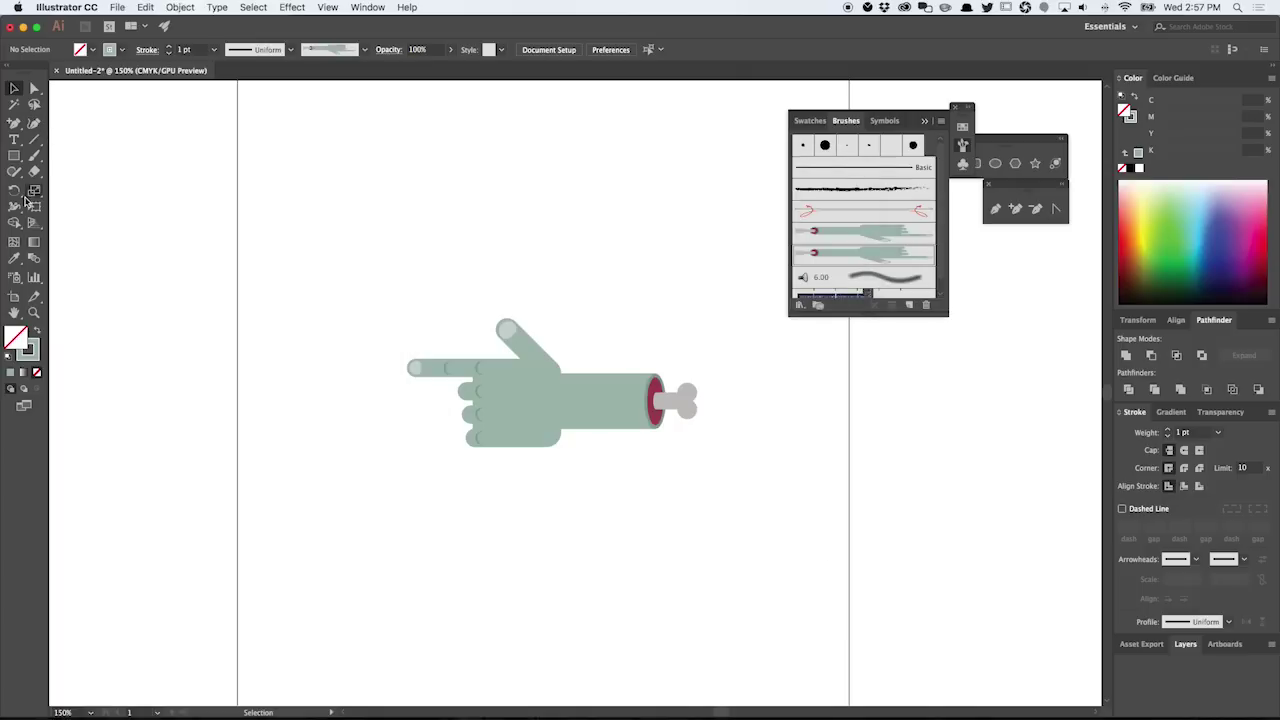
Step: Paint one large, one tiny and one curved test arm with the zombie arm brush, and select all three strokes
click(34, 155)
mouse_move(733, 275)
mouse_down()
mouse_move(505, 236)
mouse_move(97, 202)
mouse_up()
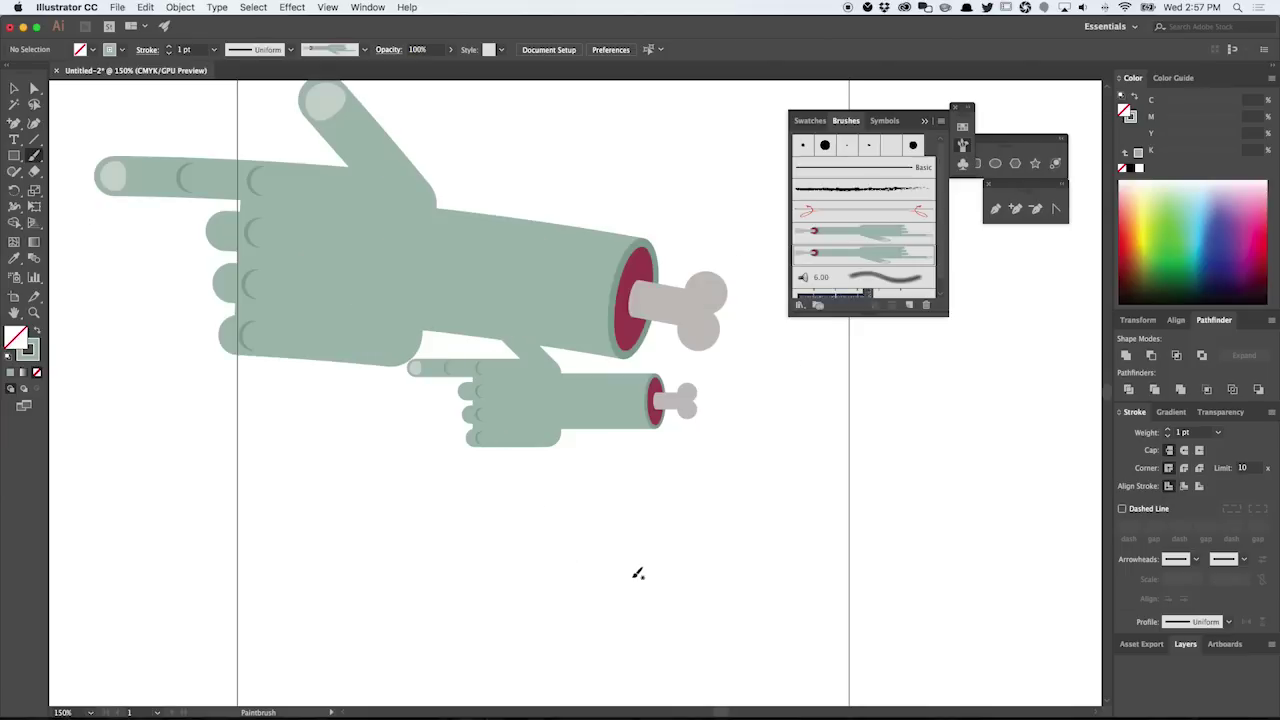
drag(420, 598, 492, 598)
mouse_move(540, 645)
mouse_down()
mouse_move(601, 639)
mouse_move(646, 600)
mouse_move(652, 556)
mouse_move(624, 519)
mouse_move(536, 500)
mouse_up()
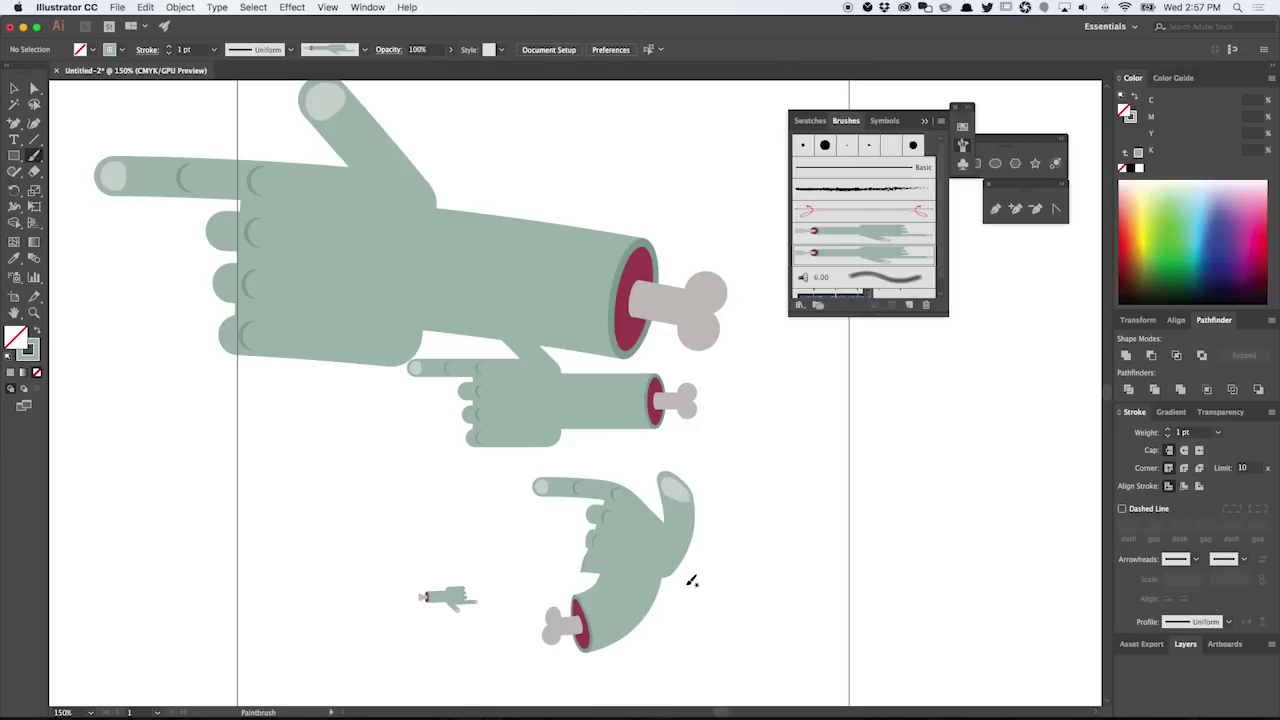
key(v)
drag(777, 634, 394, 563)
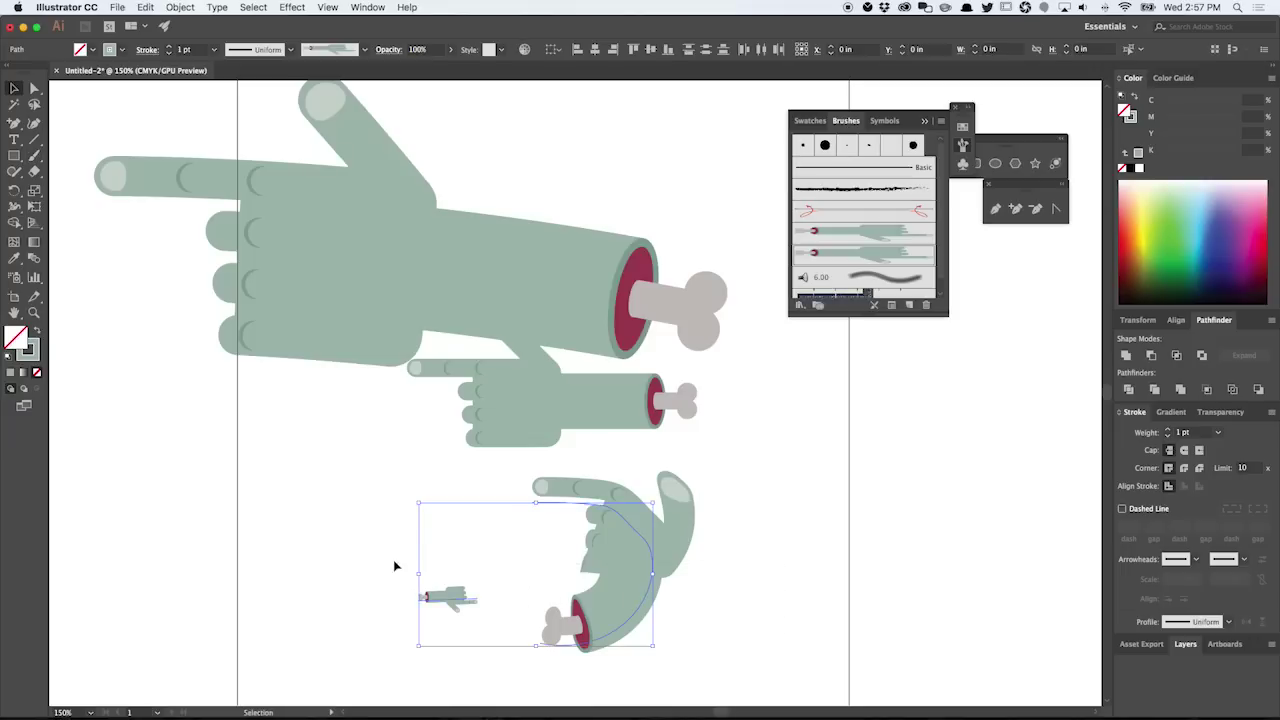
shift+click(366, 304)
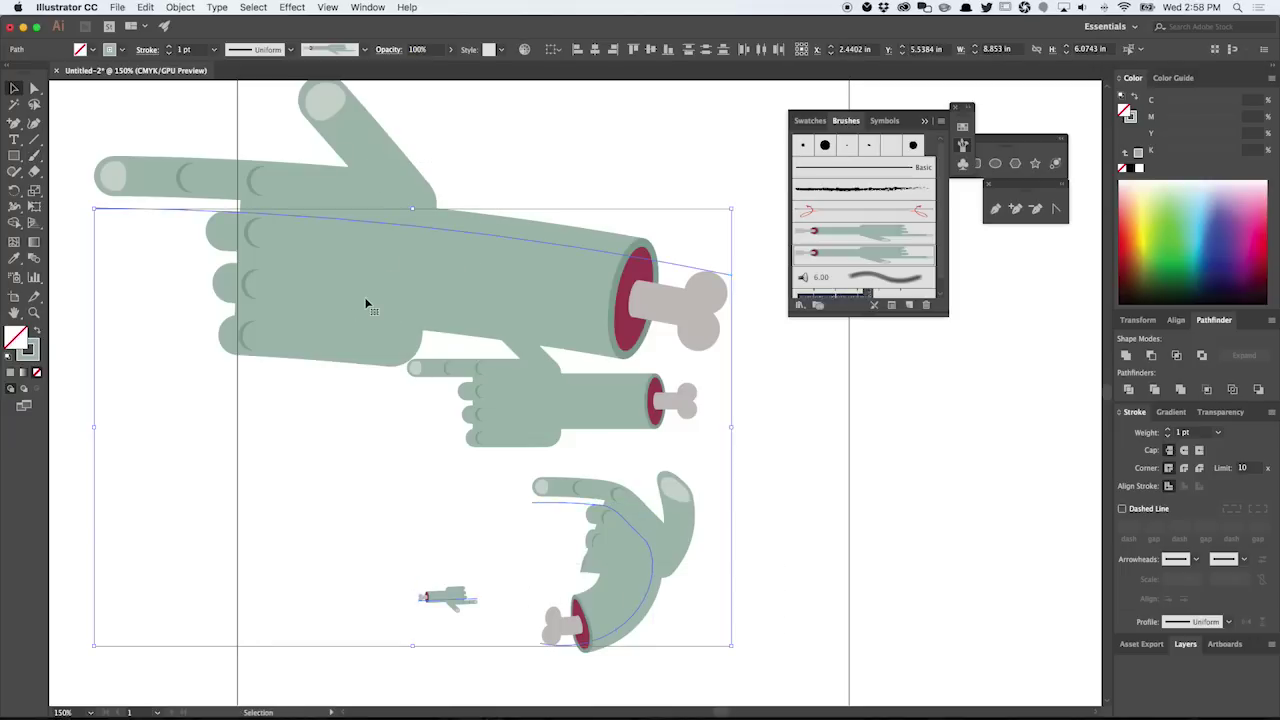
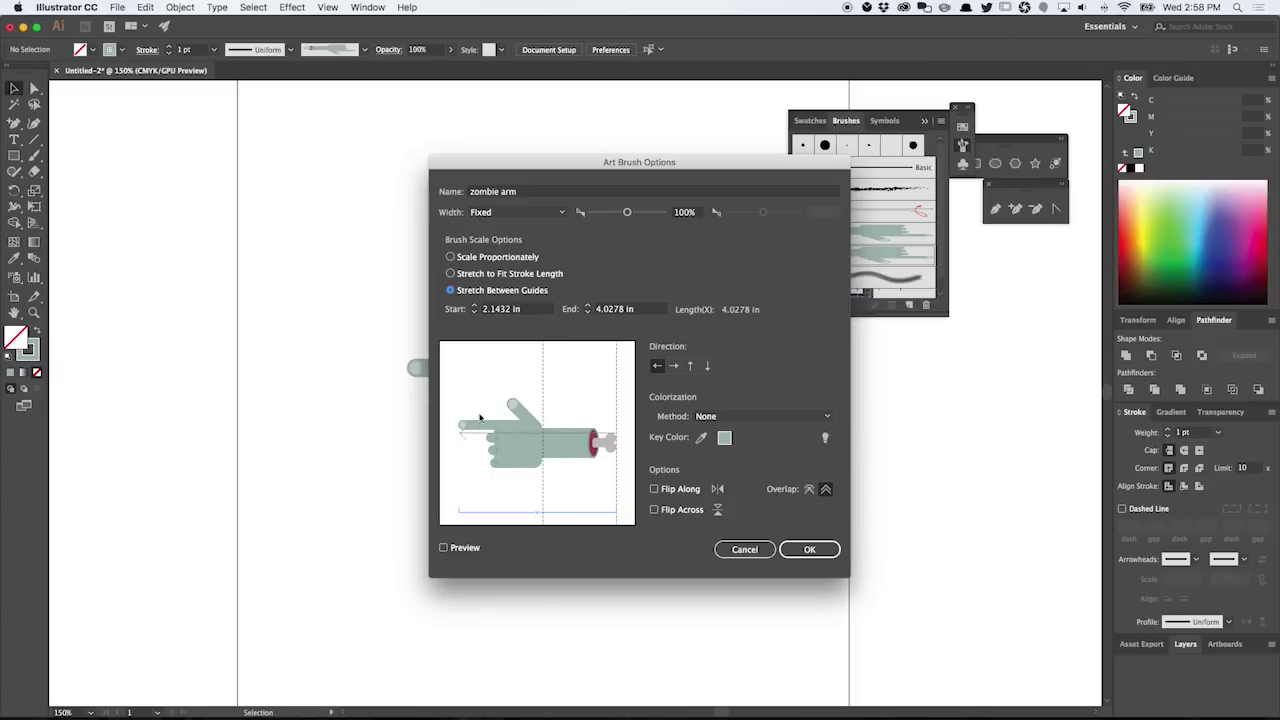
Step: Apply Stretch Between Guides to the brush with start 2.1432 in and end 4.0278 in, and try it with one arched stroke
click(809, 549)
click(34, 155)
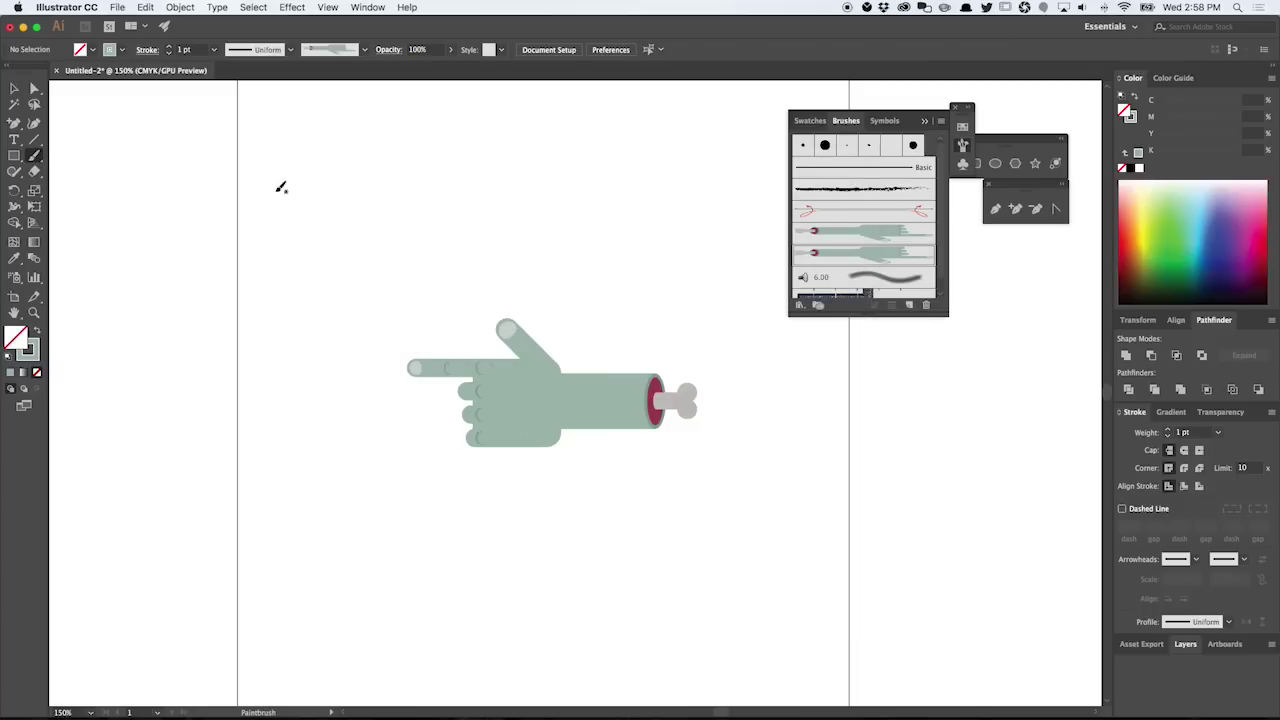
mouse_move(705, 322)
mouse_down()
mouse_move(613, 233)
mouse_move(378, 196)
mouse_move(216, 291)
mouse_move(180, 338)
mouse_up()
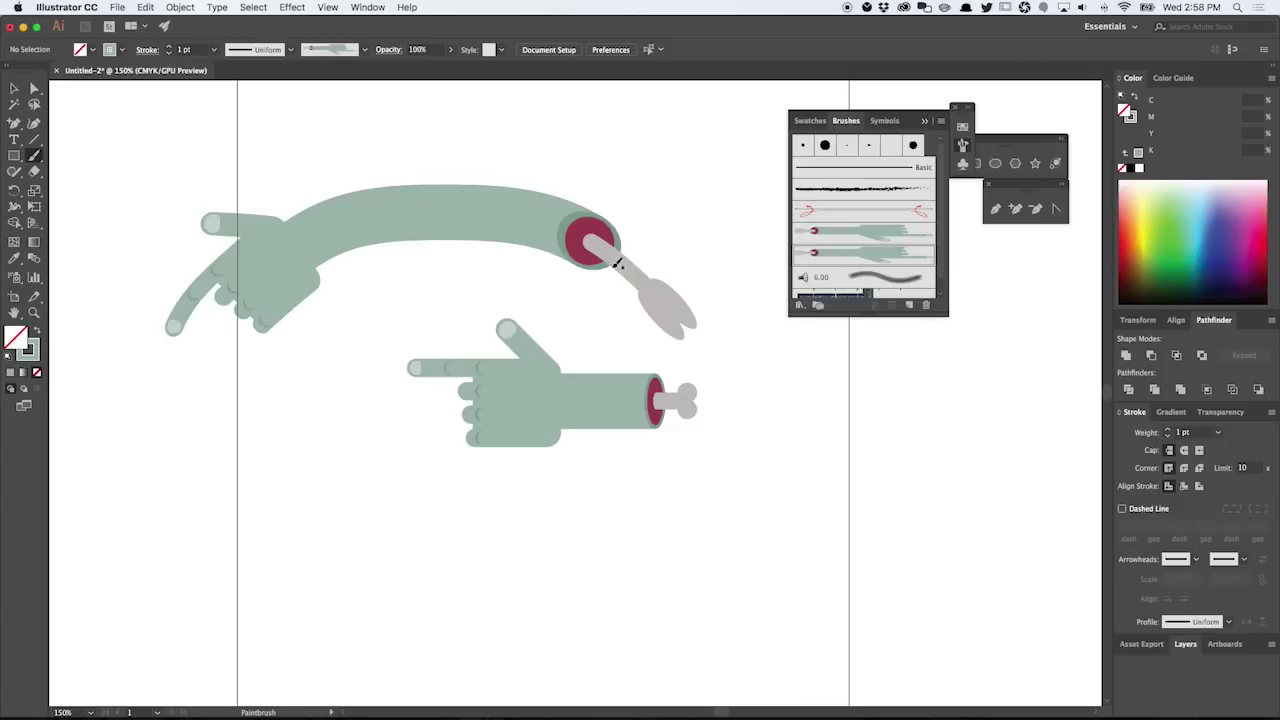
key(super+z)
Step: Set the zombie arm brush's end guide to 3.2454 in, and try it with one long horizontal stroke across the artboard
double_click(893, 252)
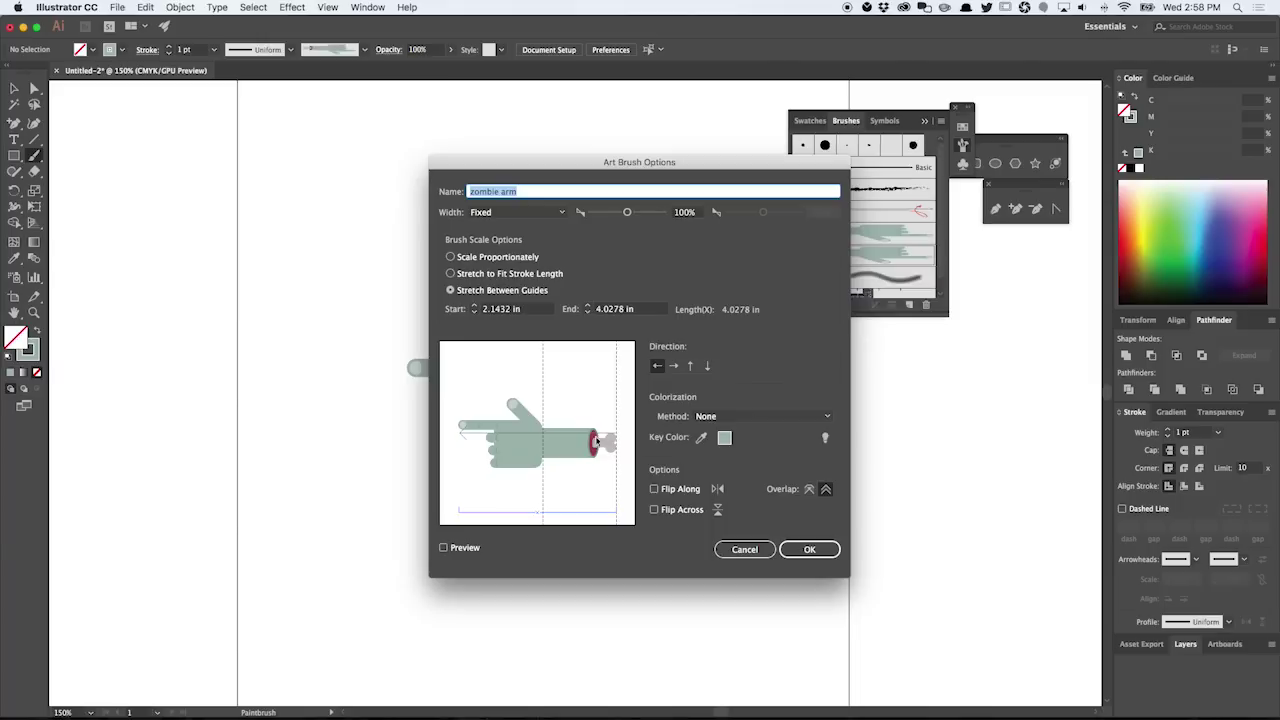
drag(617, 418, 585, 423)
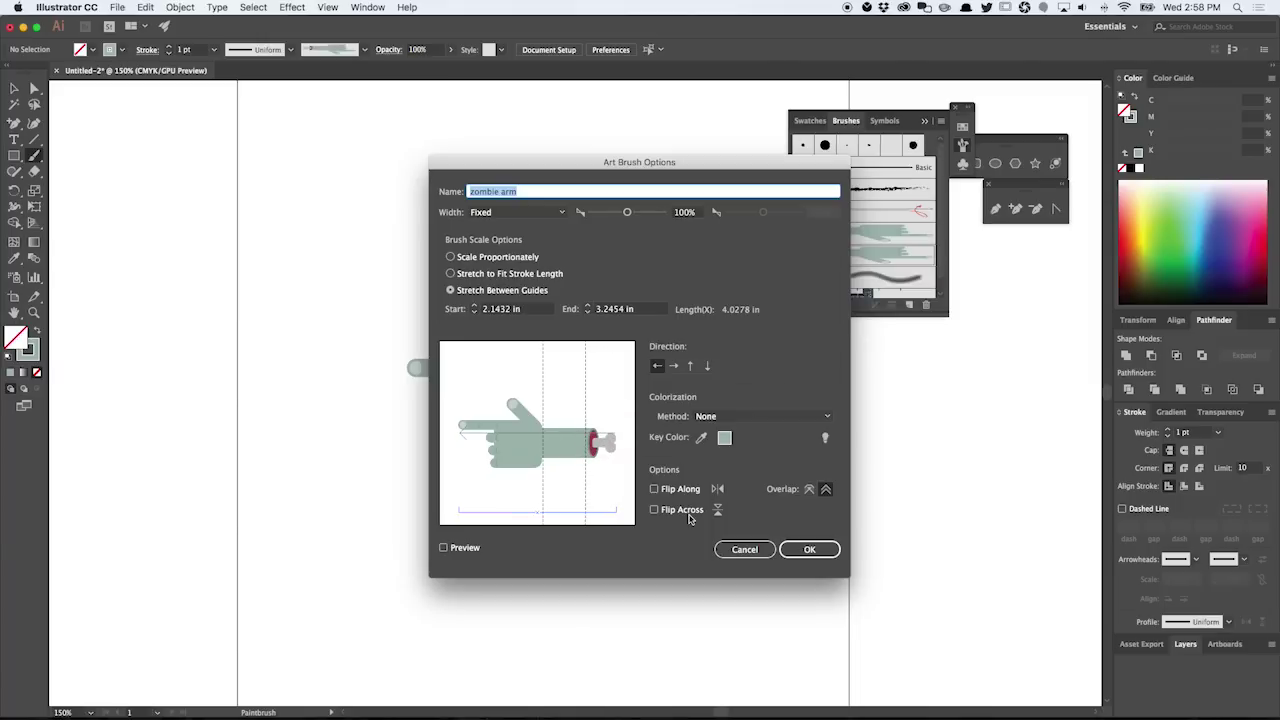
click(802, 554)
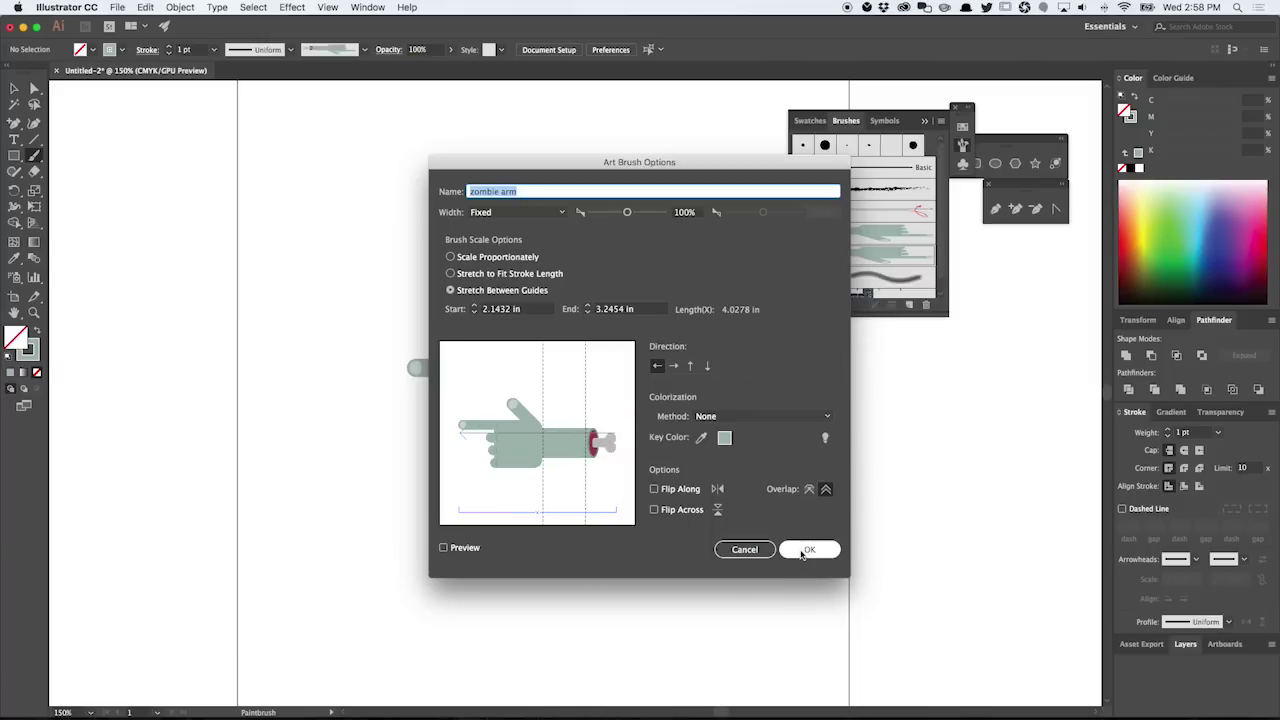
drag(995, 543, 113, 540)
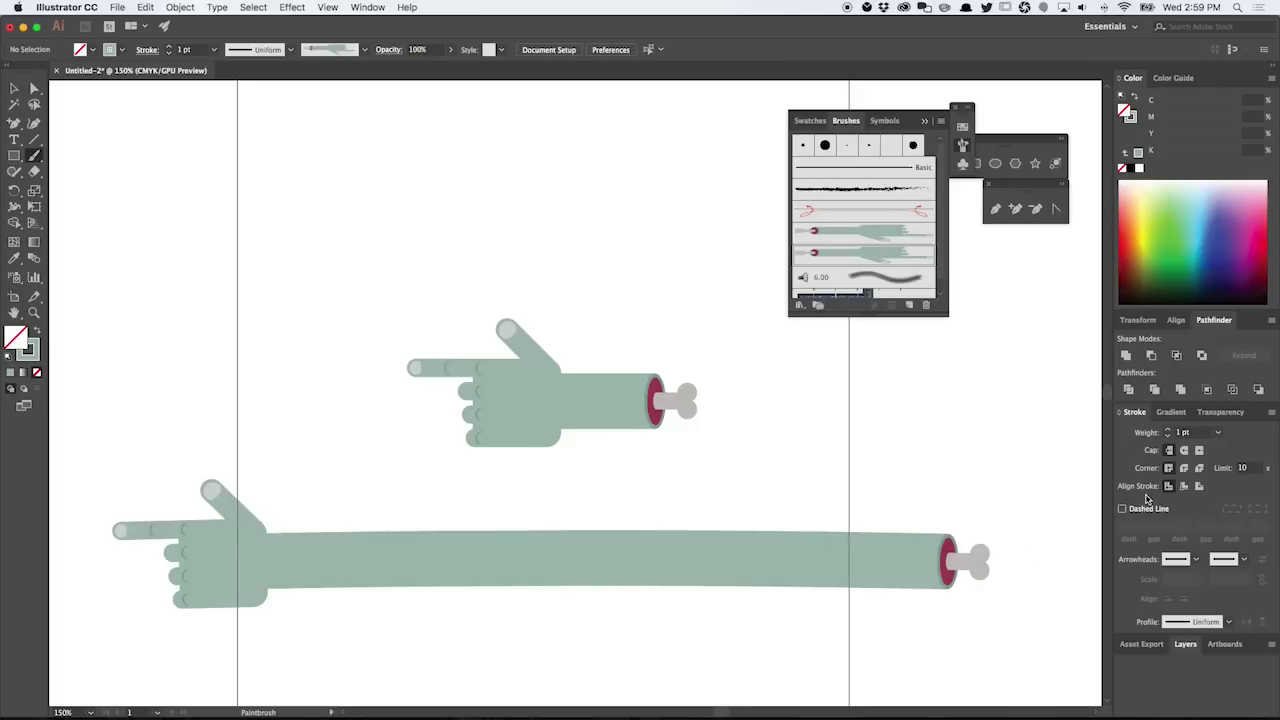
key(ctrl+z)
Step: Paint a long spiral arm circling the original artwork with the zombie arm brush, and select the stroke
mouse_move(717, 581)
mouse_down()
mouse_move(596, 576)
mouse_move(342, 498)
mouse_move(360, 206)
mouse_move(747, 276)
mouse_move(707, 580)
mouse_move(345, 591)
mouse_move(222, 197)
mouse_move(562, 126)
mouse_move(882, 555)
mouse_move(770, 684)
mouse_move(457, 649)
mouse_move(212, 589)
mouse_up()
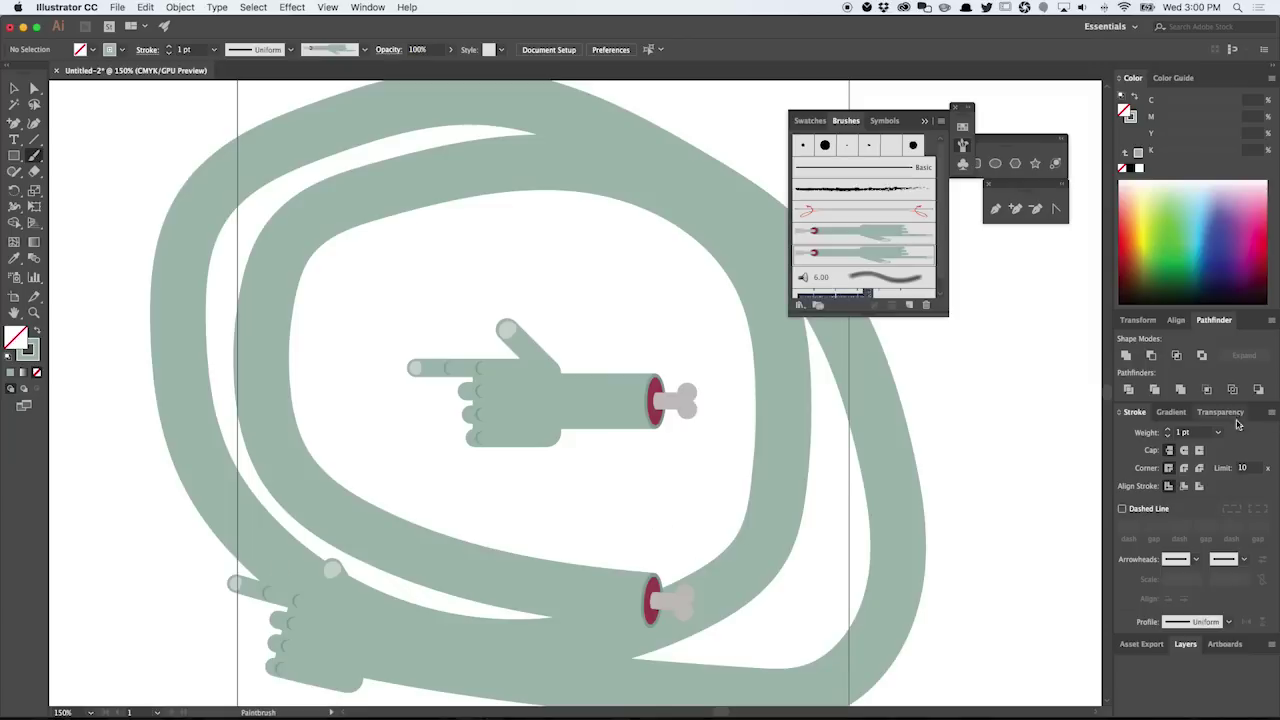
key(v)
click(766, 558)
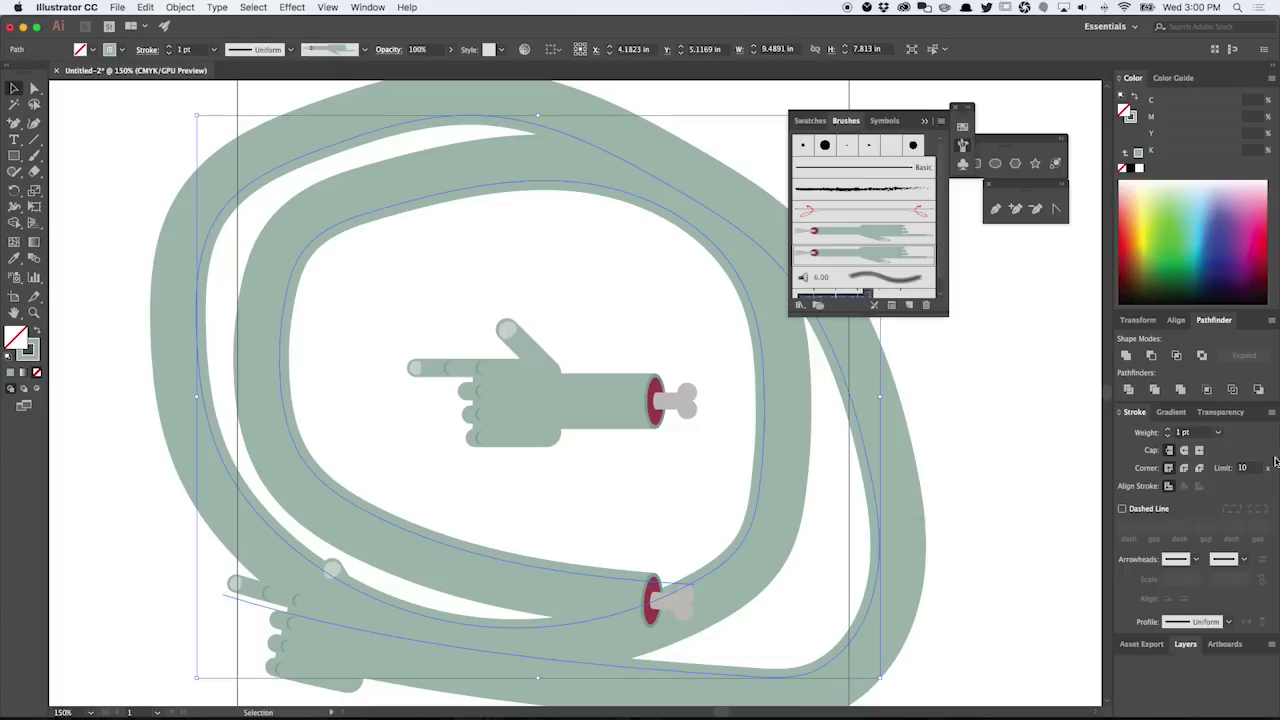
Step: Set the stroke weight of the spiral zombie arm to 0.25 pt and deselect it
click(1218, 432)
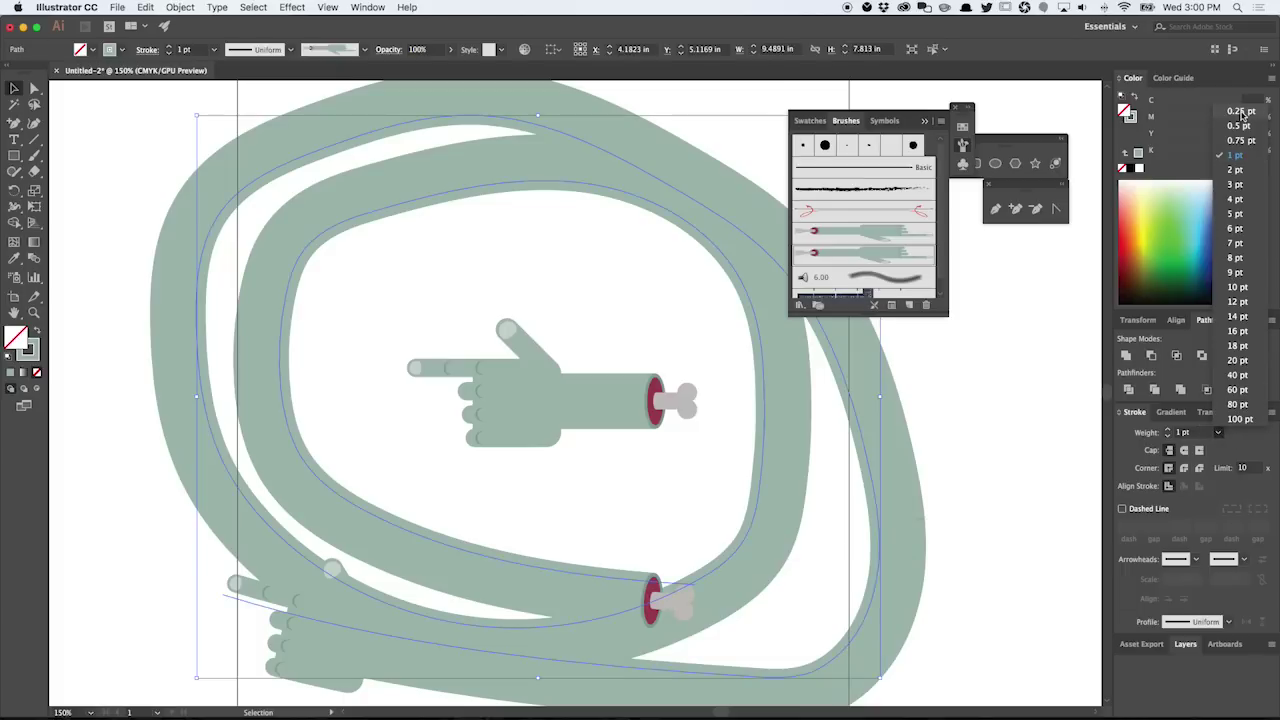
click(1243, 118)
click(990, 505)
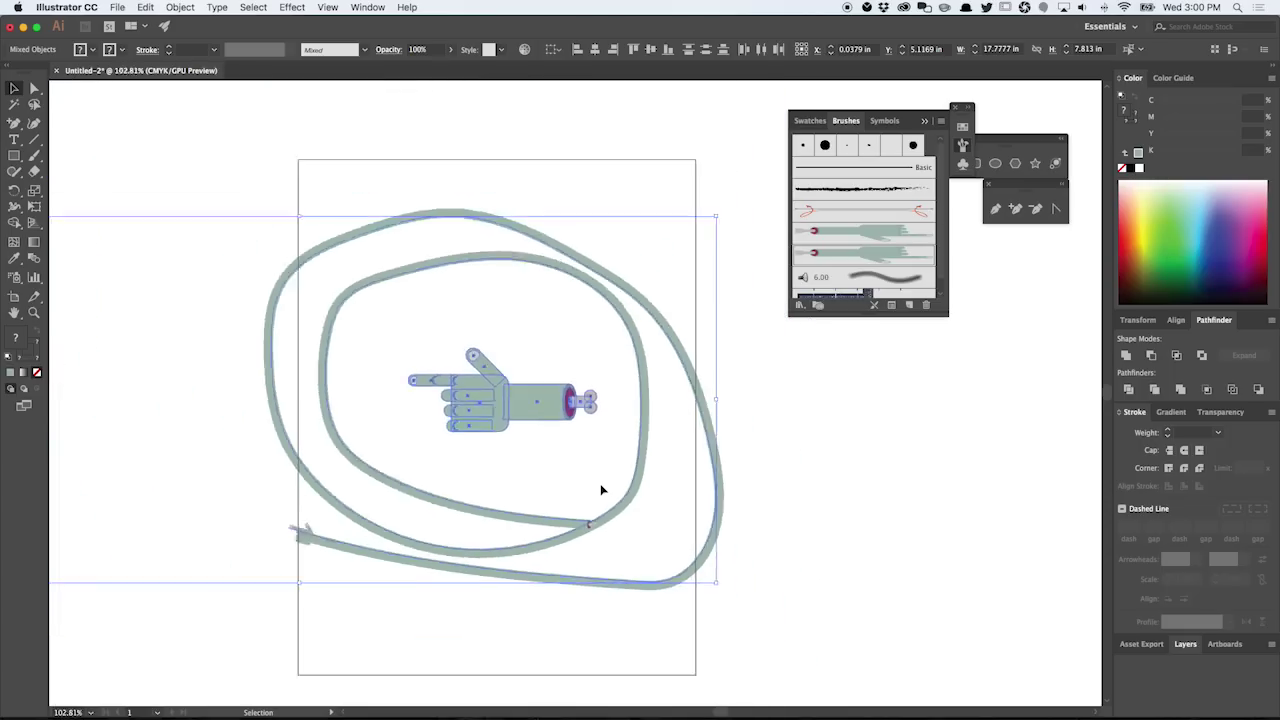
Step: Delete the spiral arm stroke and the original arm artwork, keeping the zombie head line drawing beside the artboard
key(super+minus)
key(super+a)
drag(748, 582, 337, 272)
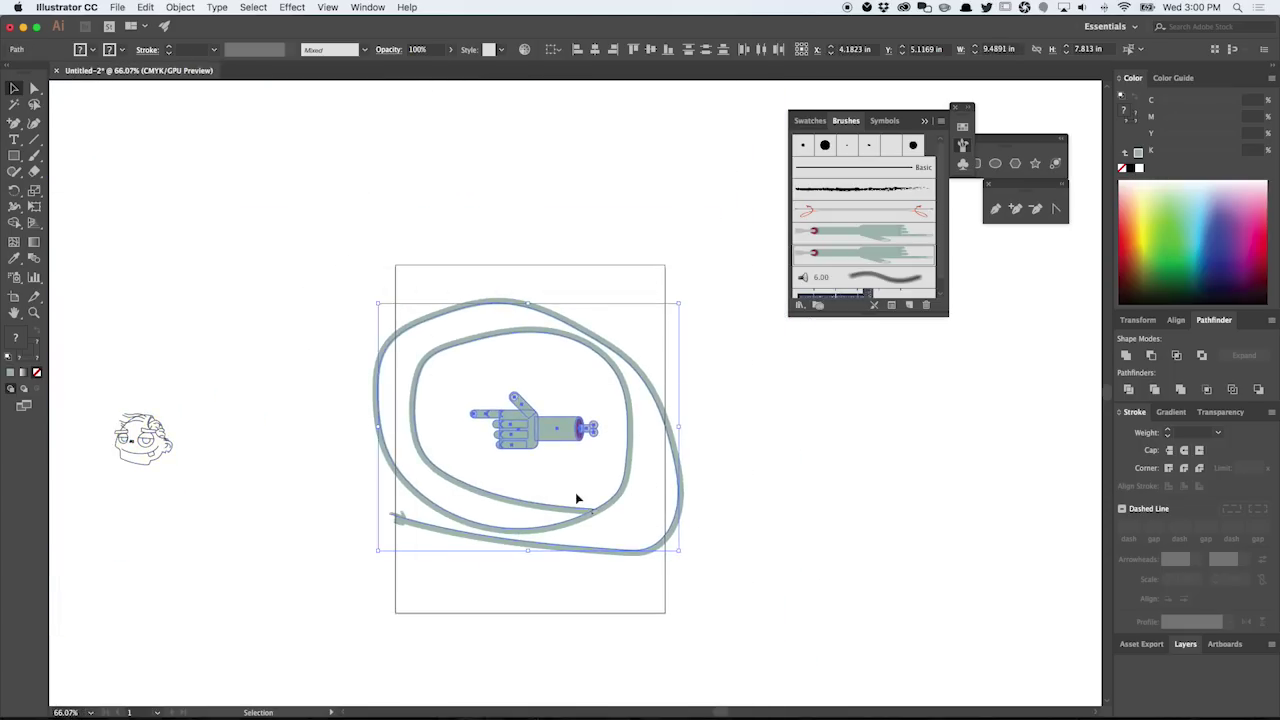
key(Delete)
Step: Move the whole zombie head line drawing onto the artboard and deselect it
drag(289, 514, 112, 384)
drag(143, 447, 648, 497)
click(626, 531)
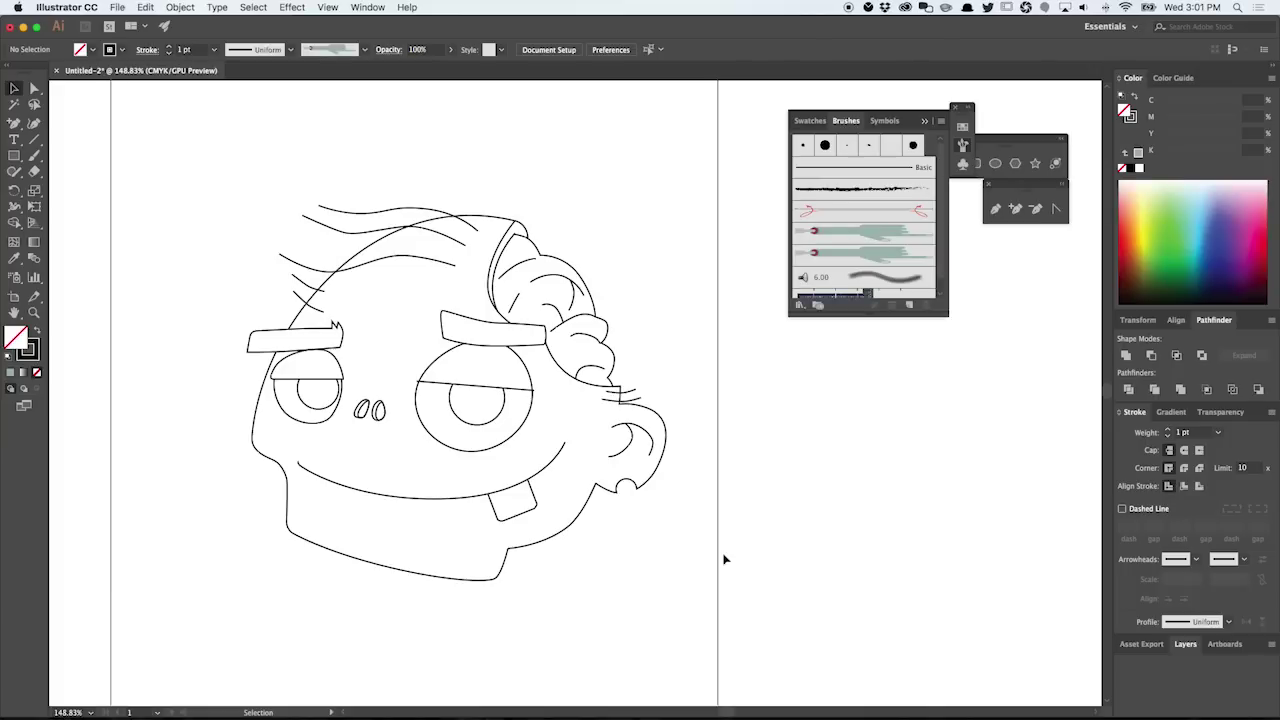
drag(672, 548, 163, 155)
click(652, 328)
Step: Draw a tall, narrow rectangle about 0.37 × 4.80 in beside the artboard, with a black fill and no stroke
drag(807, 500, 437, 494)
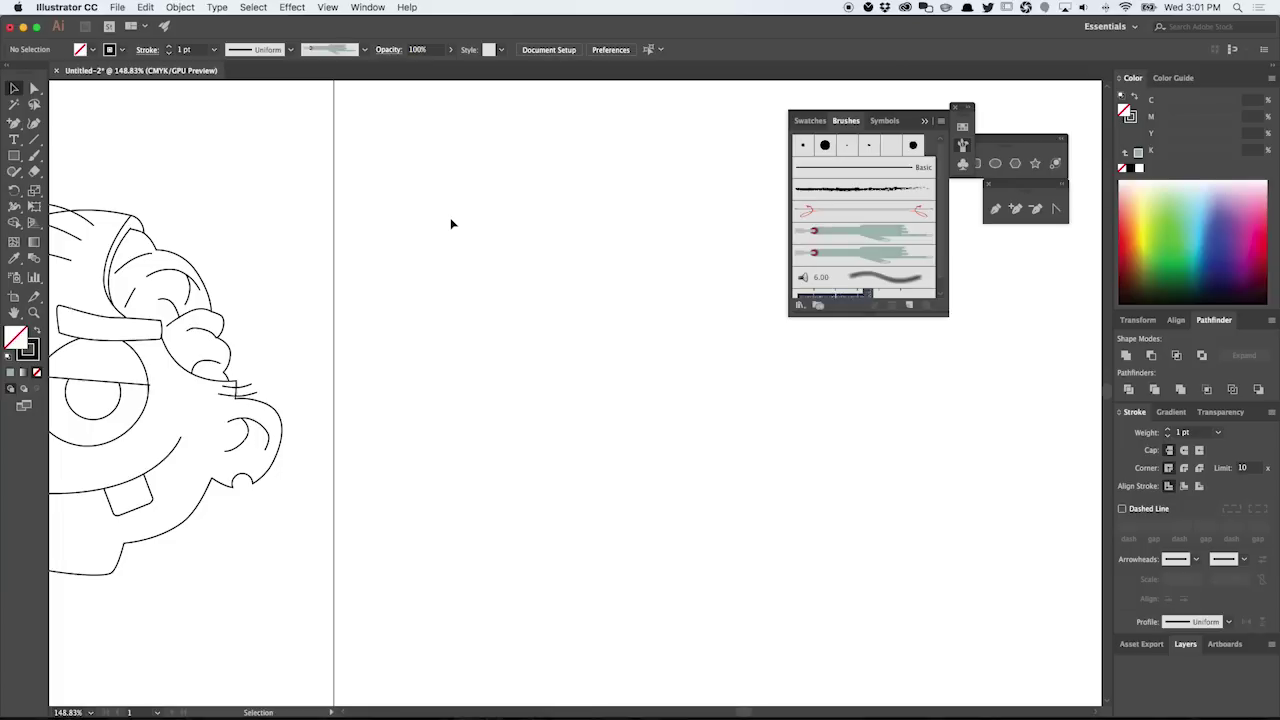
click(14, 155)
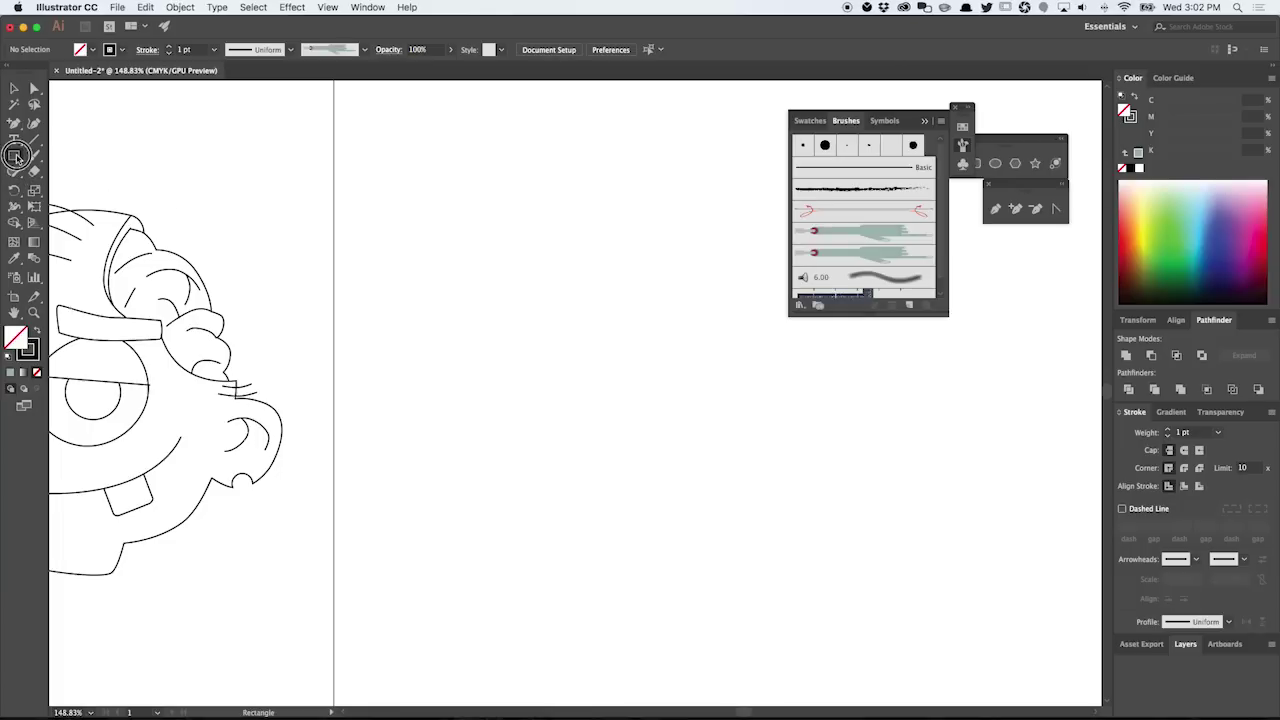
mouse_move(437, 256)
mouse_down()
mouse_move(466, 429)
mouse_move(466, 598)
mouse_up()
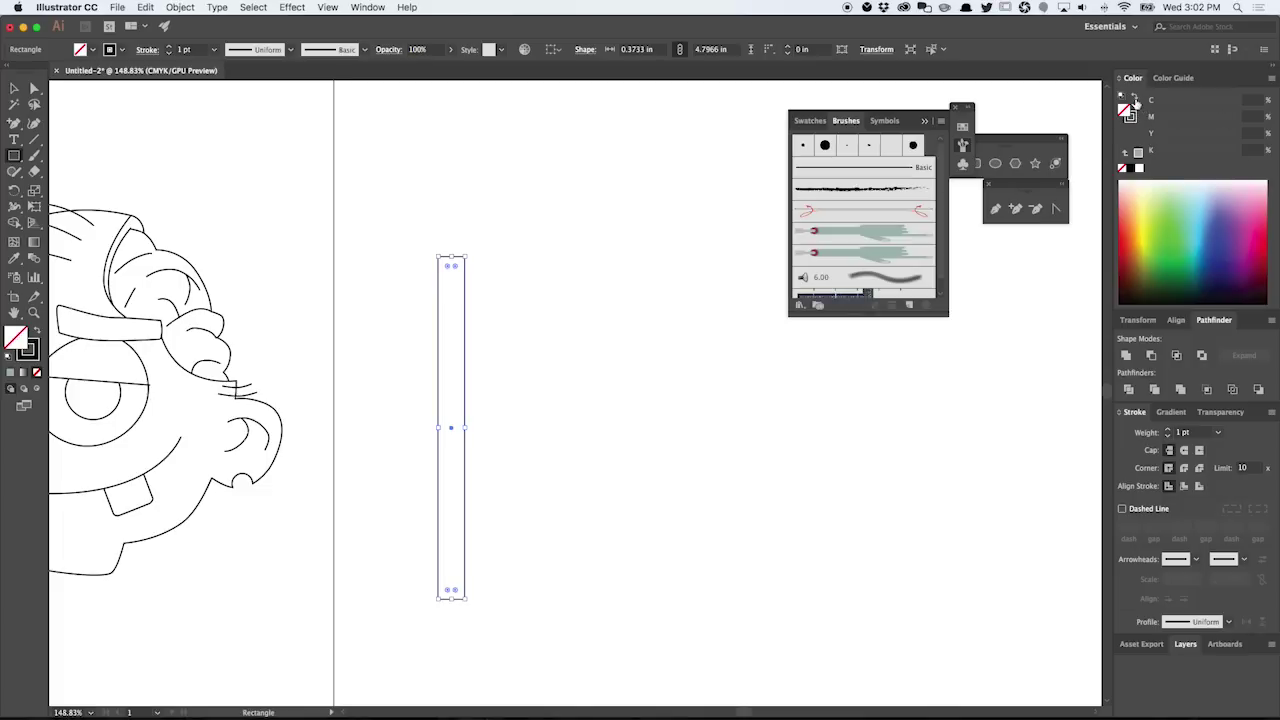
click(1134, 99)
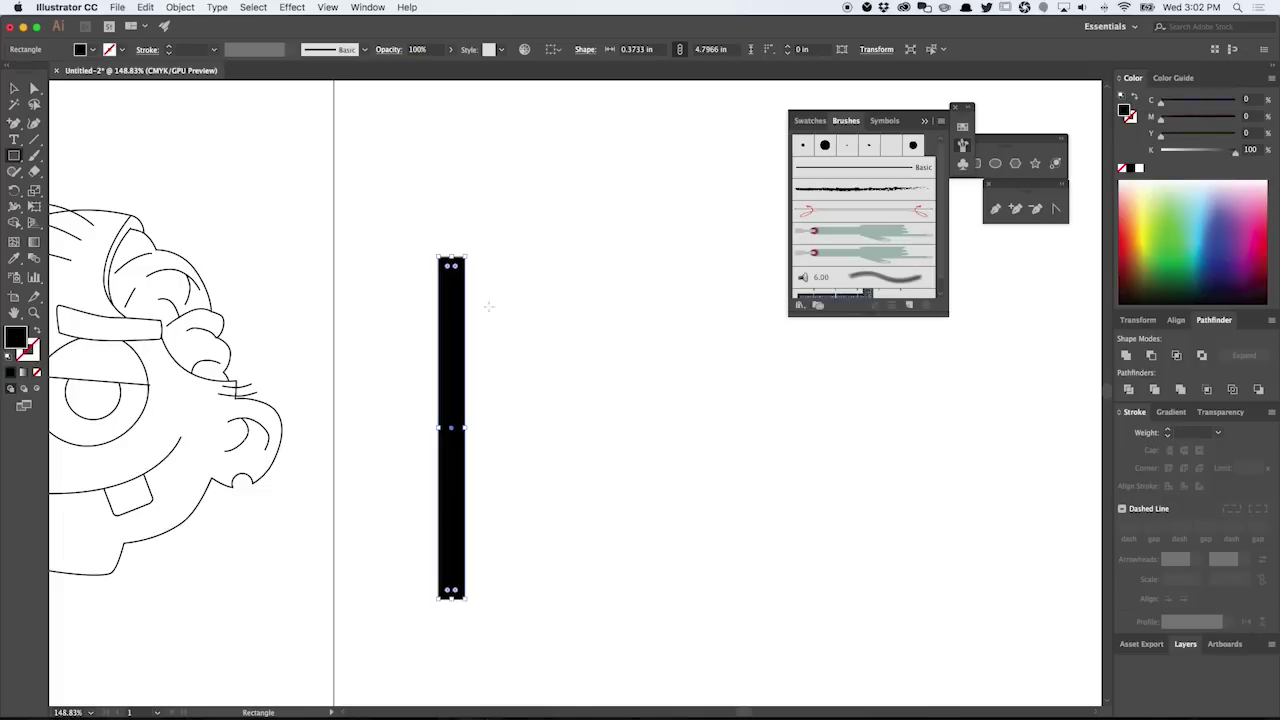
click(14, 88)
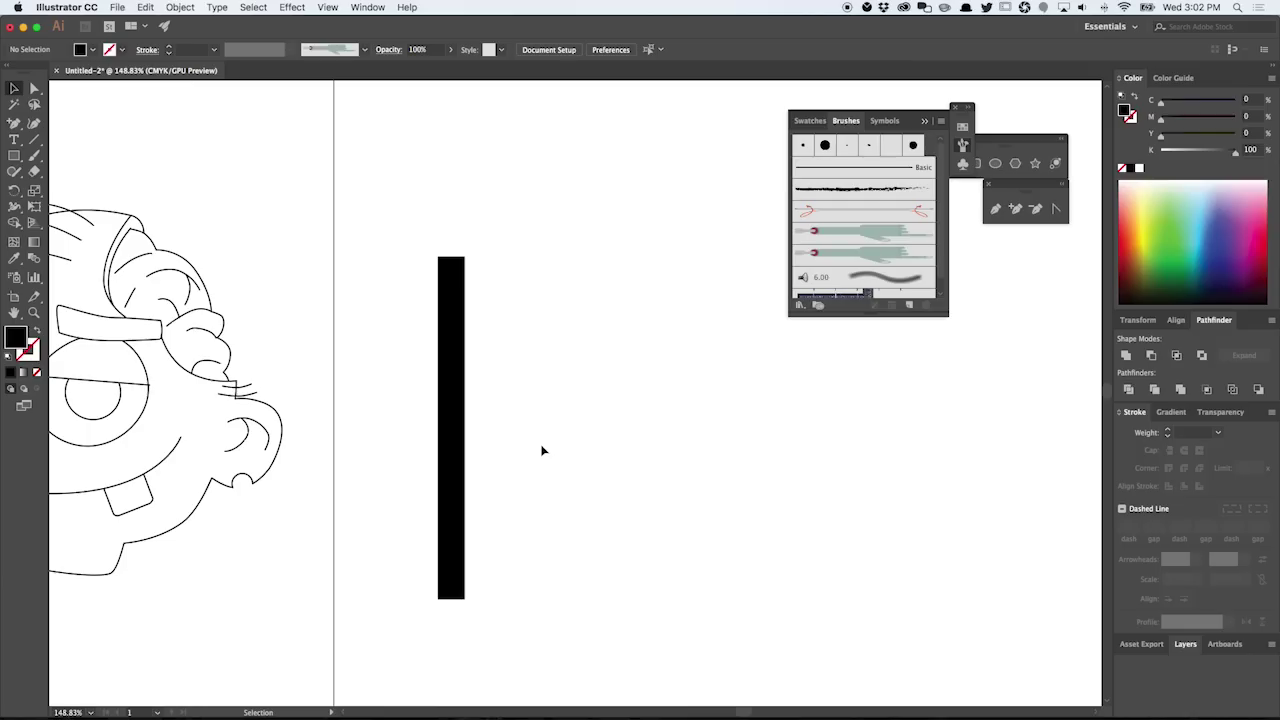
drag(540, 447, 383, 354)
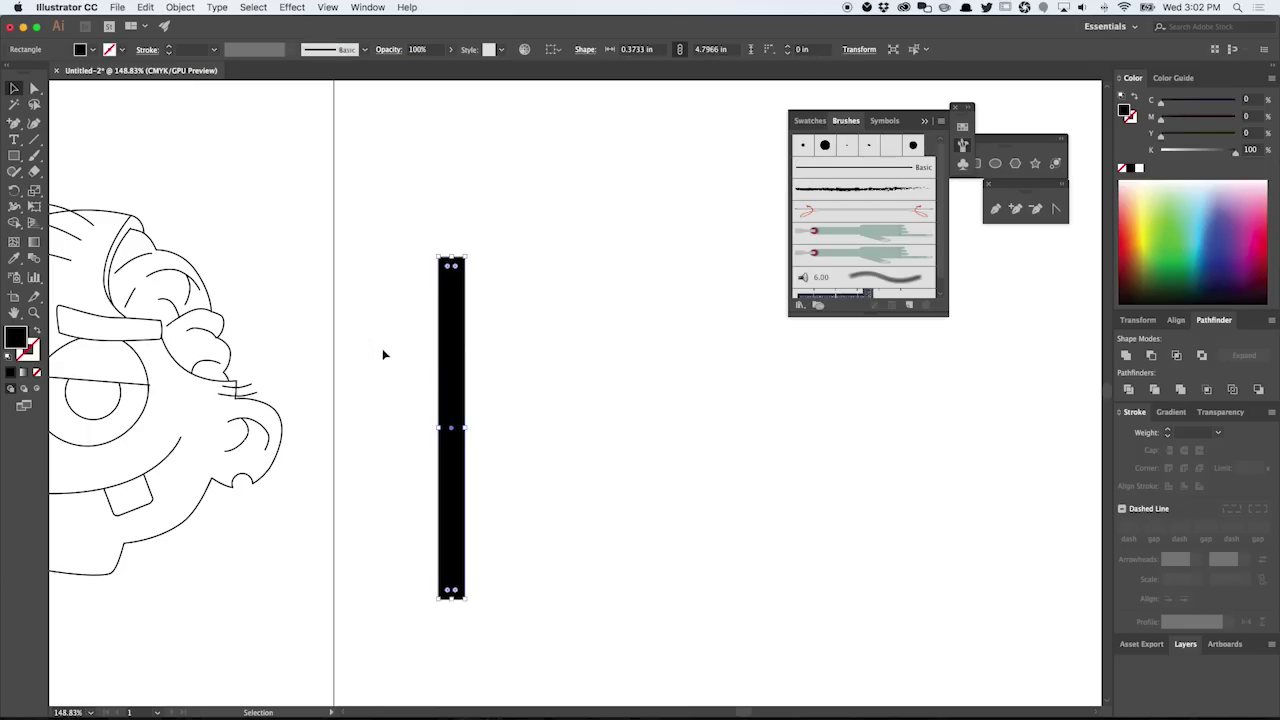
click(508, 360)
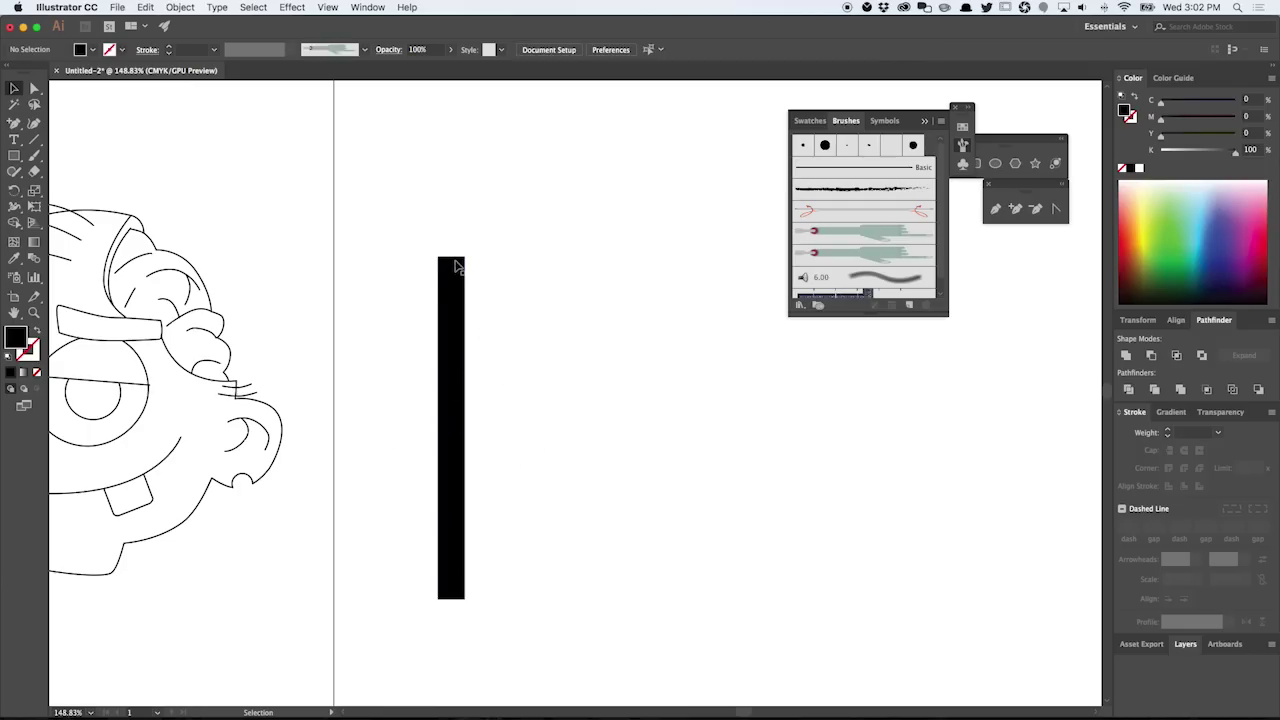
Step: Add an anchor point midway along the bar's top edge, and lower both top corners to form a sharp tip
scroll(455, 267, up, 5)
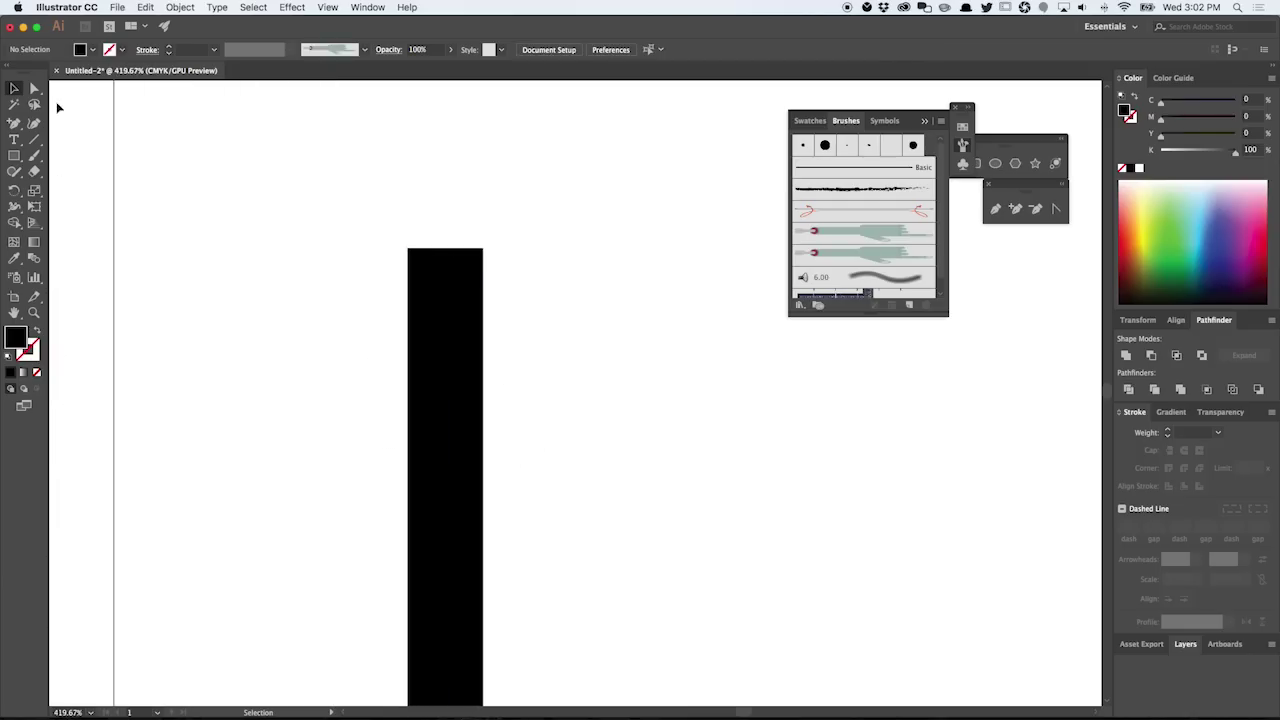
click(34, 88)
drag(325, 204, 545, 367)
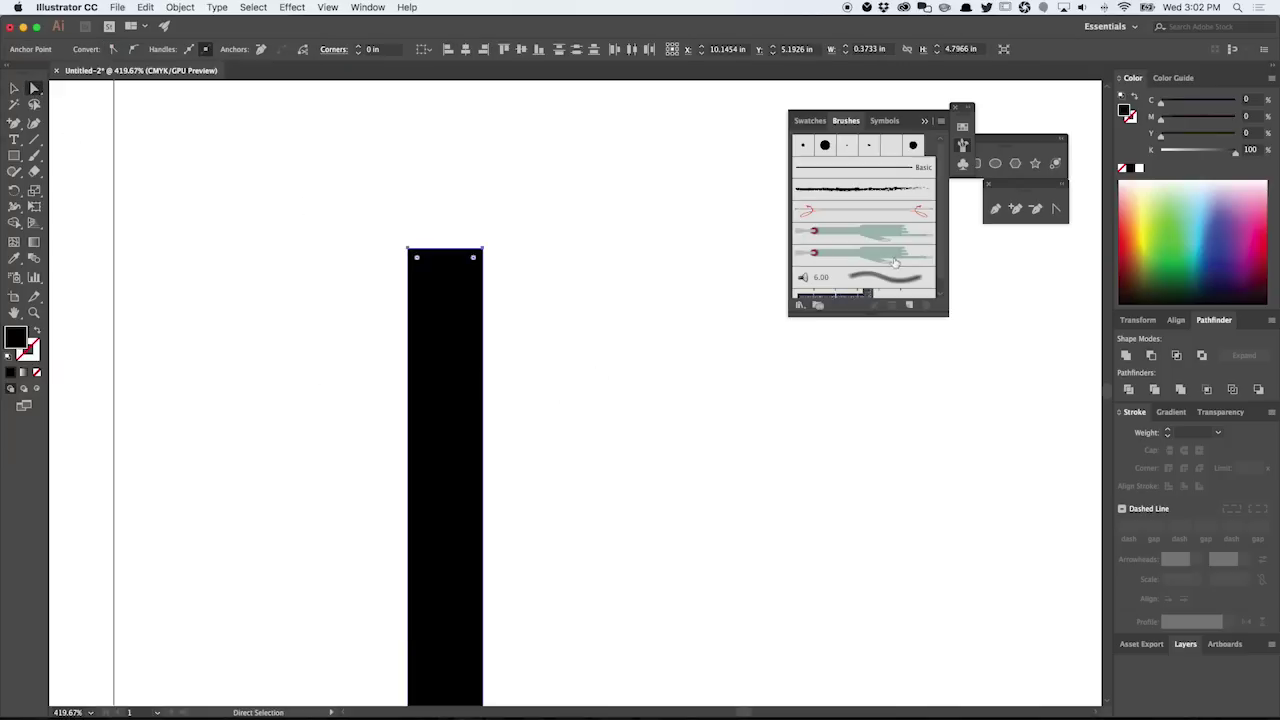
click(1015, 208)
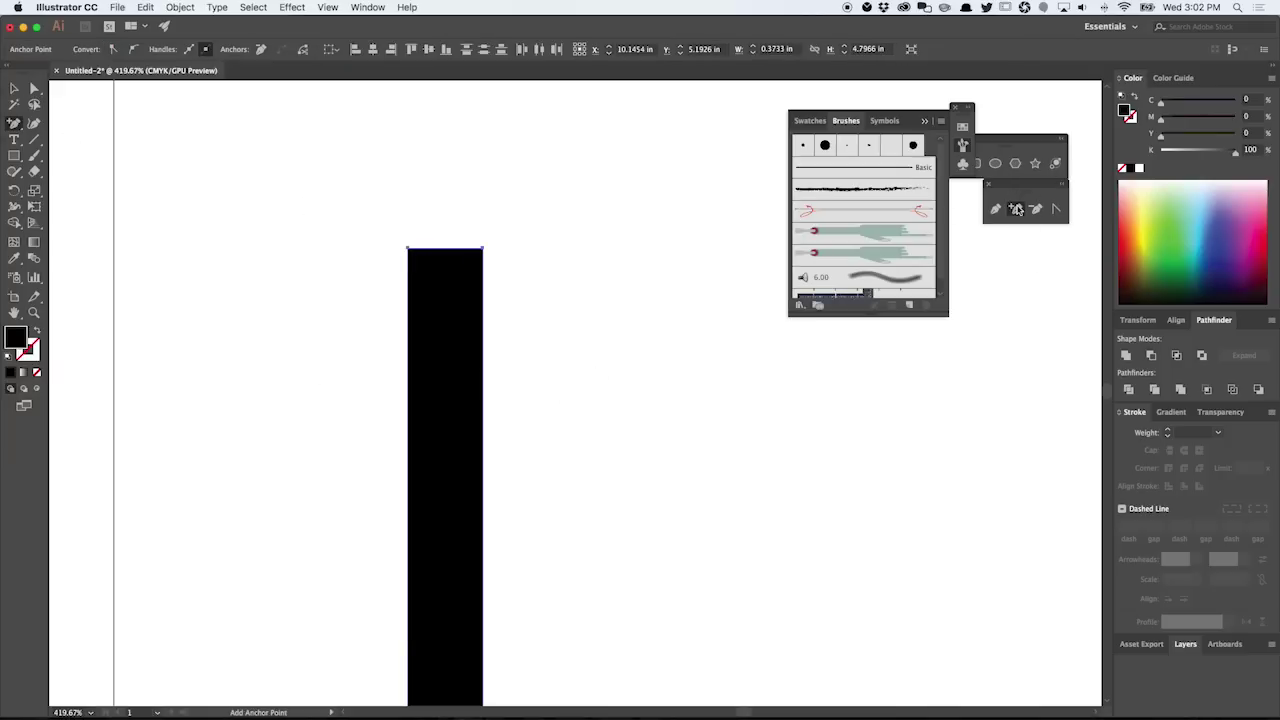
click(447, 249)
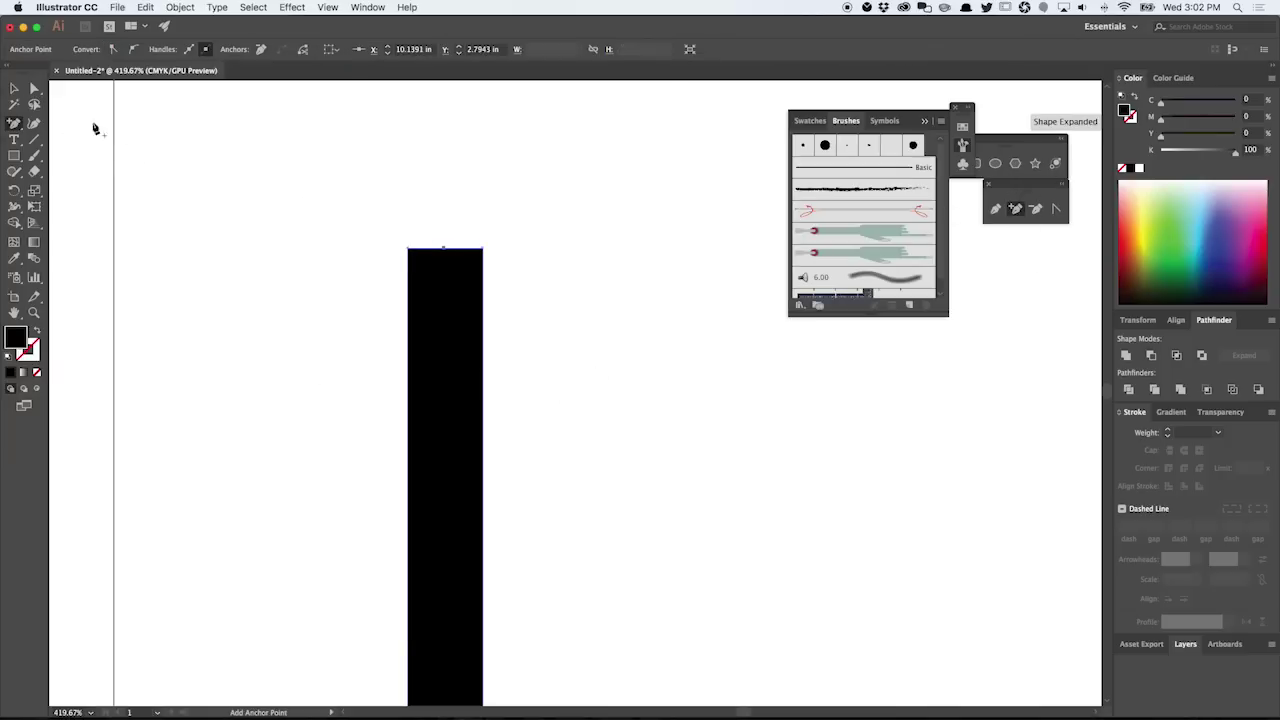
click(35, 89)
drag(410, 255, 408, 371)
drag(483, 250, 477, 374)
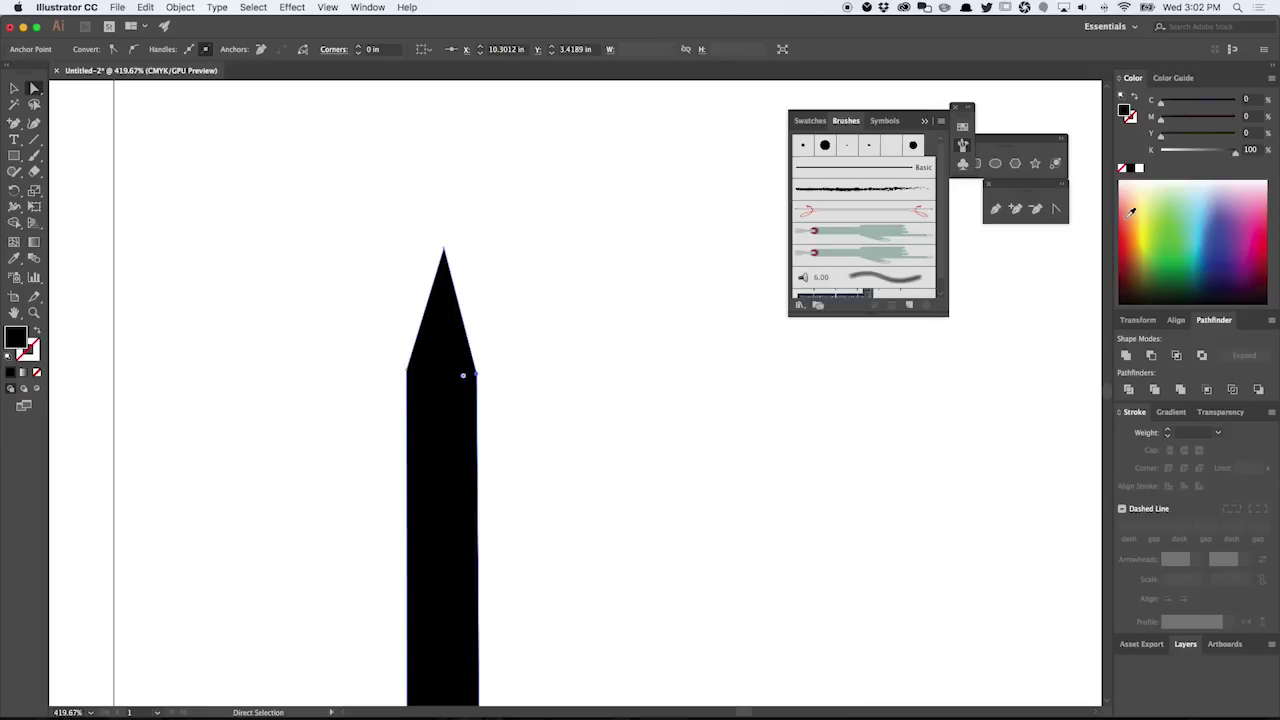
Step: Convert the two shoulder anchors below the bar's tip to smooth points so both sides of the tip curve outward
click(1056, 208)
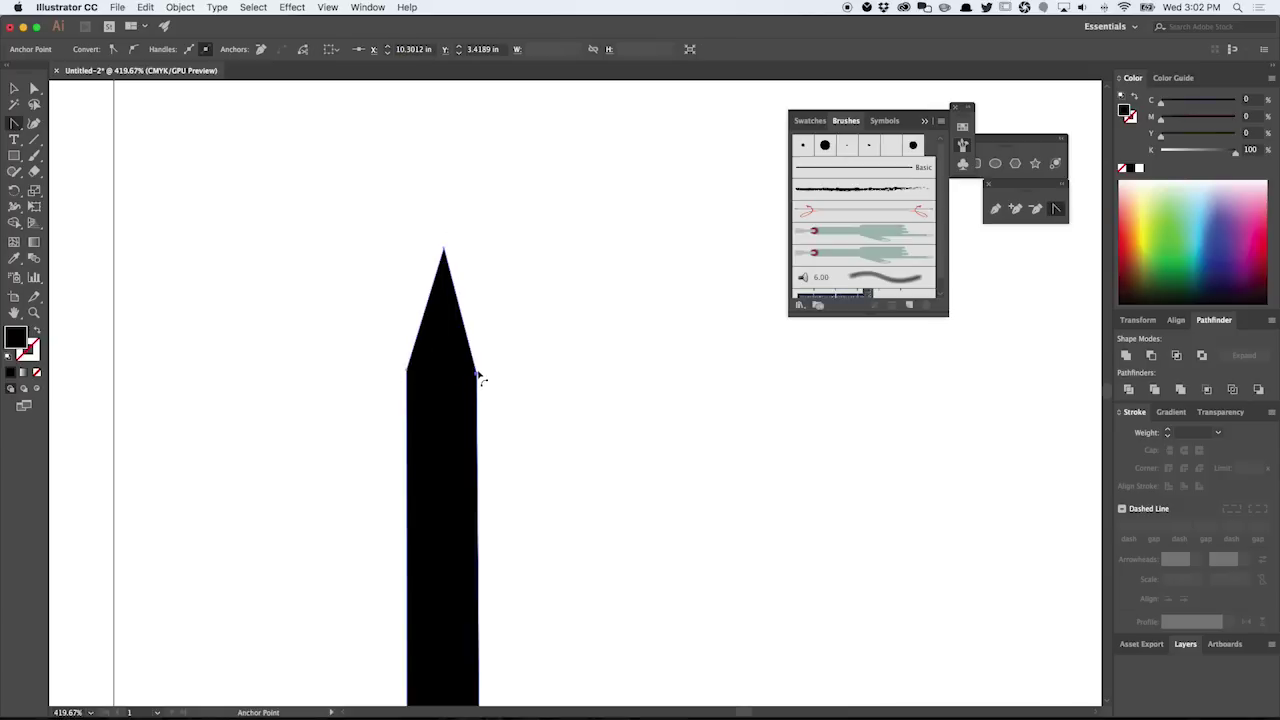
drag(477, 374, 479, 442)
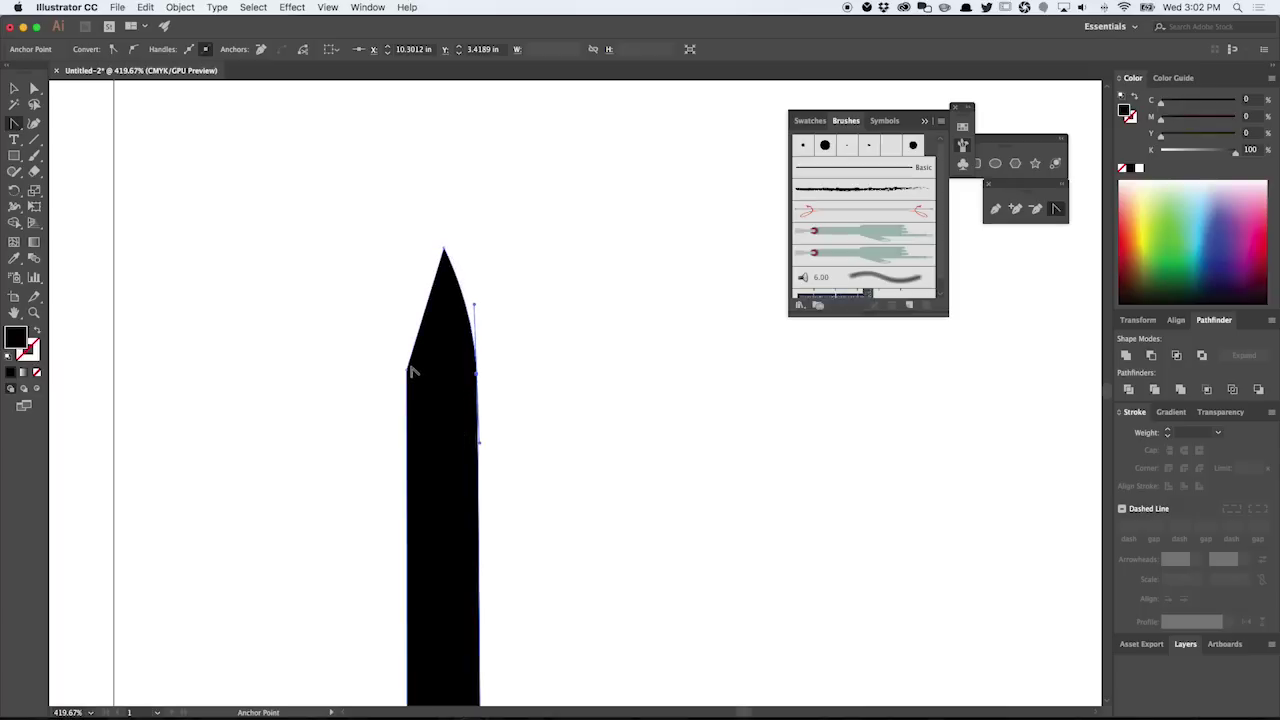
drag(408, 372, 406, 296)
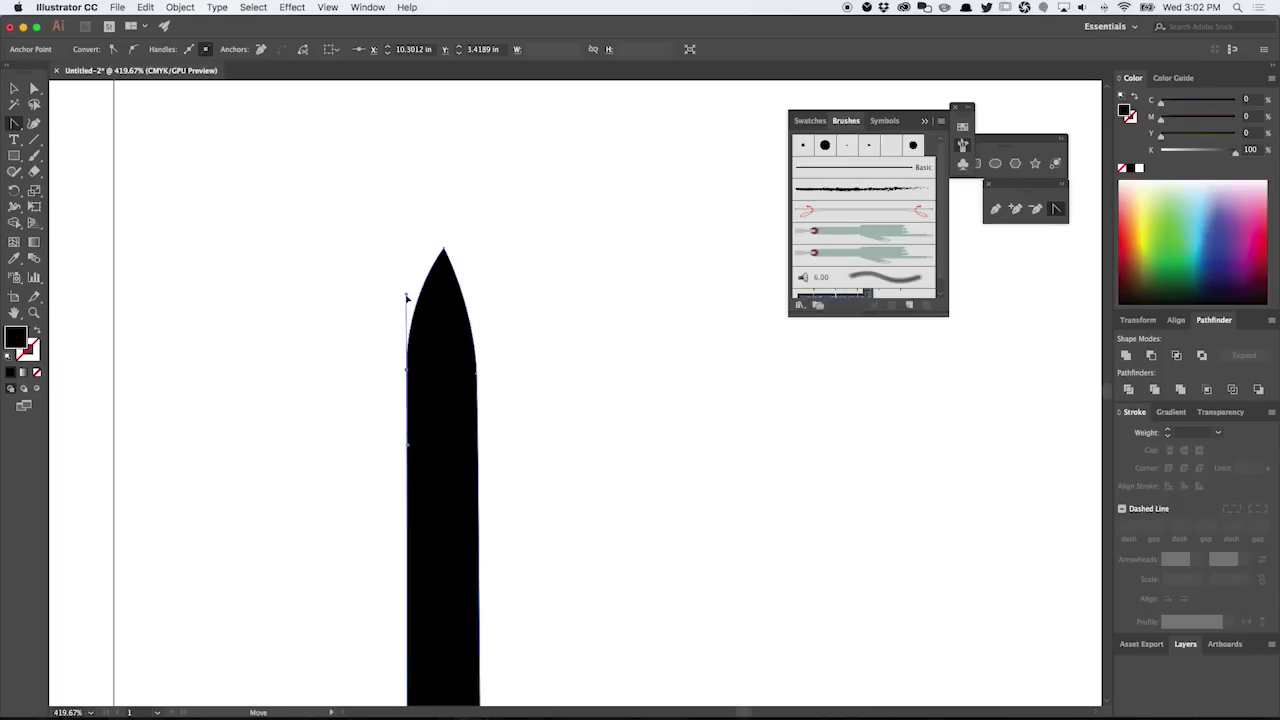
super+click(594, 394)
key(super+minus)
key(super+minus)
key(super+minus)
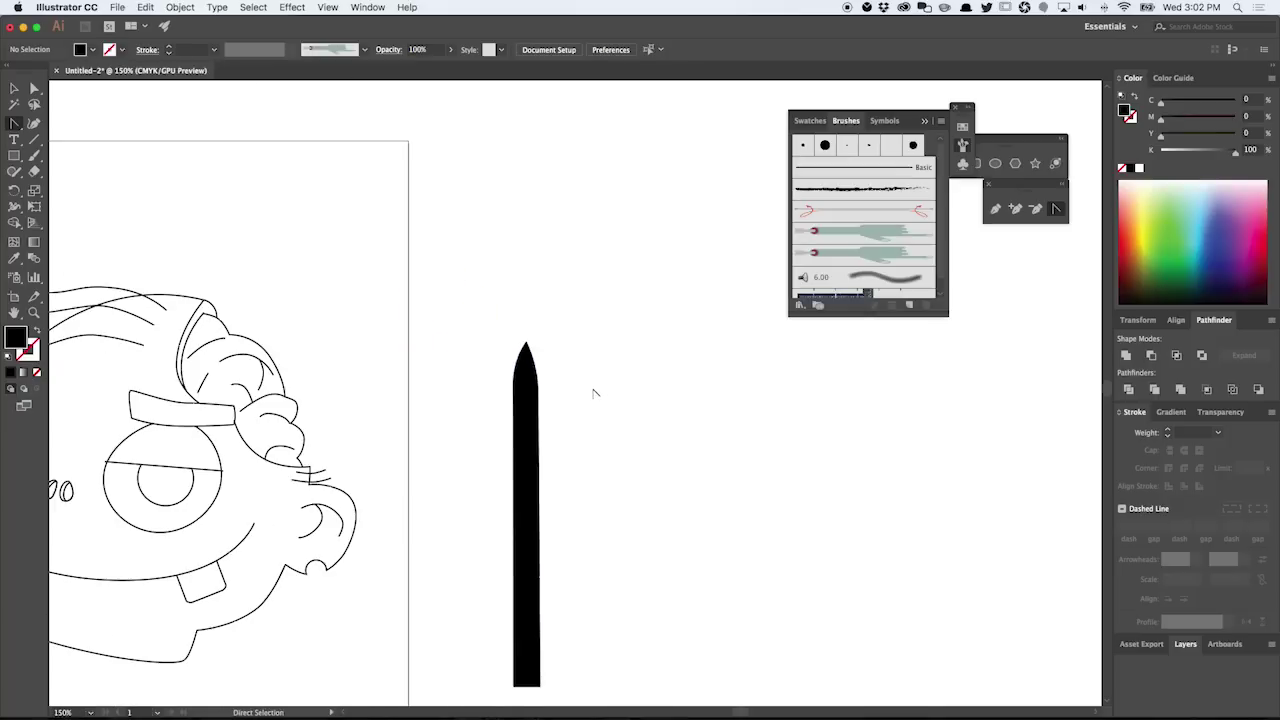
Step: Add an anchor point midway along the bar's bottom edge and pull it down into a shallow point
scroll(580, 534, down, 5)
scroll(537, 450, up, 5)
click(438, 405)
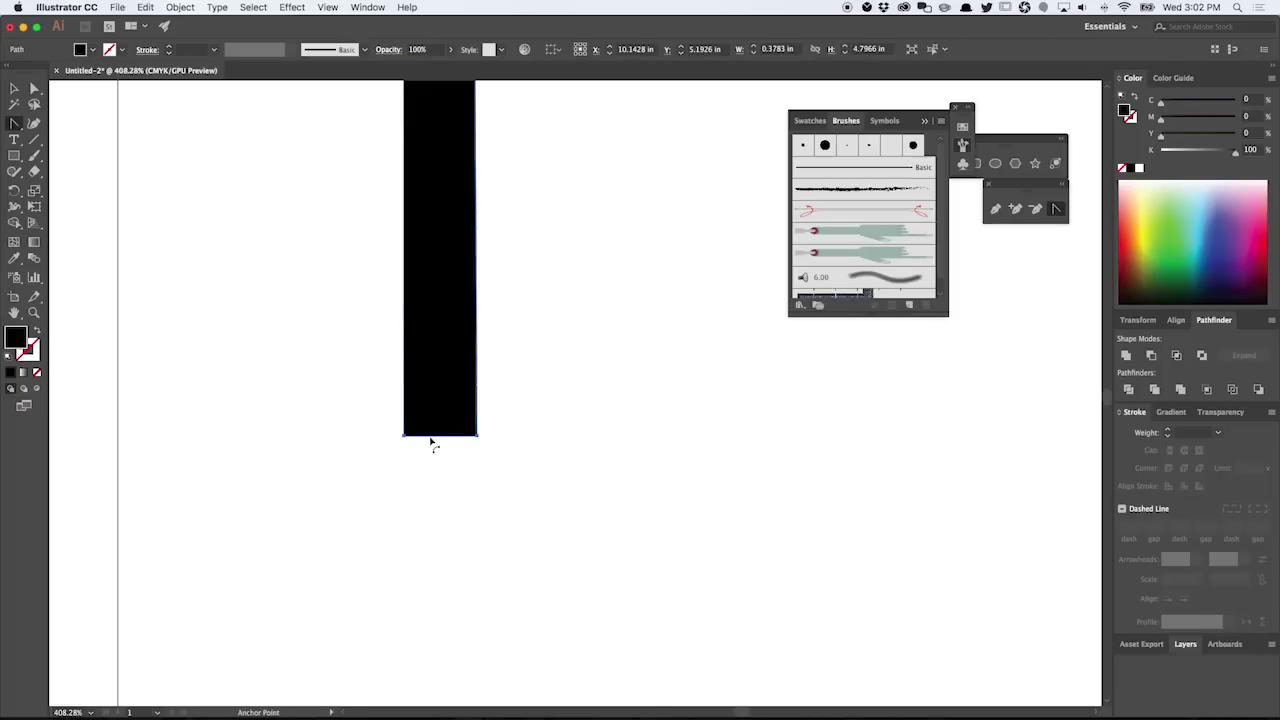
click(1015, 209)
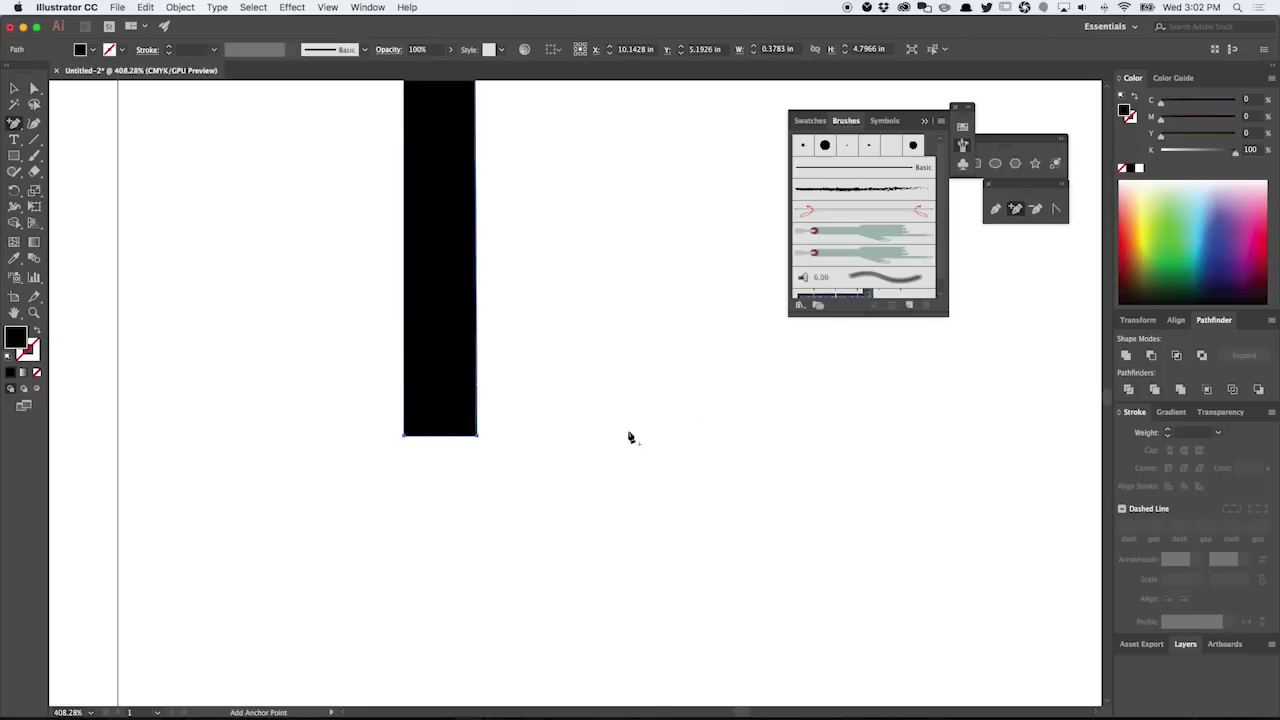
click(438, 437)
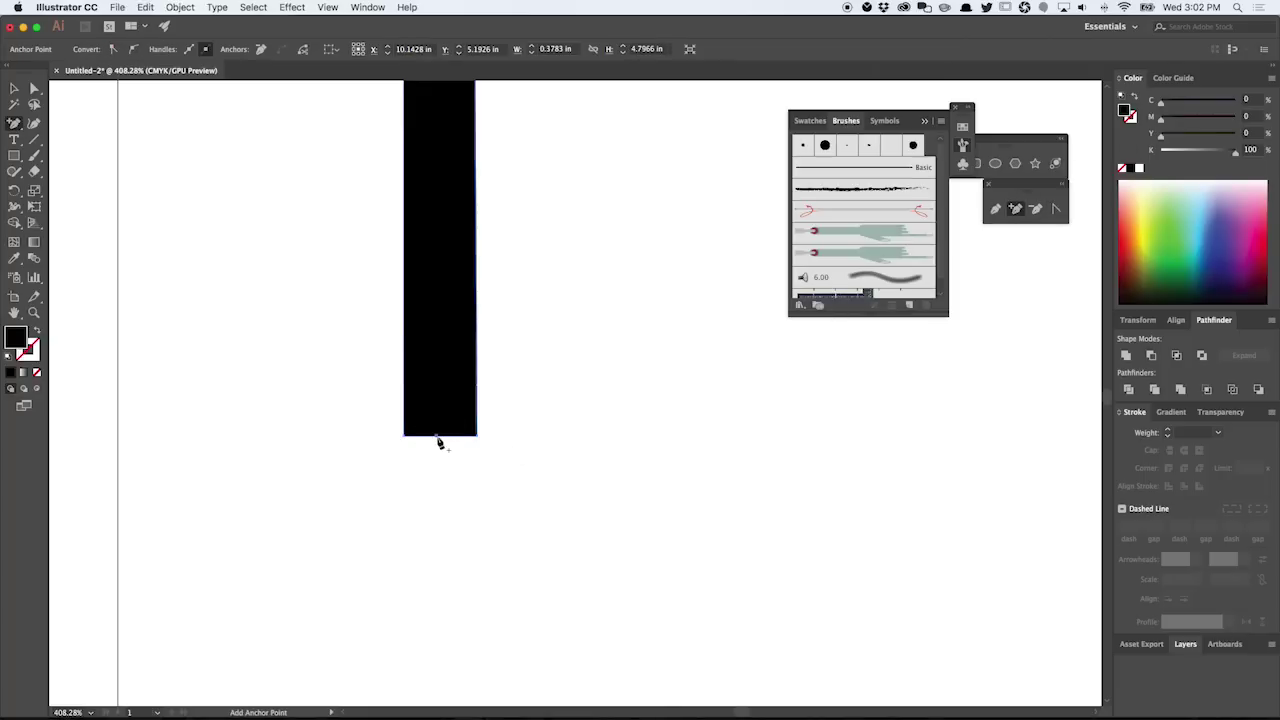
key(a)
drag(438, 437, 438, 463)
Step: Smooth the bottom point and both lower corners of the bar into a rounded end
click(1055, 208)
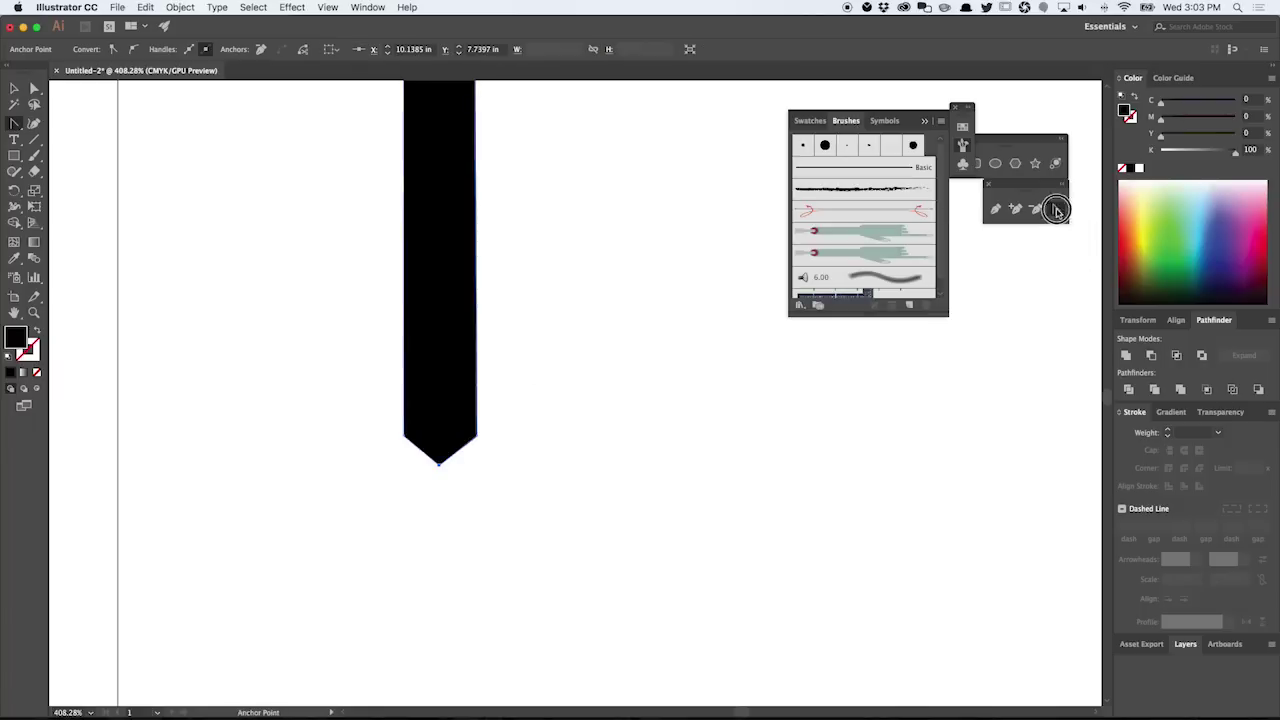
drag(439, 464, 404, 416)
click(476, 439)
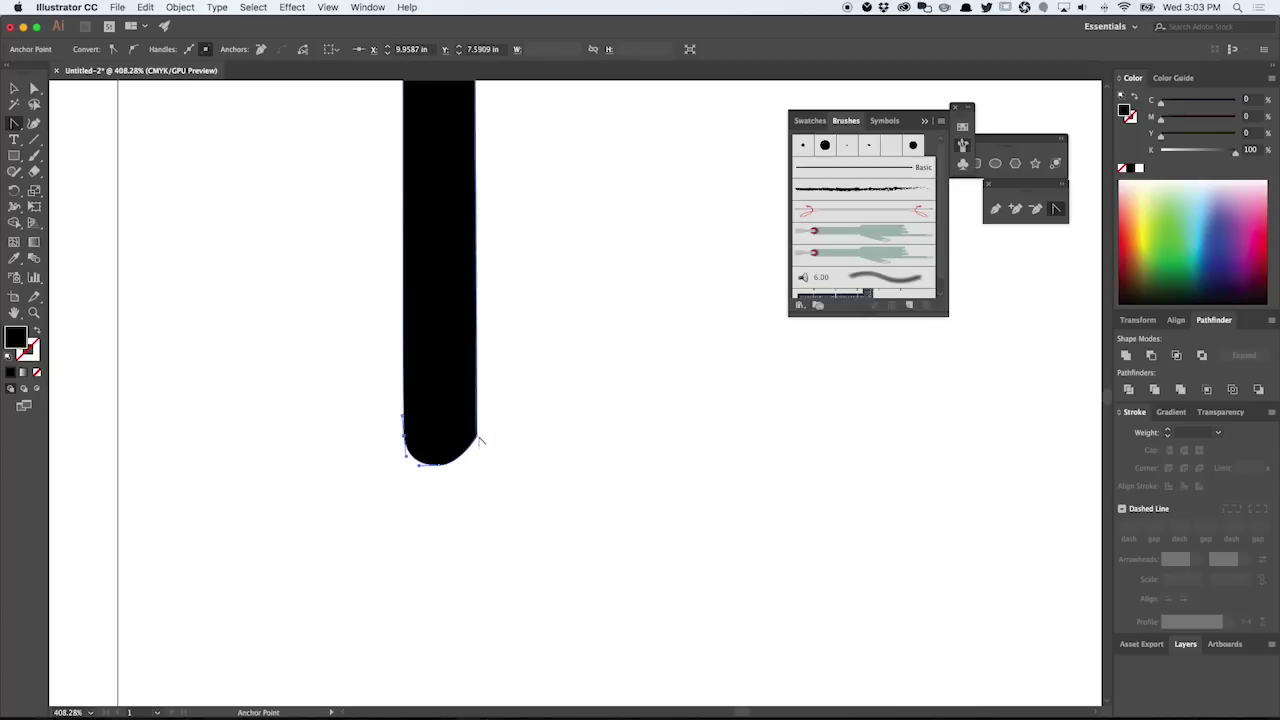
drag(477, 439, 480, 463)
click(560, 469)
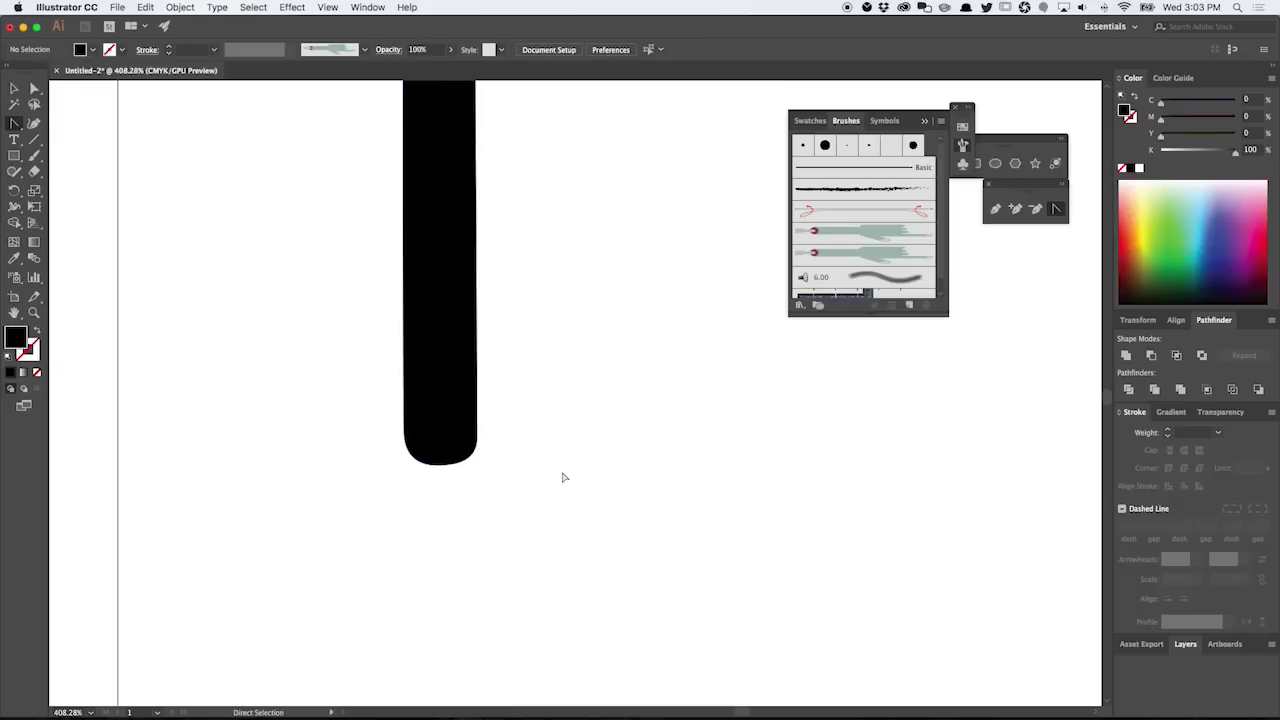
Step: Place a copy of the finished black bar a short distance to its right
key(super+minus)
key(super+minus)
key(super+minus)
scroll(571, 431, up, 5)
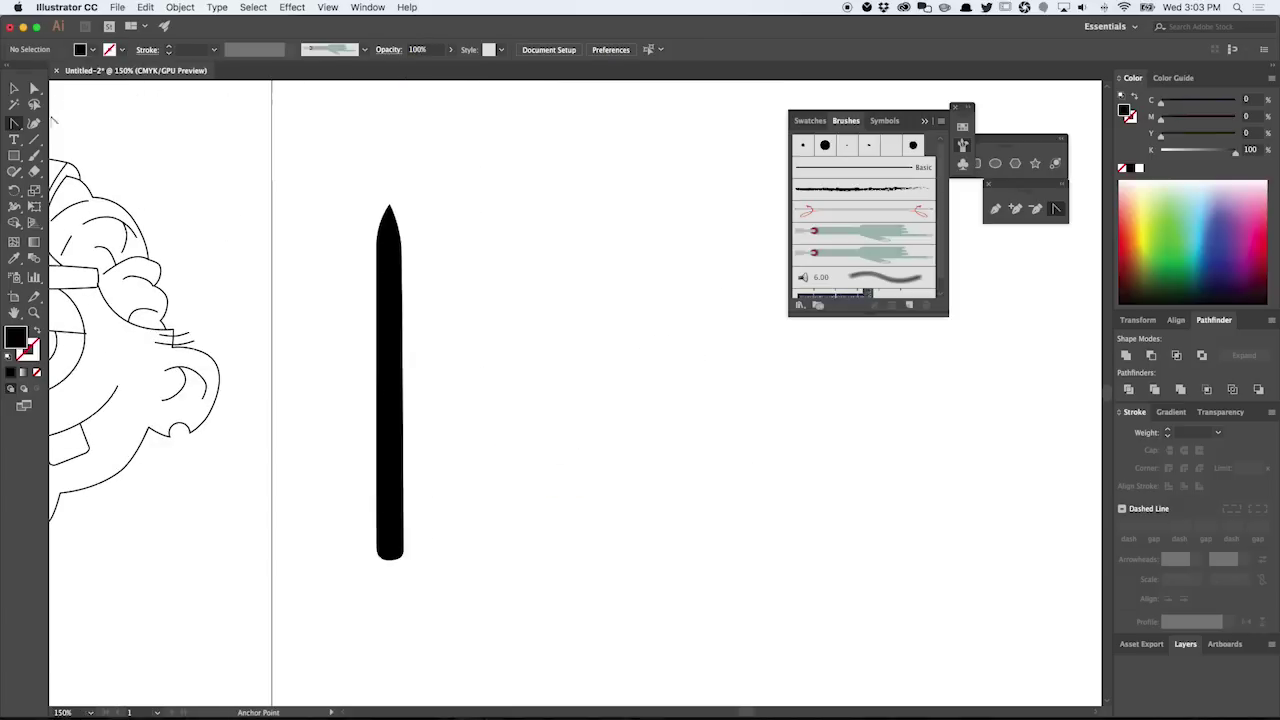
click(14, 88)
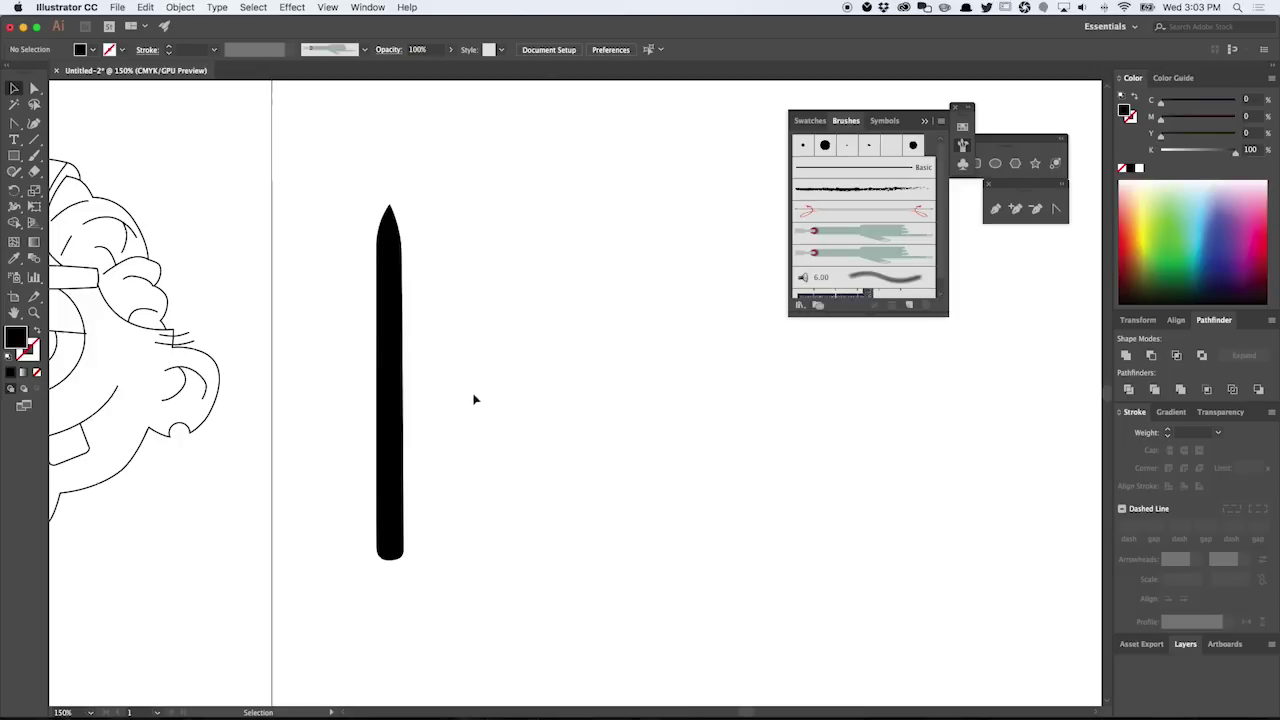
click(391, 338)
drag(391, 338, 490, 345)
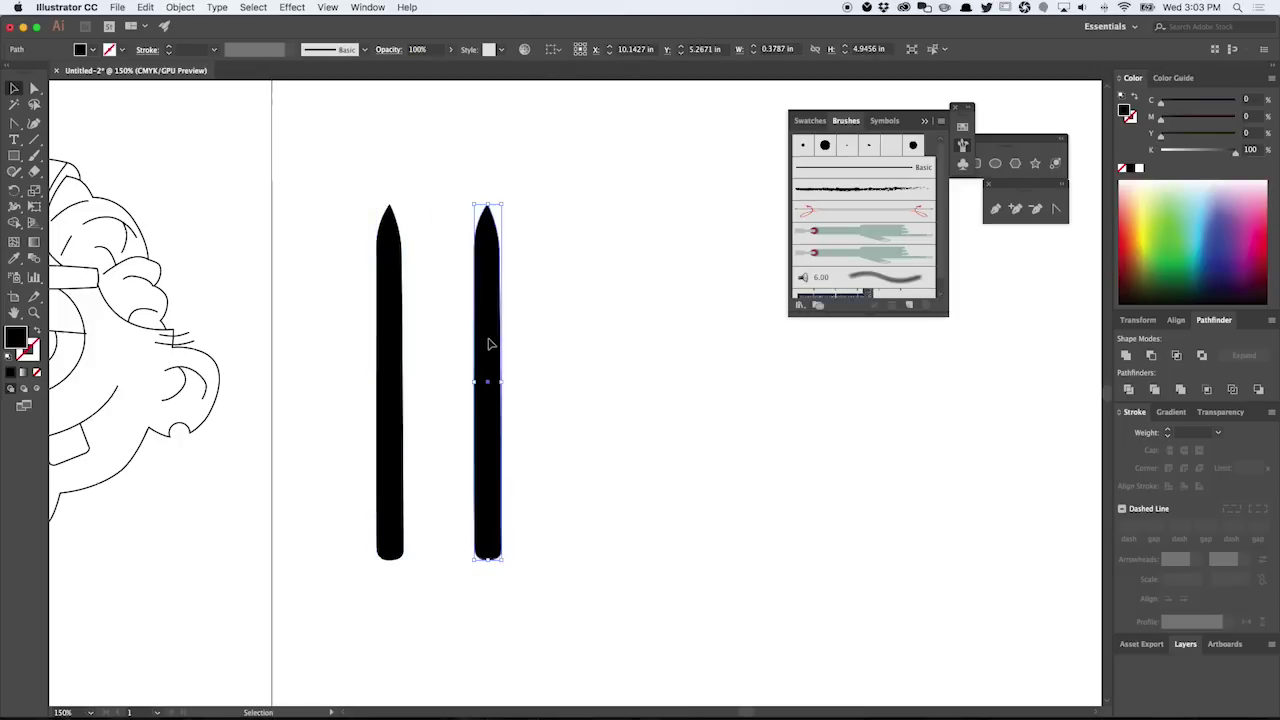
Step: Move both upper shoulder anchors of the copied bar down to give it a longer, slimmer tip
click(34, 88)
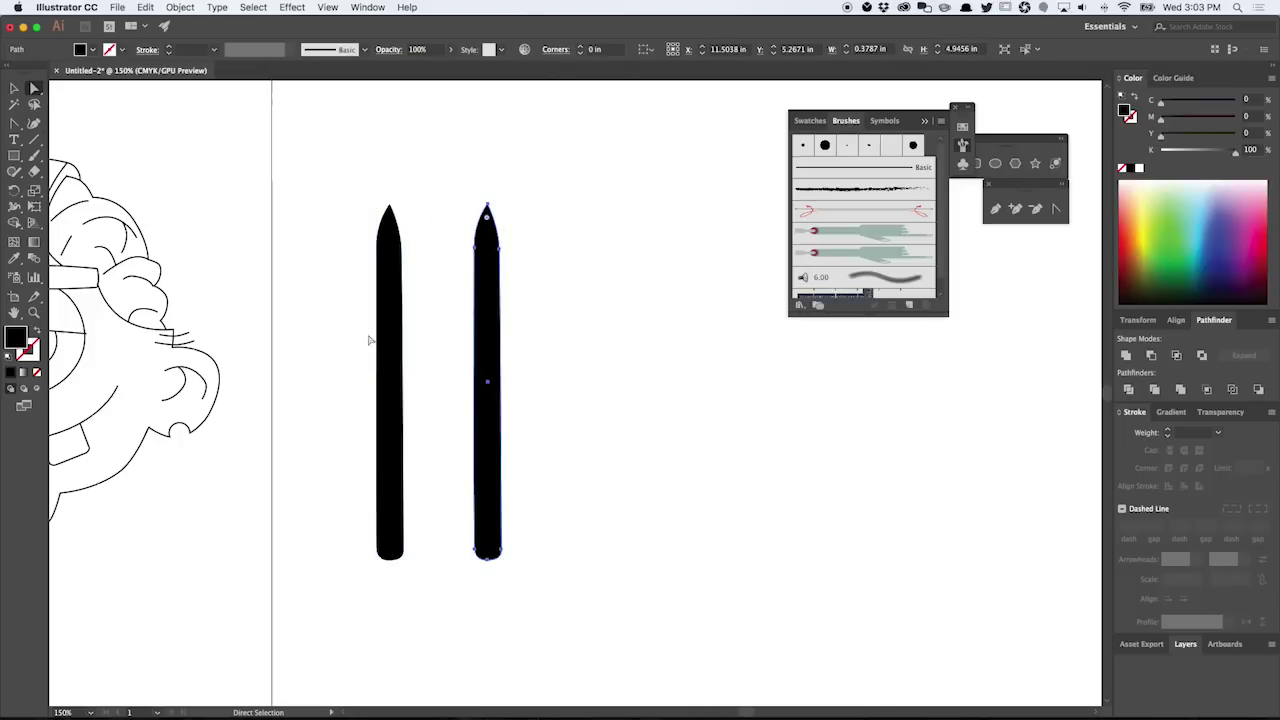
click(480, 256)
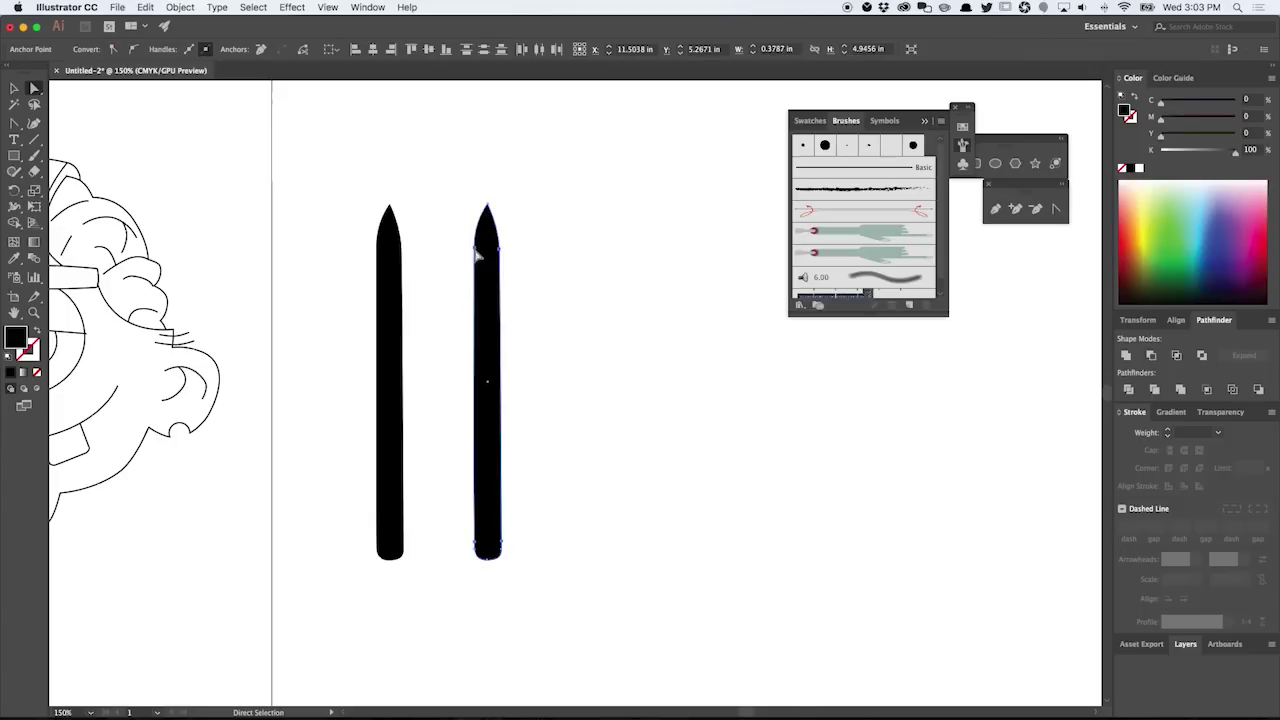
drag(478, 256, 477, 320)
click(541, 327)
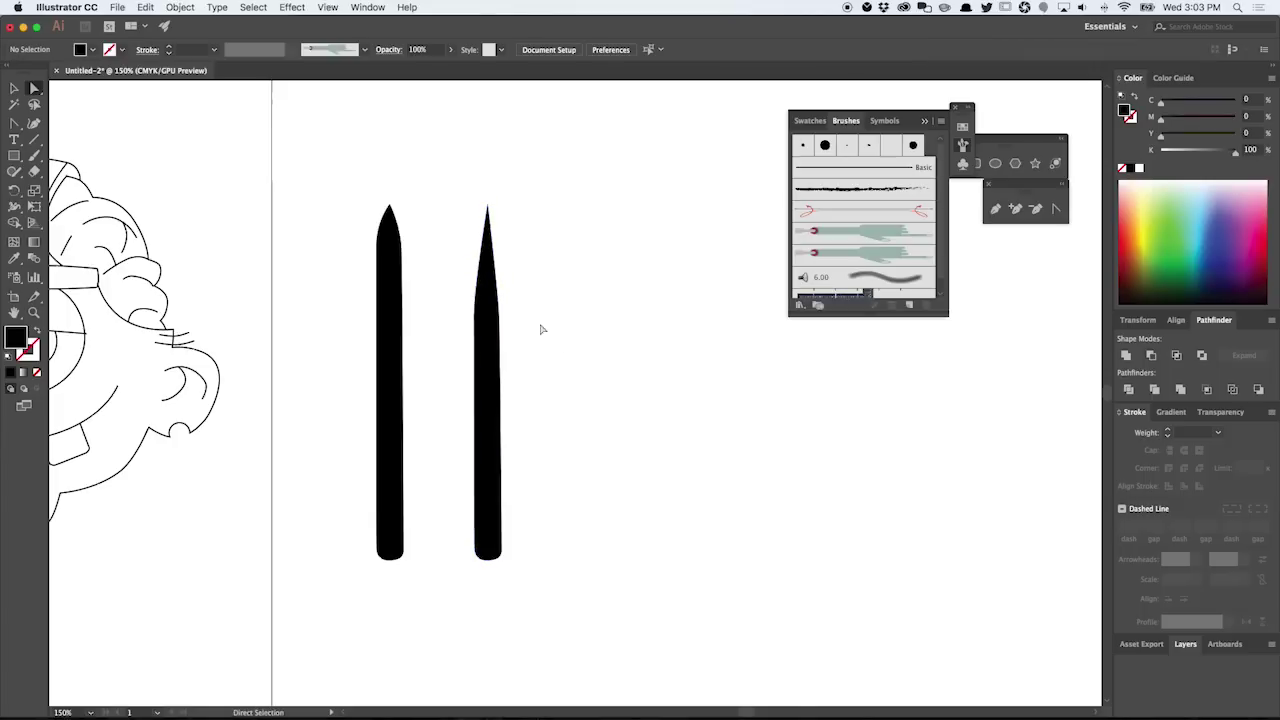
Step: Make the sides of the copied bar's tip curve more fully, and pull its bottom anchor down into a tapered end
click(487, 209)
mouse_move(500, 292)
mouse_down()
mouse_move(498, 258)
mouse_move(473, 268)
mouse_up()
click(568, 281)
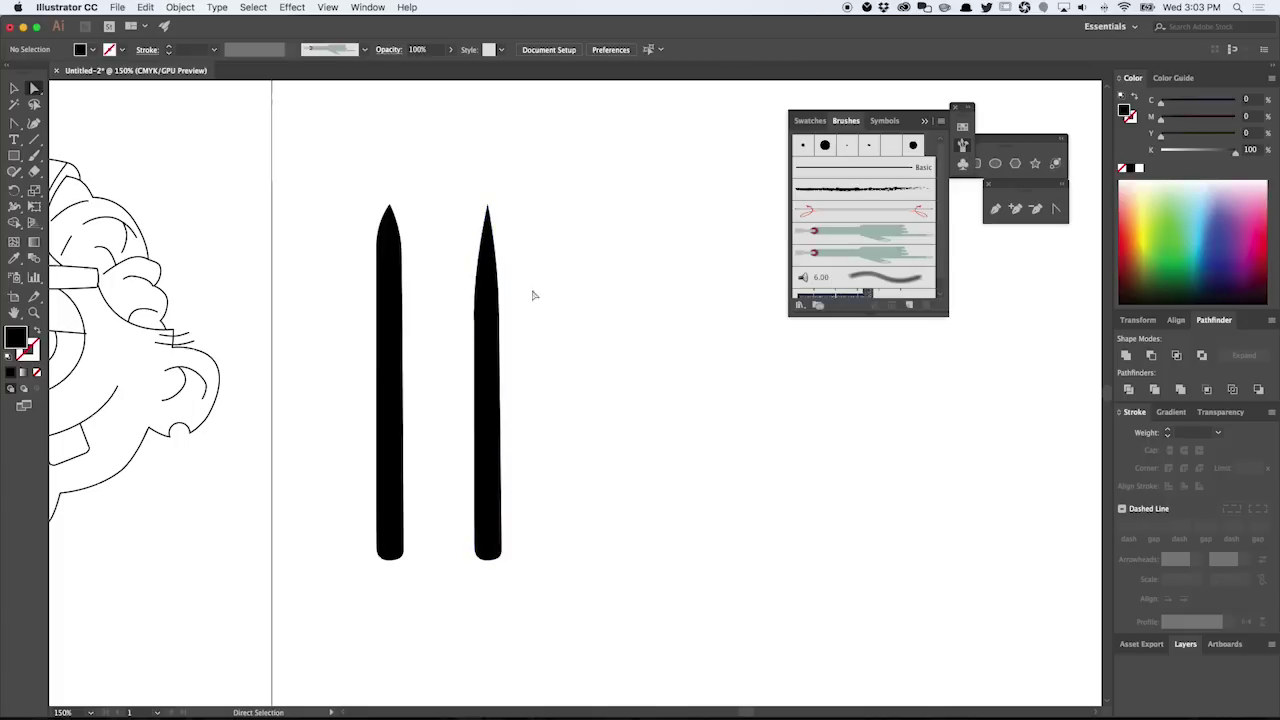
drag(481, 557, 487, 601)
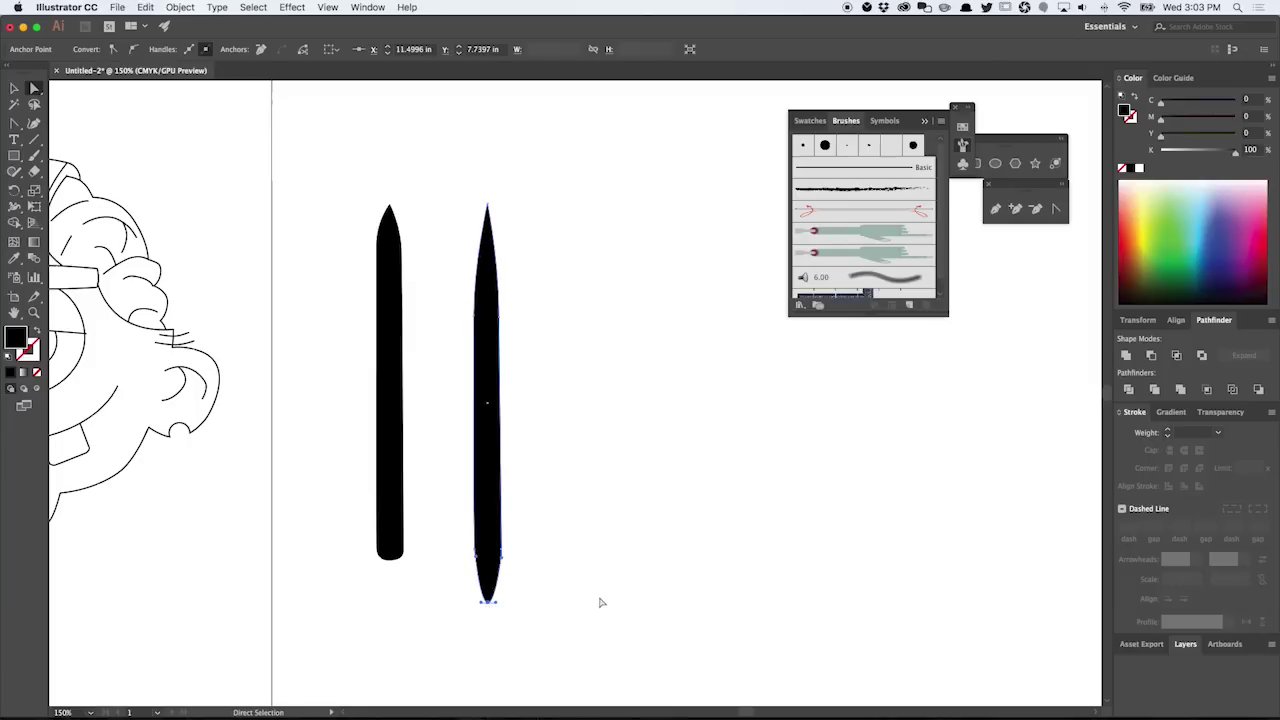
click(596, 601)
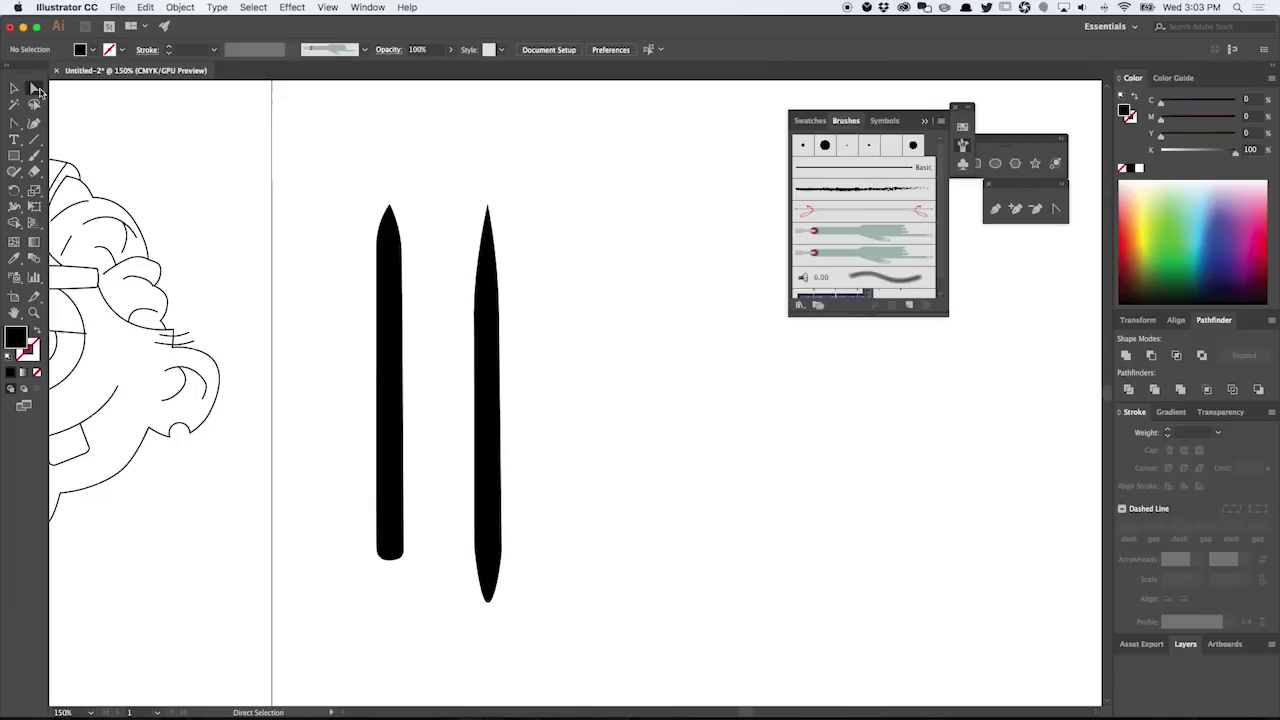
Step: Place a copy of the double-tapered black bar to its right and pull the copy's bottom anchor up into a blunt, nearly flat end
key(v)
mouse_move(491, 429)
mouse_down()
mouse_move(609, 423)
mouse_move(571, 429)
mouse_up()
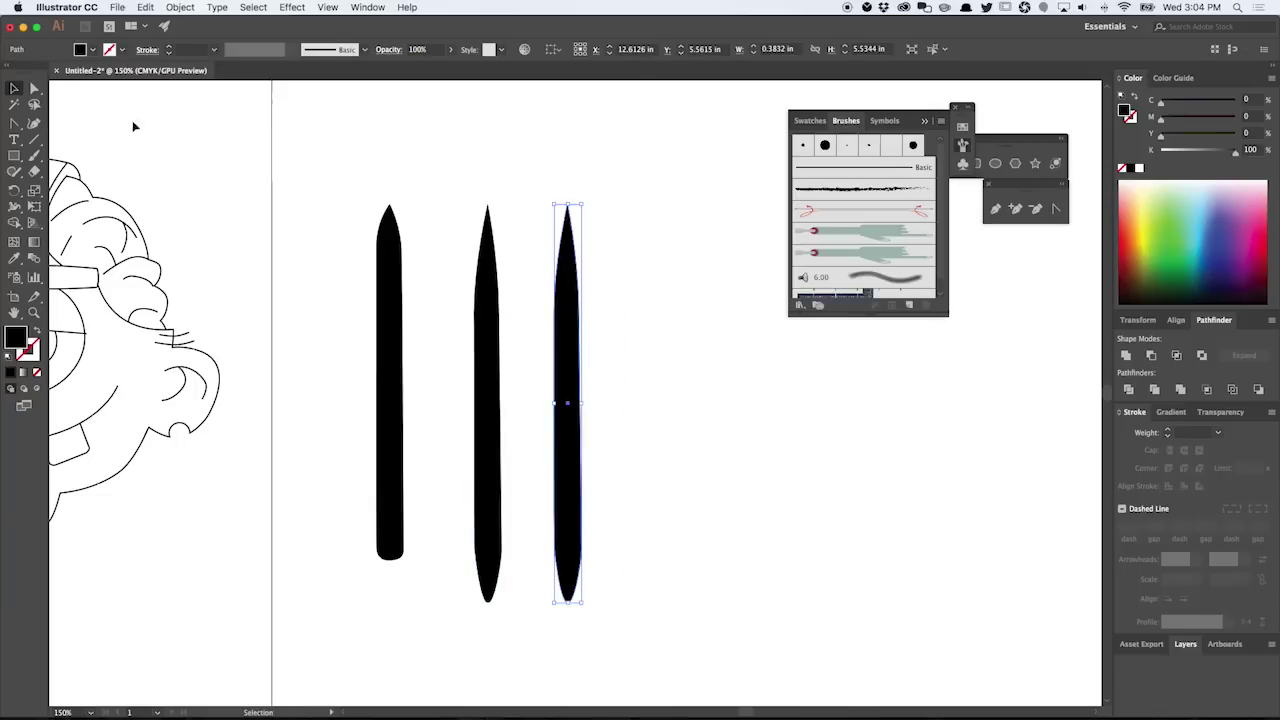
click(34, 88)
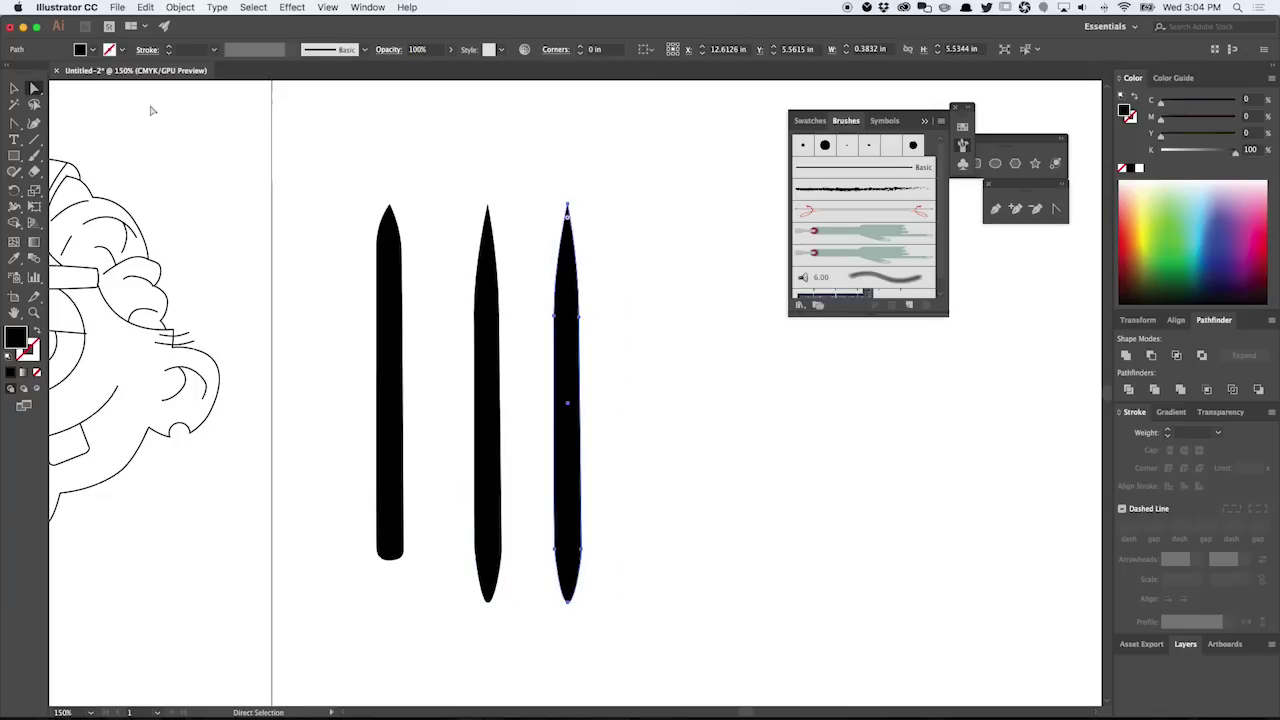
click(604, 307)
click(568, 598)
drag(568, 603, 568, 556)
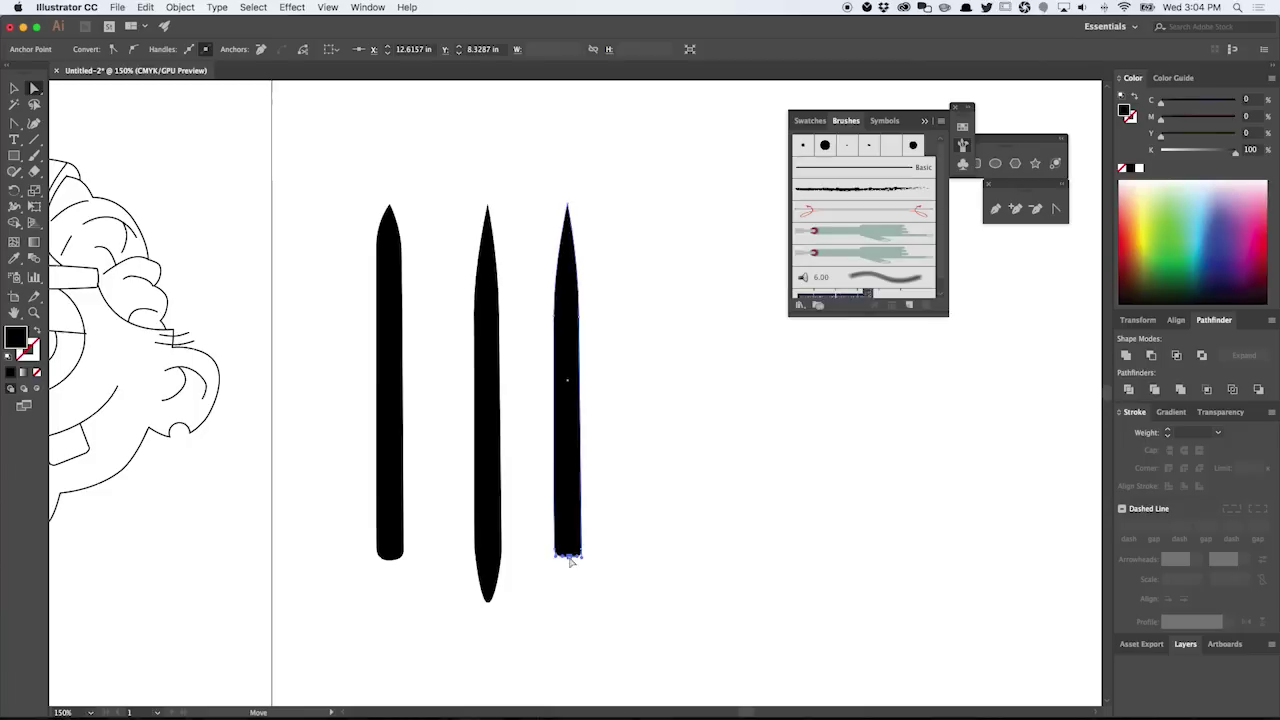
Step: Pull the top anchor of the third bar down so its long tip becomes a short, rounded end
click(567, 207)
mouse_move(567, 207)
mouse_down()
mouse_move(563, 300)
mouse_move(565, 270)
mouse_up()
click(630, 340)
drag(629, 366, 686, 381)
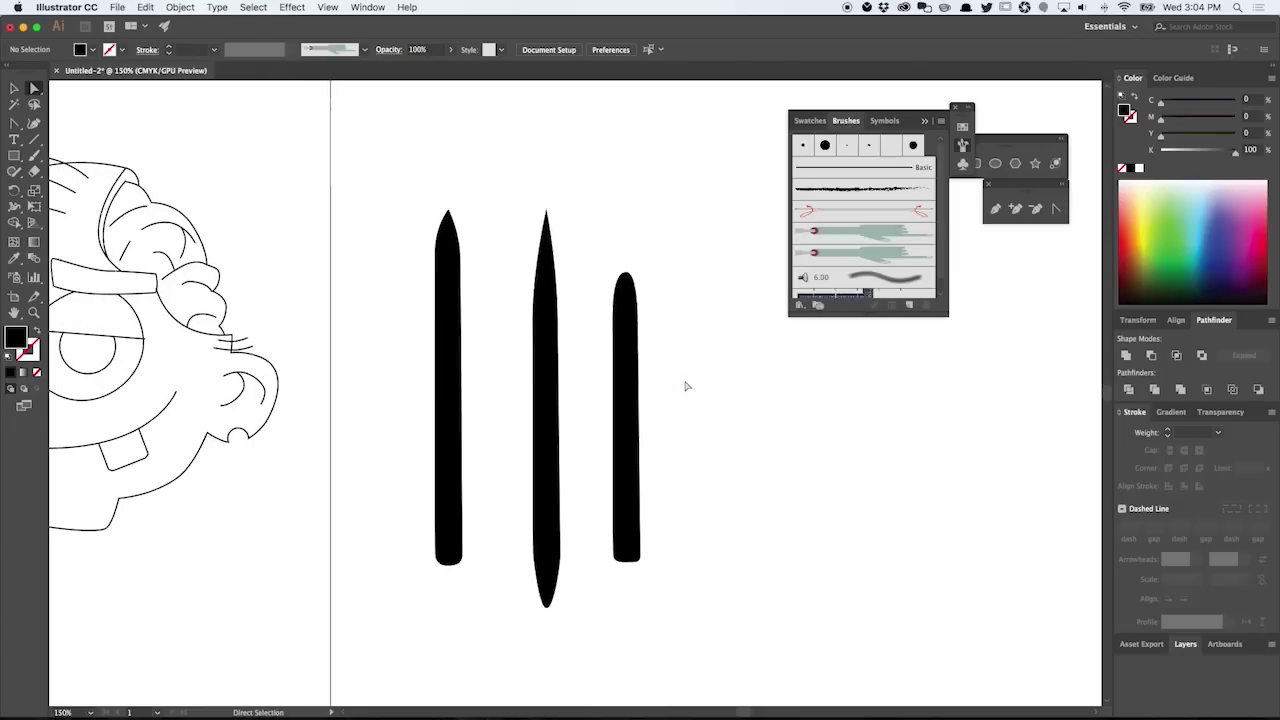
Step: Squeeze all three bars together horizontally into thin strips about 0.056 in wide, and shift the shortest one up slightly
click(14, 88)
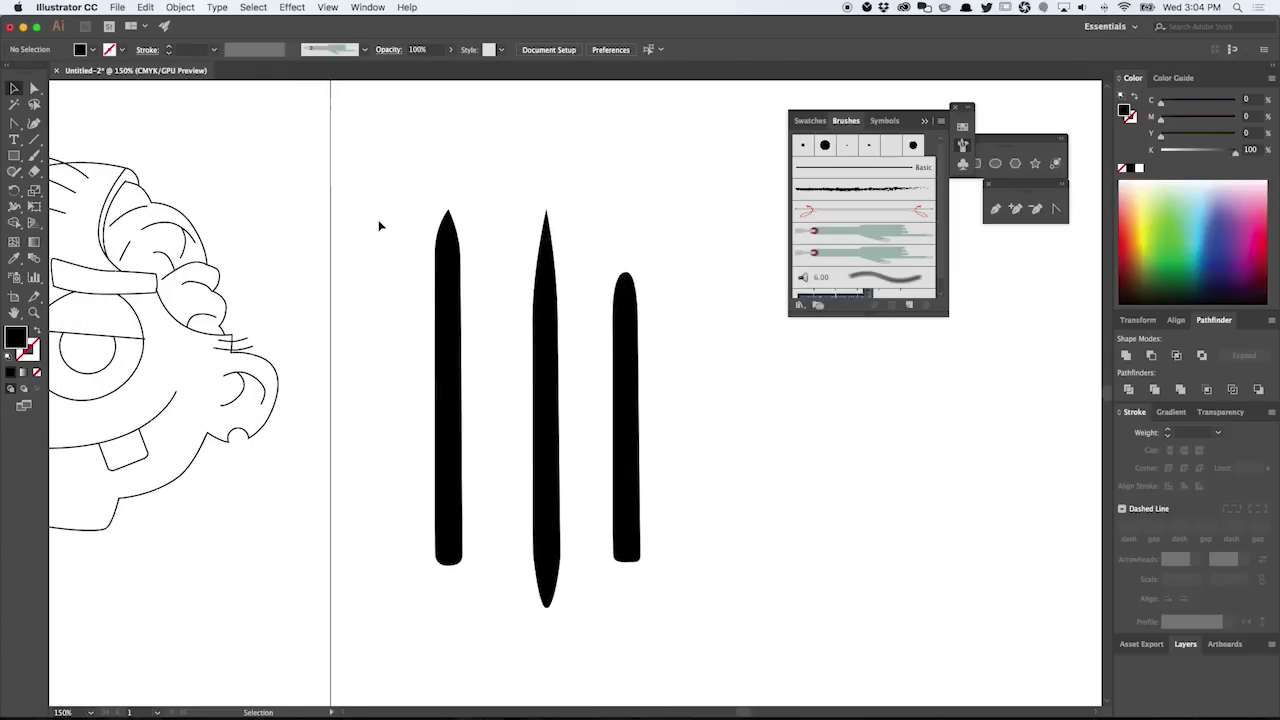
mouse_move(379, 226)
mouse_down()
mouse_move(651, 408)
mouse_move(500, 408)
mouse_up()
click(678, 426)
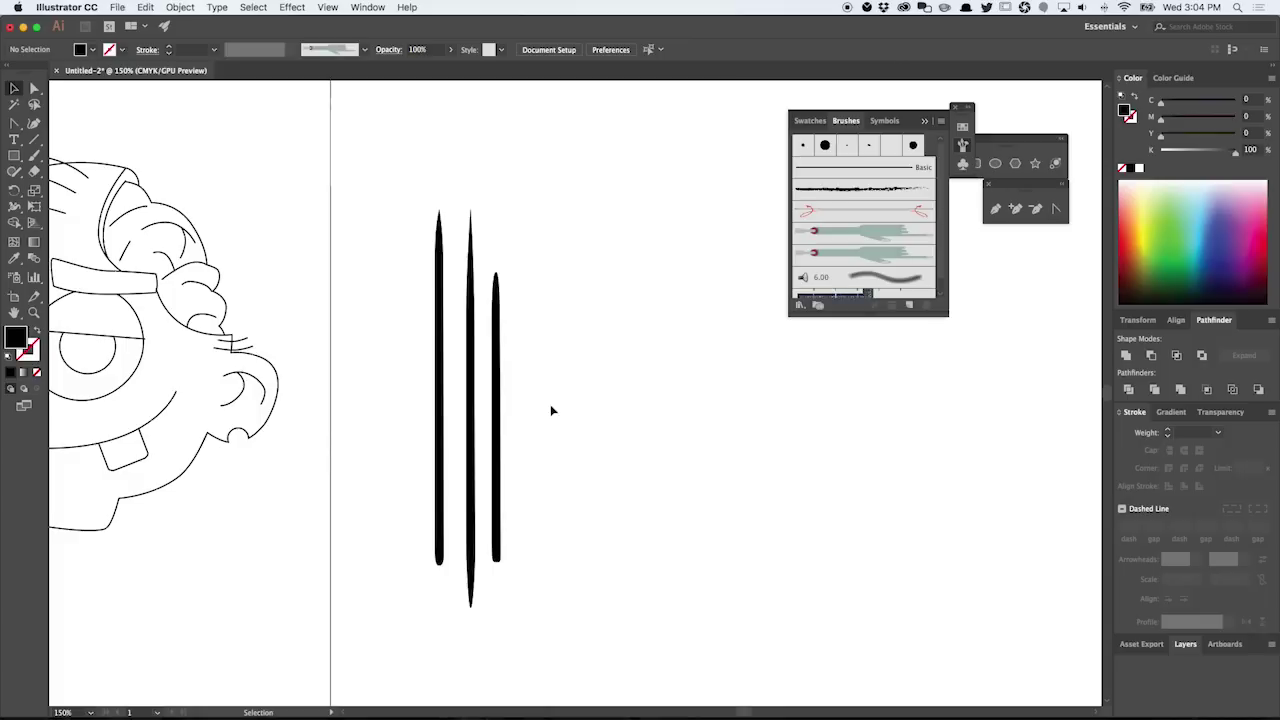
drag(550, 404, 374, 311)
mouse_move(503, 408)
mouse_down()
mouse_move(466, 408)
mouse_move(496, 381)
mouse_move(469, 411)
mouse_up()
click(507, 415)
click(613, 418)
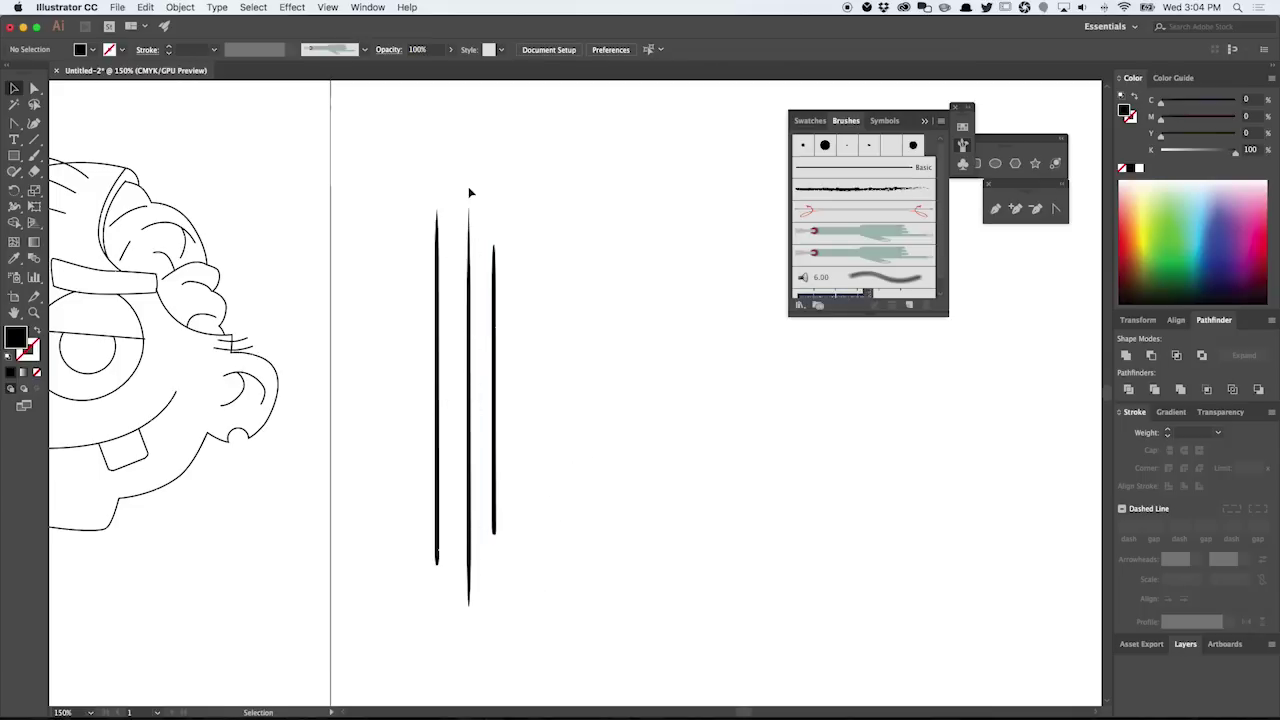
click(495, 424)
click(503, 295)
Step: Create an art brush named "comic brush 1" from the leftmost thin bar, with its direction pointing upward
click(437, 510)
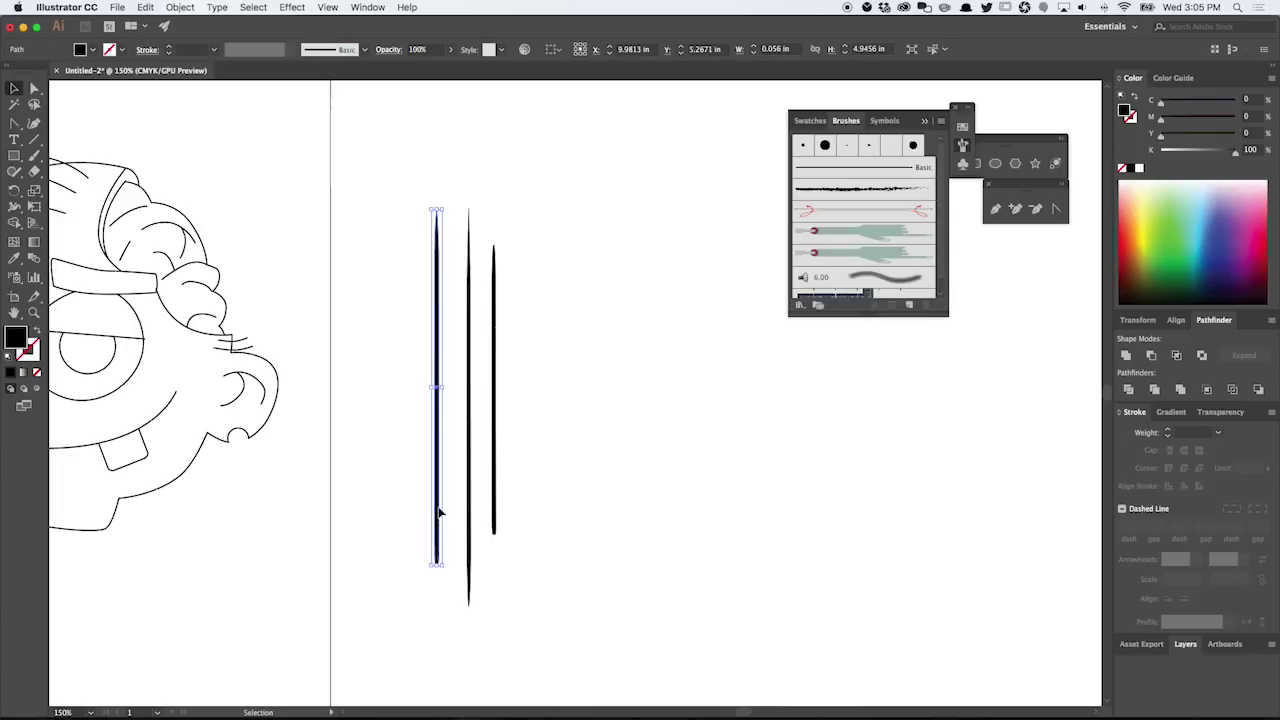
click(941, 122)
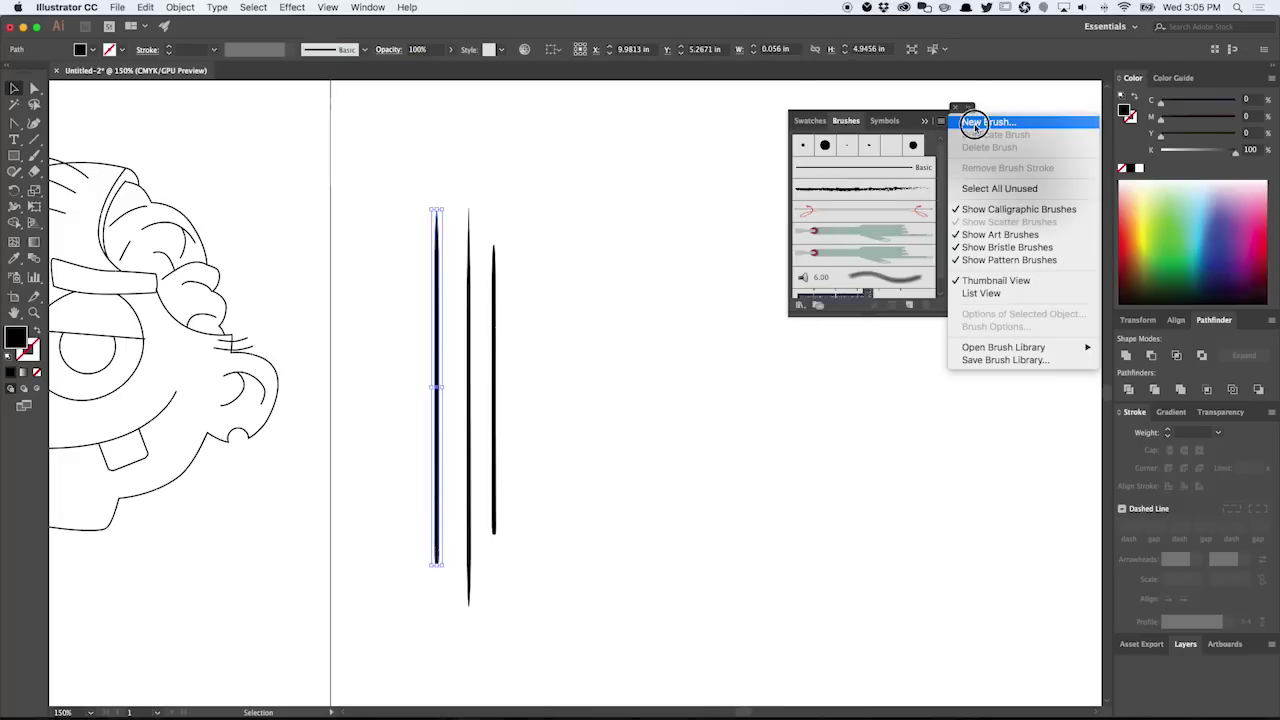
click(986, 122)
click(607, 202)
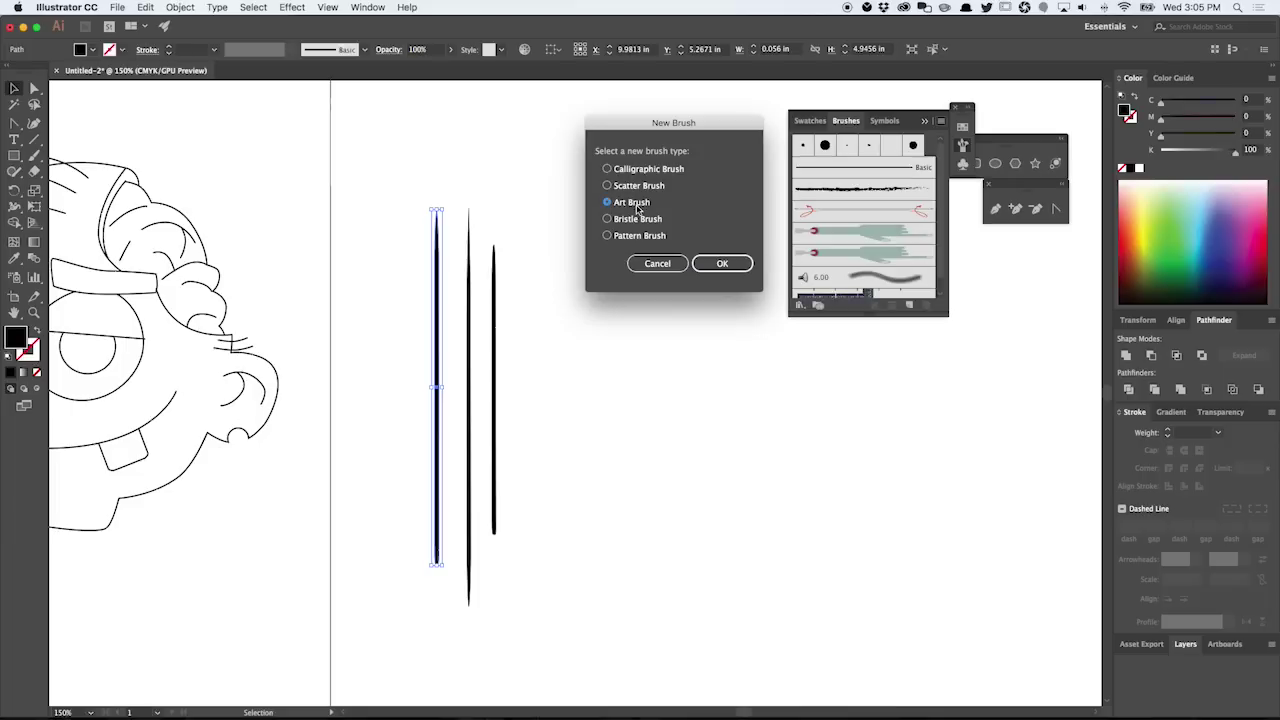
click(705, 264)
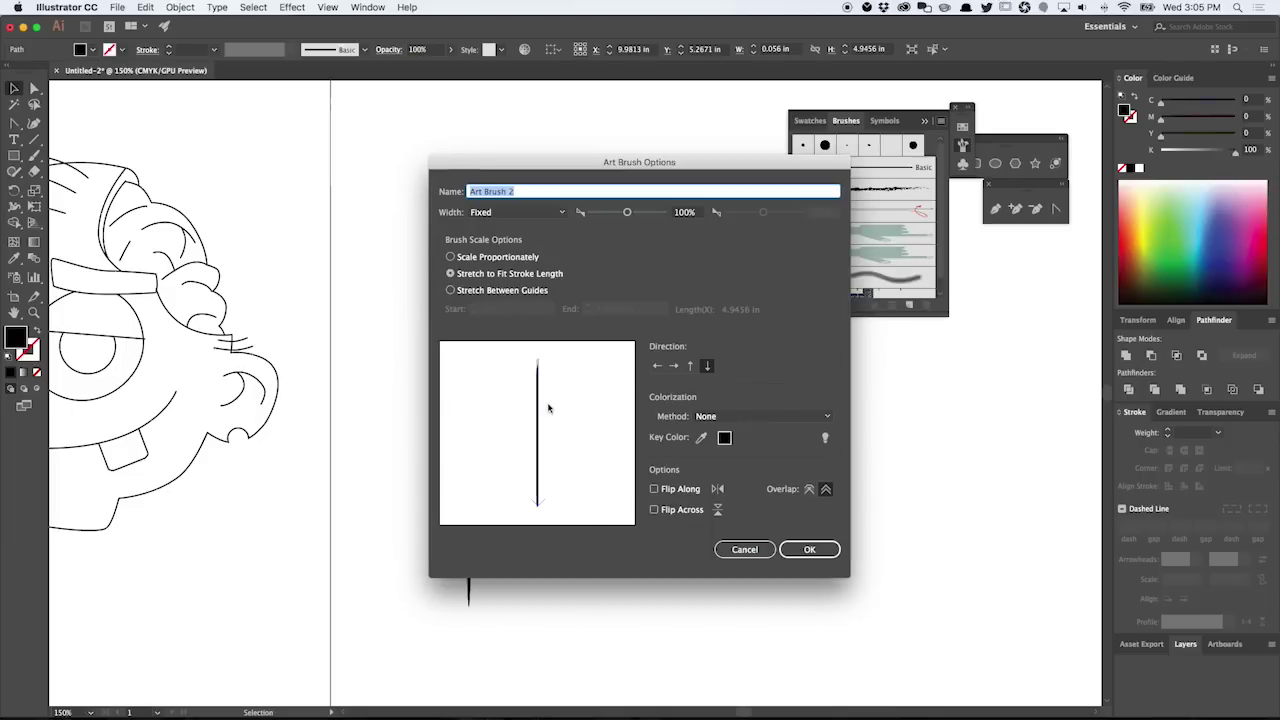
click(690, 366)
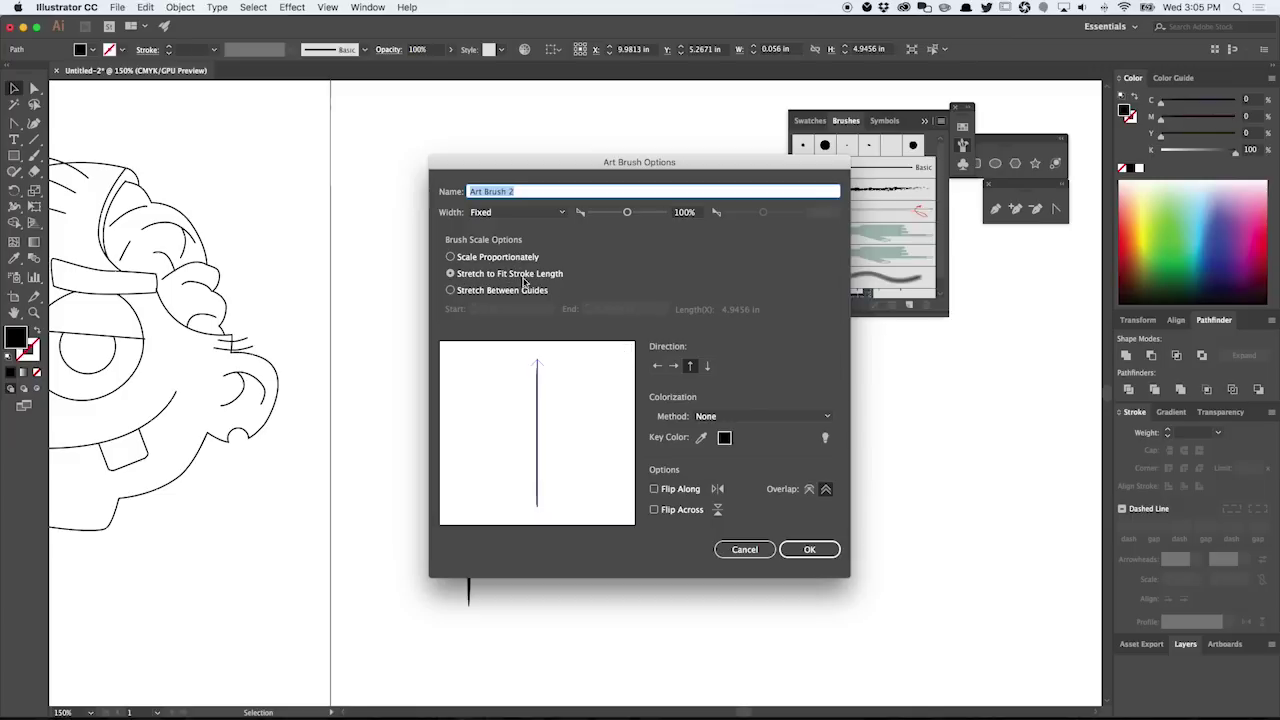
click(824, 553)
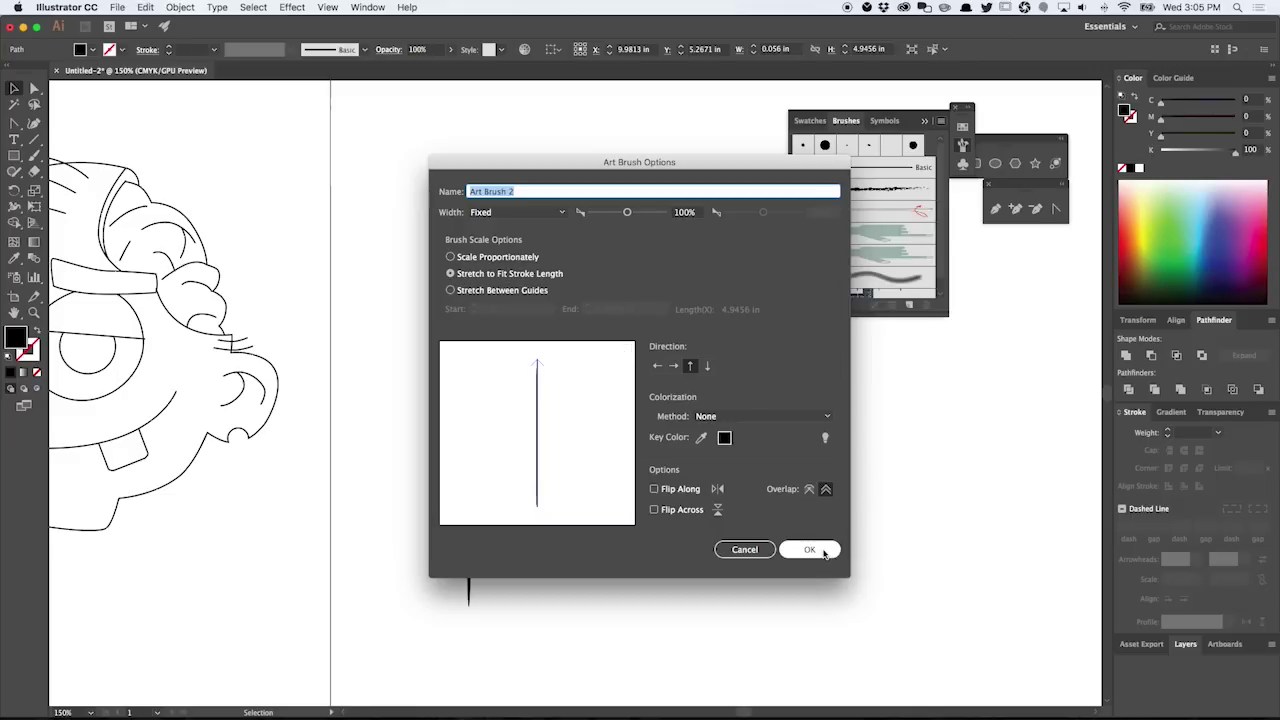
text(comic)
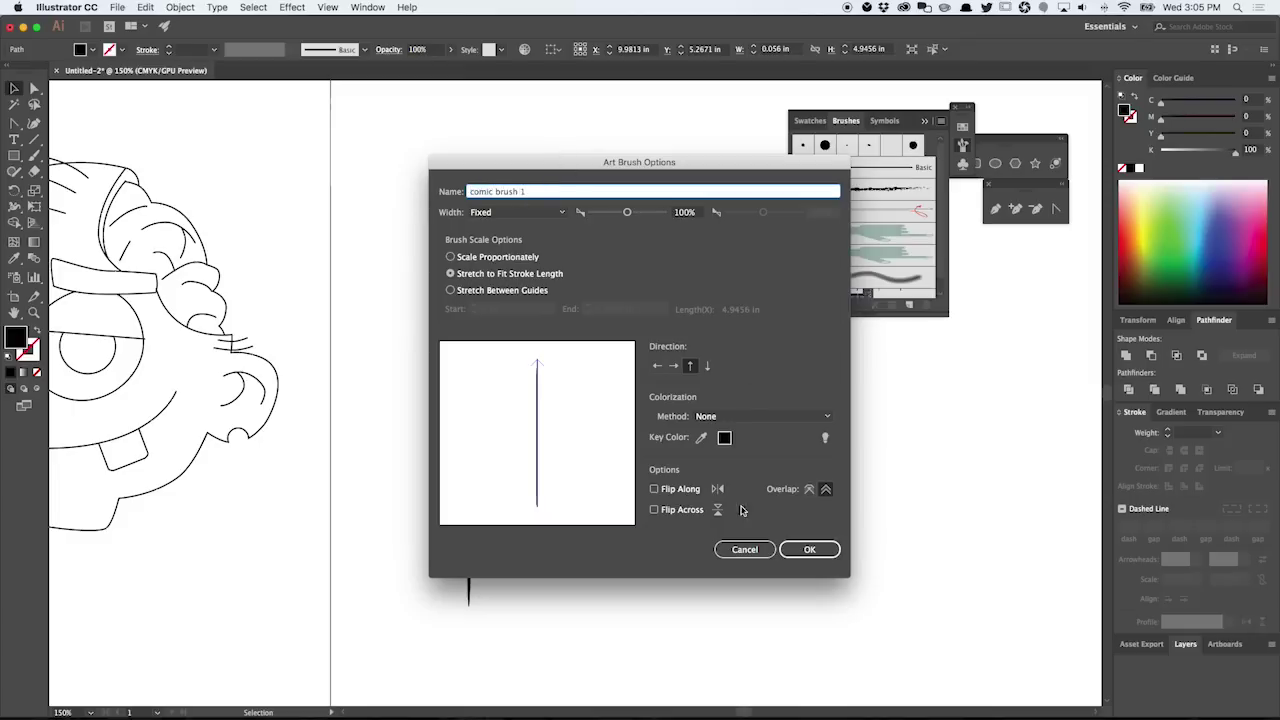
triple_click(549, 190)
click(816, 544)
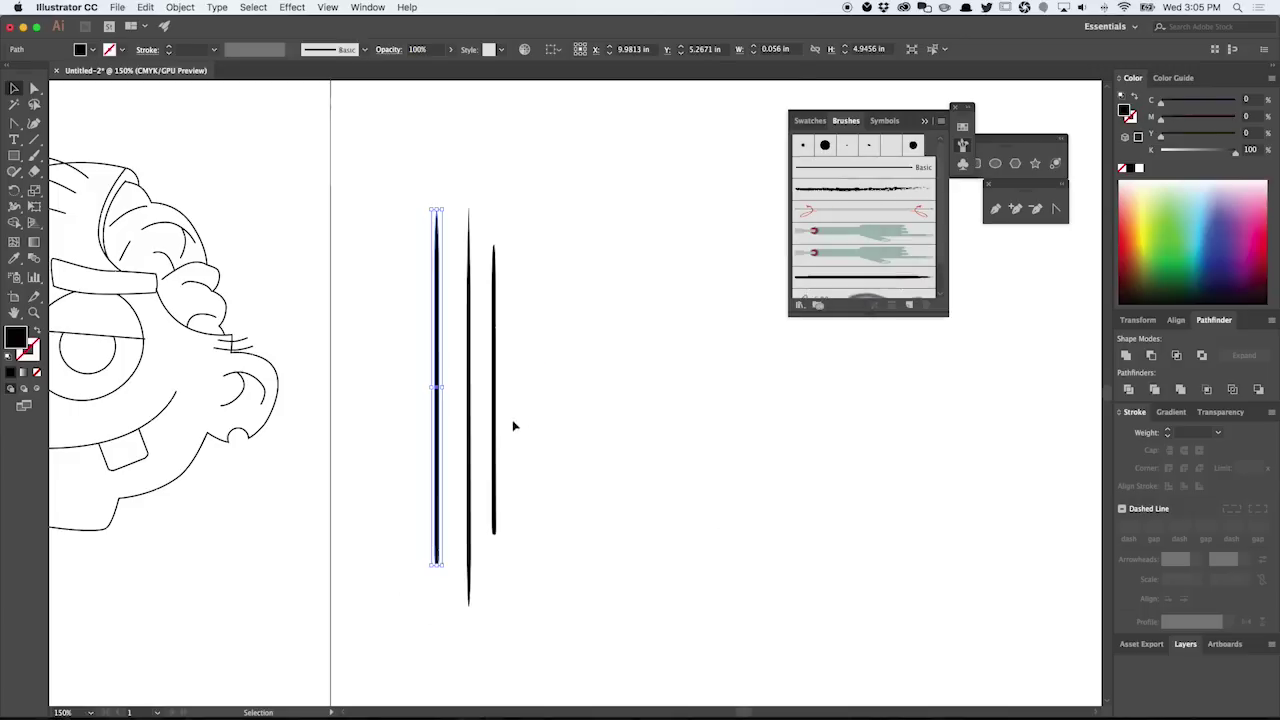
Step: Create an art brush named "comic brush 1" from the middle, double-tapered bar, with its direction pointing upward
click(467, 449)
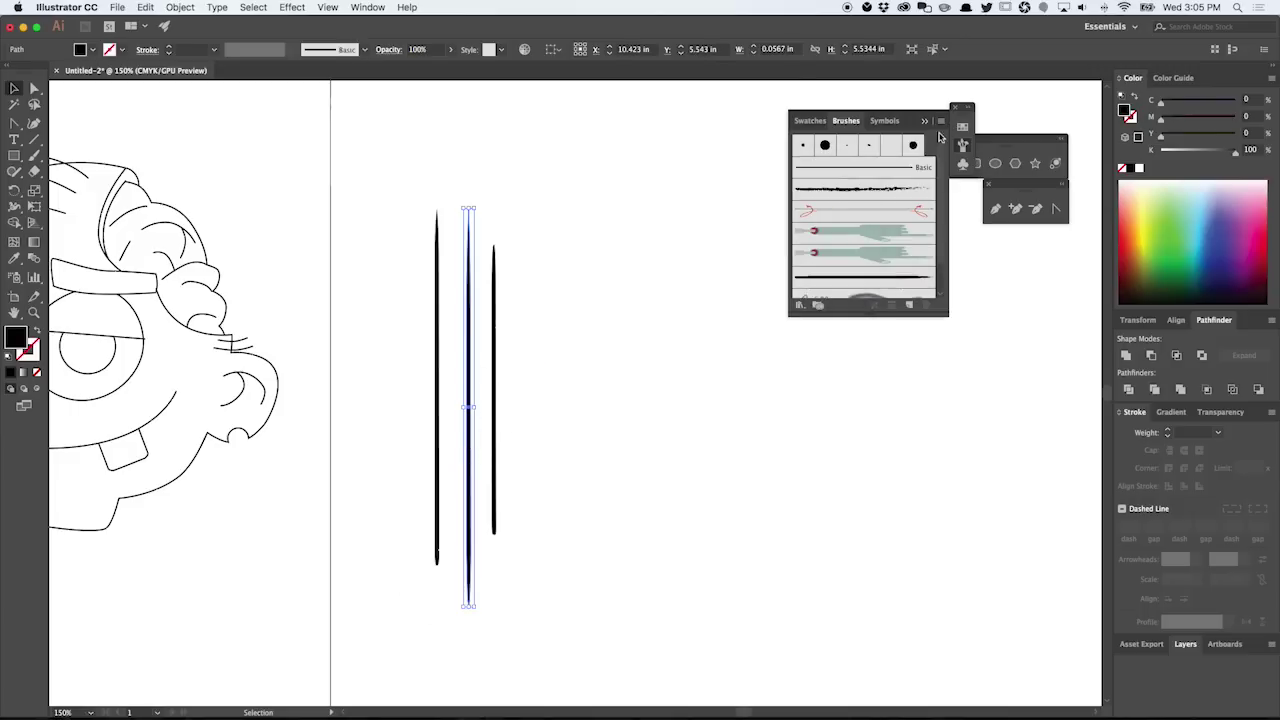
click(940, 121)
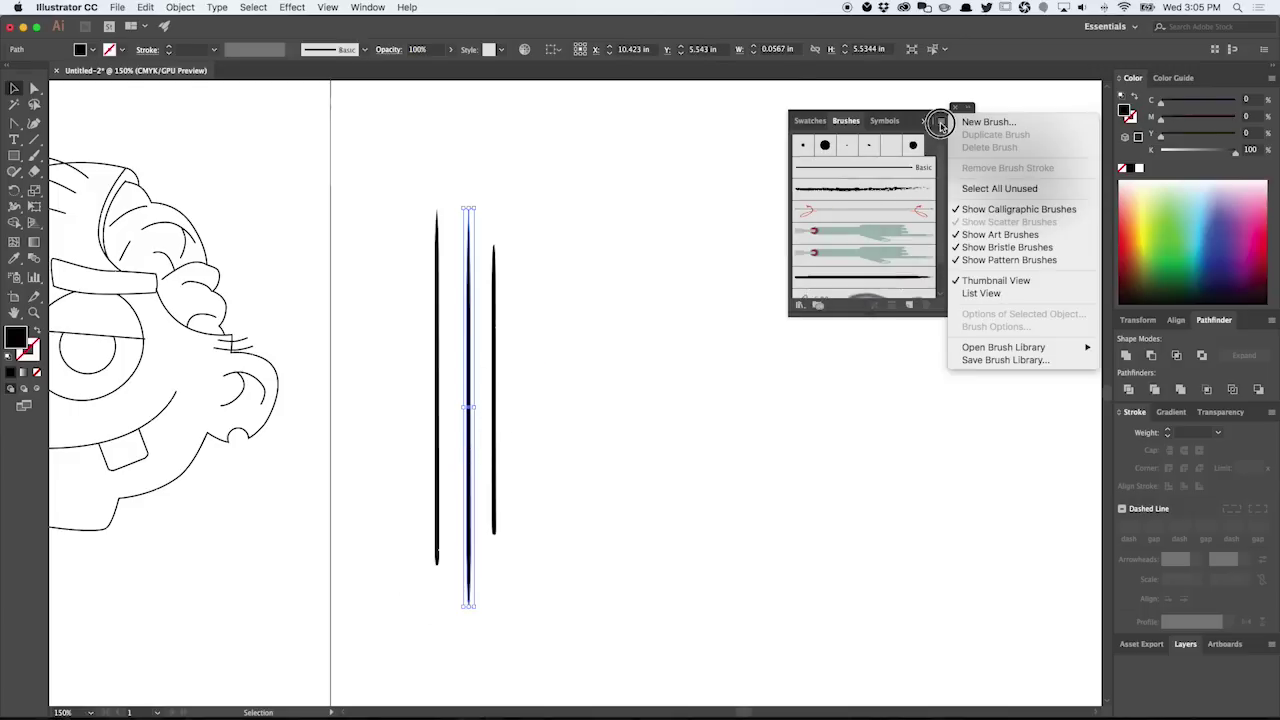
click(1007, 121)
click(634, 204)
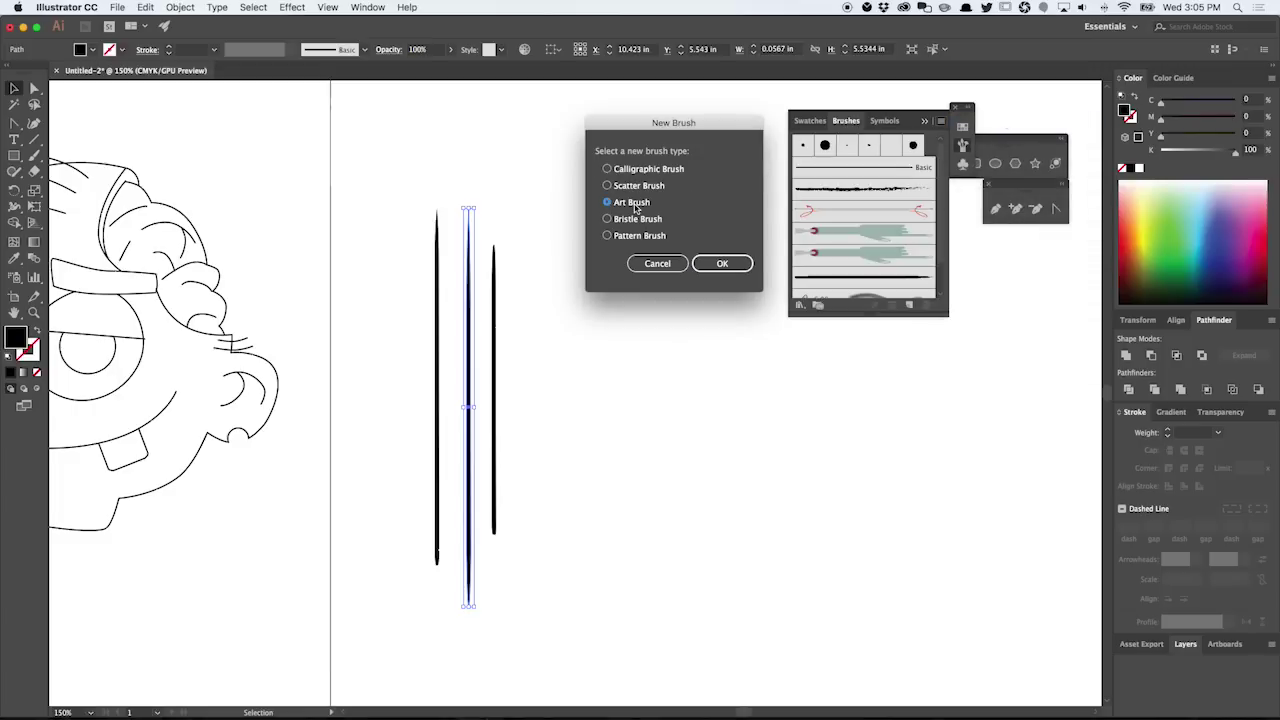
click(740, 263)
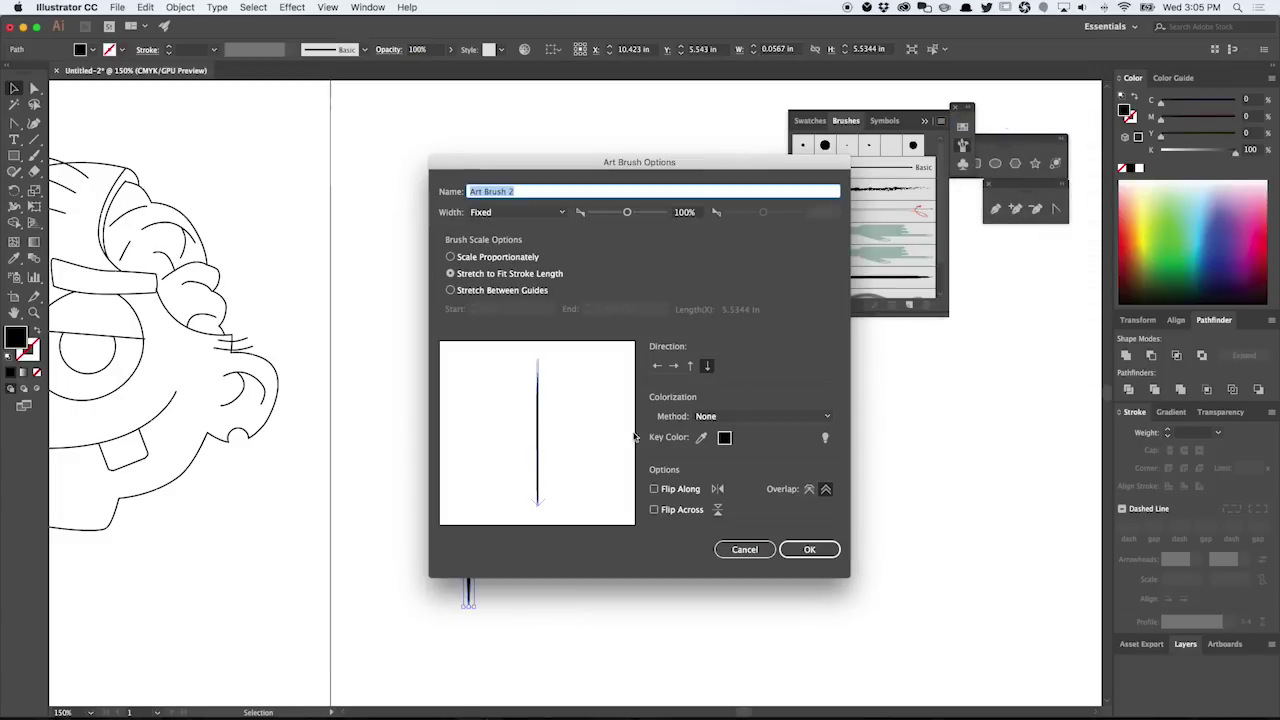
click(690, 365)
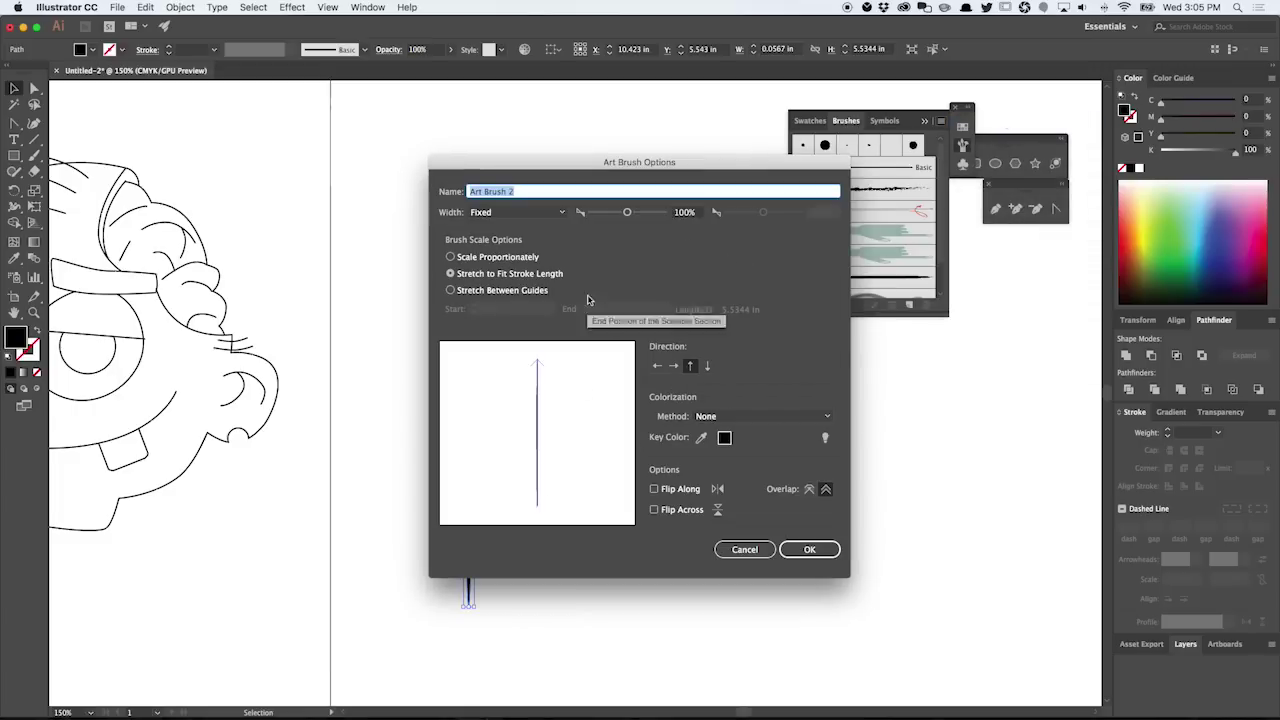
text(comic brush 1)
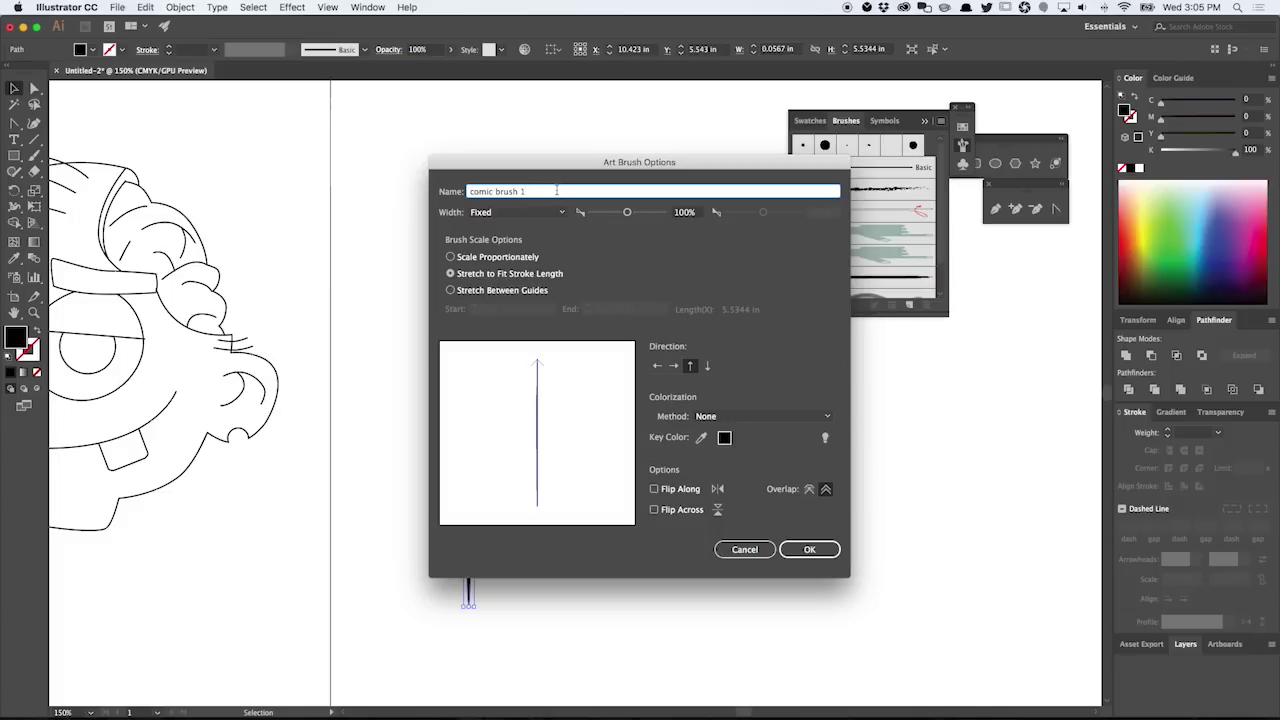
click(809, 549)
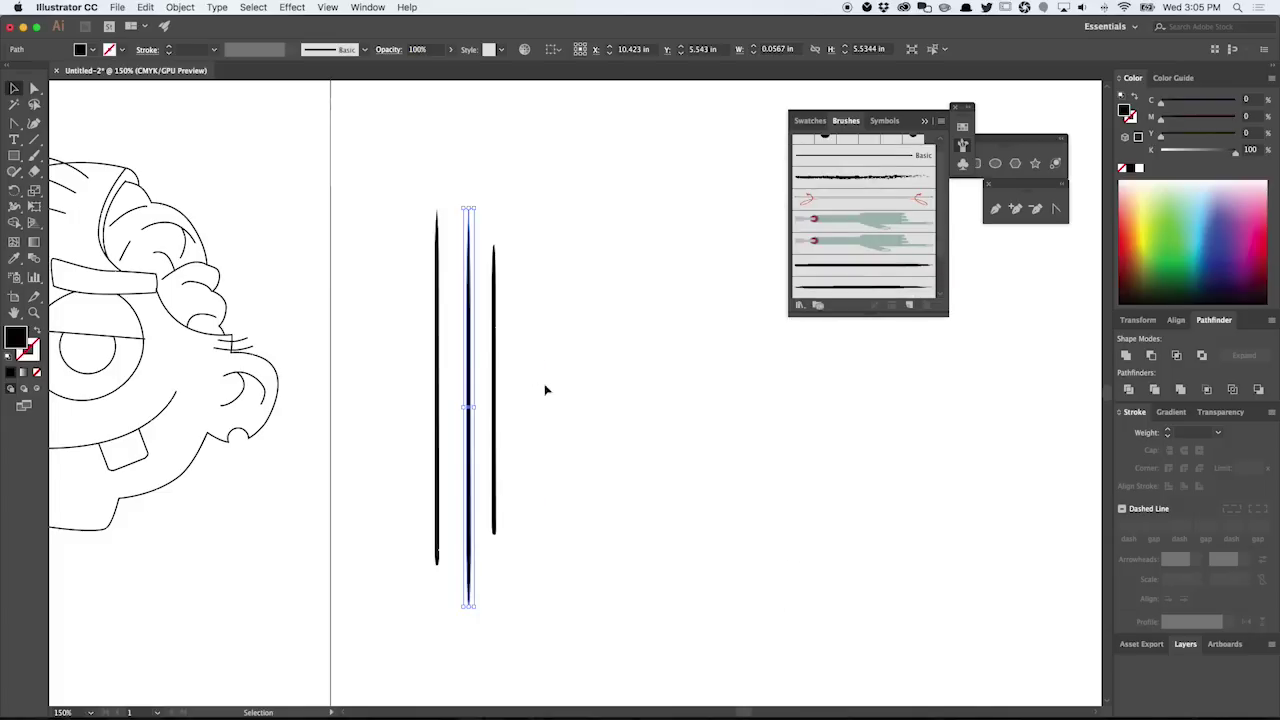
Step: Create an art brush named "comic brush 1" from the shortest, rightmost bar, with its direction pointing upward
click(493, 390)
right_click(493, 327)
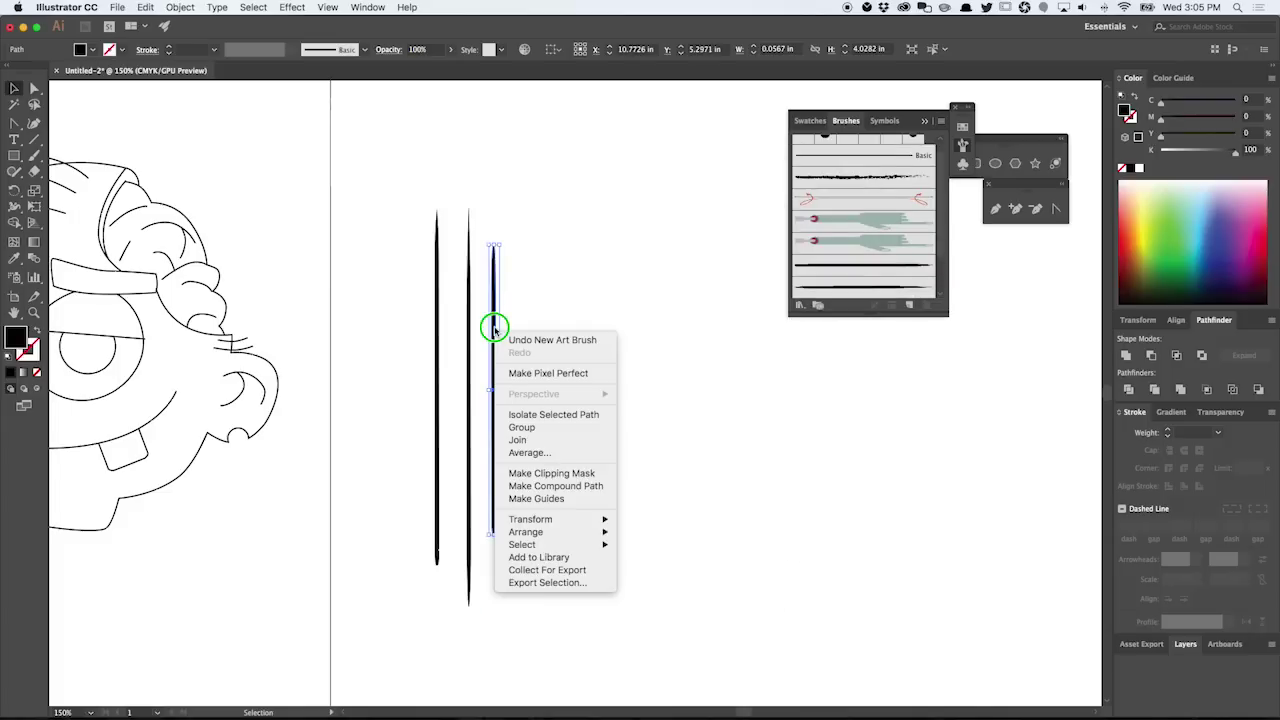
click(511, 292)
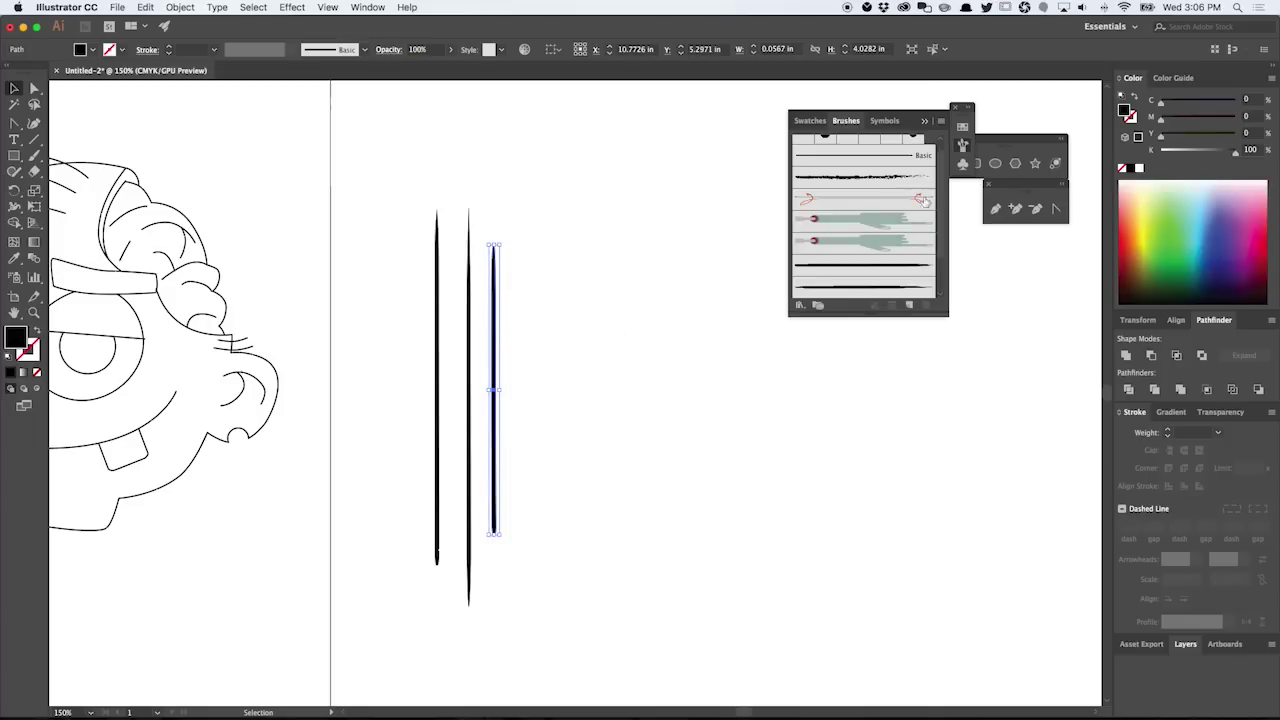
click(940, 120)
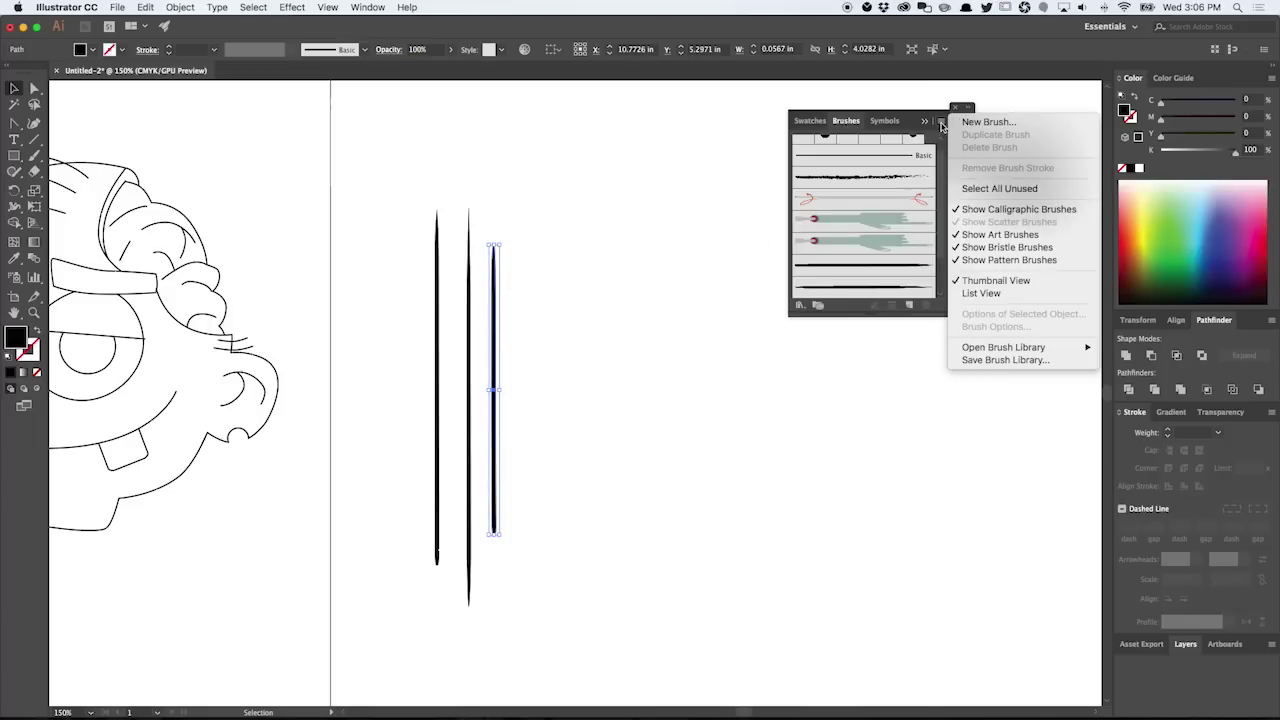
click(968, 122)
click(625, 202)
click(721, 264)
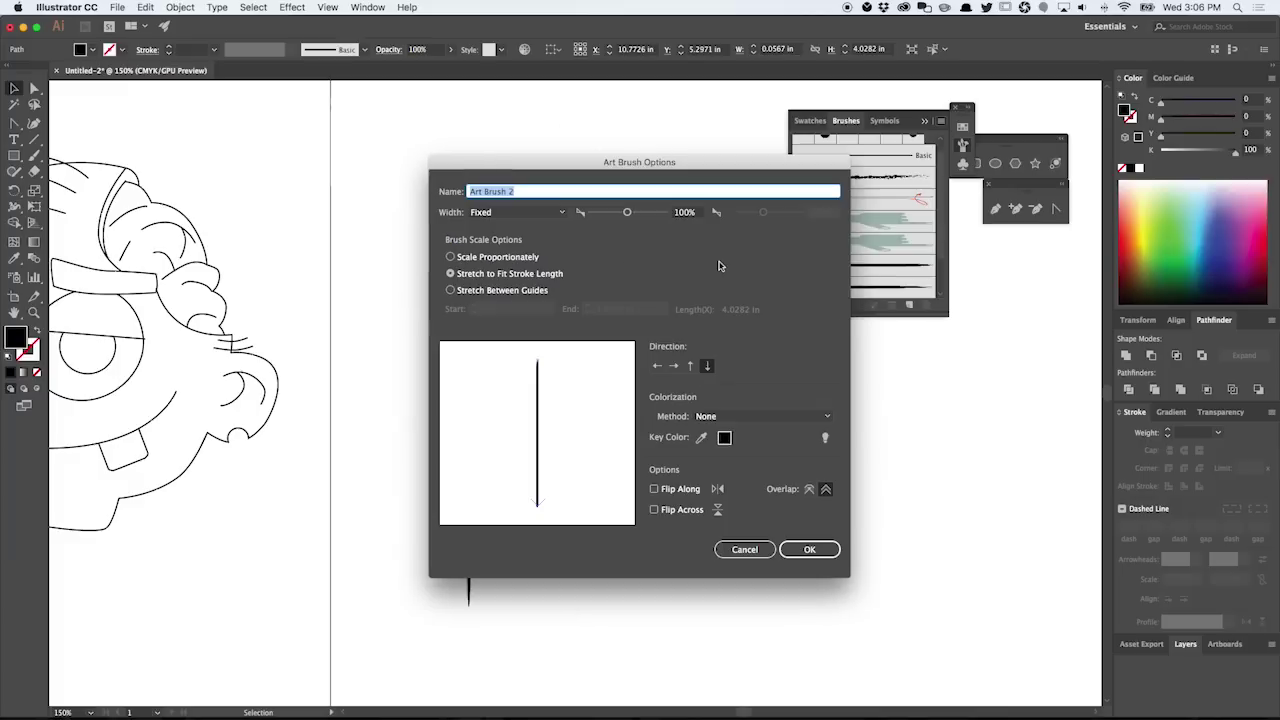
text(comic brush 1)
click(690, 366)
click(797, 549)
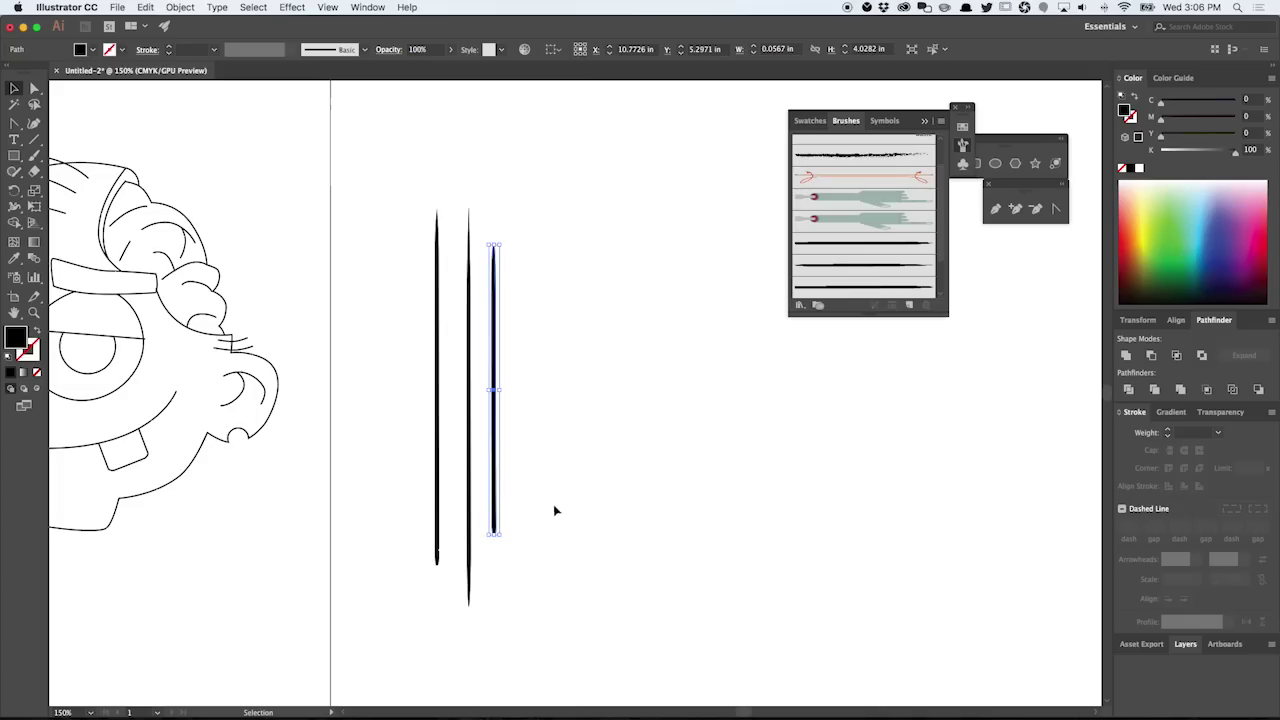
Step: Apply the art brush made from the shortest bar to the zombie's jaw, face and ear outline
click(361, 539)
drag(283, 523, 583, 506)
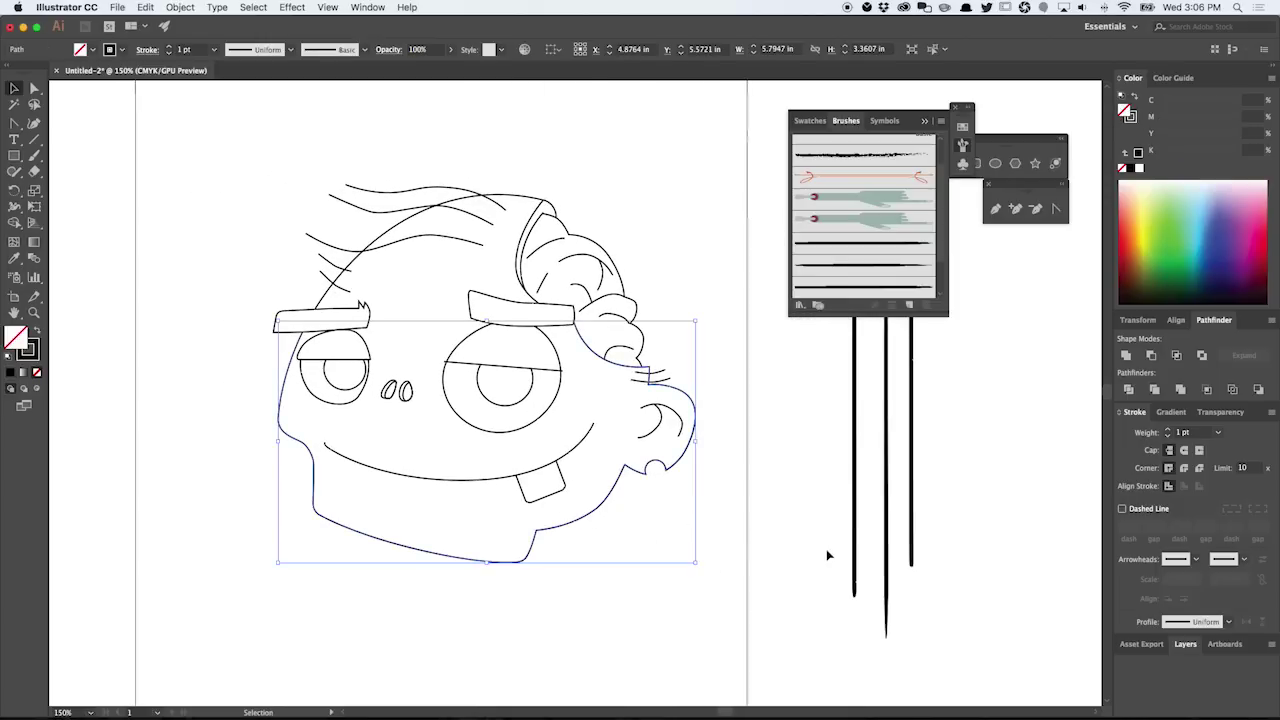
drag(791, 543, 751, 563)
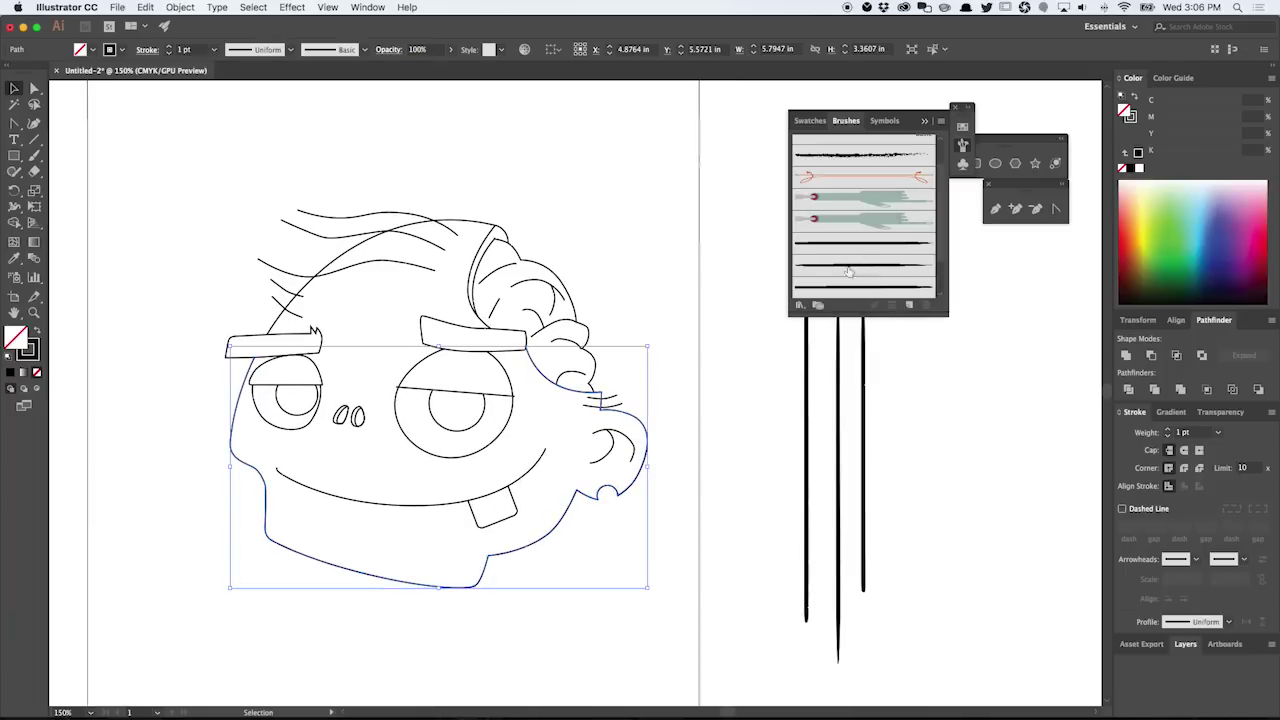
click(560, 533)
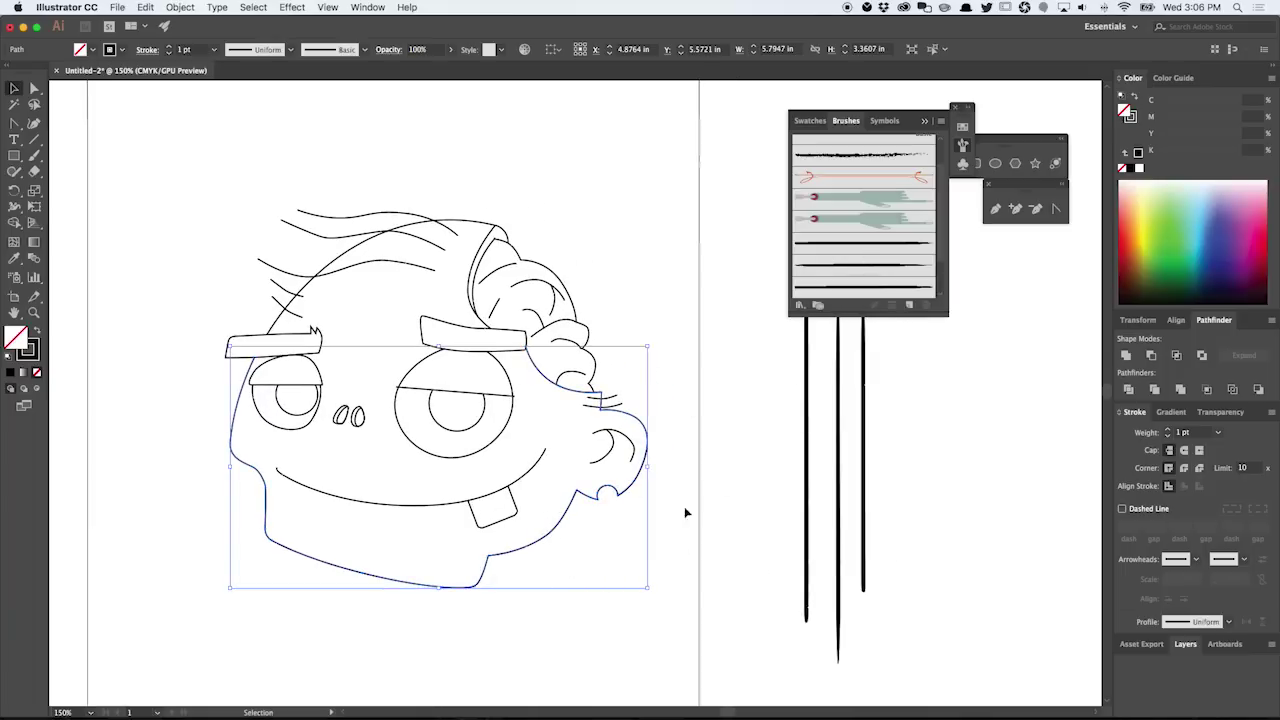
click(884, 290)
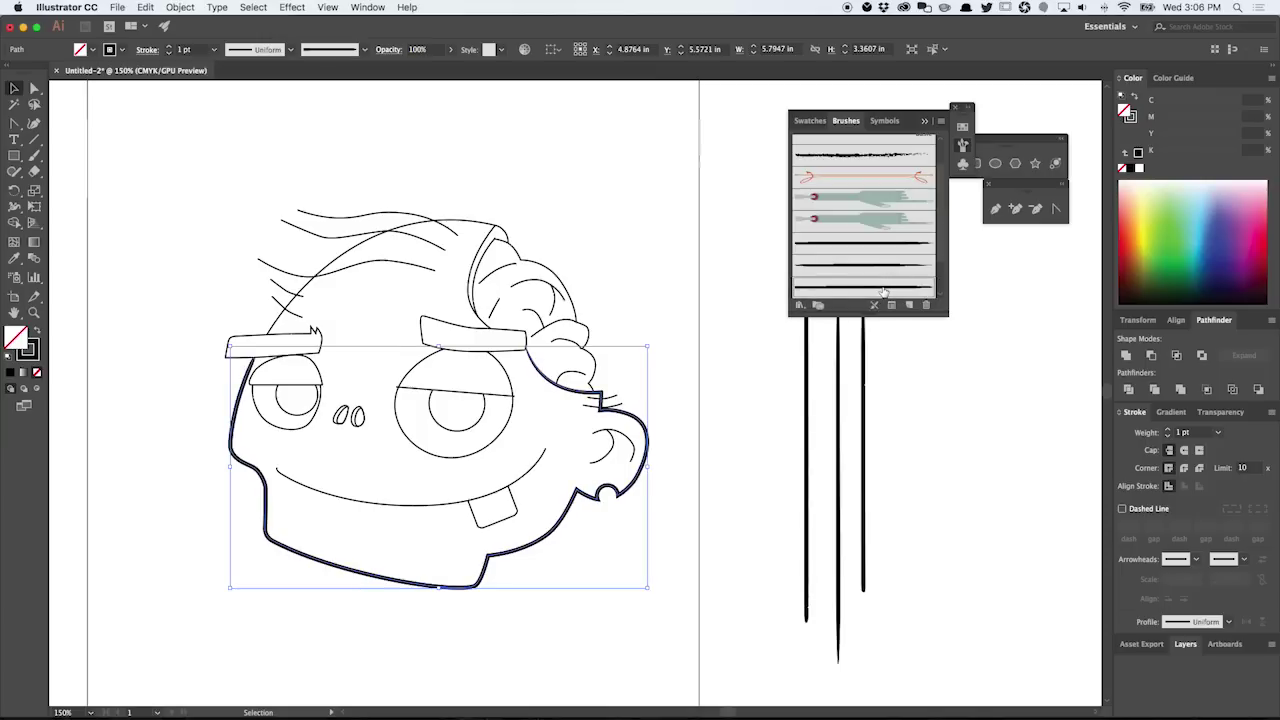
click(672, 572)
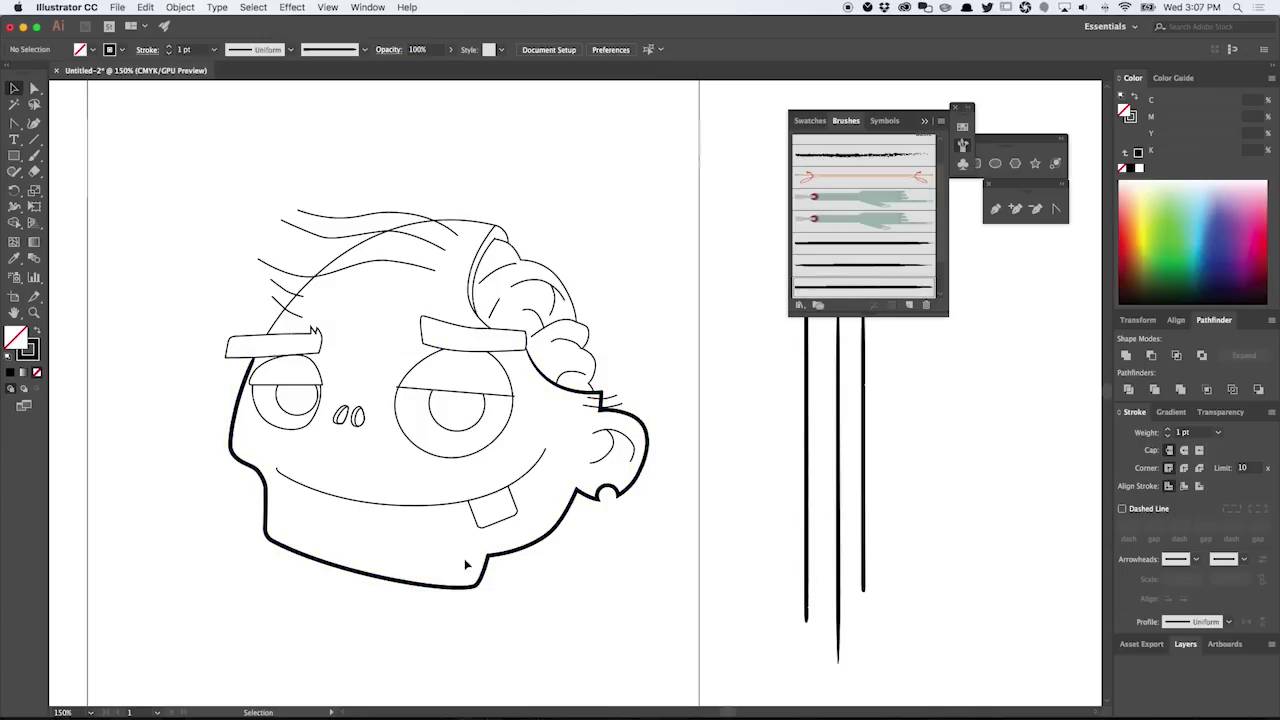
Step: Apply the art brush made from the shortest bar to the outline of the zombie's upper skull
click(312, 250)
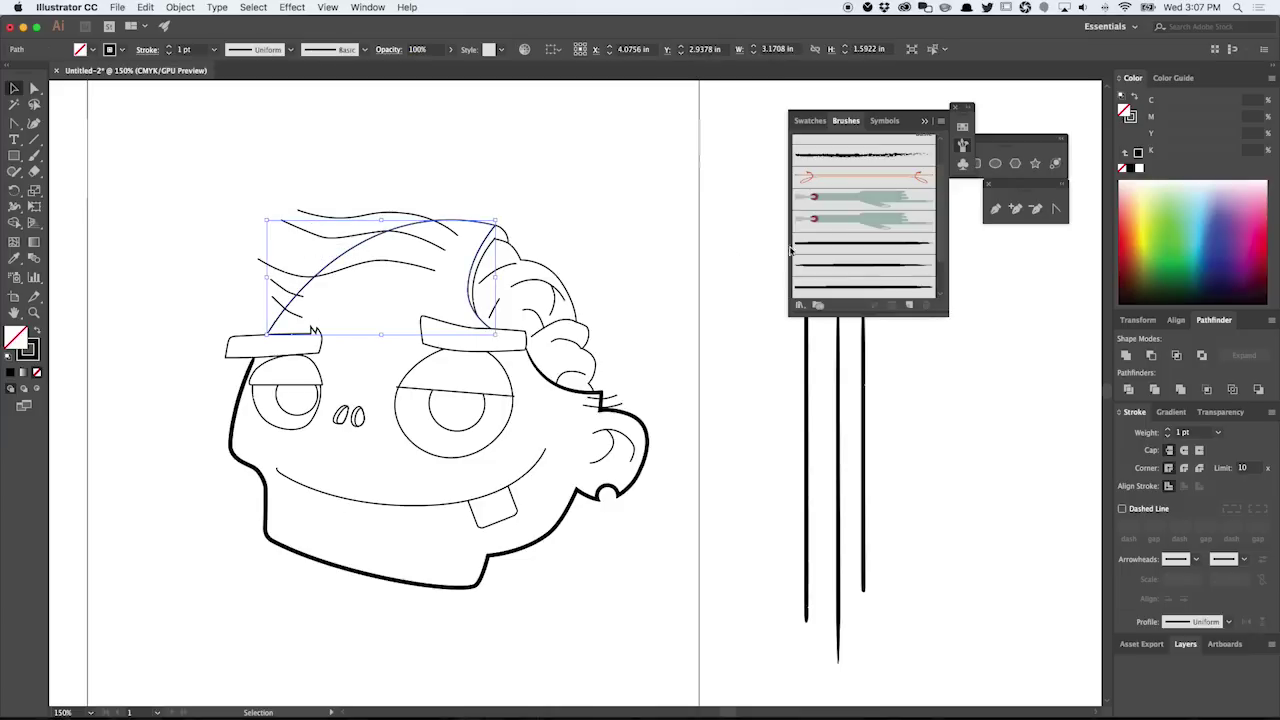
click(841, 290)
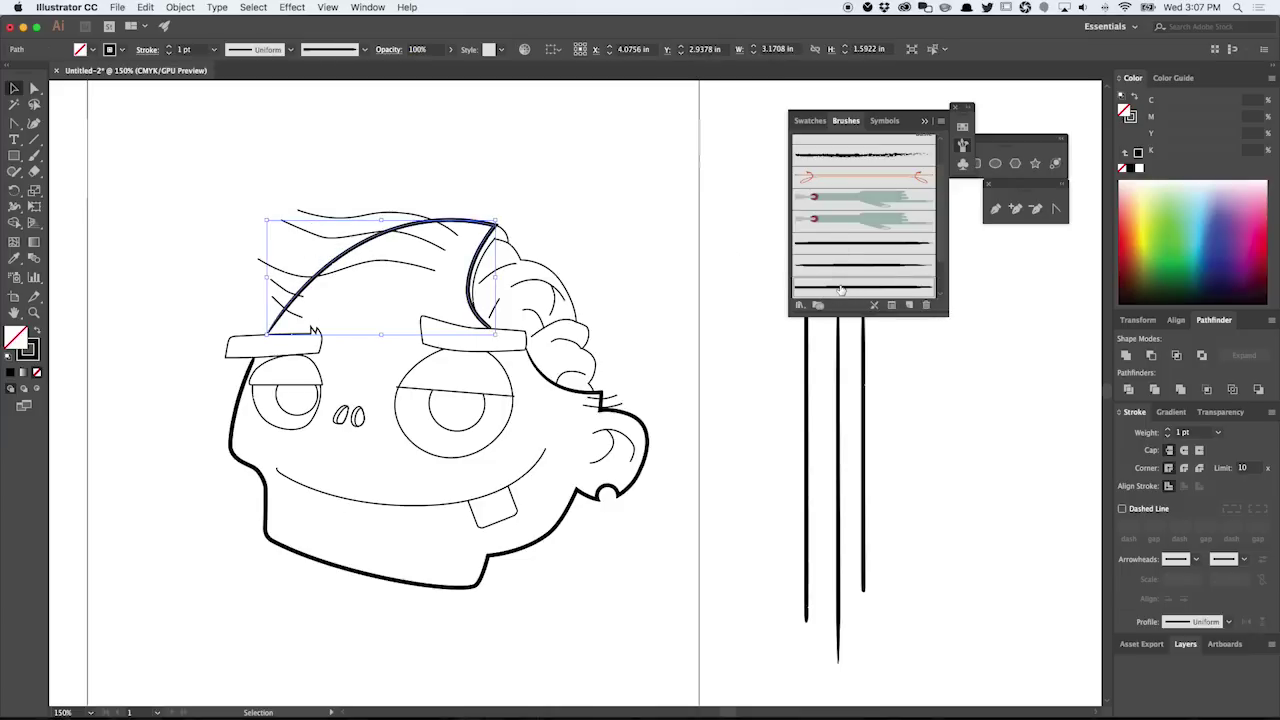
click(609, 251)
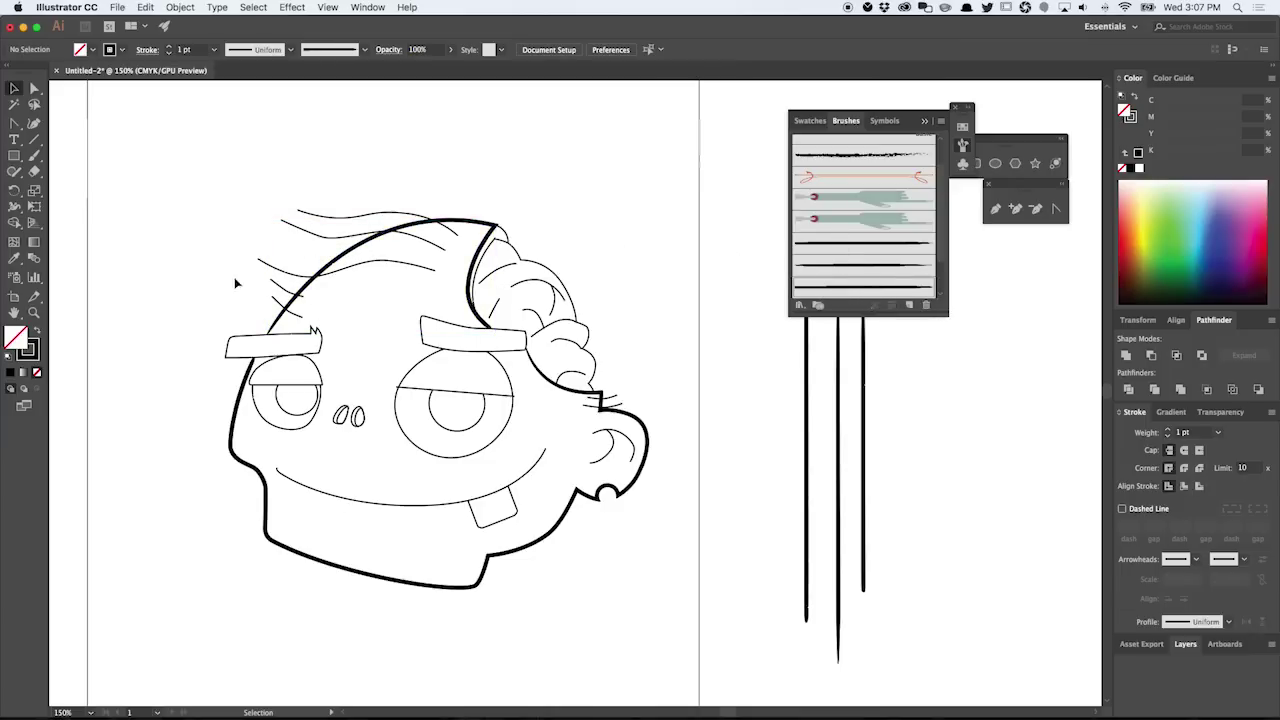
Step: Apply the art brush made from the middle, double-tapered bar to the long hair strands and the short lines at the temple and above the ear
drag(264, 181, 316, 232)
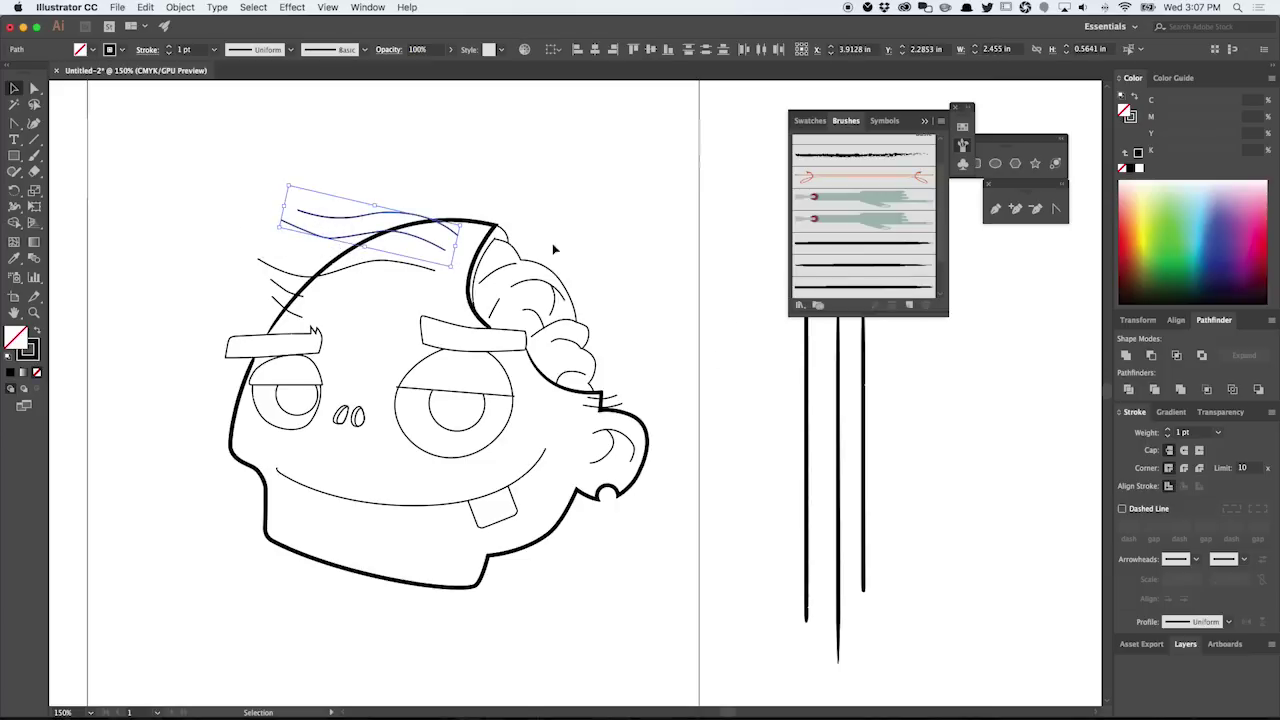
click(850, 268)
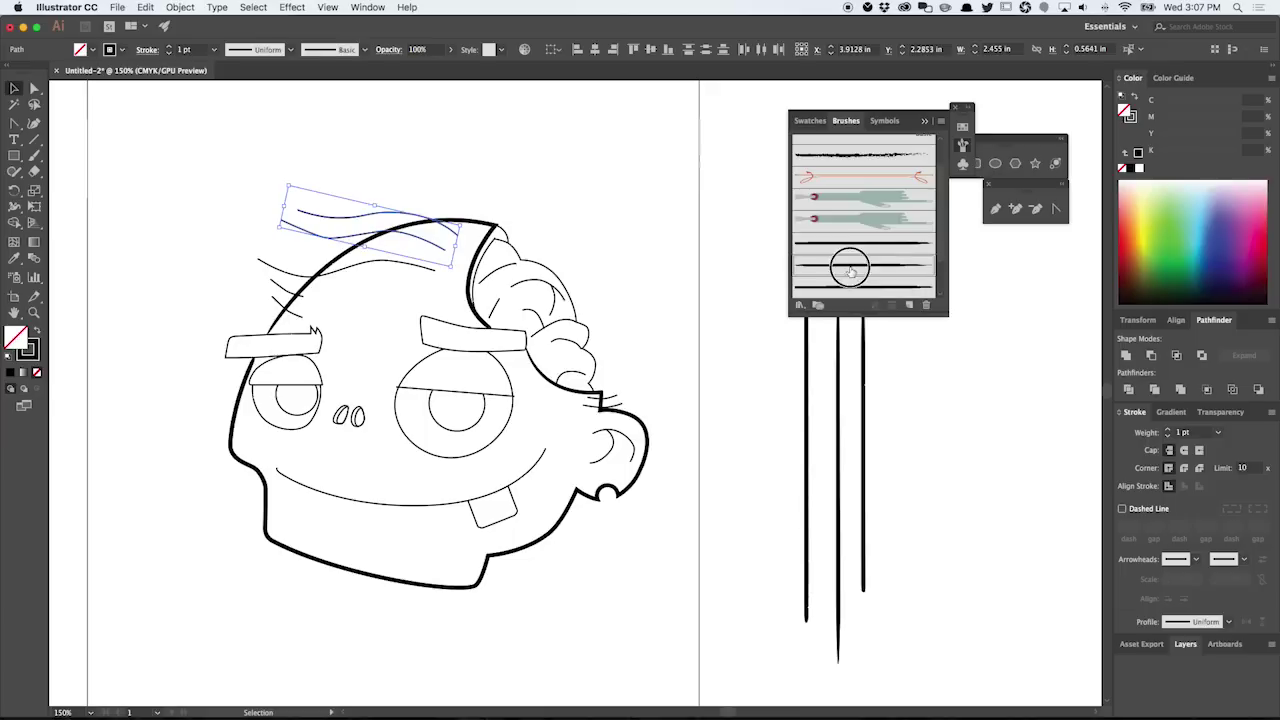
click(498, 172)
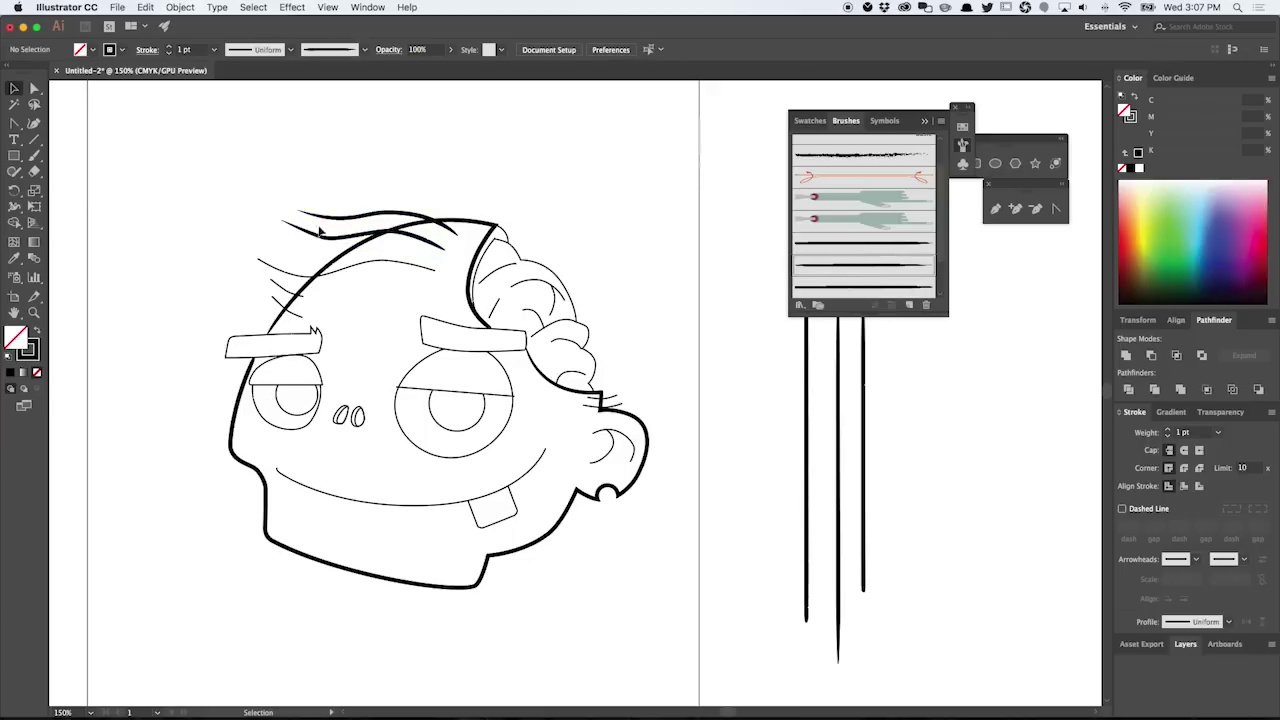
drag(222, 240, 276, 302)
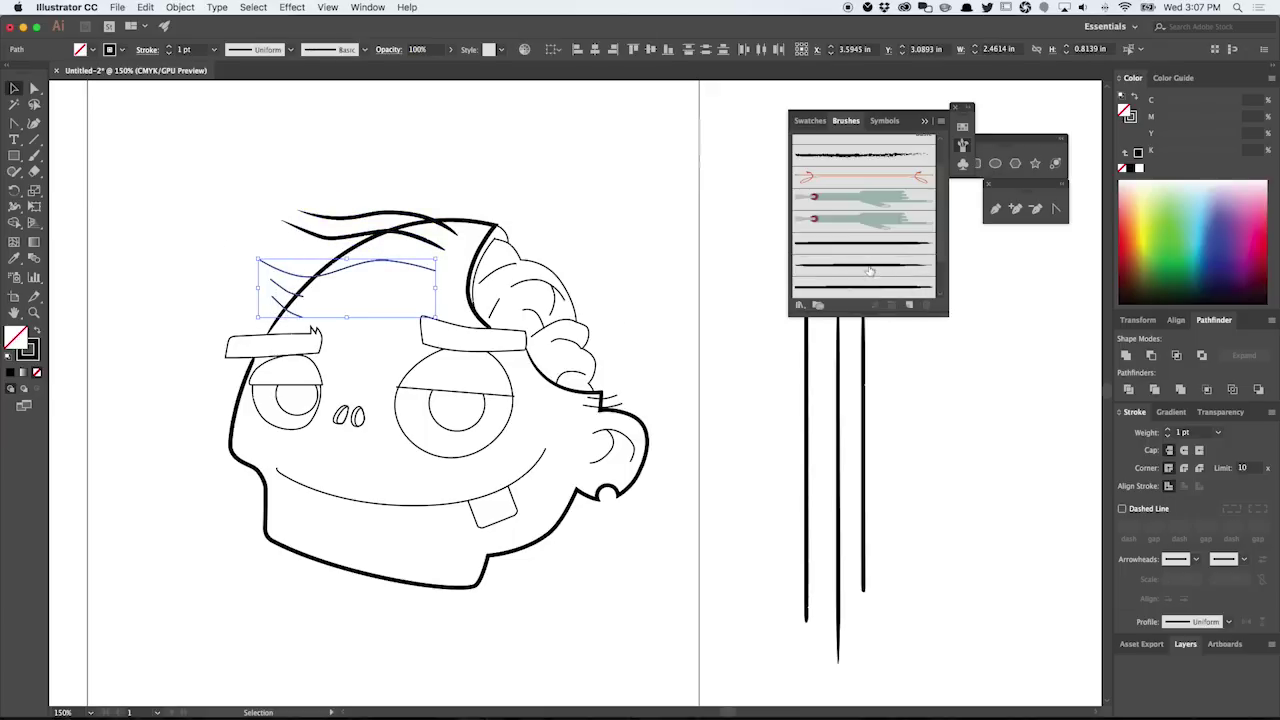
click(806, 264)
click(499, 143)
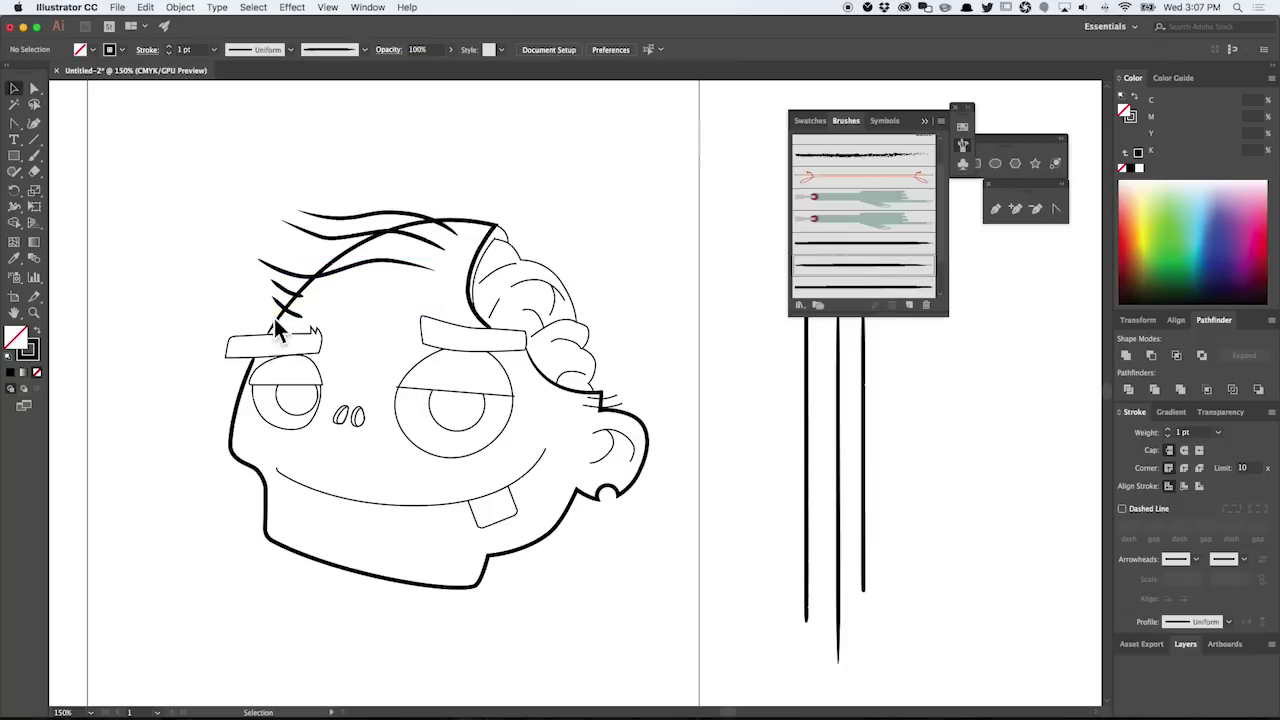
drag(628, 380, 596, 416)
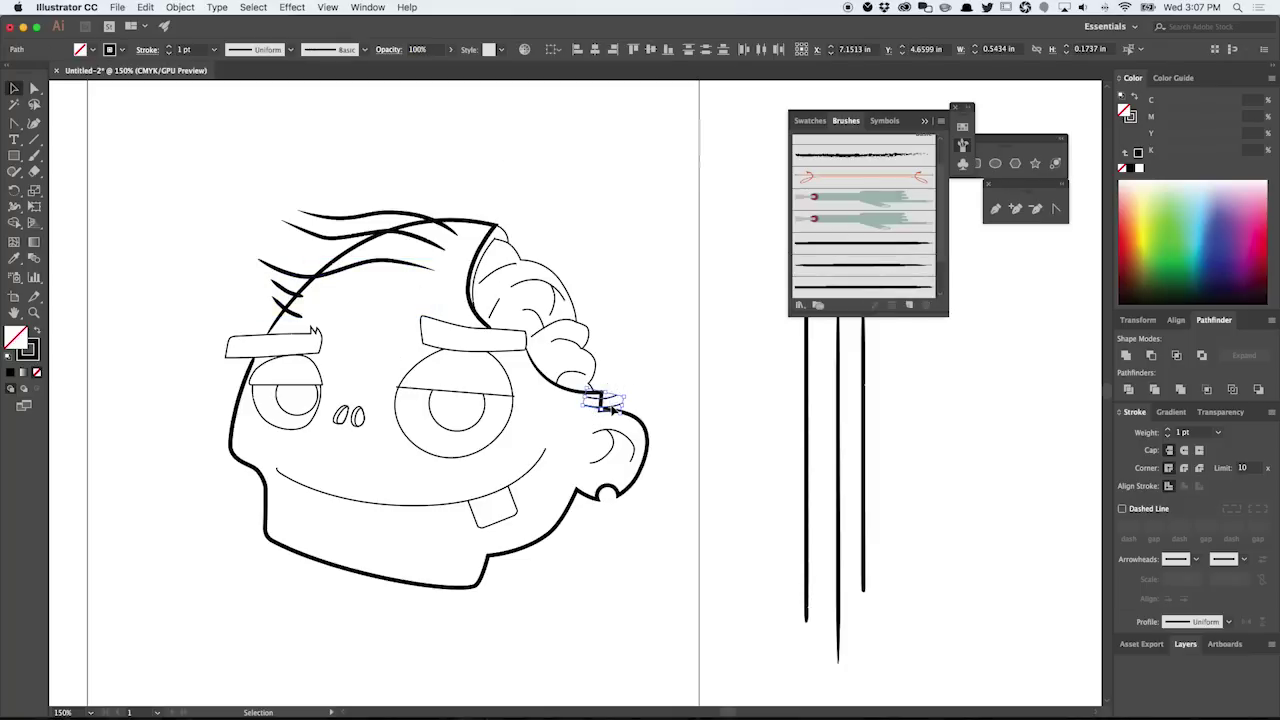
click(835, 266)
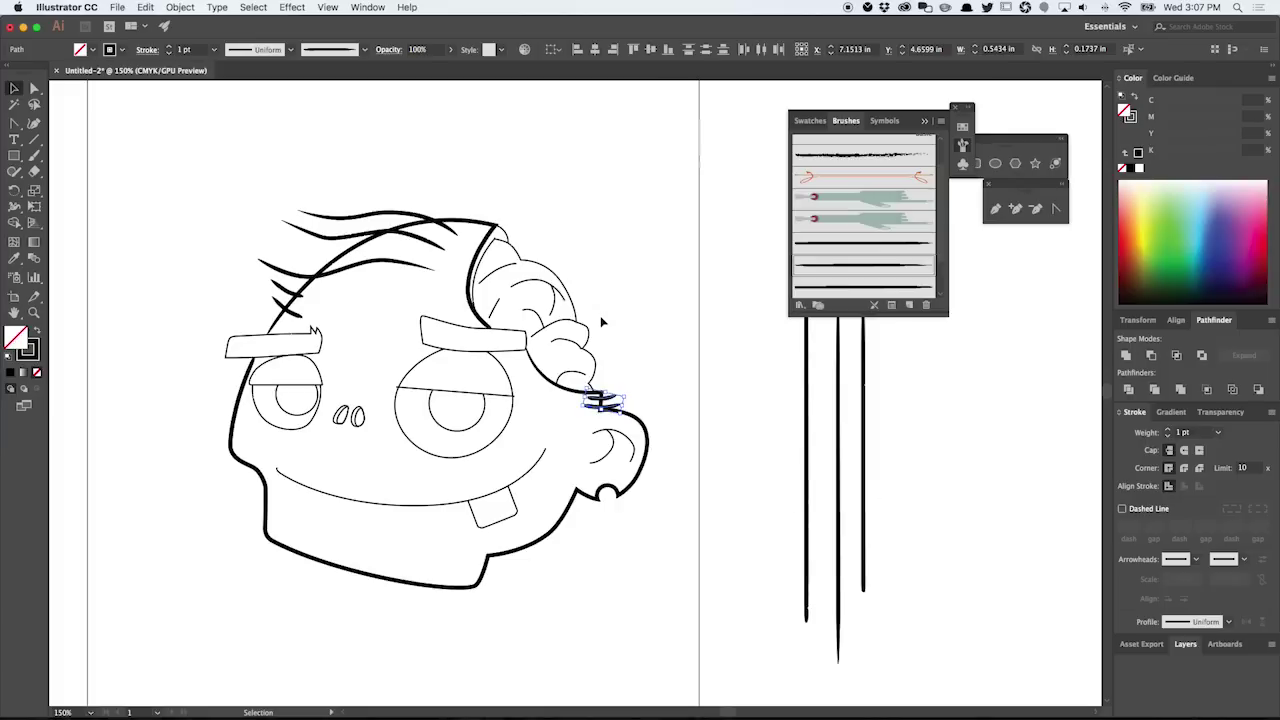
Step: Set the stroke weight of the short lines at the temple and above the ear to 0.5 pt
shift+click(273, 299)
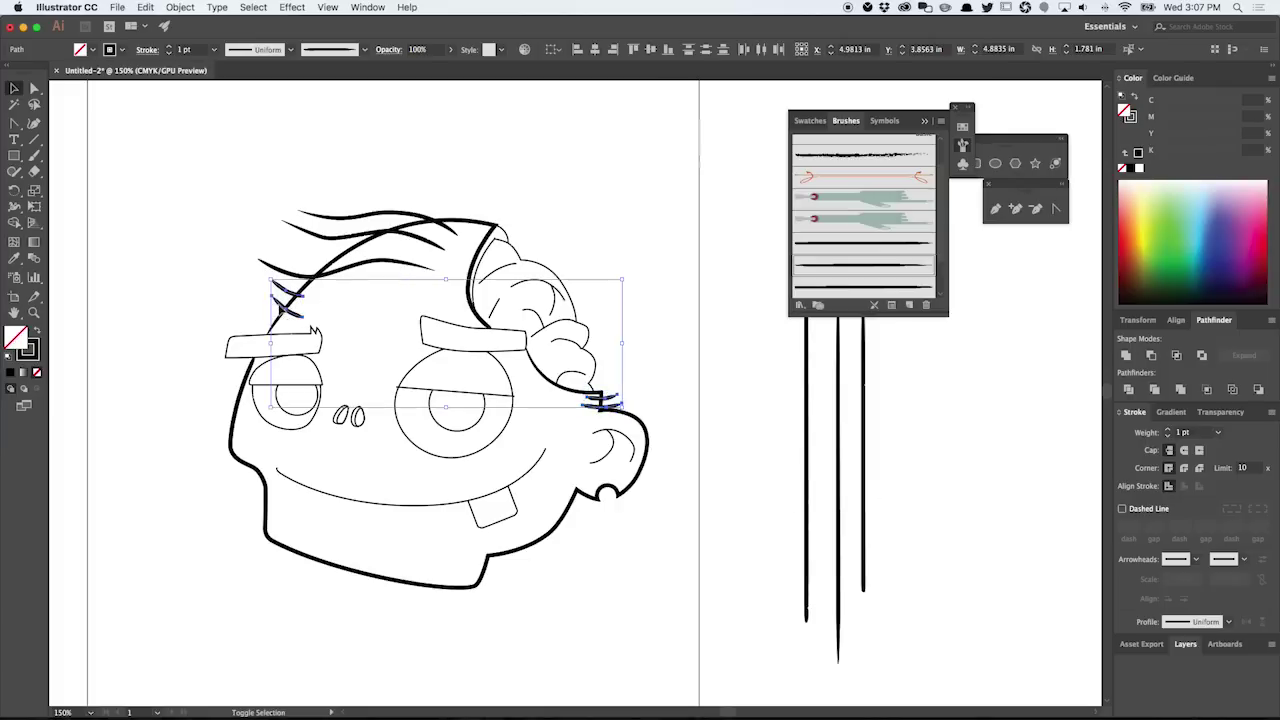
click(1219, 434)
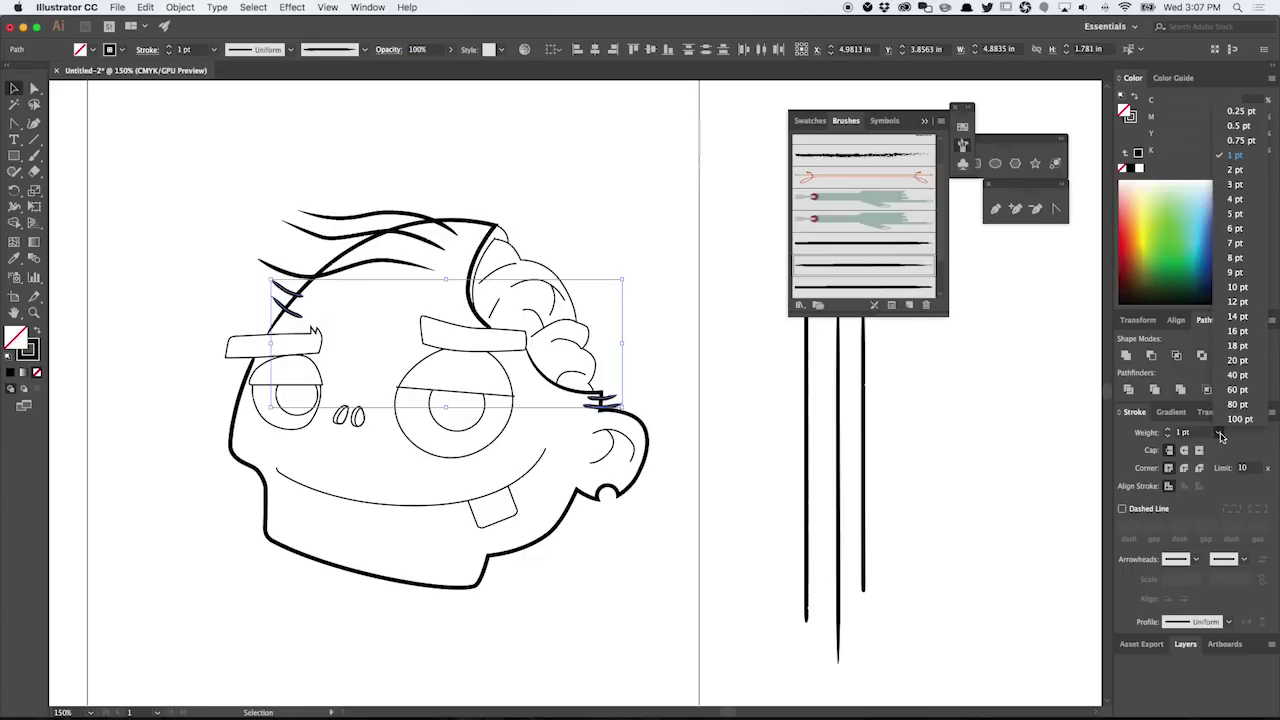
click(1240, 126)
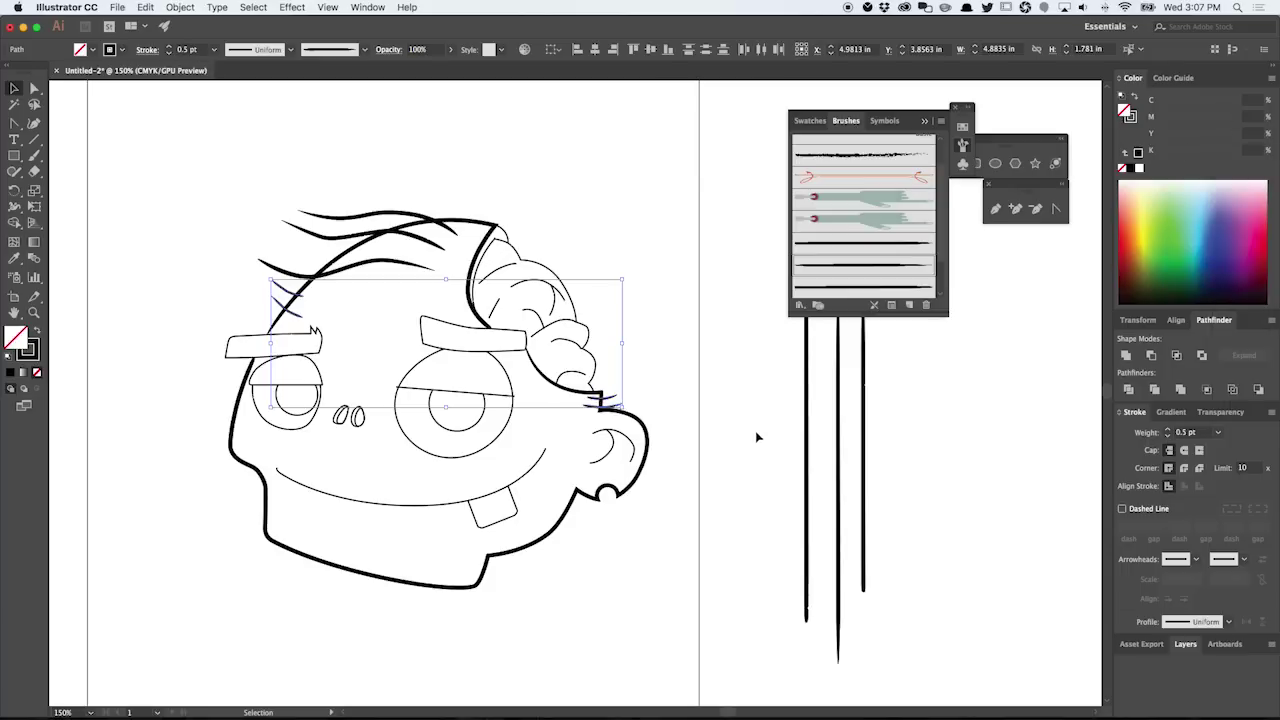
click(714, 386)
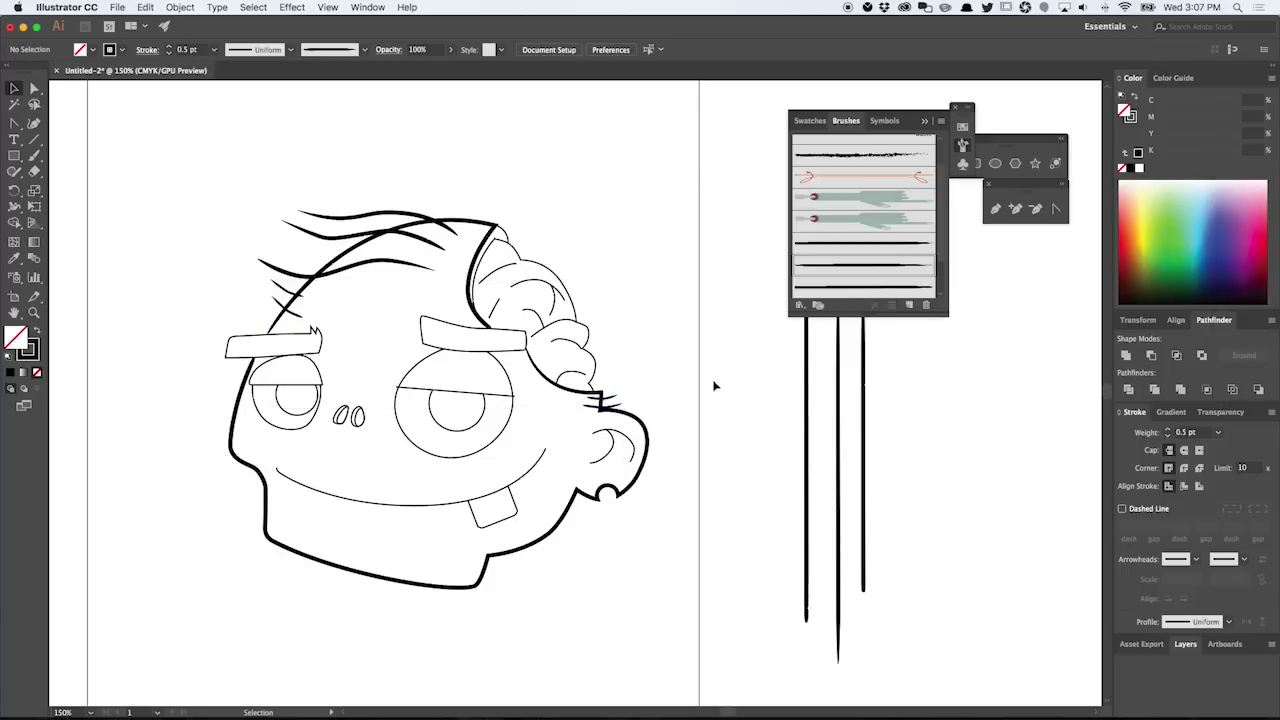
Step: Set the stroke weight of the three long hair strands to 0.5 pt
click(264, 266)
shift+click(300, 214)
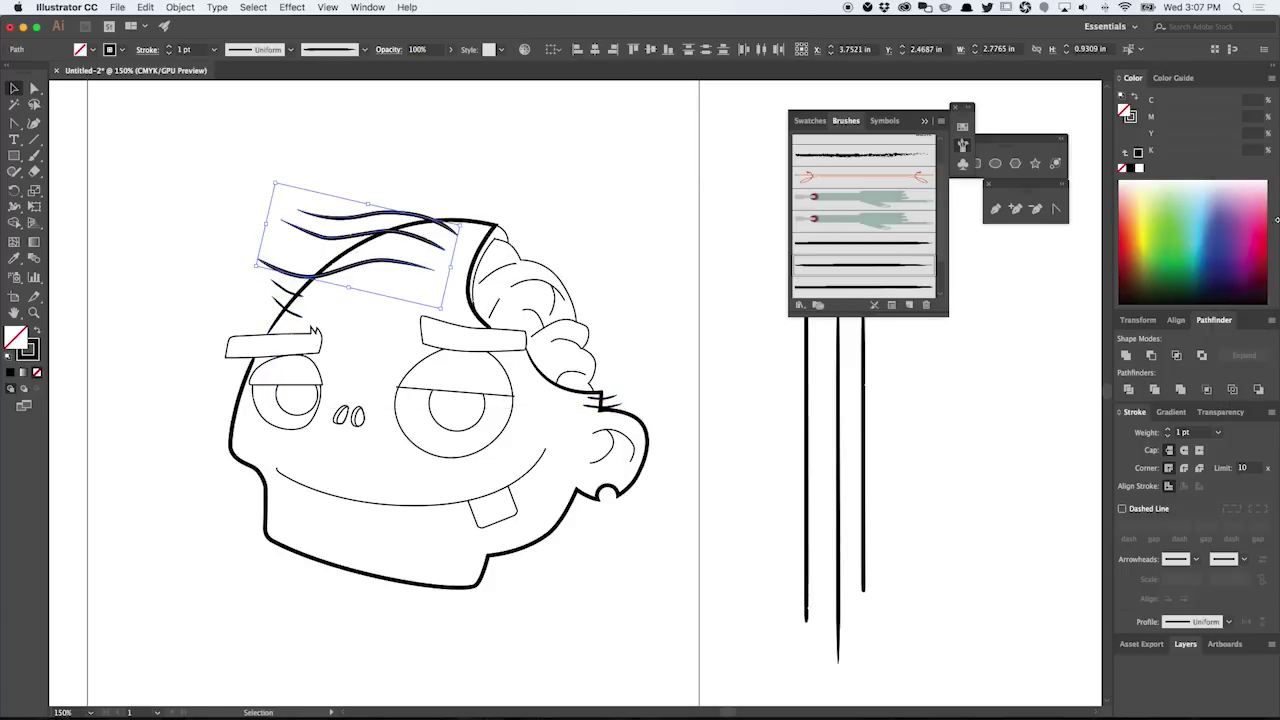
click(1218, 432)
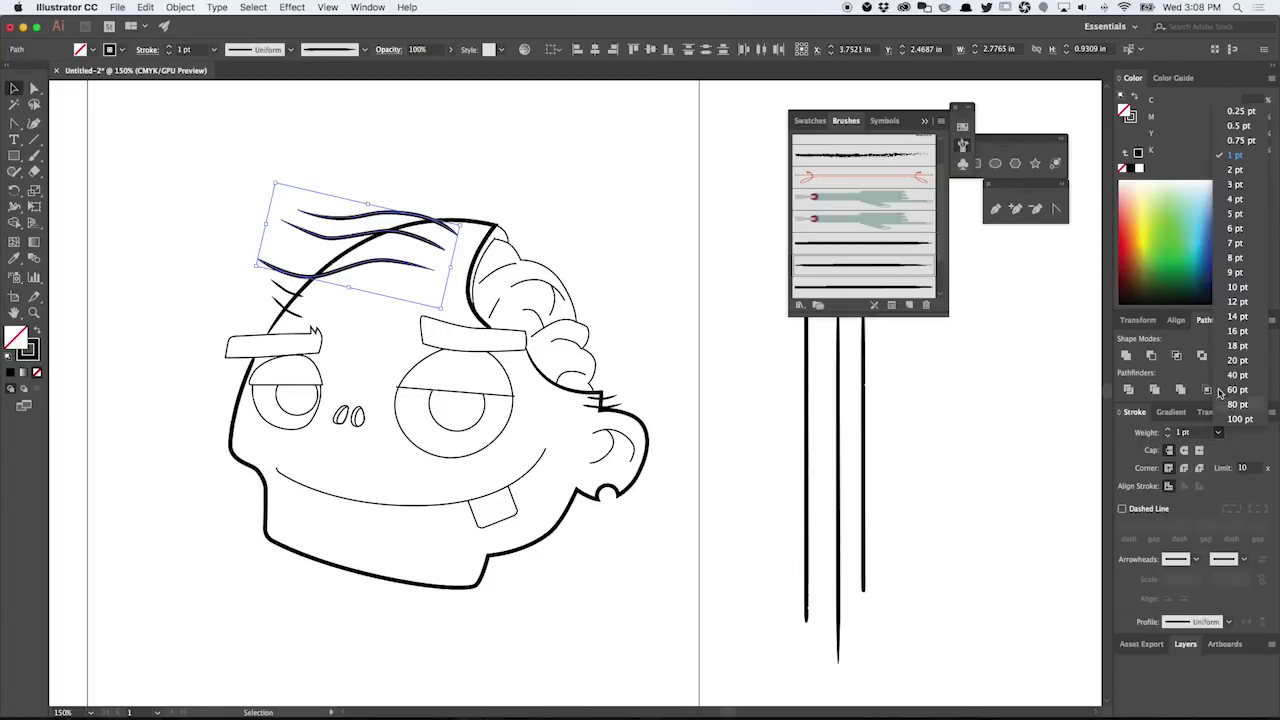
click(1228, 130)
click(590, 236)
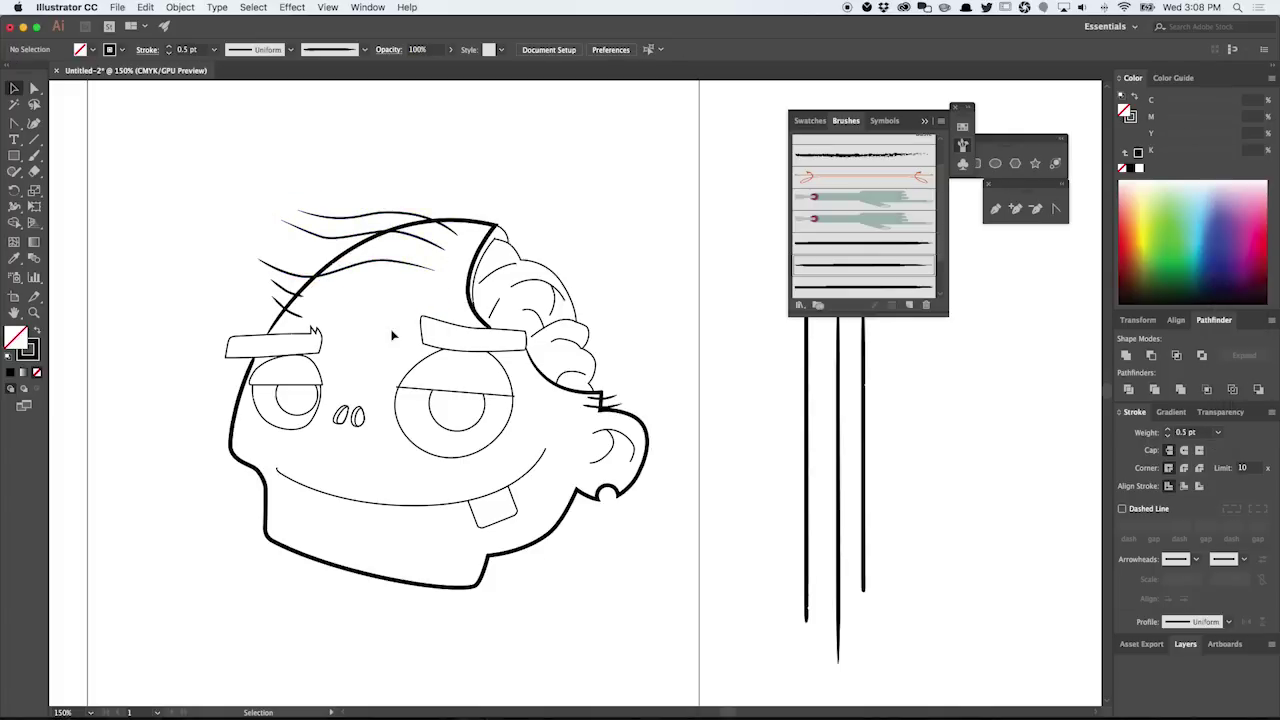
Step: Apply the art brush made from the shortest bar to both eyebrows
click(292, 341)
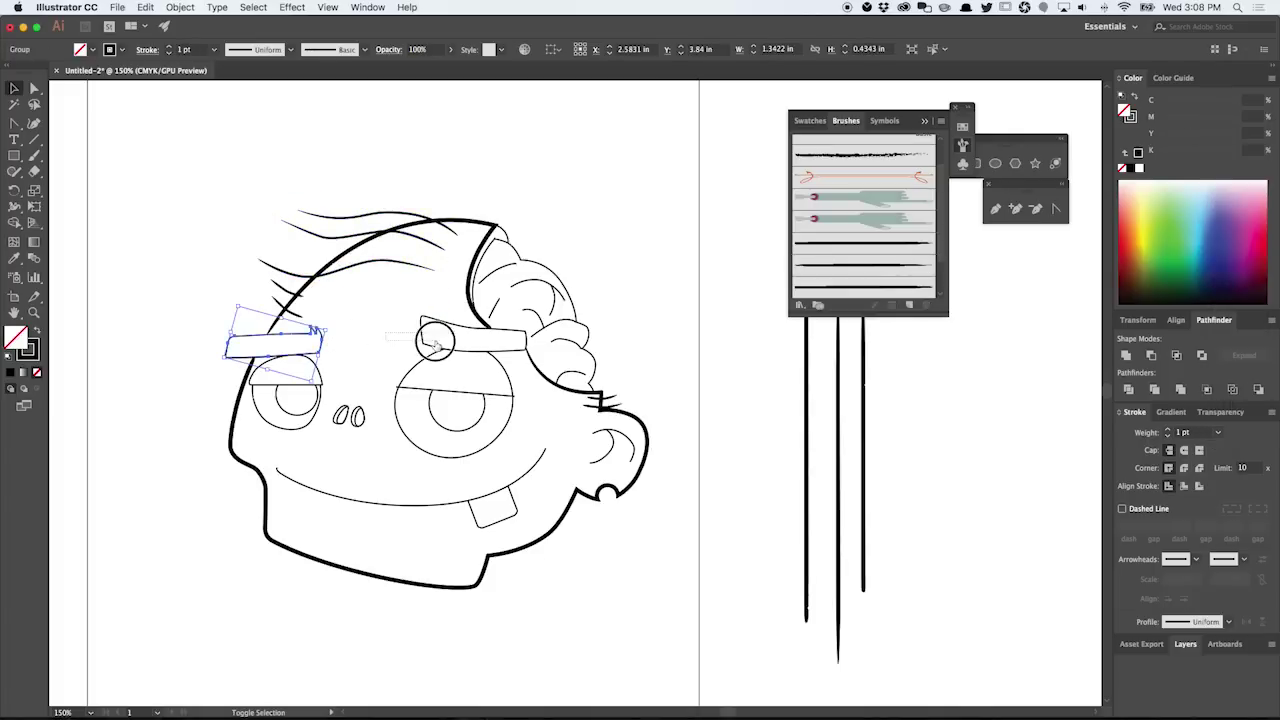
shift+click(430, 340)
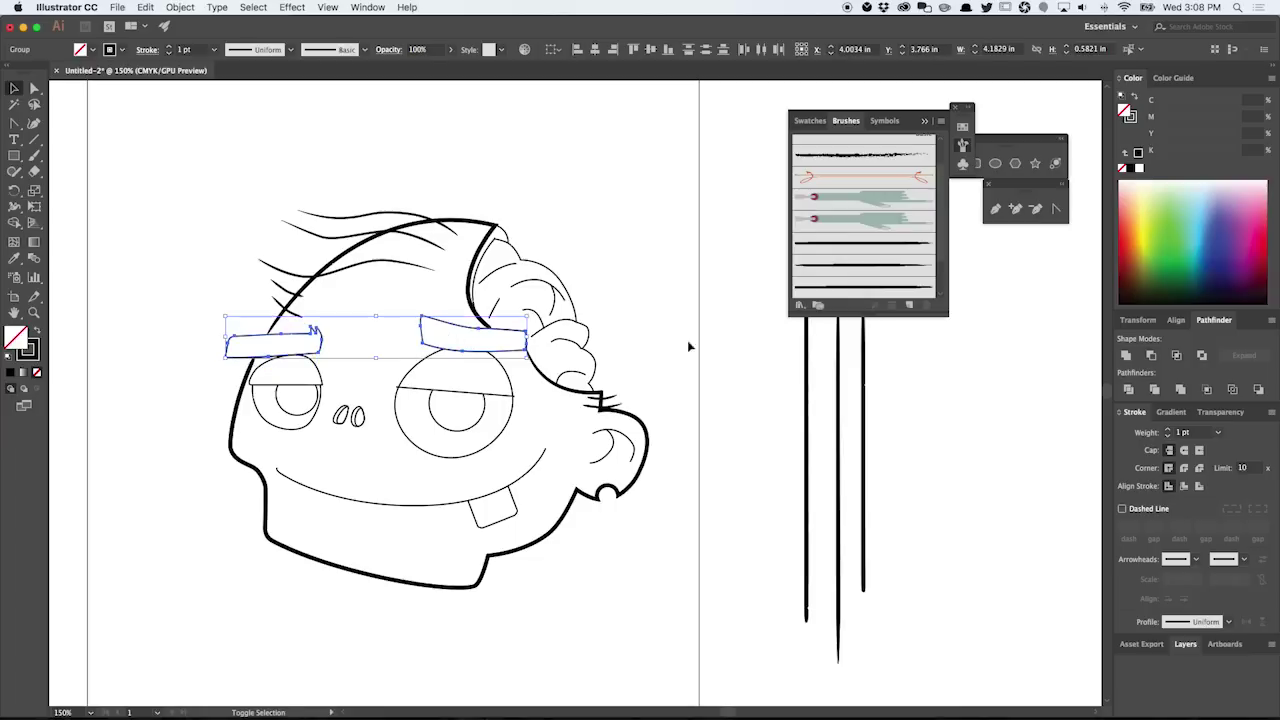
click(889, 287)
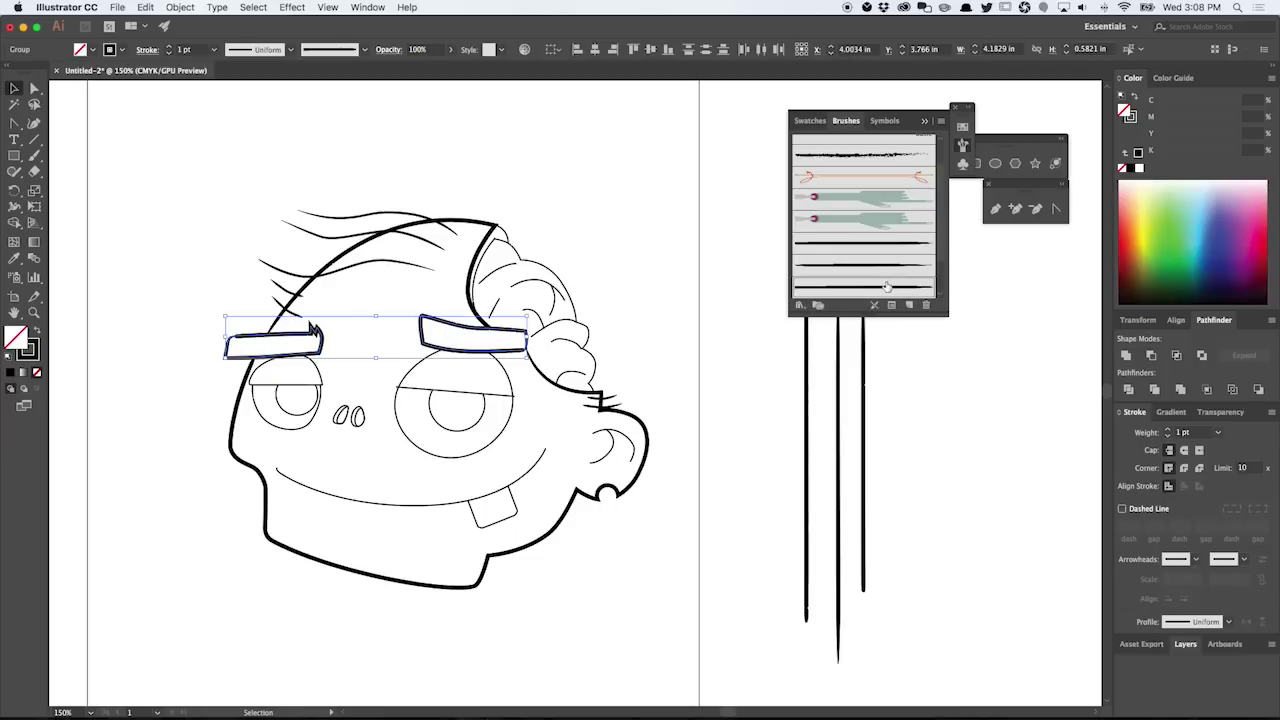
click(668, 232)
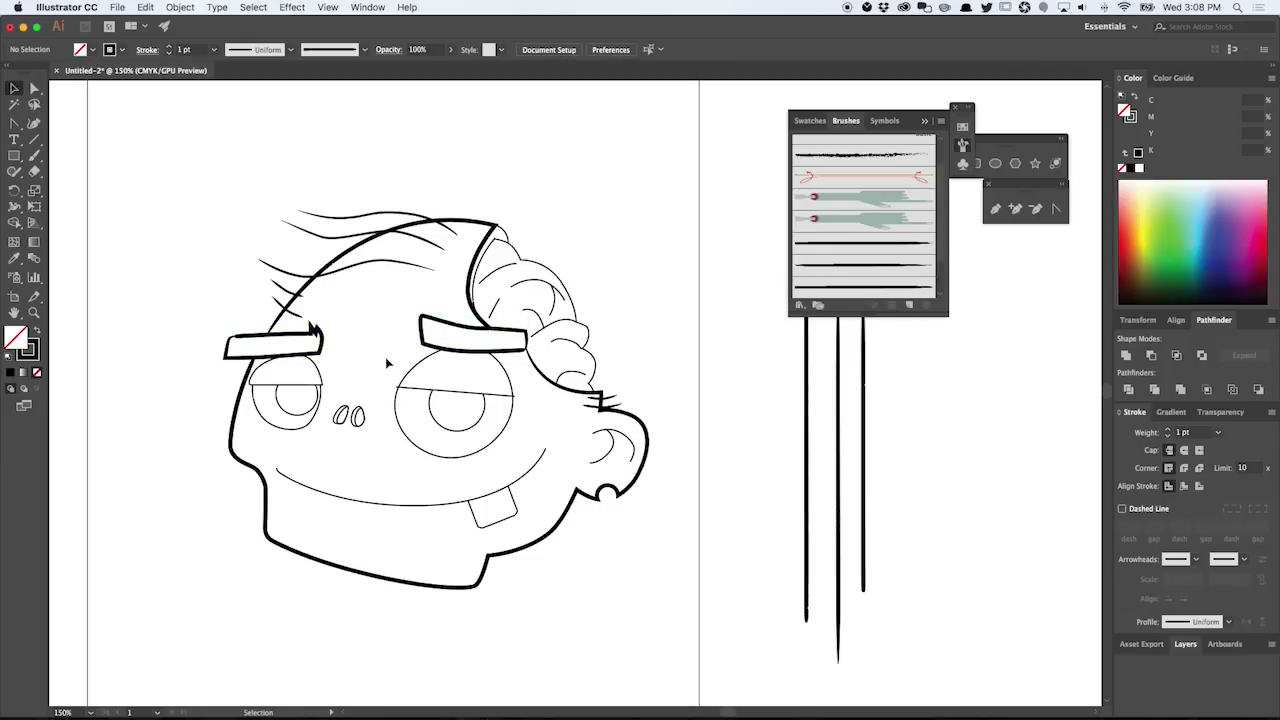
Step: Switch the left eyebrow's outline to the Basic brush and set its stroke weight to 3 pt
scroll(283, 352, up, 10)
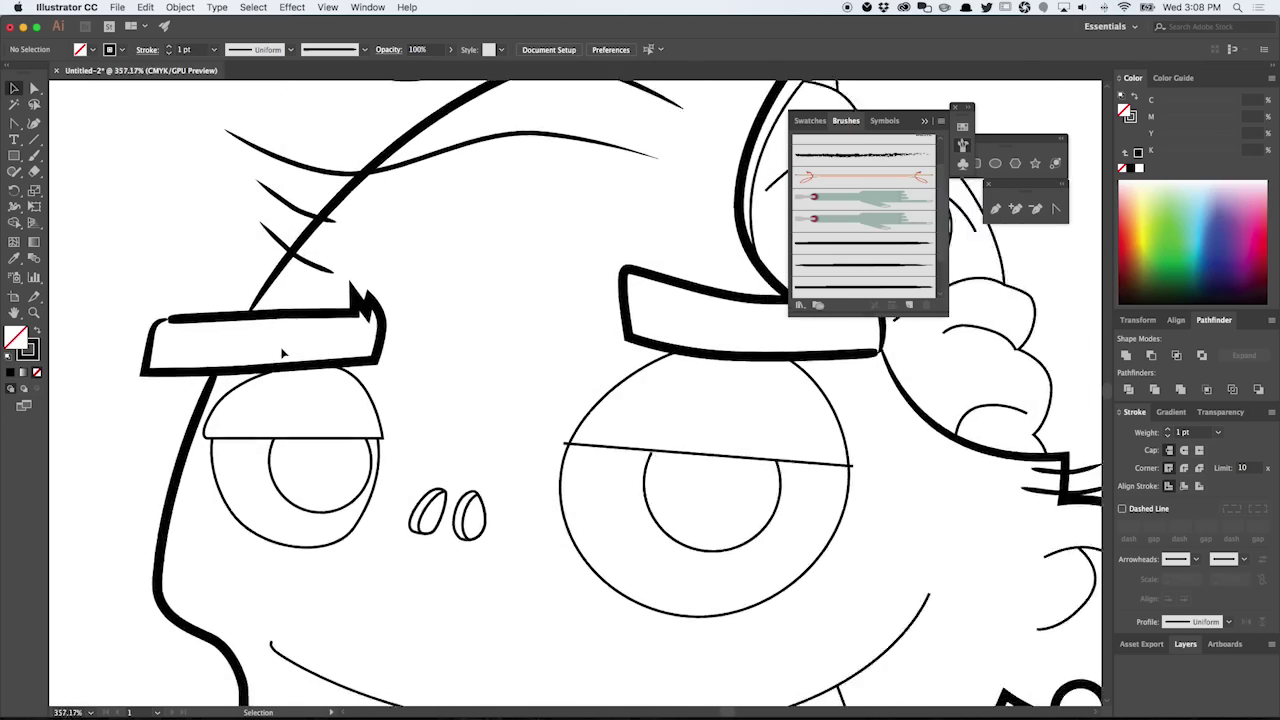
scroll(233, 352, left, 5)
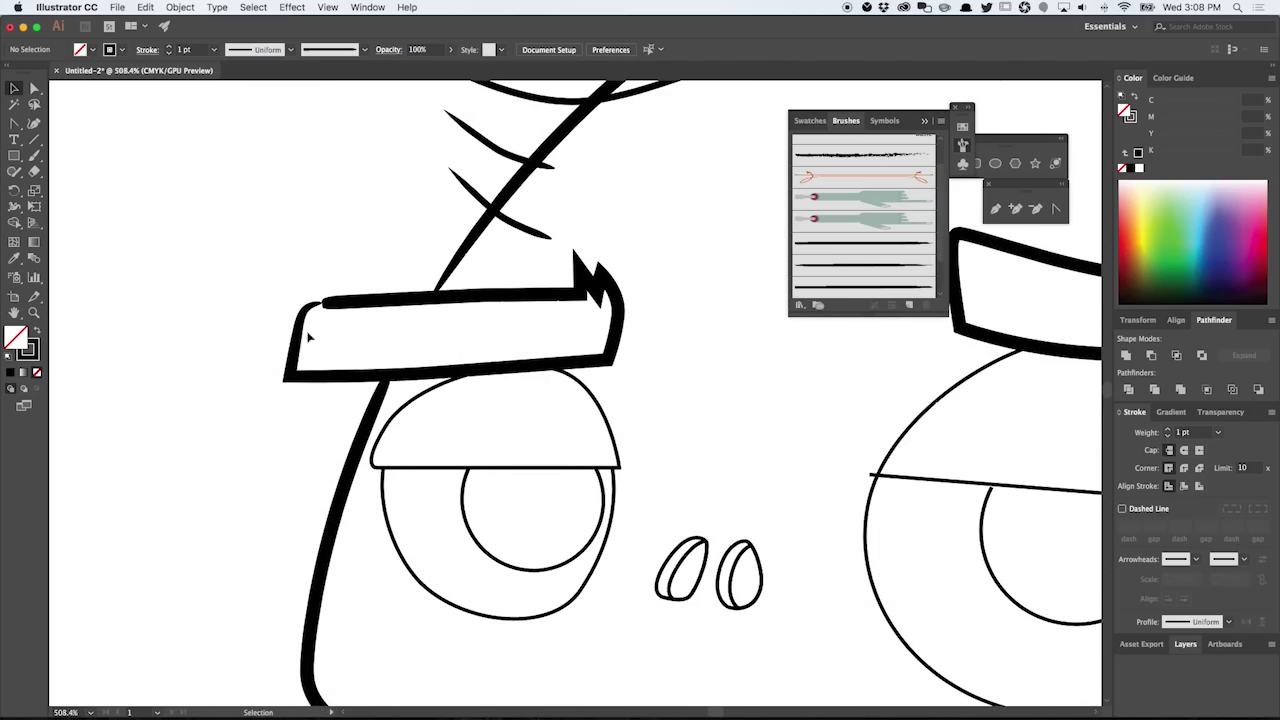
scroll(353, 325, up, 7)
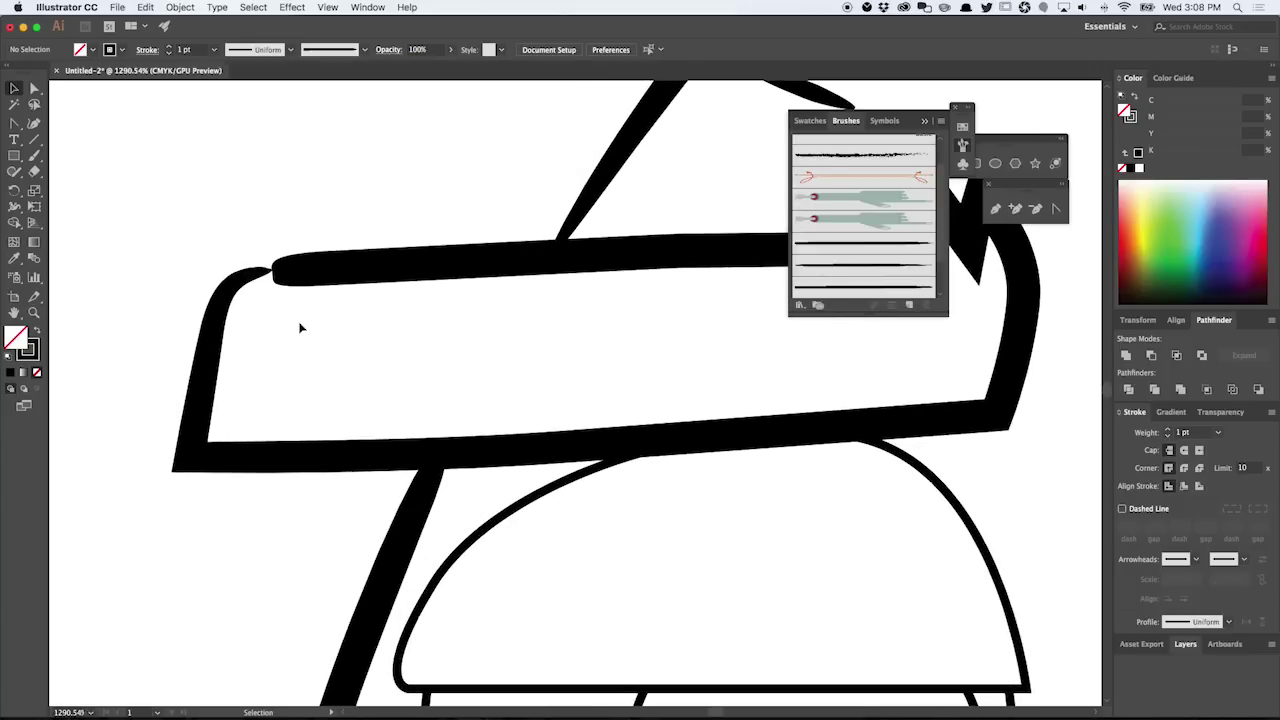
drag(307, 205, 234, 366)
click(371, 206)
drag(312, 335, 306, 177)
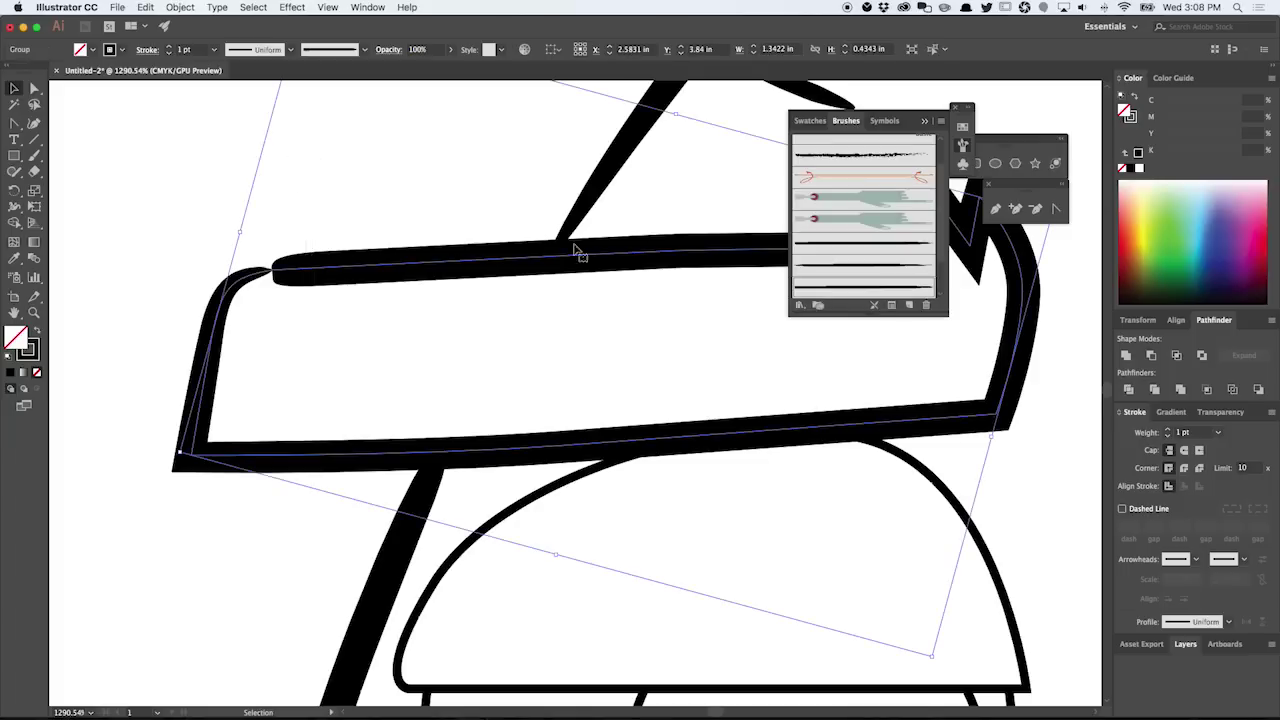
scroll(879, 206, up, 2)
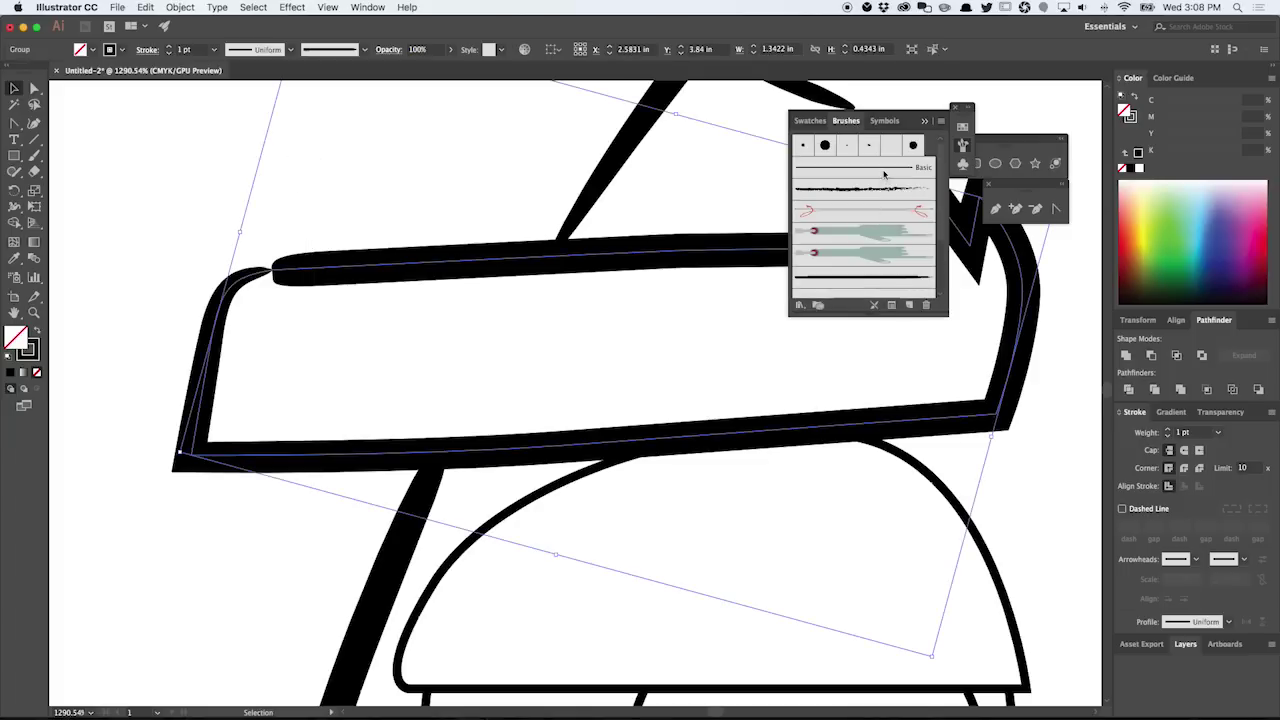
click(866, 169)
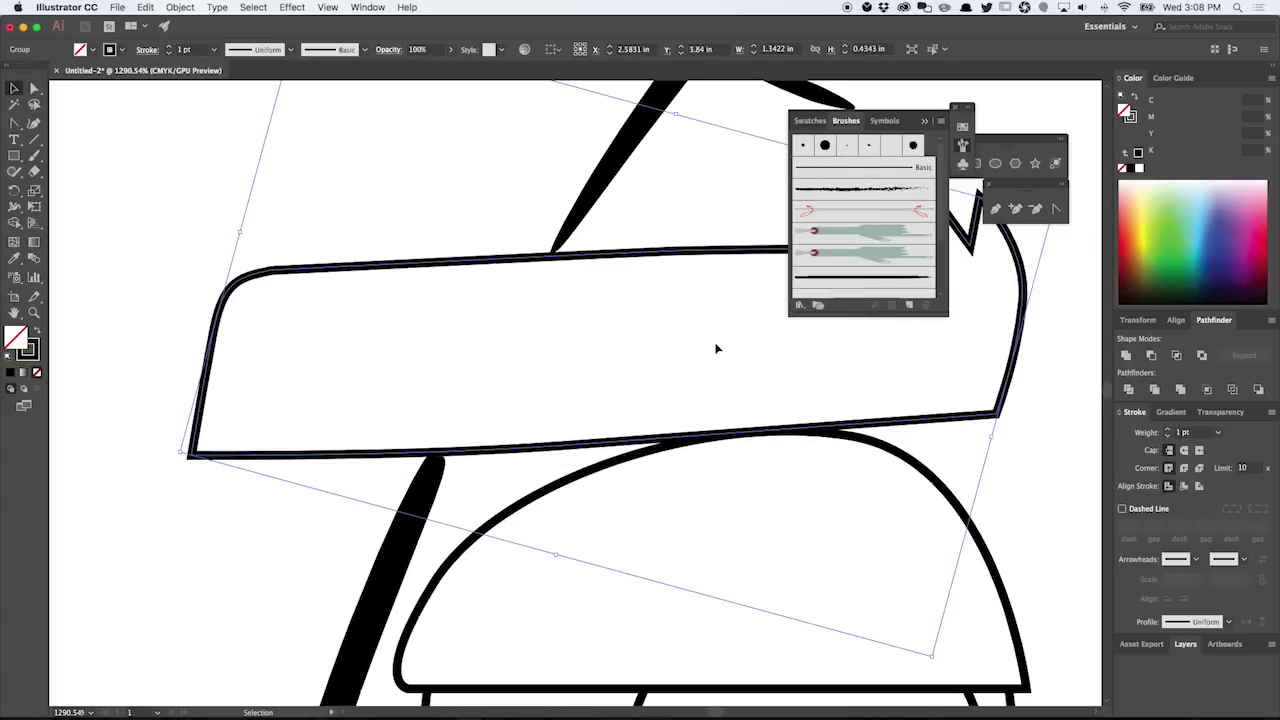
scroll(630, 388, down, 5)
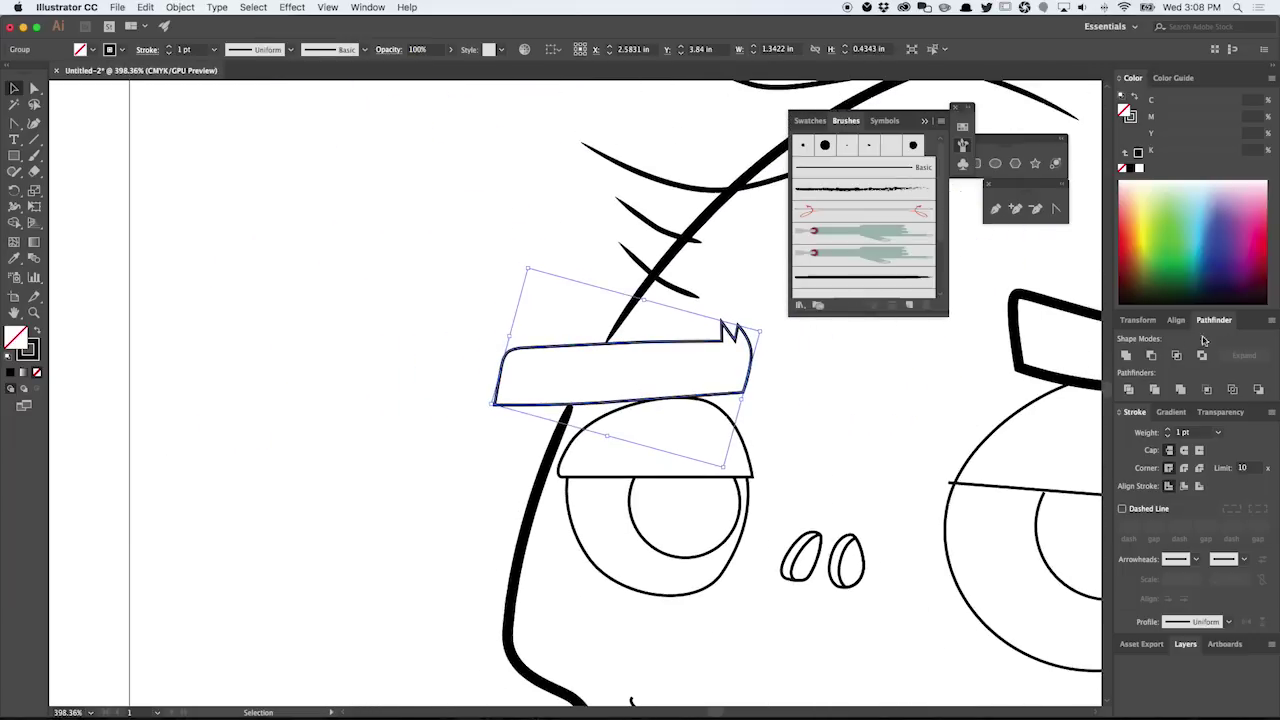
click(1218, 432)
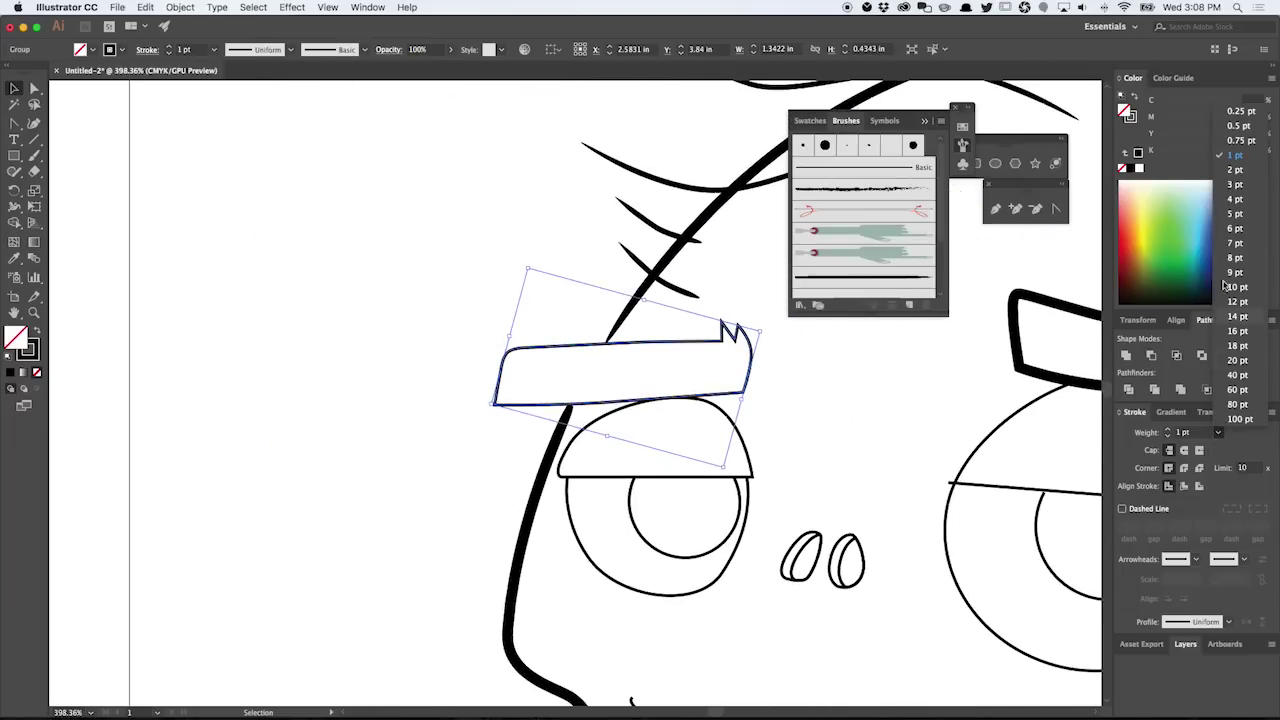
click(1235, 184)
click(906, 426)
Step: Switch the right eyebrow's outline to the Basic brush and set its stroke weight to 3 pt
drag(906, 426, 525, 447)
drag(617, 429, 425, 464)
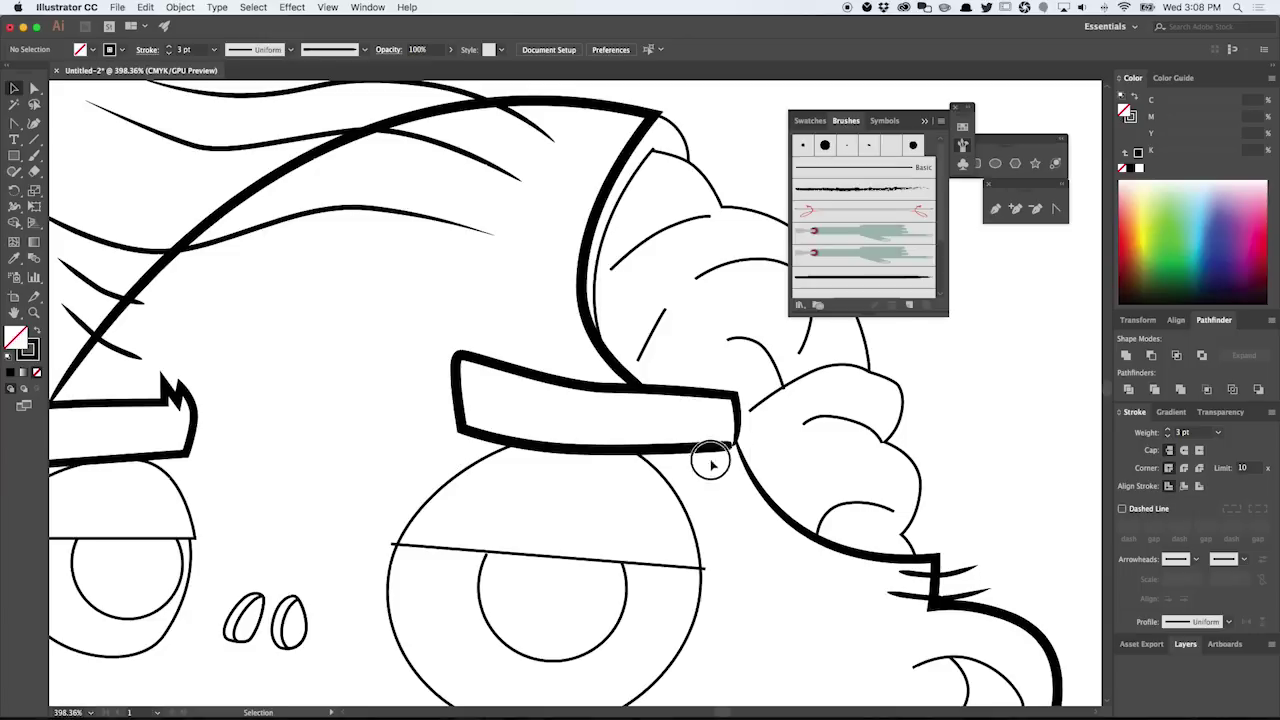
click(693, 416)
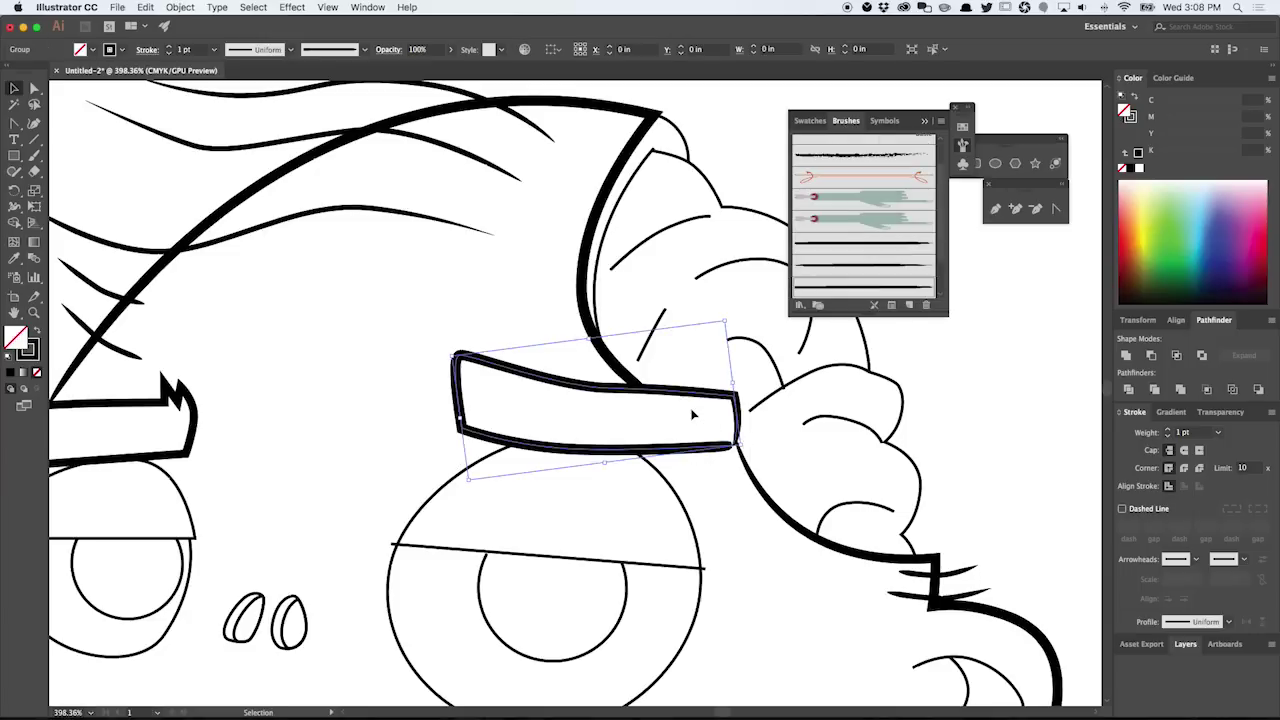
scroll(893, 160, up, 3)
click(890, 166)
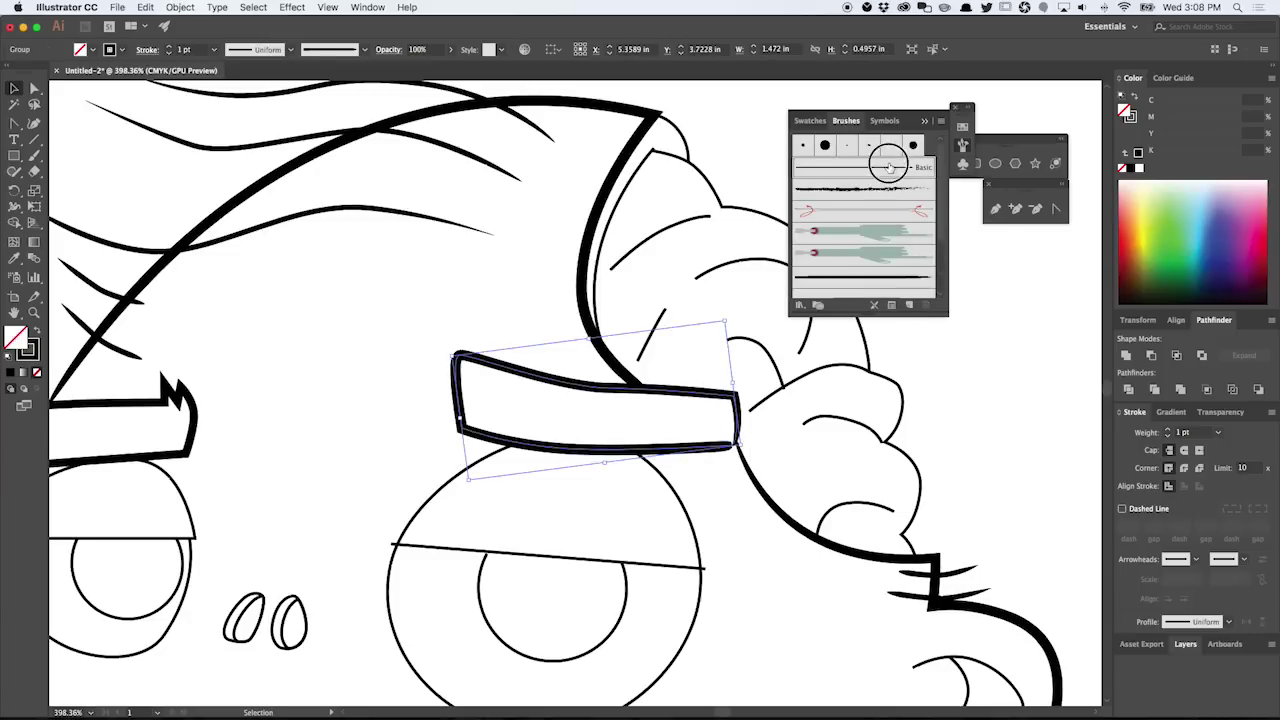
click(1218, 432)
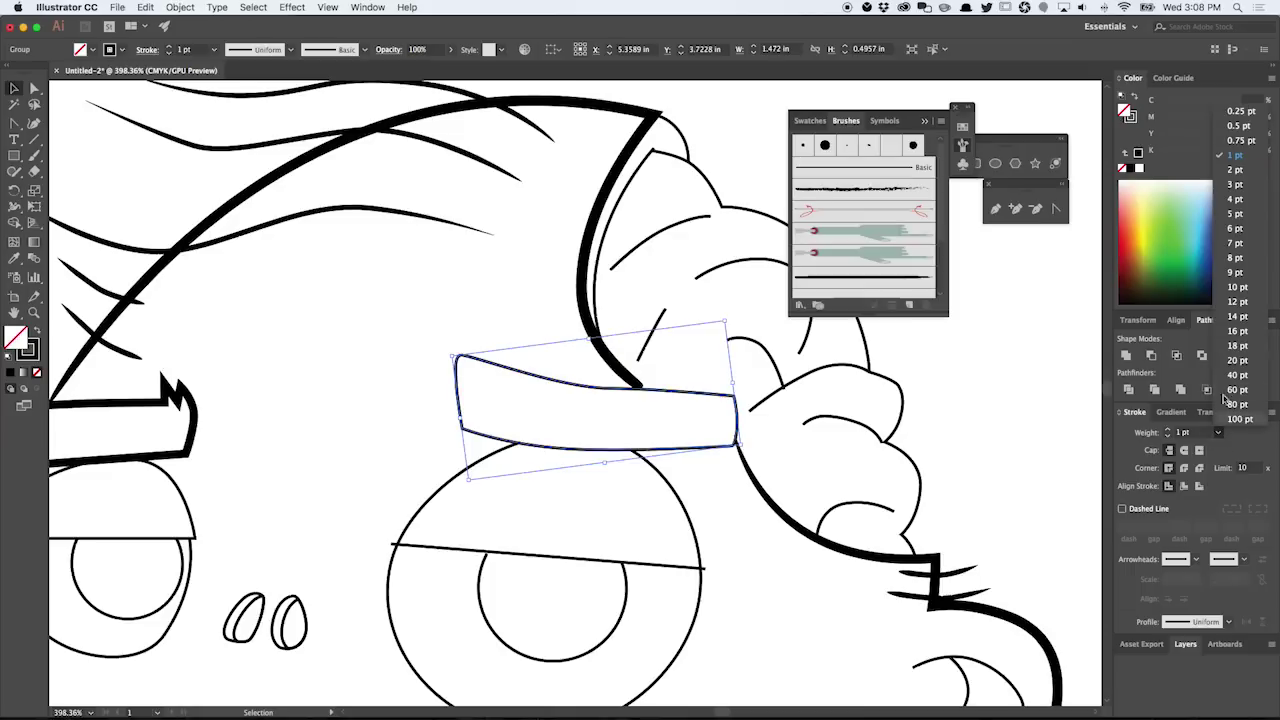
click(1235, 184)
click(1054, 516)
Step: Apply the art brush made from the leftmost bar to the outer outline of the zombie's exposed brain
scroll(977, 451, down, 5)
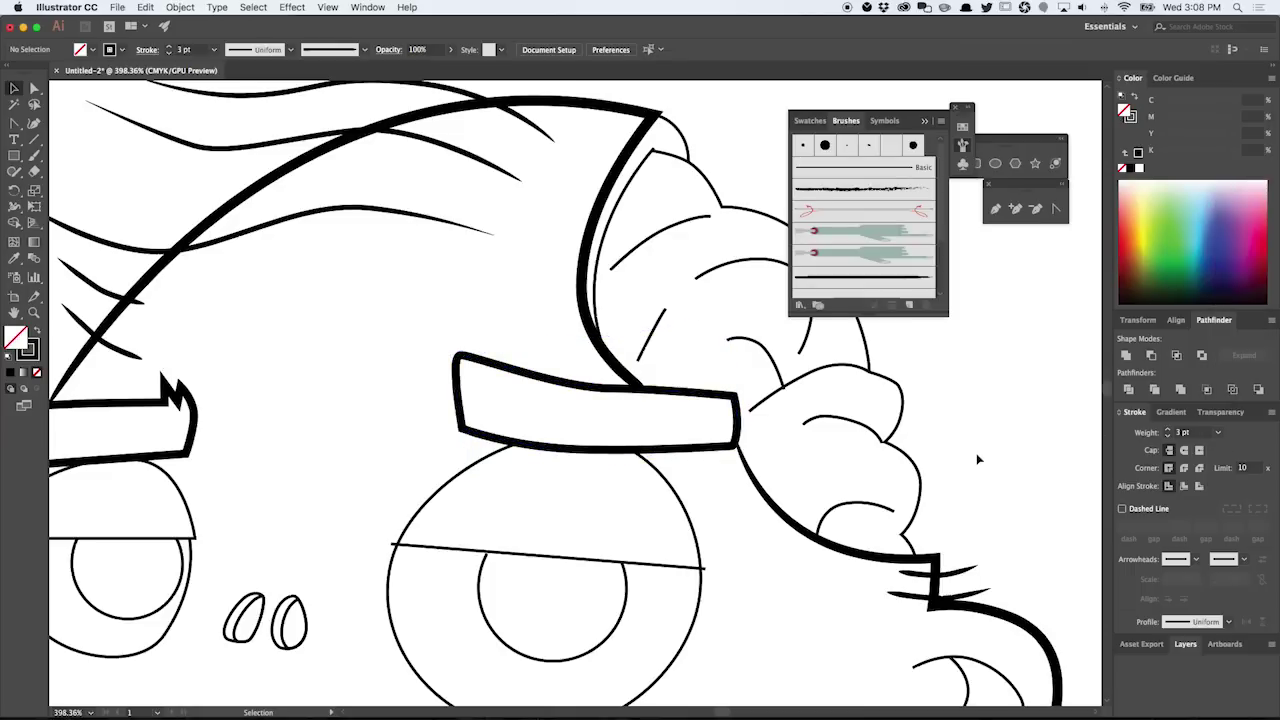
scroll(760, 515, down, 2)
drag(760, 515, 600, 517)
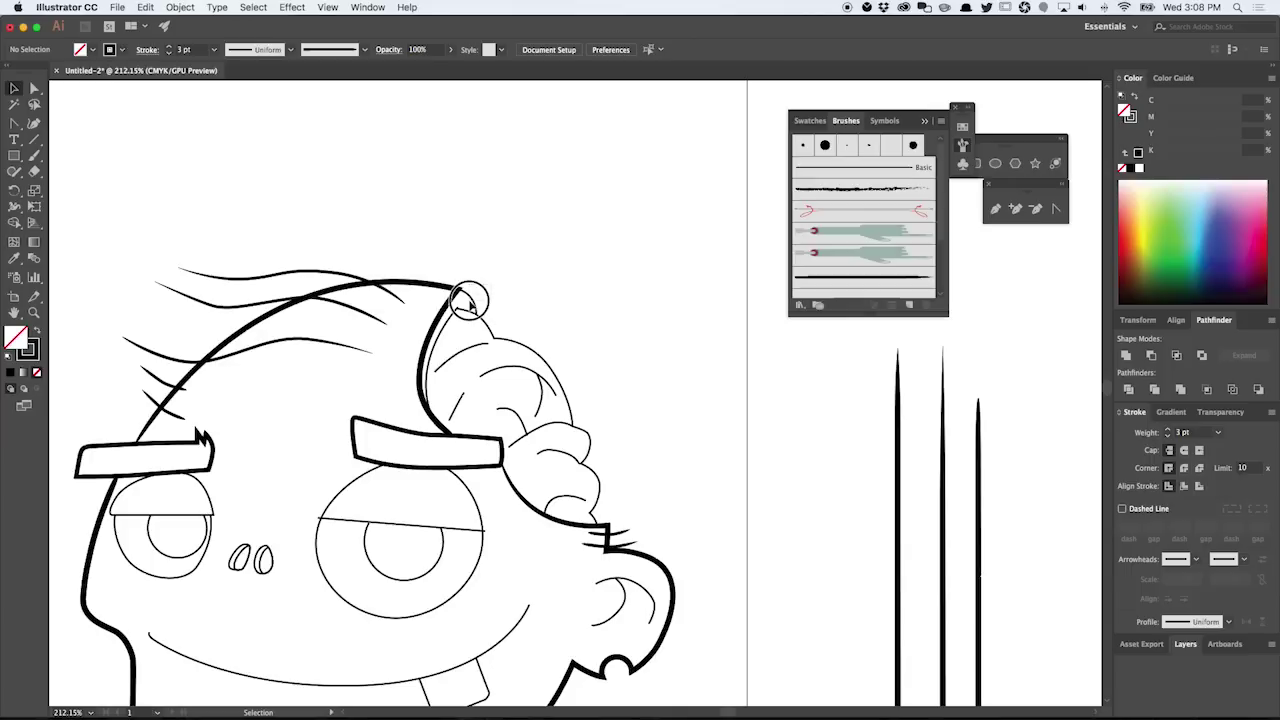
click(508, 362)
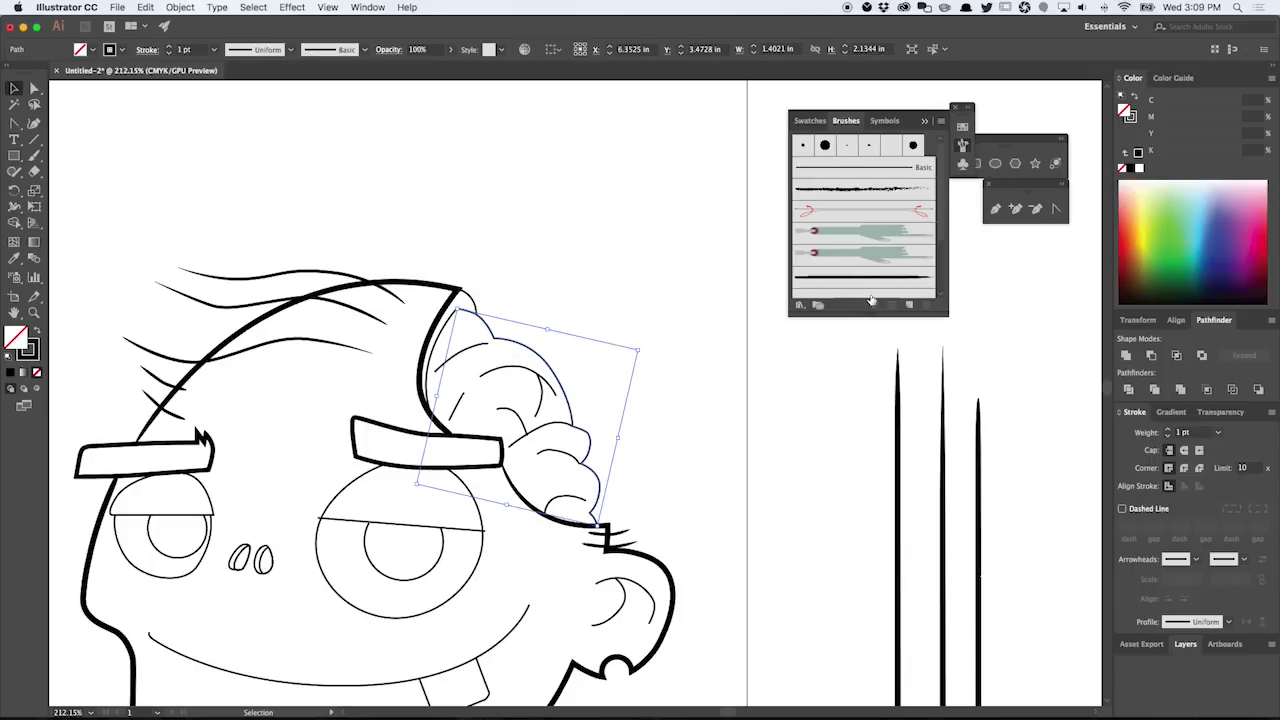
scroll(886, 291, down, 3)
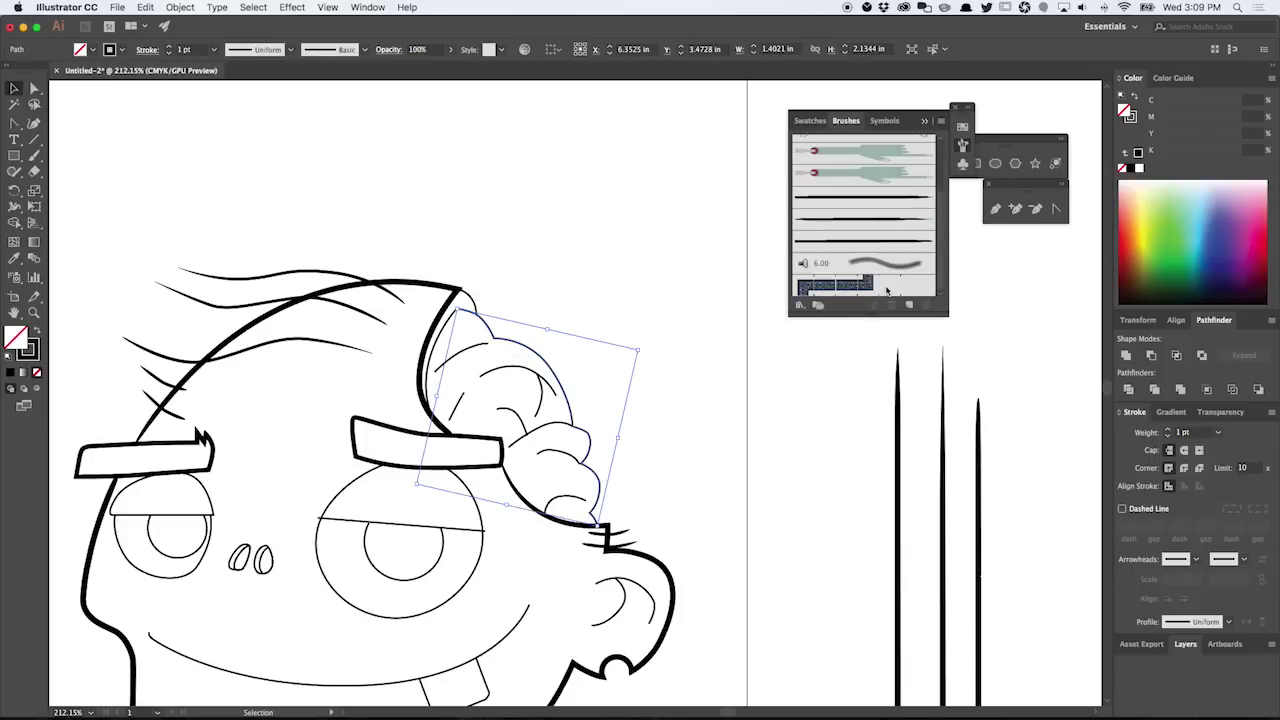
click(877, 200)
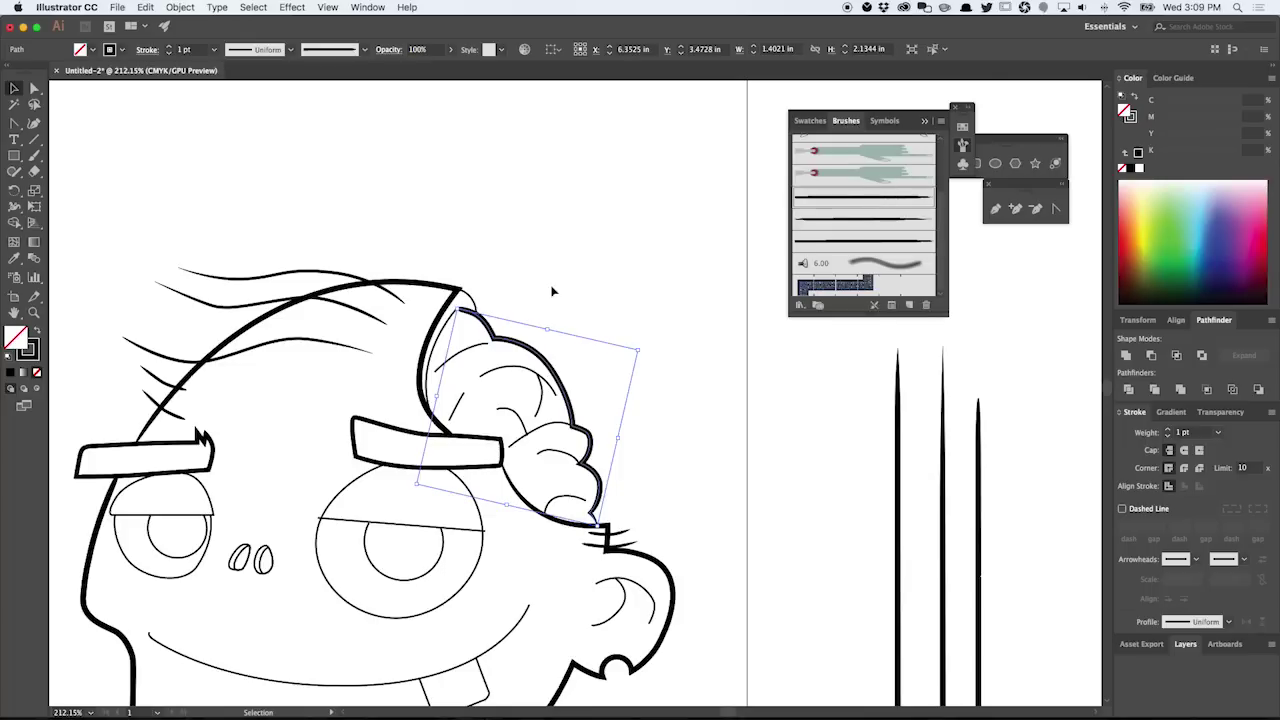
Step: Apply a black tapered art brush to the small curve where the scalp edge meets the top of the brain
click(740, 368)
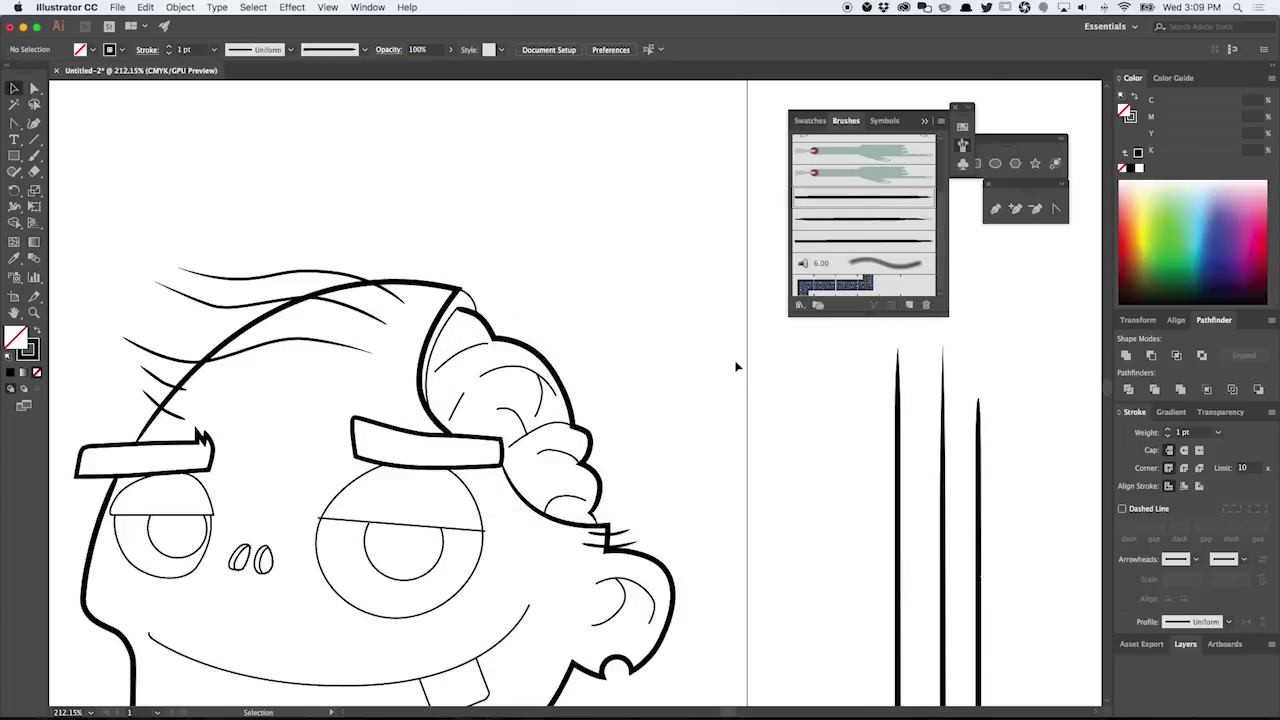
click(474, 300)
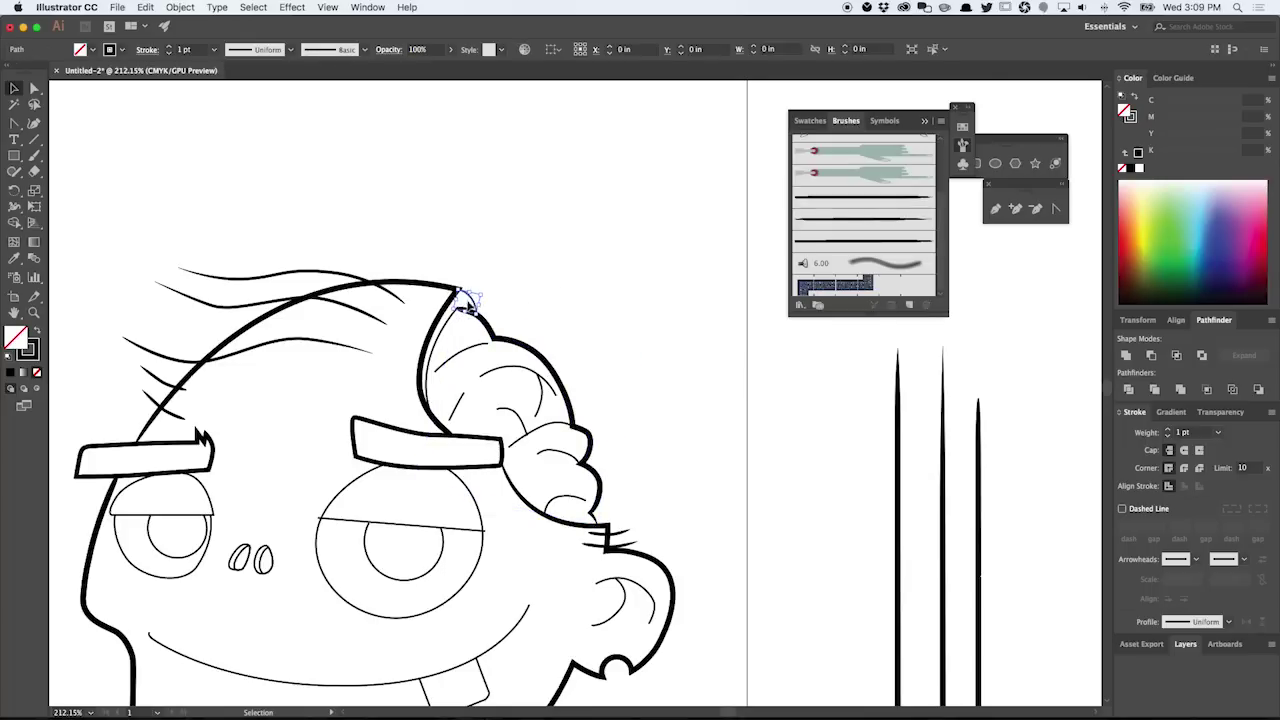
click(530, 280)
scroll(600, 360, left, 3)
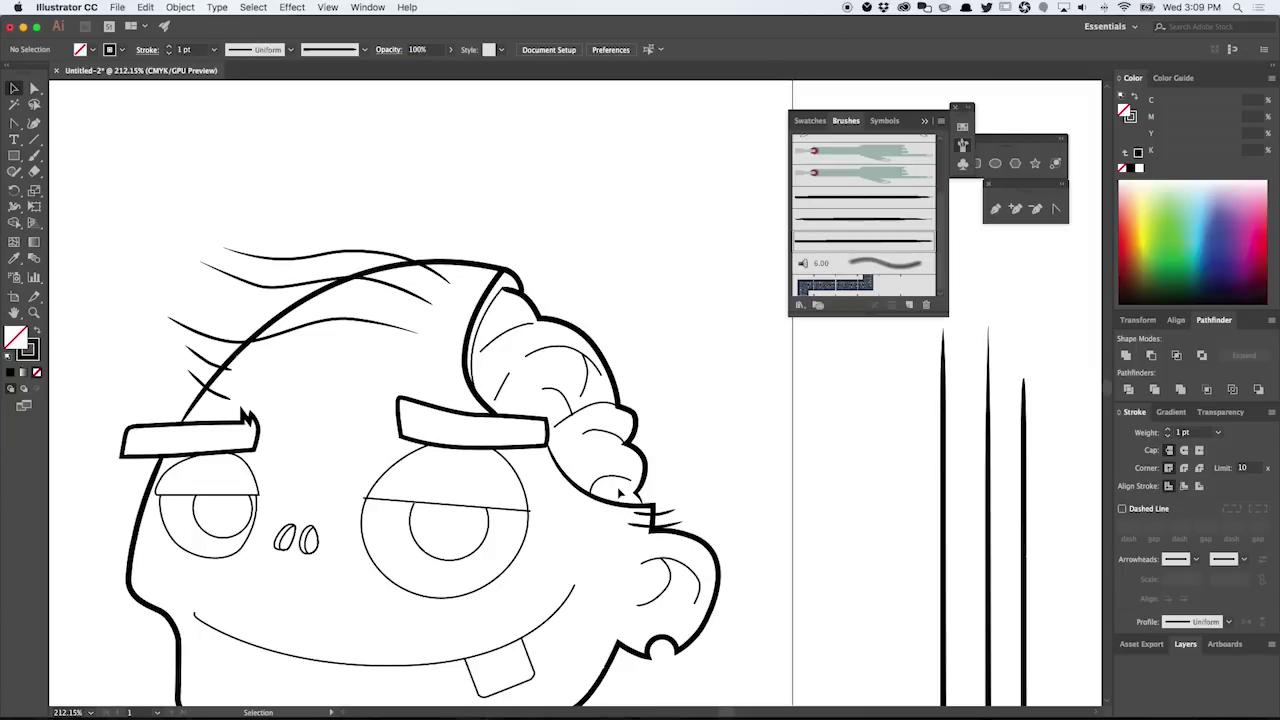
Step: Apply comic brush 2 to the inner crease lines of the brain and set their stroke weight to 0.25 pt
click(604, 424)
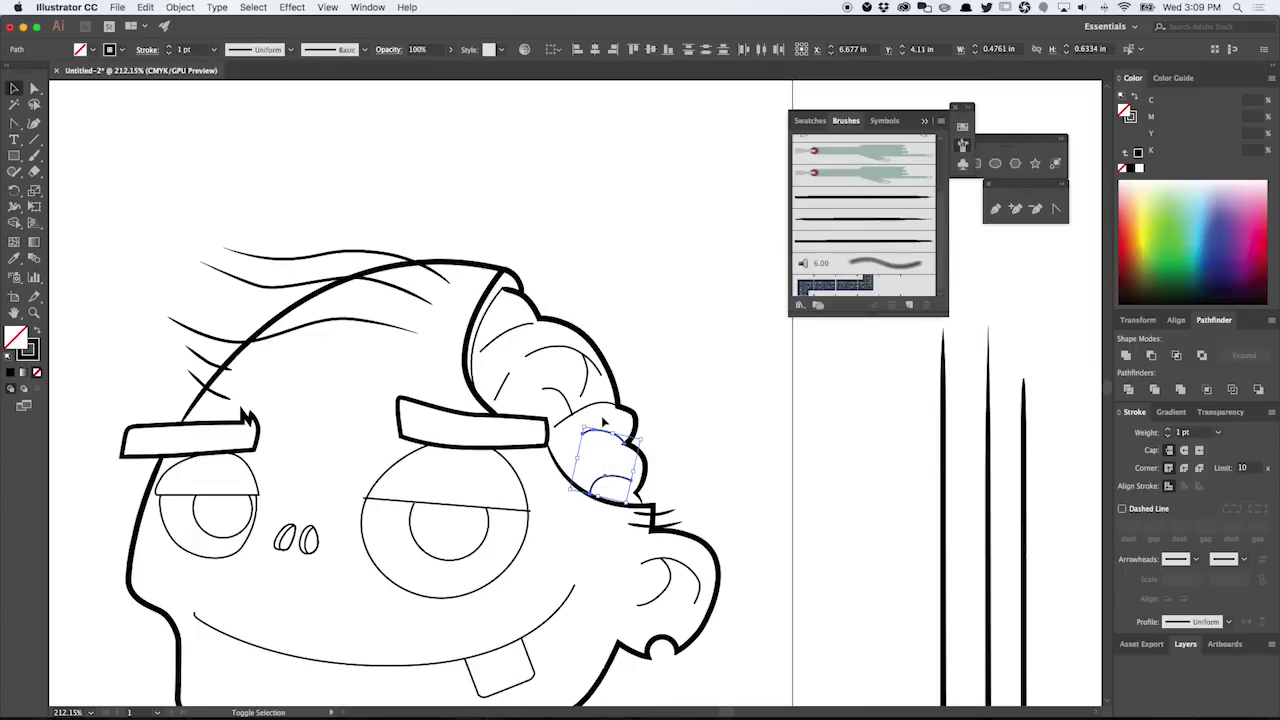
shift+click(535, 377)
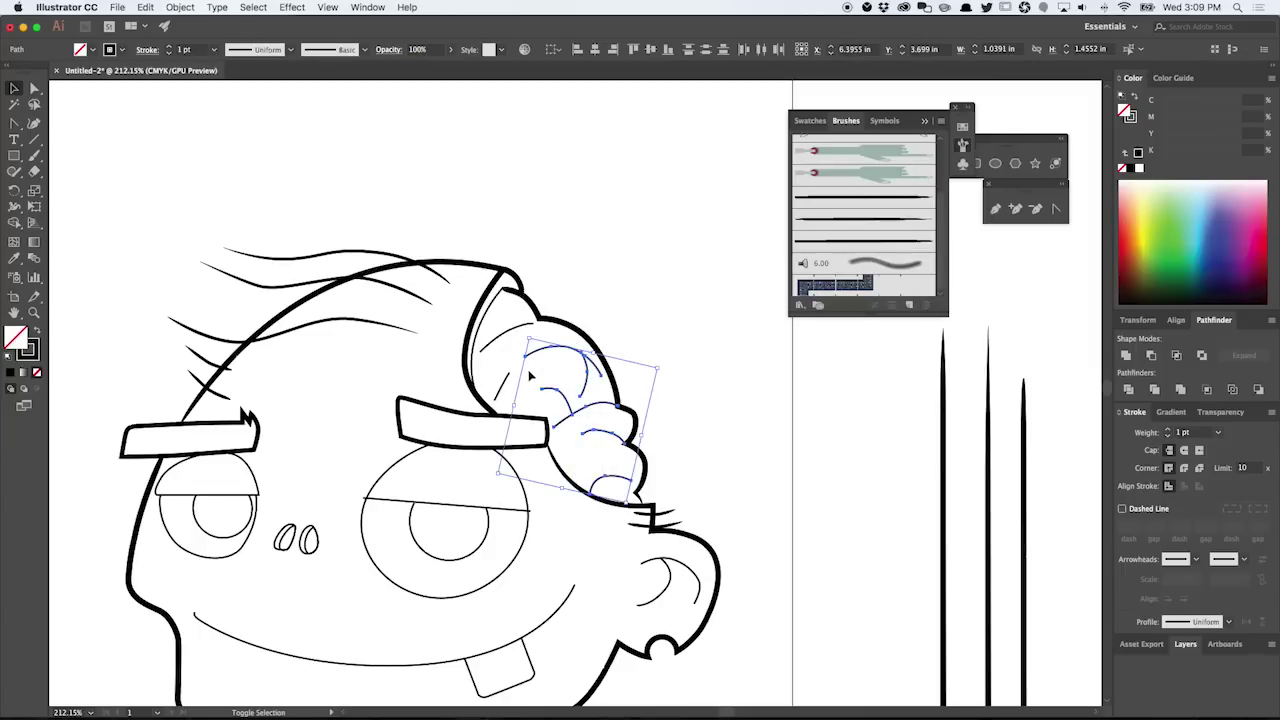
shift+click(500, 366)
shift+click(488, 336)
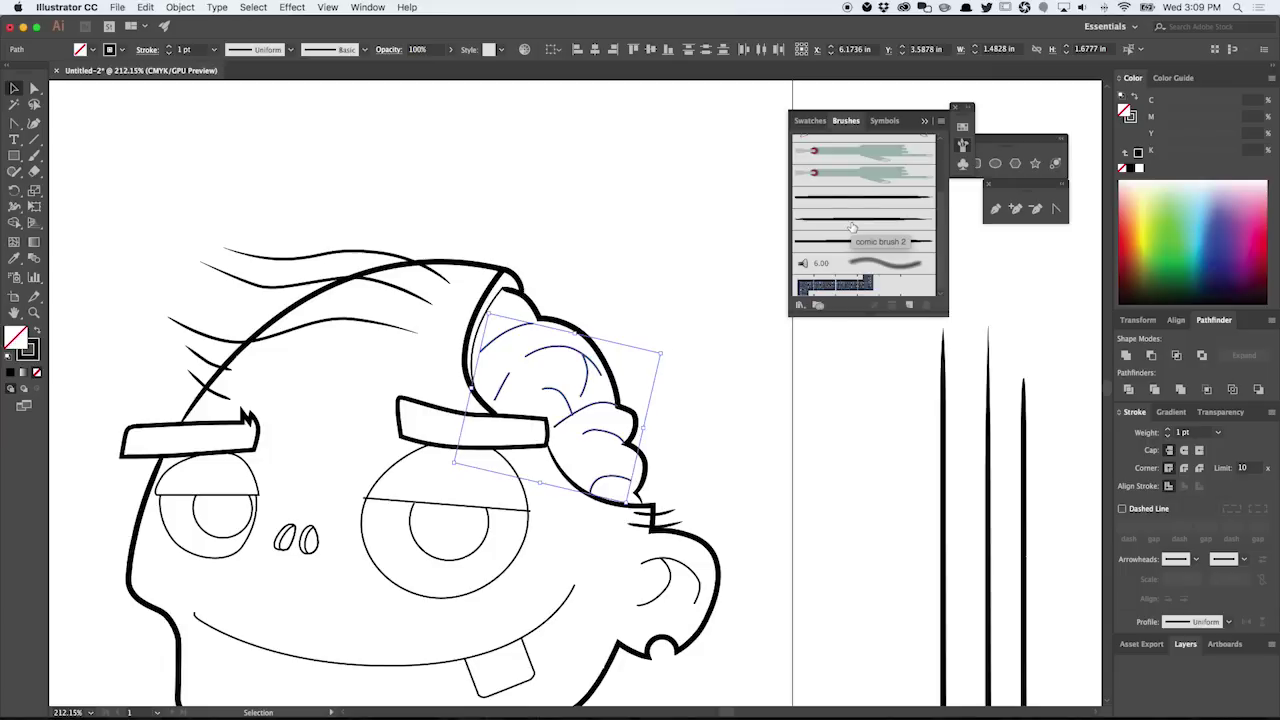
click(851, 226)
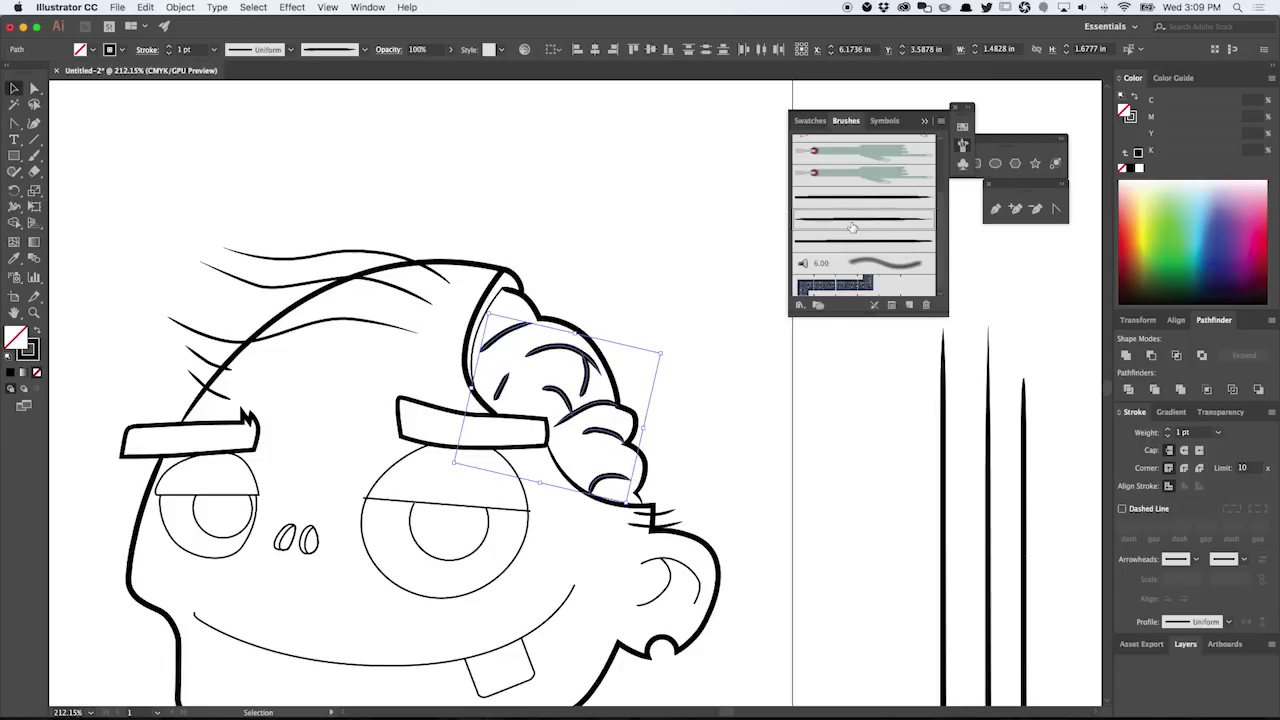
click(1220, 435)
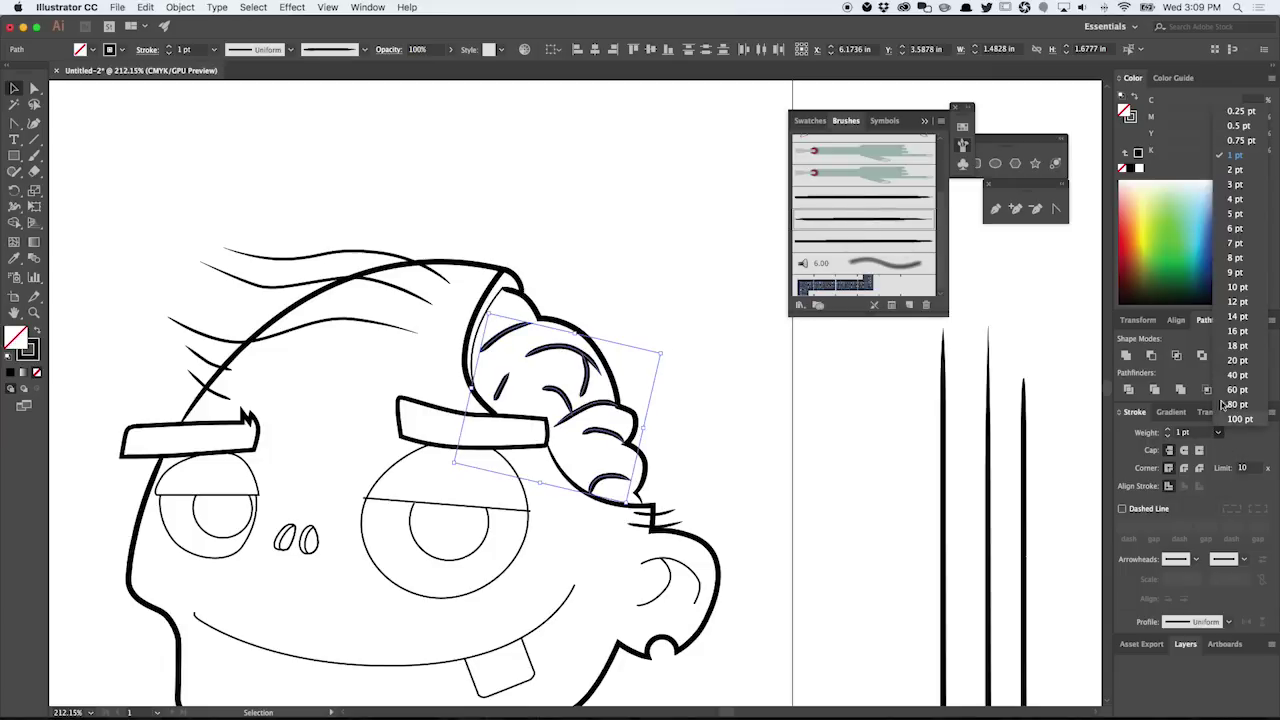
click(1233, 118)
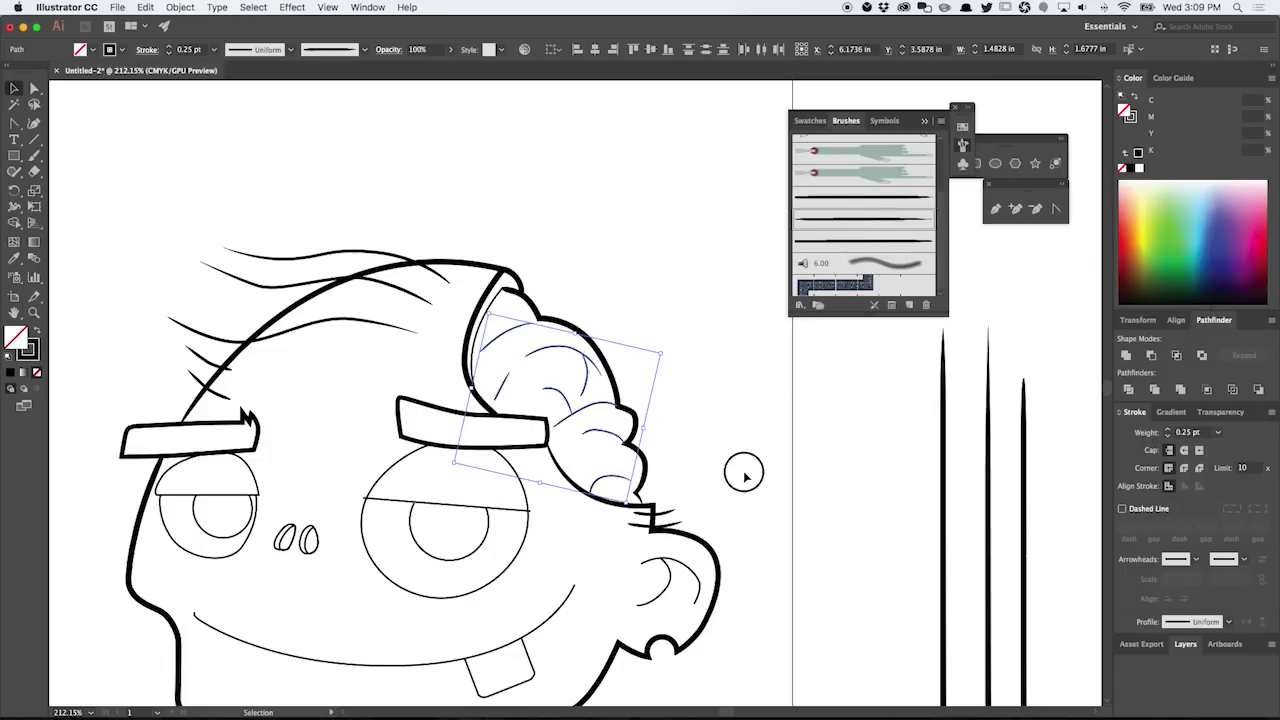
click(720, 503)
drag(720, 503, 820, 466)
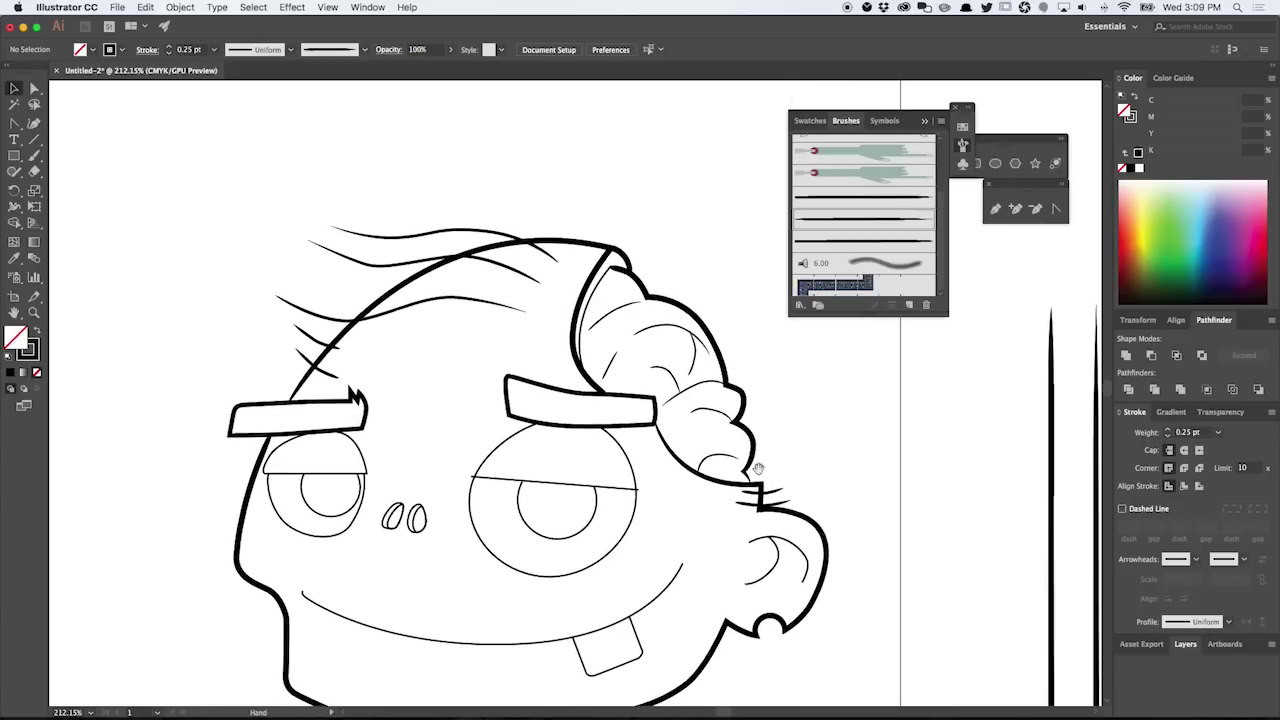
Step: Set the stroke weight of the brain's inner crease lines to 0.5 pt
mouse_move(692, 419)
mouse_down()
mouse_move(666, 368)
mouse_move(612, 335)
mouse_move(596, 298)
mouse_up()
drag(680, 430, 748, 474)
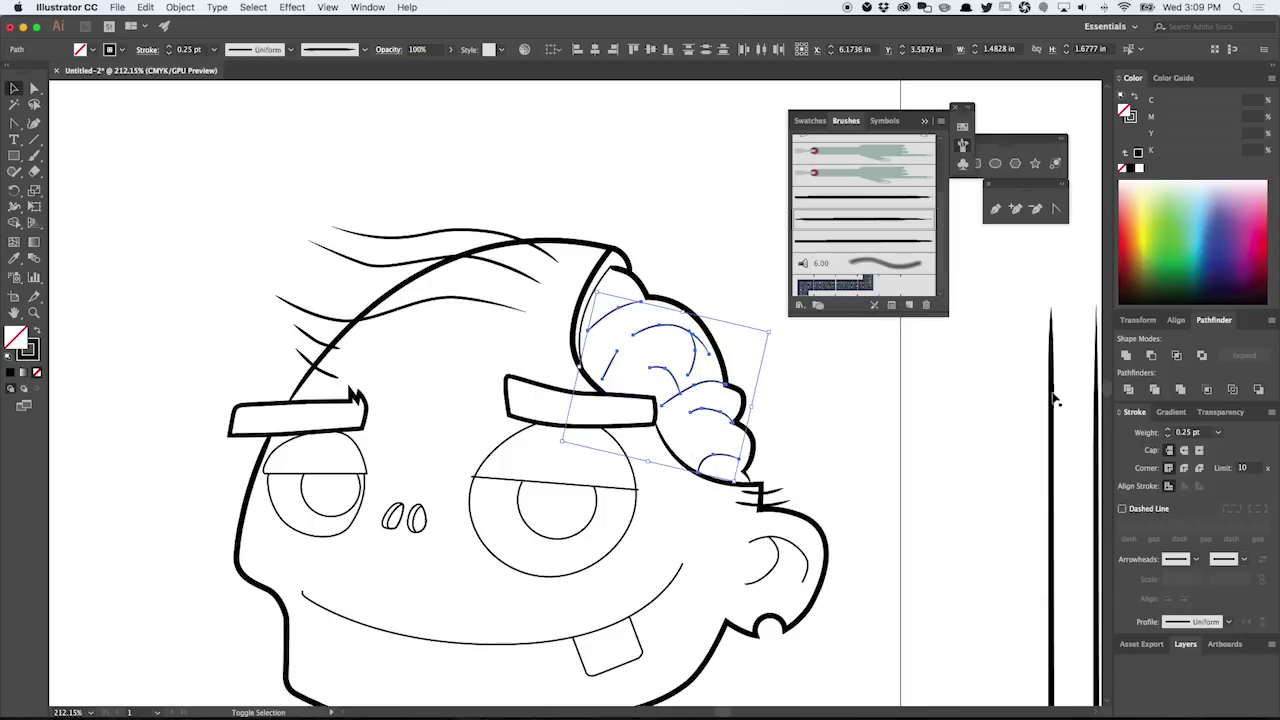
click(1218, 432)
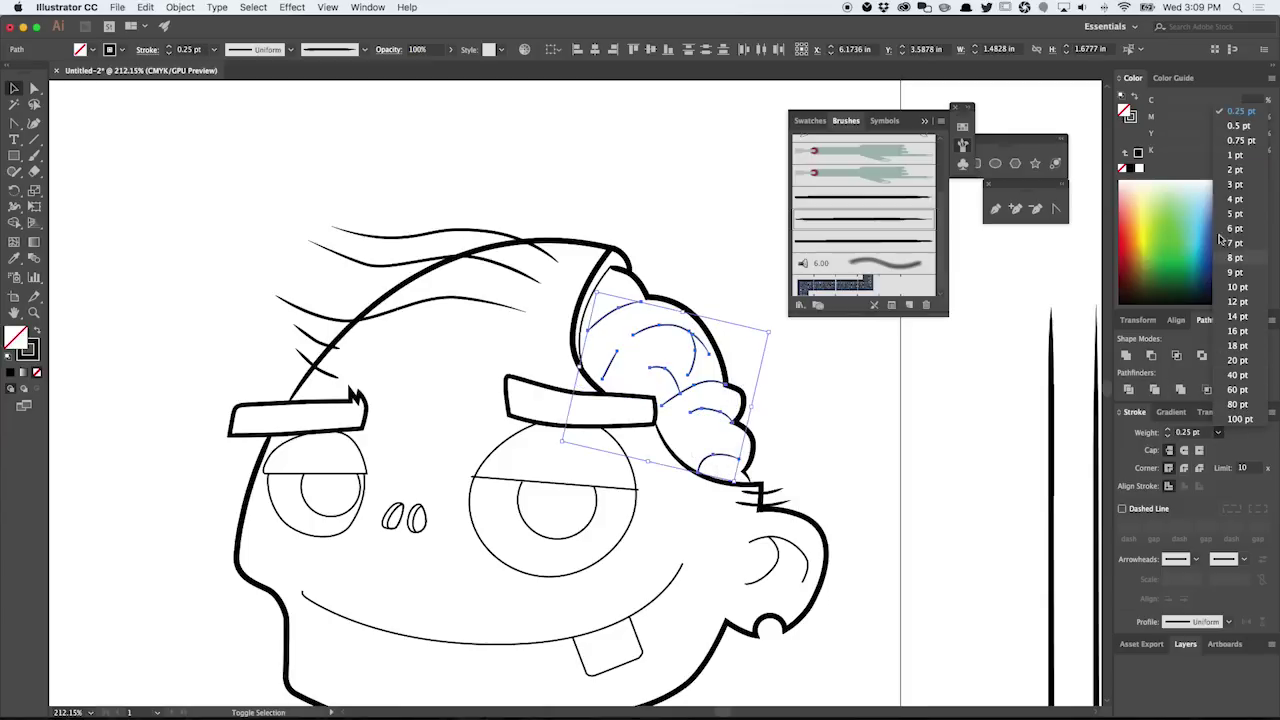
click(1240, 127)
click(807, 460)
Step: Set the stroke weight of both eye outlines, both irises and the smaller eye's lid to 2 pt
mouse_move(800, 490)
mouse_down()
mouse_move(785, 441)
mouse_move(719, 404)
mouse_up()
drag(567, 481, 465, 498)
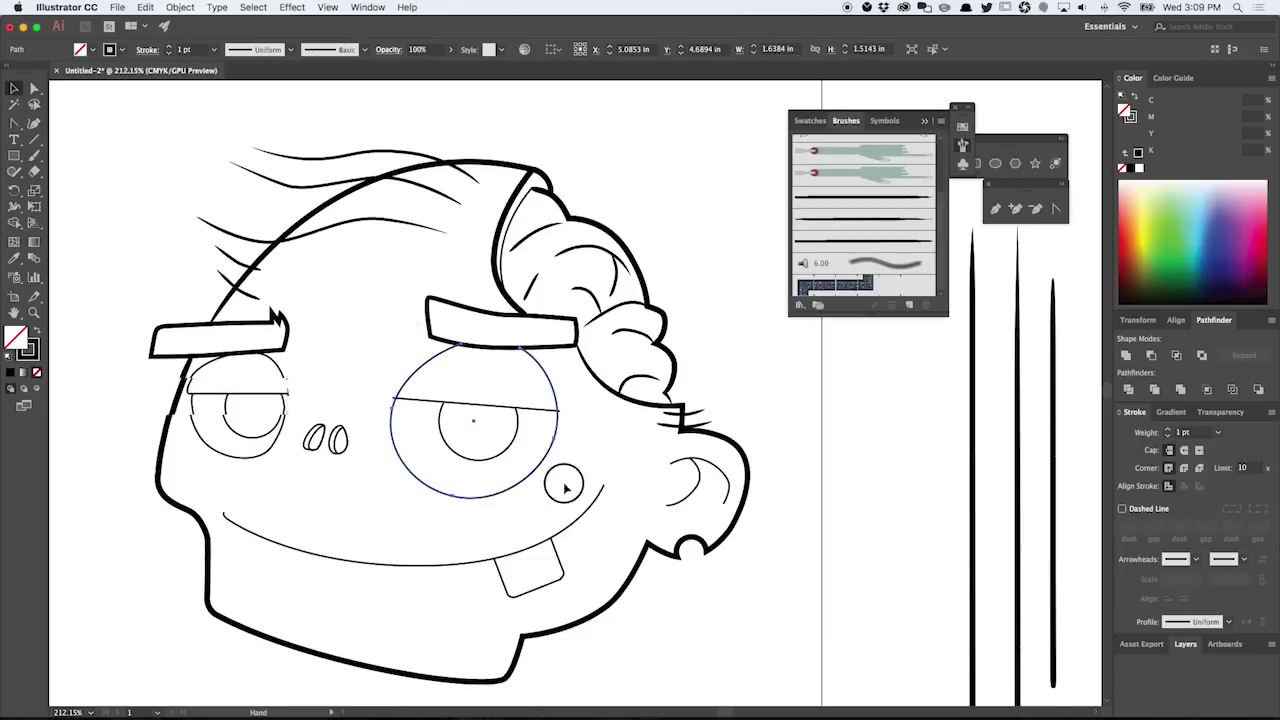
scroll(600, 480, left, 5)
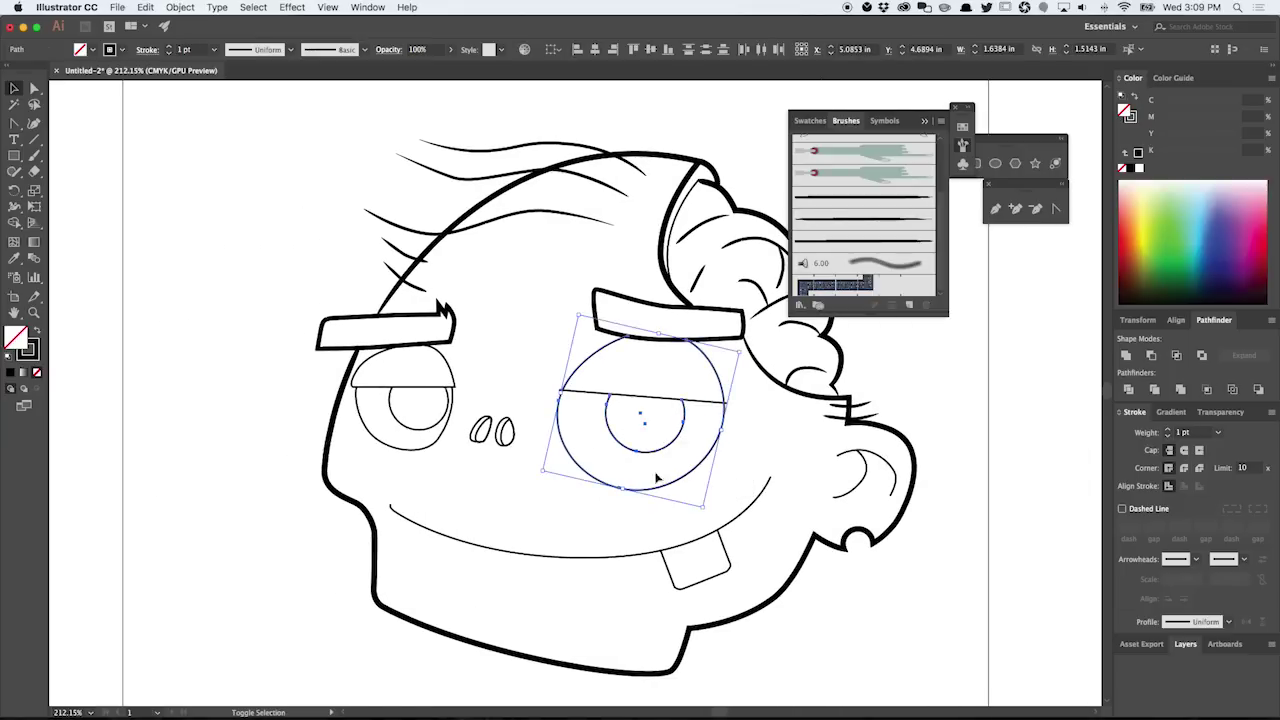
shift+click(409, 420)
drag(371, 415, 366, 412)
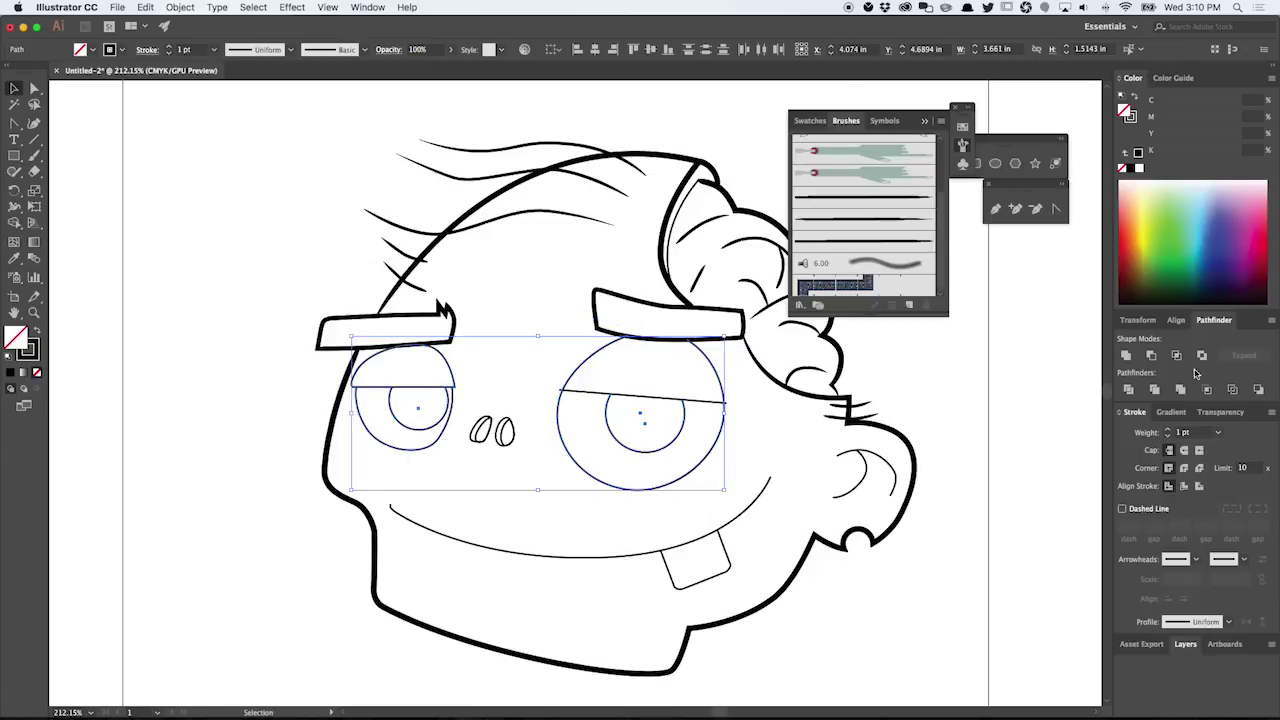
click(1229, 434)
click(1235, 178)
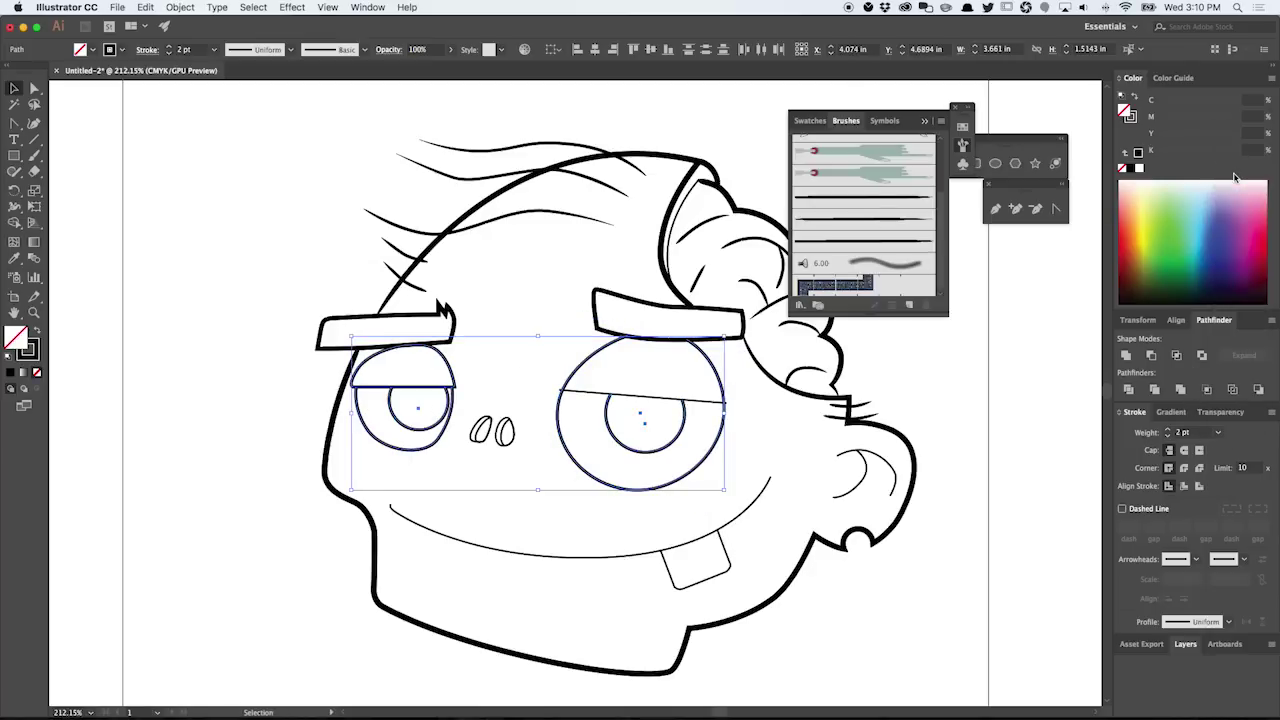
click(740, 428)
Step: Apply comic brush 2 to the larger eye's lid line and set its stroke weight to 0.5 pt
drag(703, 425, 703, 382)
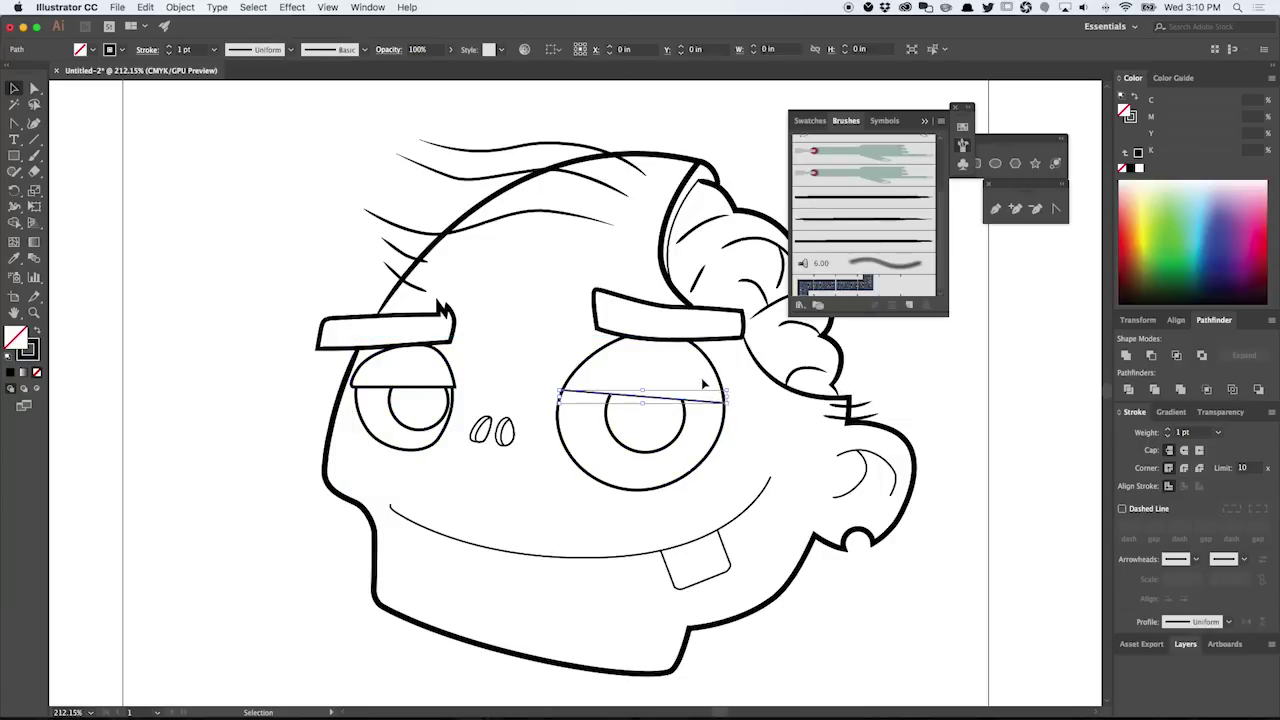
click(910, 216)
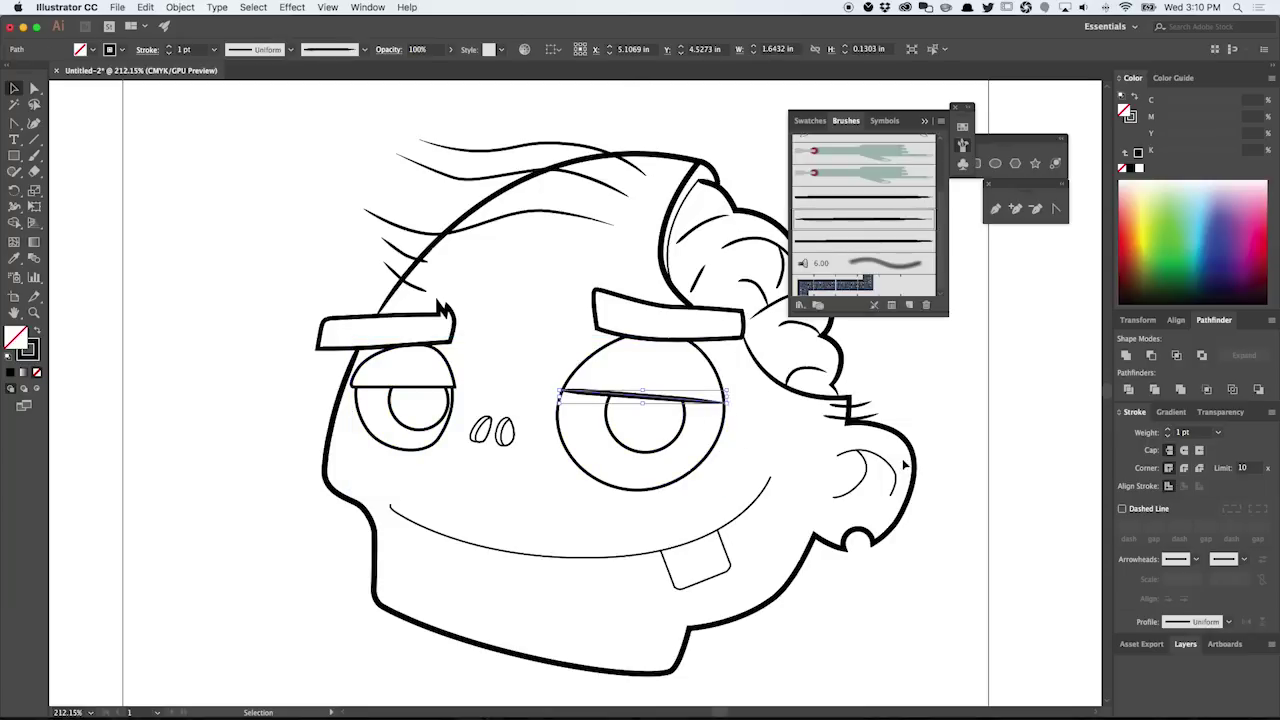
click(1218, 432)
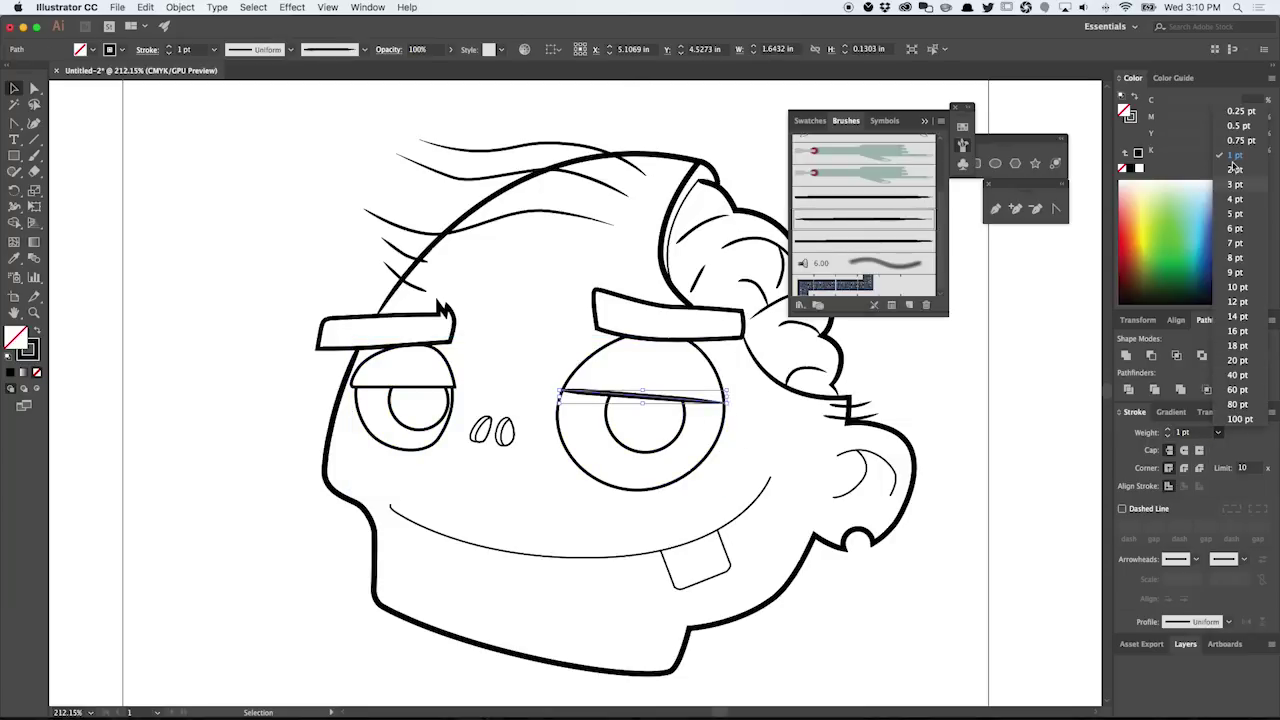
click(1238, 126)
click(872, 466)
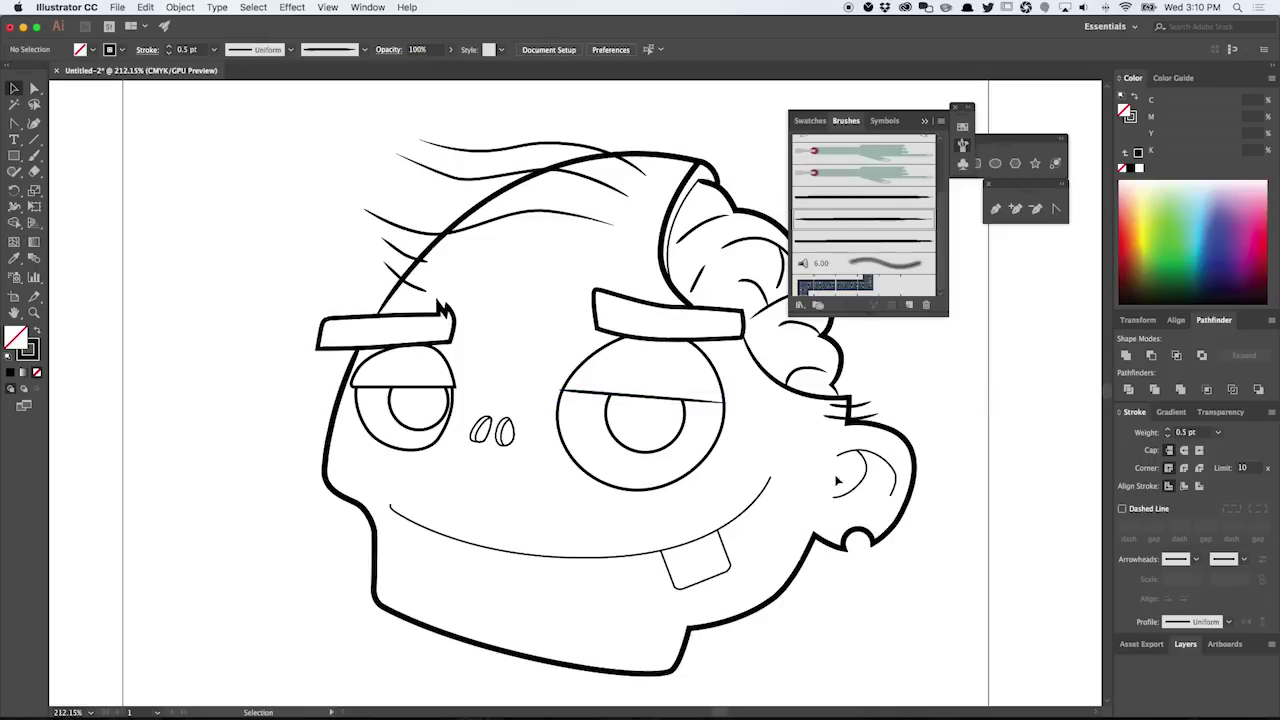
Step: Apply comic brush 2 to the mouth line and set its stroke weight to 0.75 pt
click(620, 555)
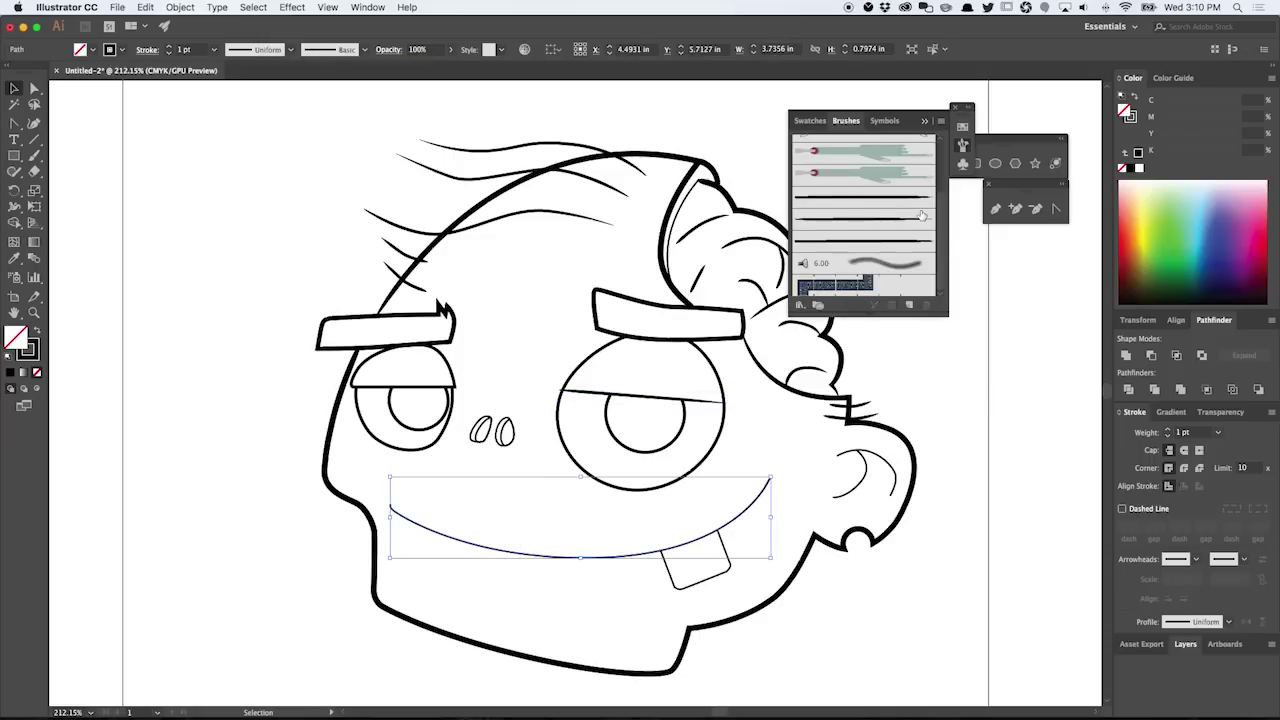
click(879, 225)
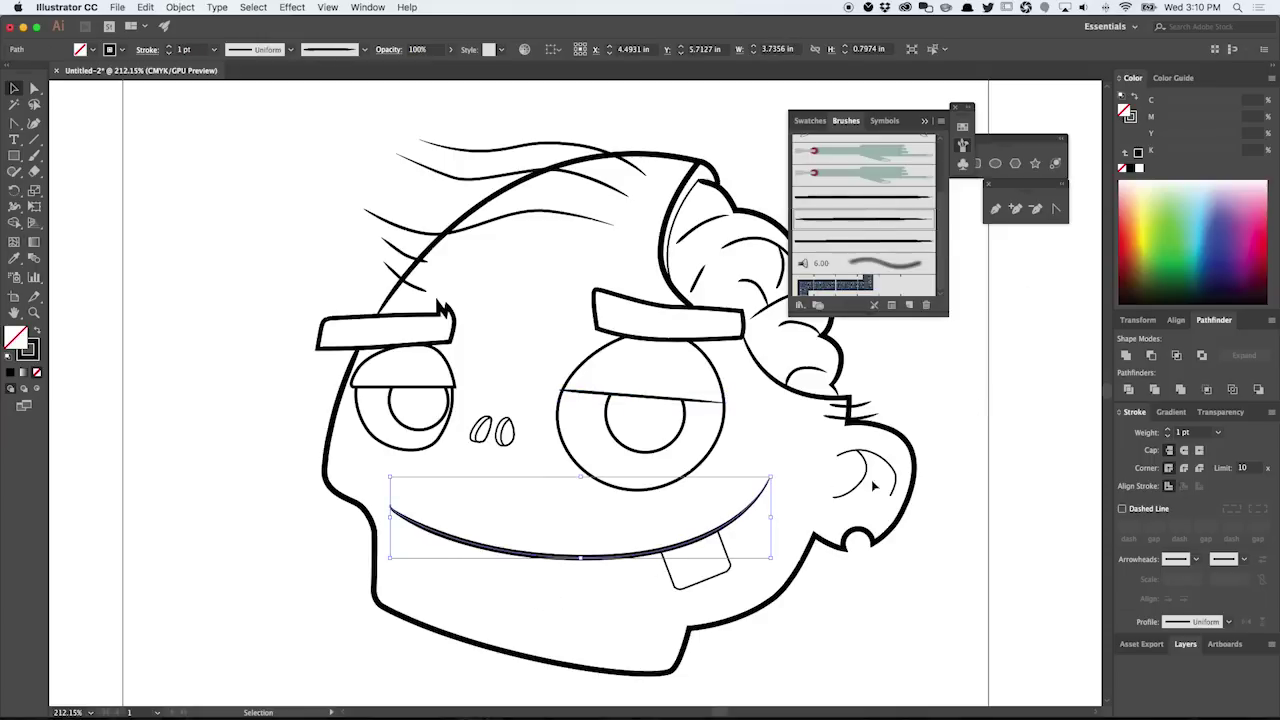
click(1219, 433)
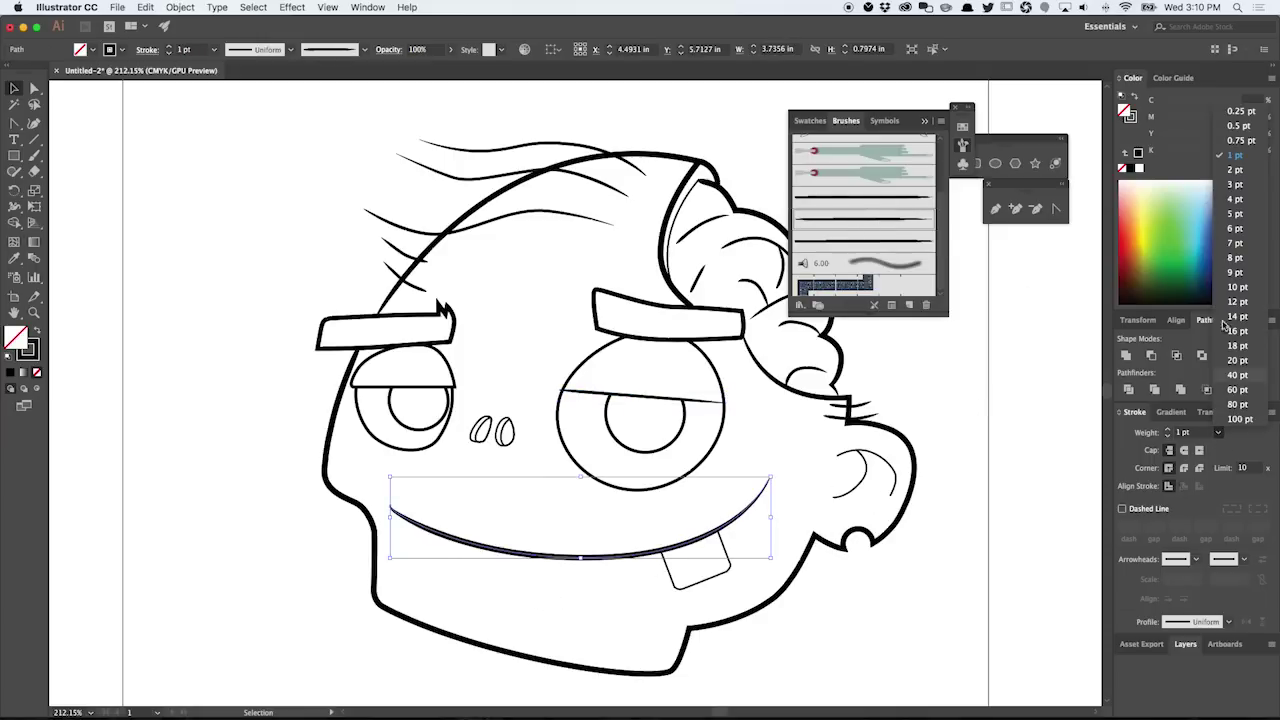
click(1236, 138)
click(968, 462)
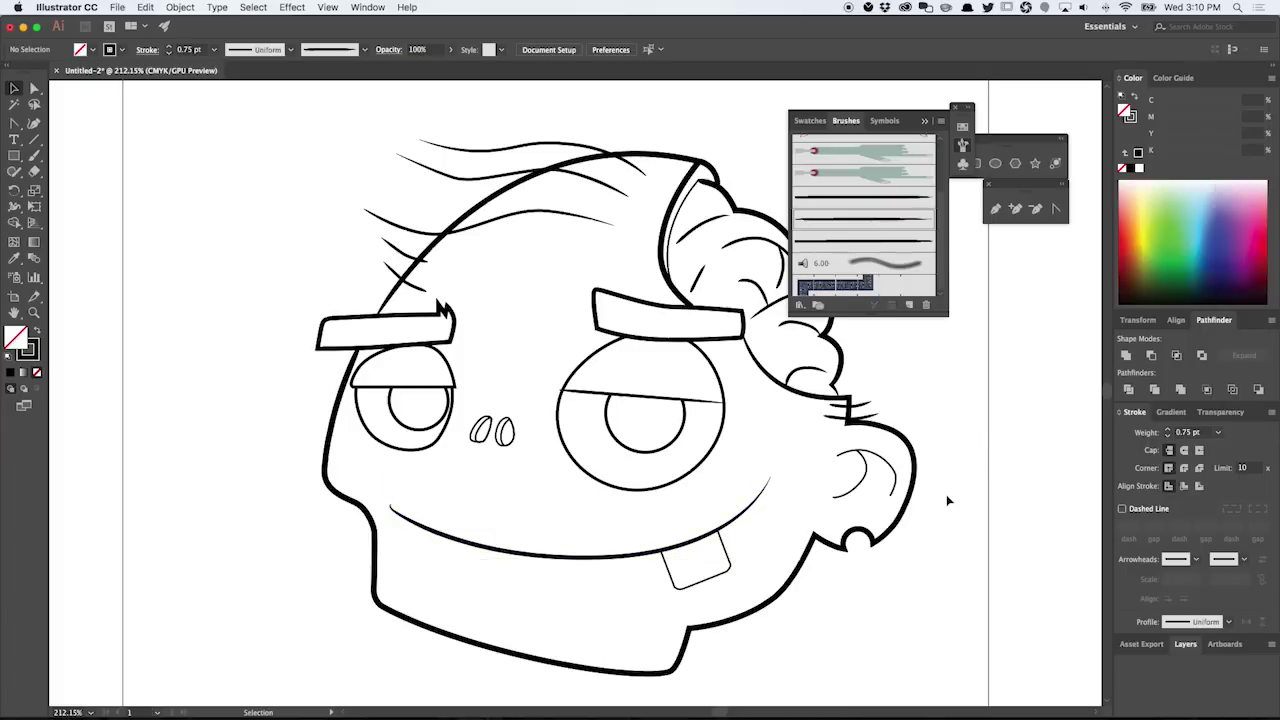
Step: Apply comic brush 2 to the inner ear lines and set their stroke weight to 0.5 pt
drag(898, 514, 824, 424)
click(864, 215)
click(1219, 433)
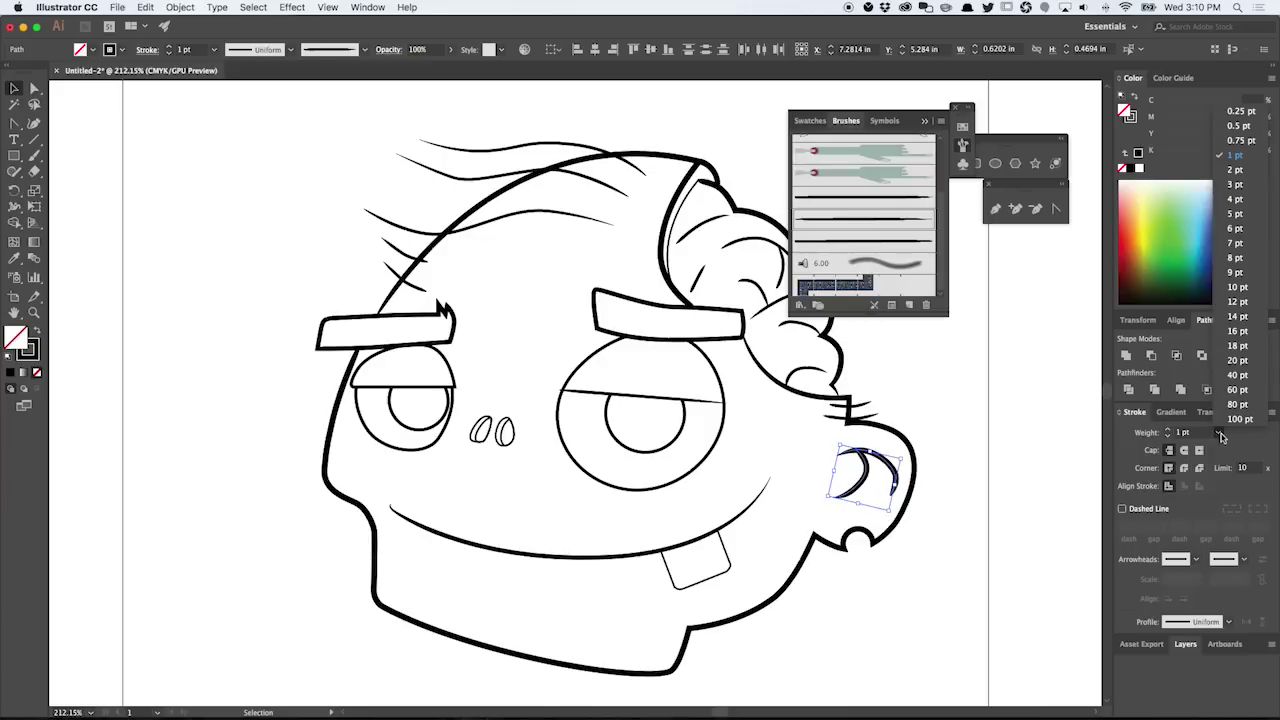
click(1240, 125)
click(1012, 411)
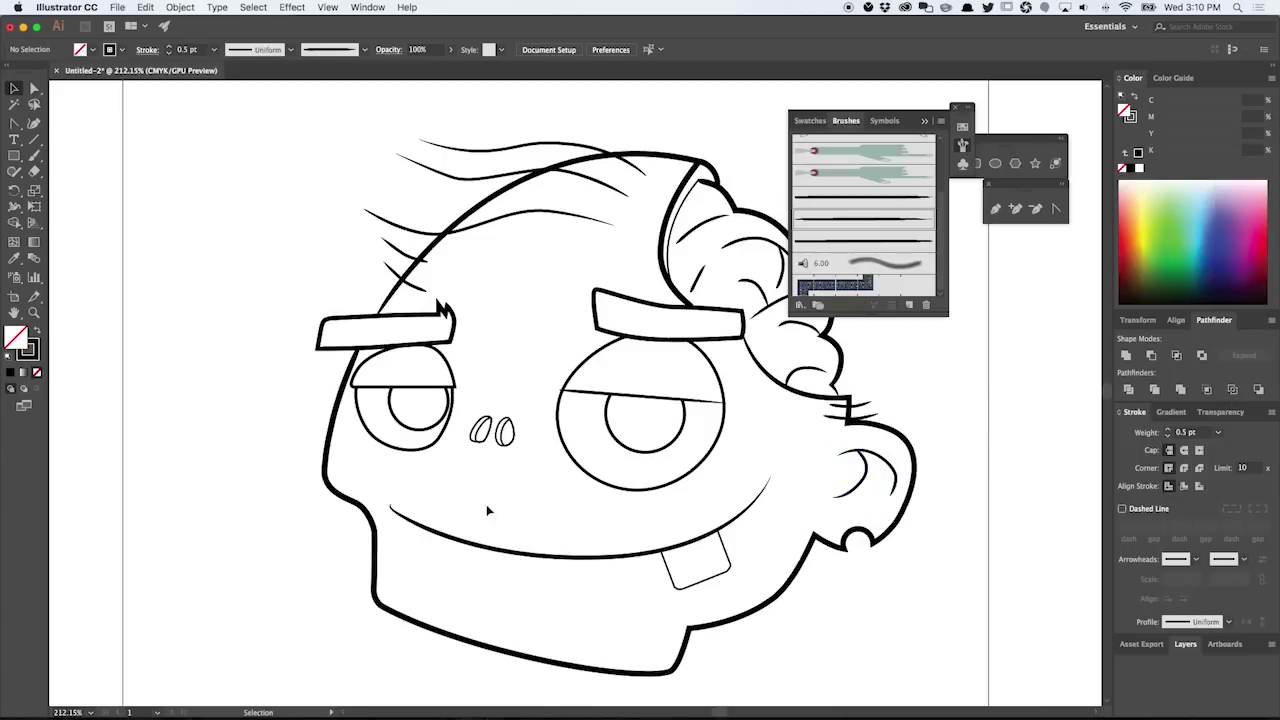
Step: Apply comic brush 2 to the inner curves of both nostrils and set their stroke weight to 0.25 pt
drag(503, 505, 468, 410)
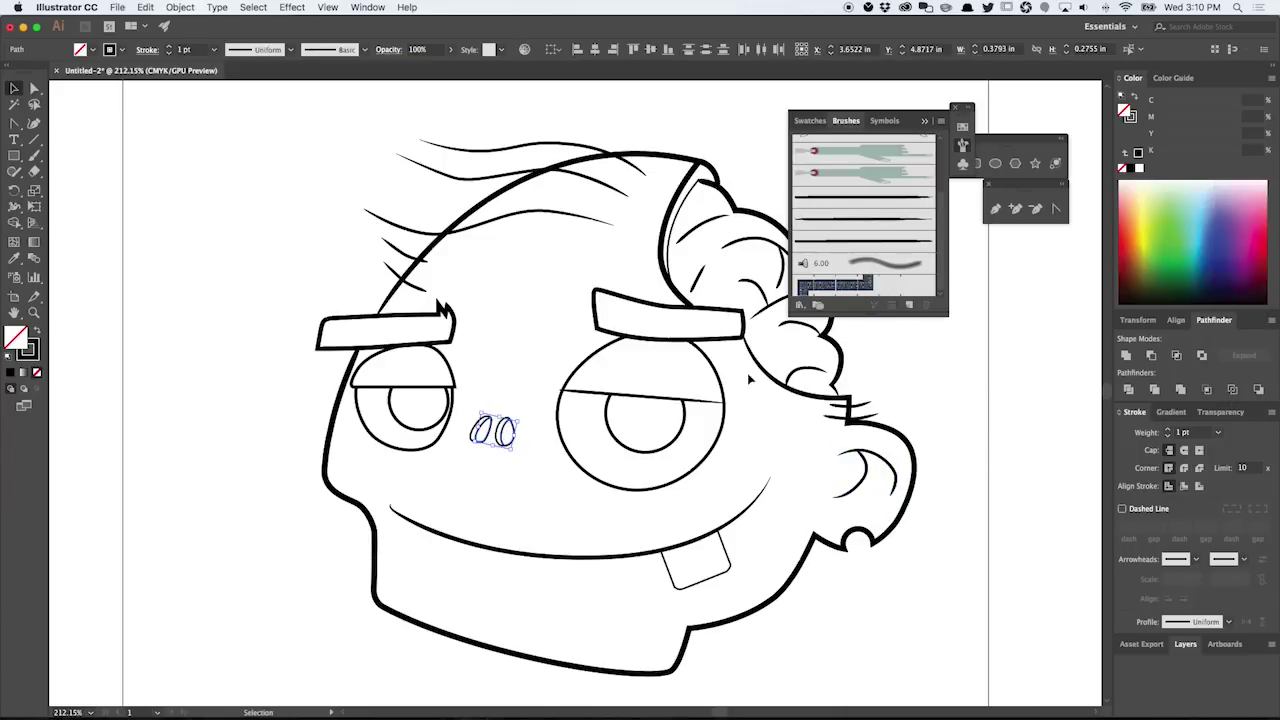
click(898, 222)
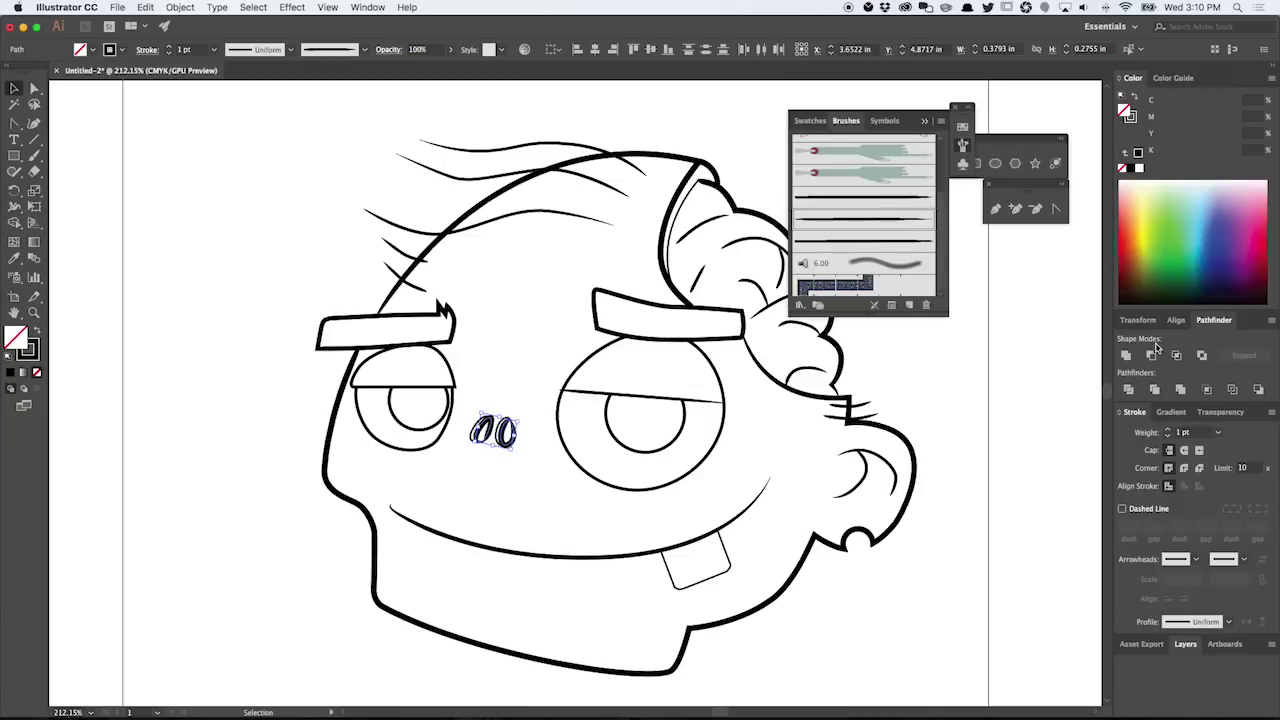
click(1220, 434)
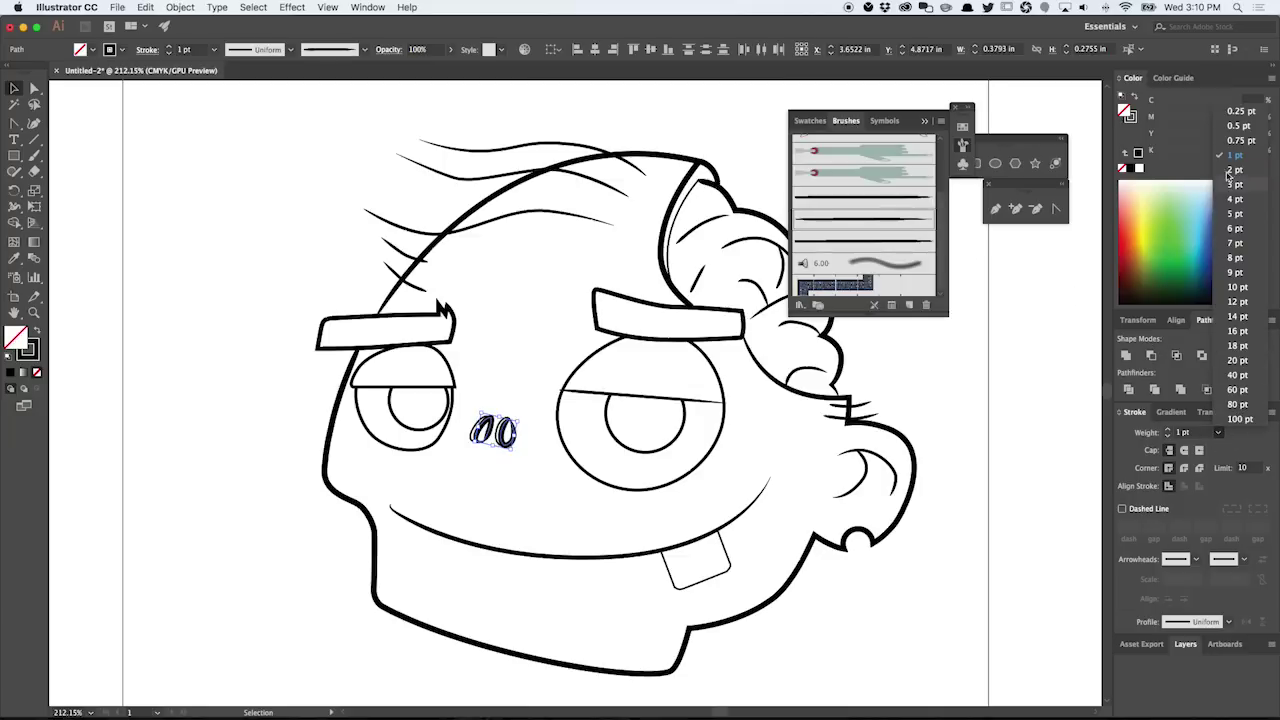
click(1240, 111)
click(501, 372)
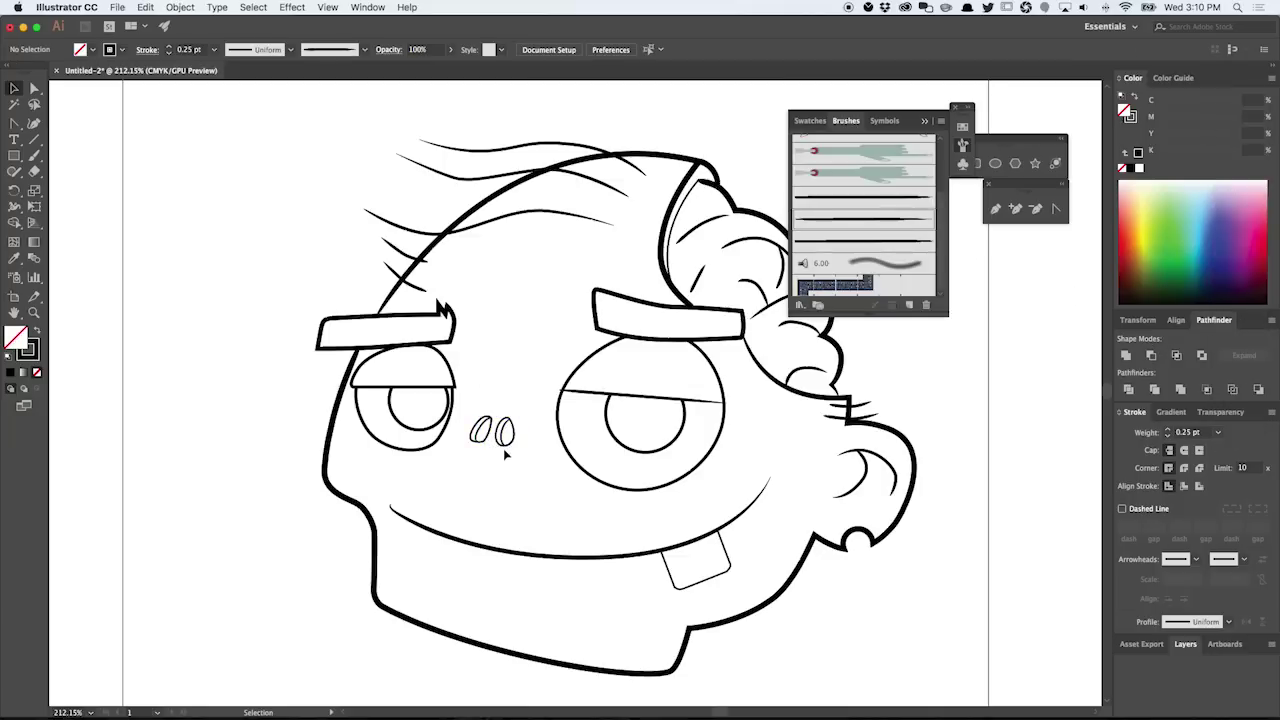
Step: Try to set the stroke weight of all the nostril paths together to 0.25 pt
click(495, 427)
drag(456, 404, 500, 446)
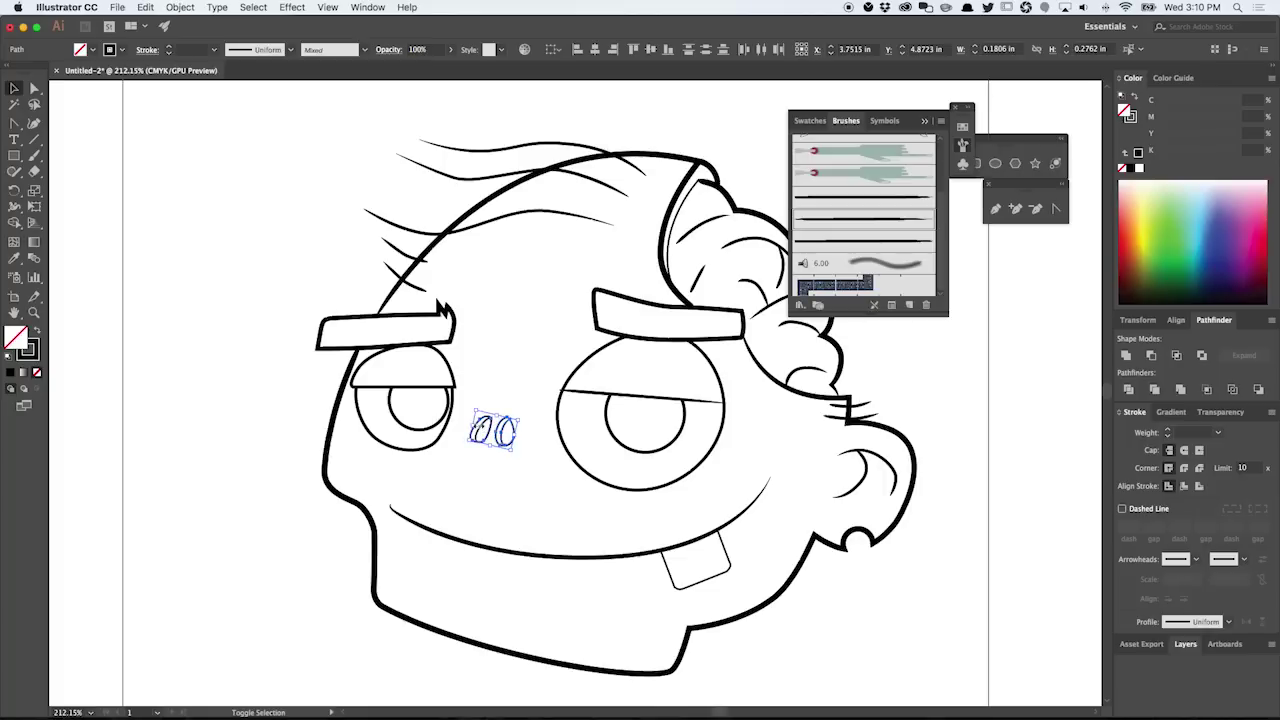
click(1201, 433)
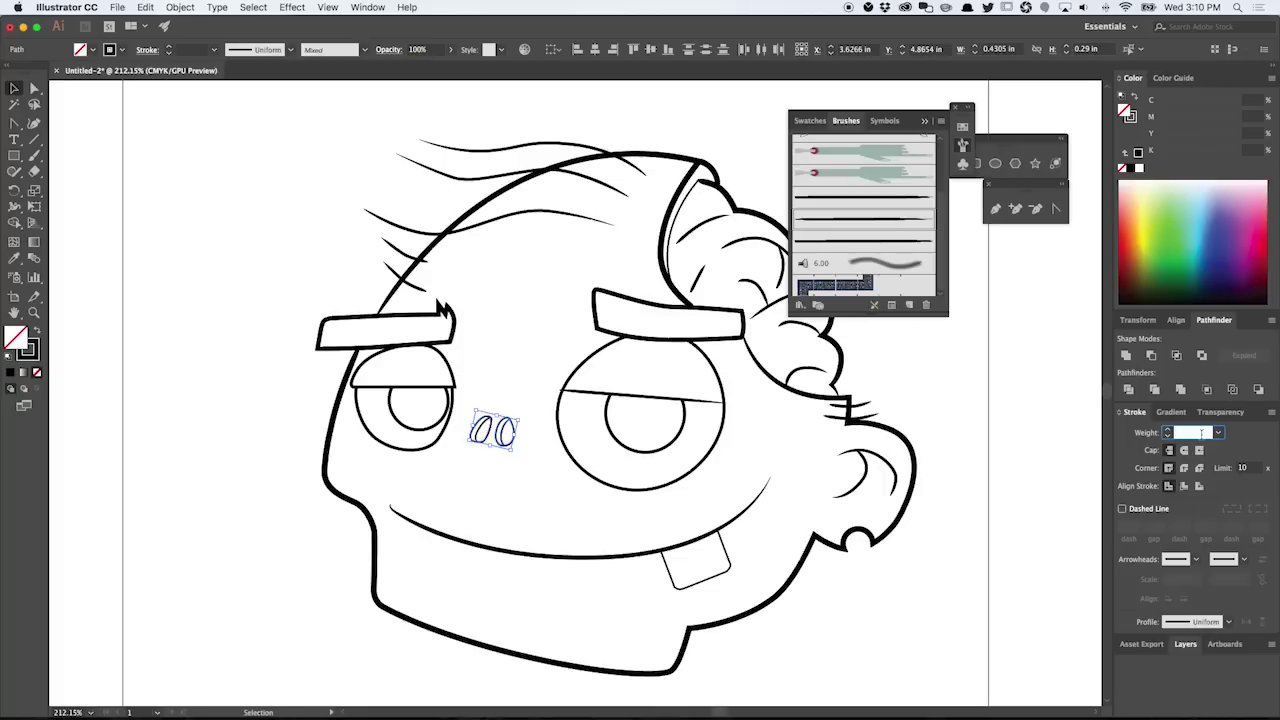
text(0.25)
click(537, 502)
Step: Set the stroke weight of both nostril outlines to 2 pt
scroll(495, 432, up, 5)
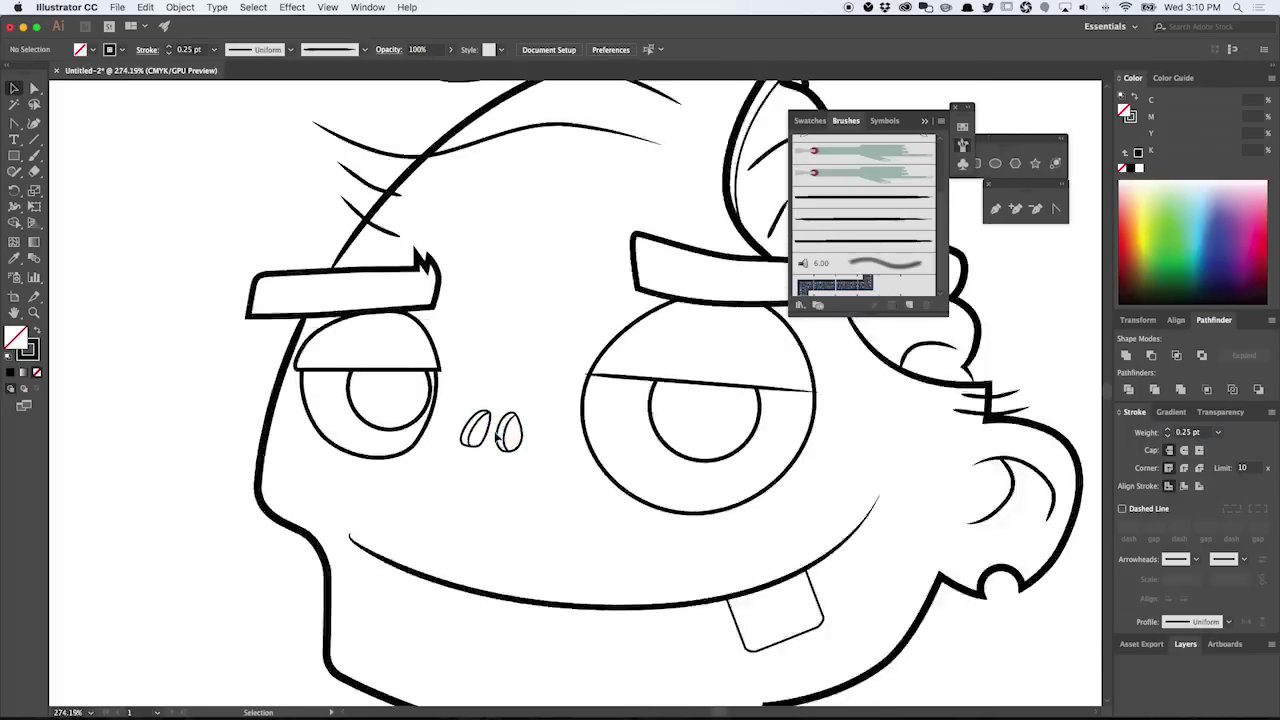
click(520, 405)
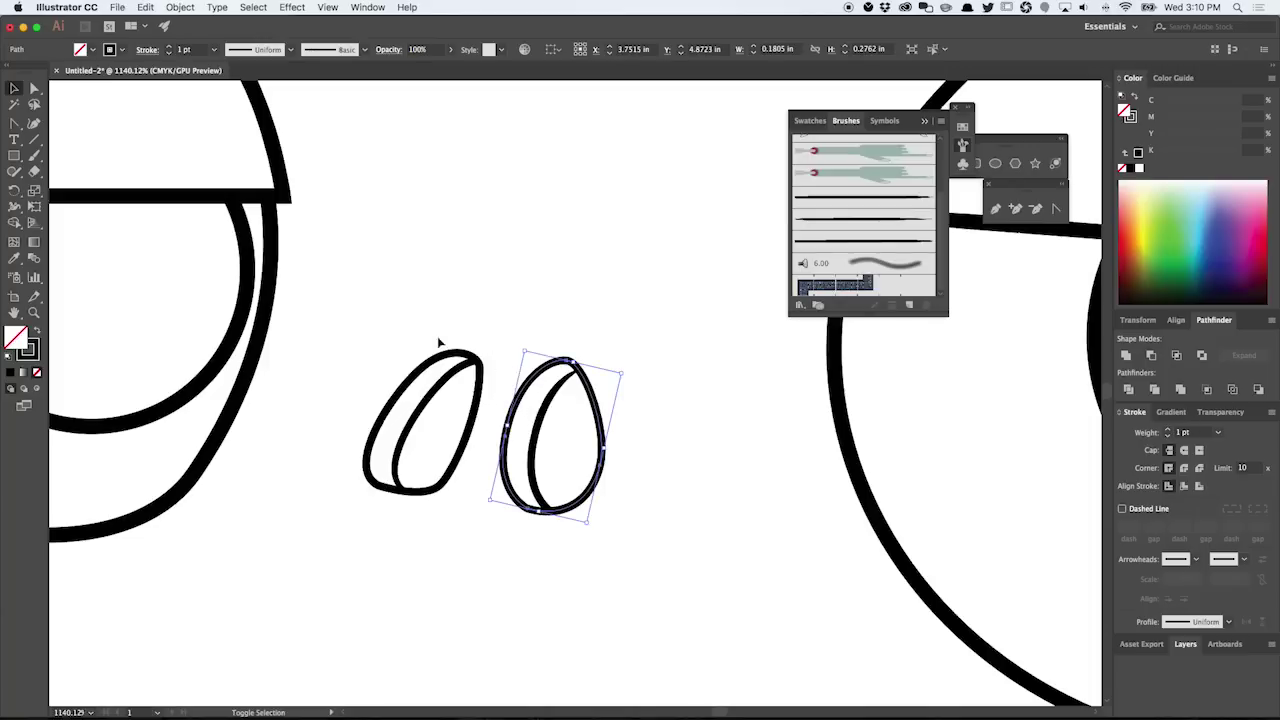
shift+click(400, 375)
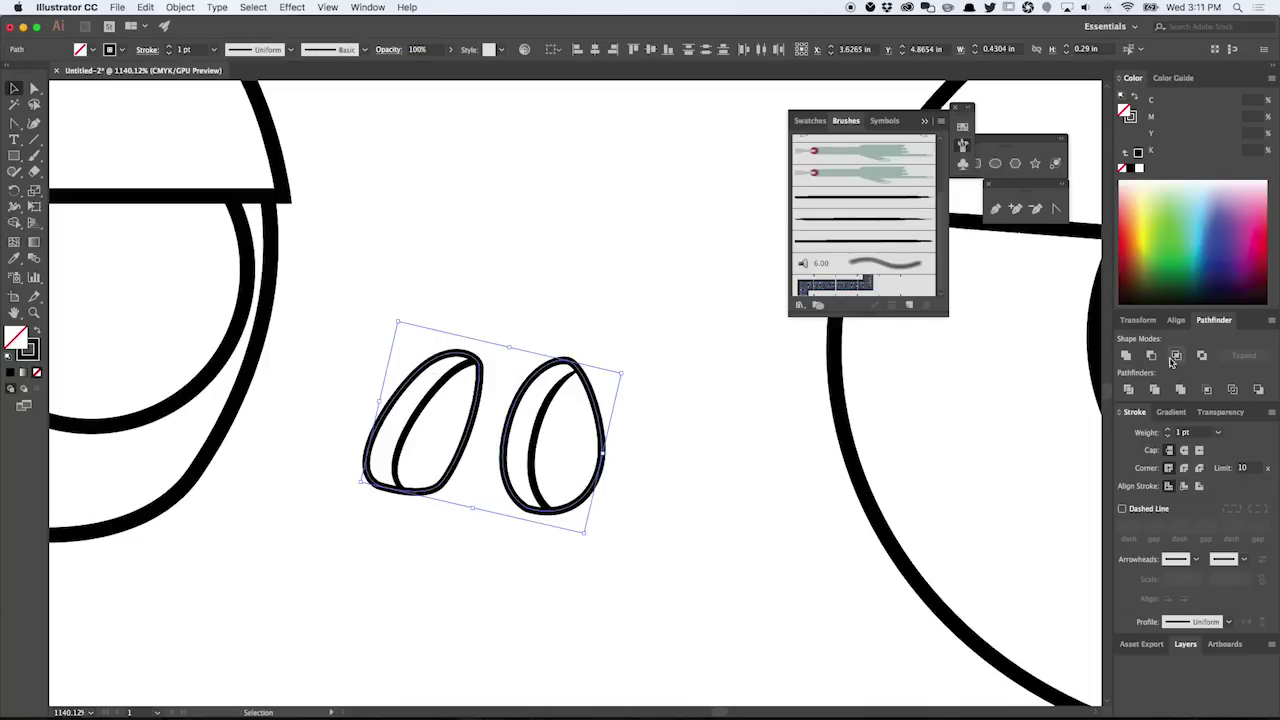
click(1218, 432)
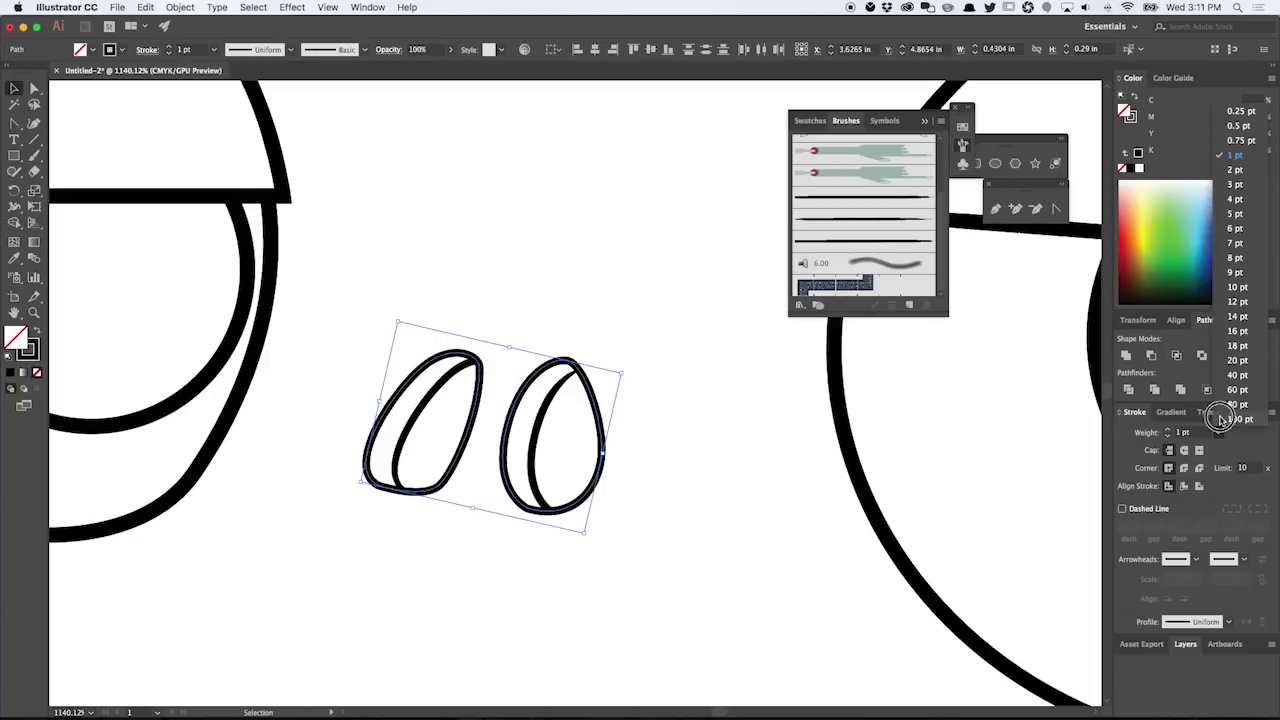
click(1228, 184)
click(620, 545)
scroll(620, 545, down, 10)
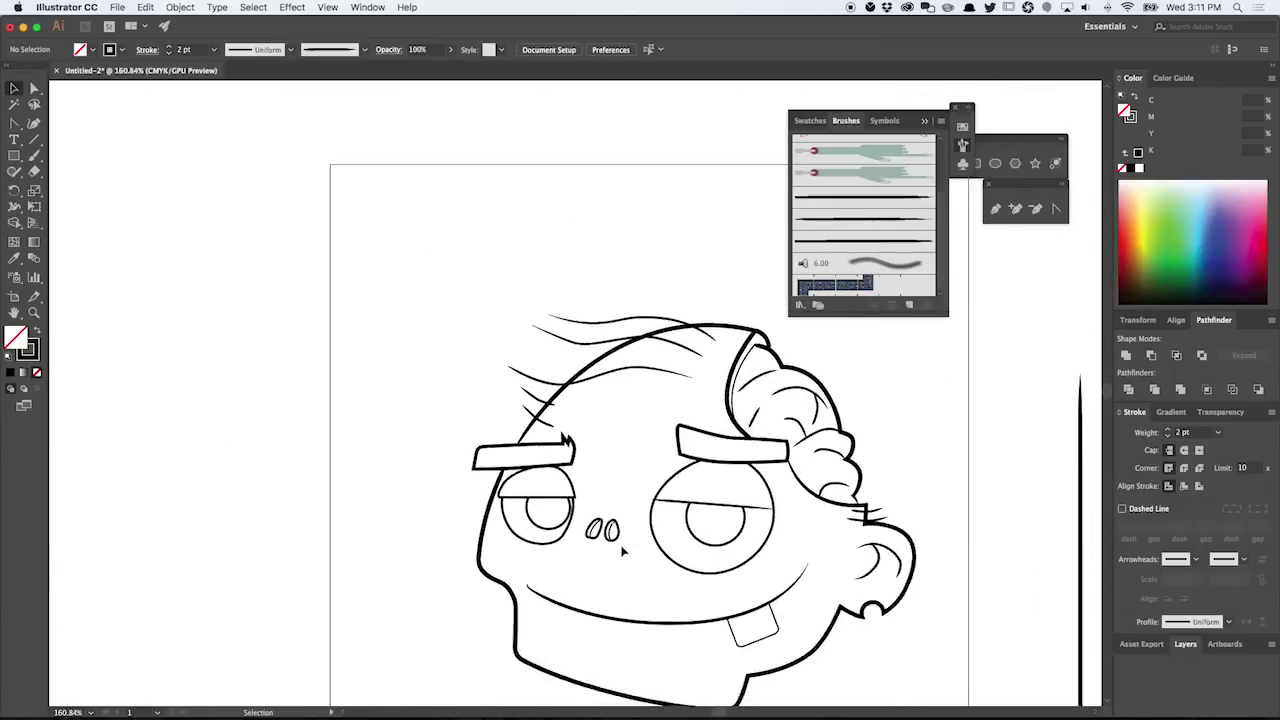
Step: Set the stroke weight of both round eye outlines to 3 pt
drag(673, 513, 578, 527)
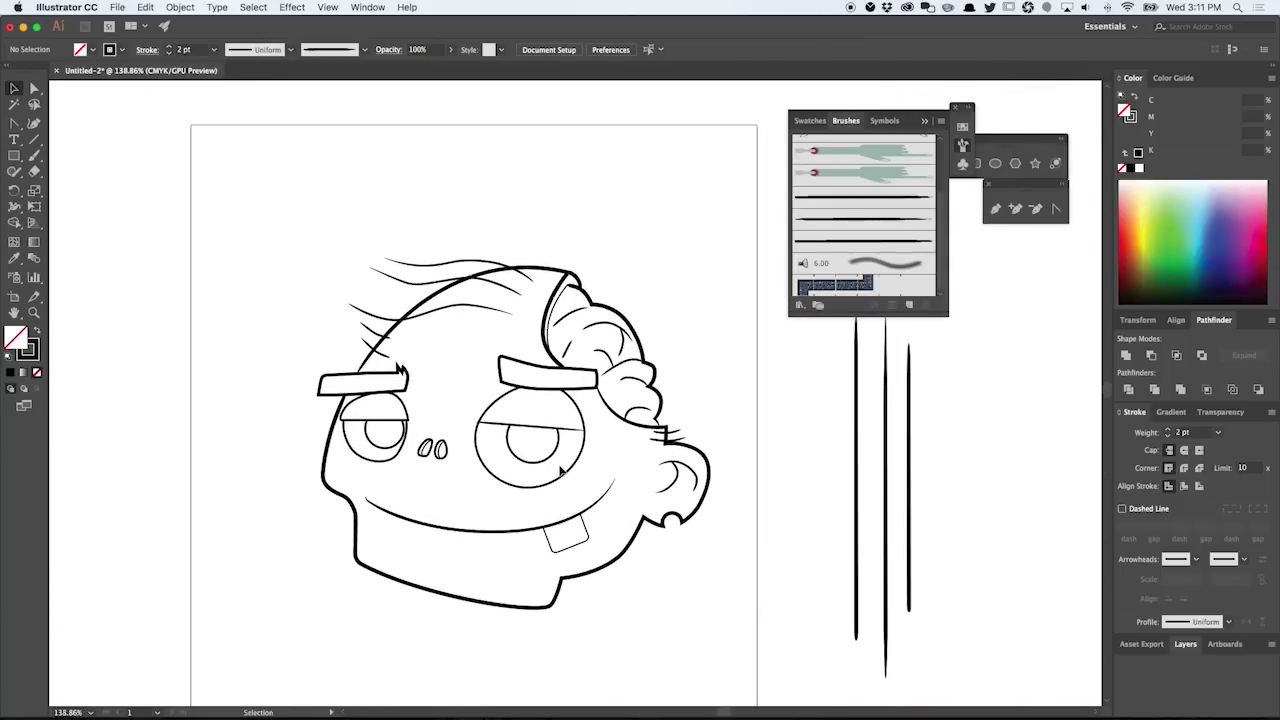
click(545, 489)
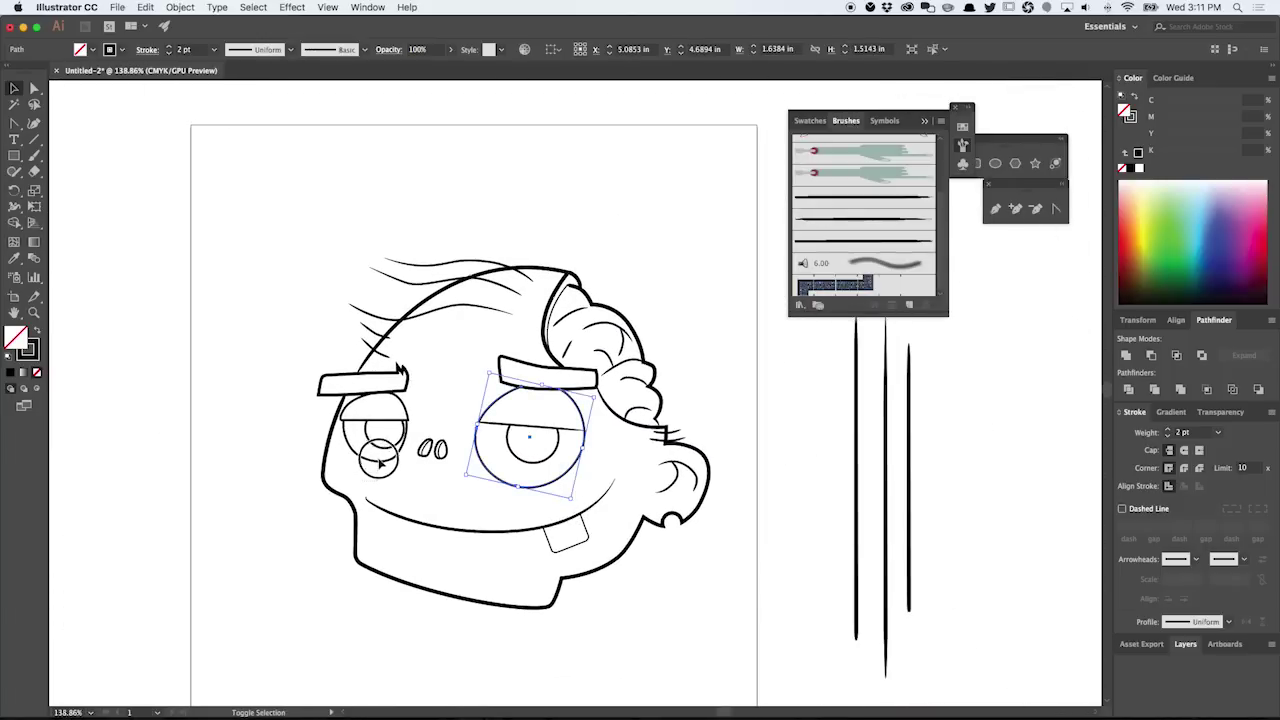
shift+click(372, 461)
click(1190, 432)
text(3)
key(Return)
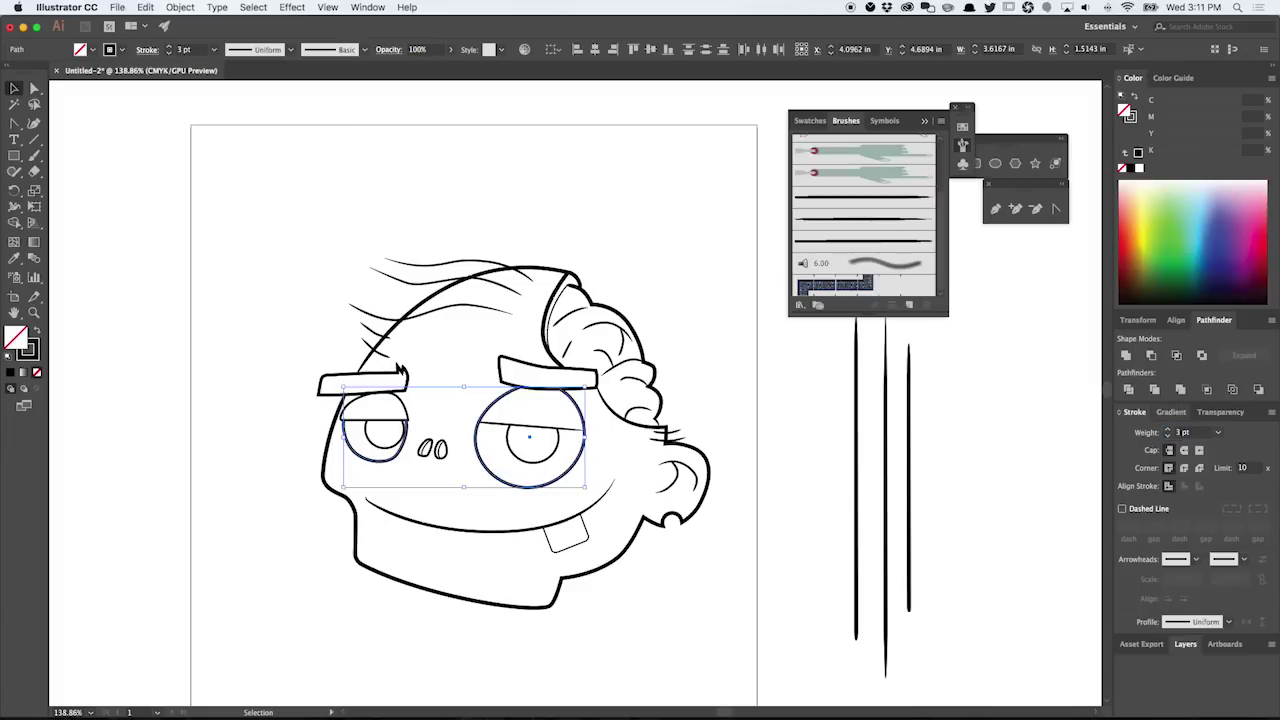
click(740, 410)
Step: Apply the first tapered black art brush to the inner line along the skull opening and set its stroke weight to 0.5 pt
key(space)
drag(625, 430, 653, 432)
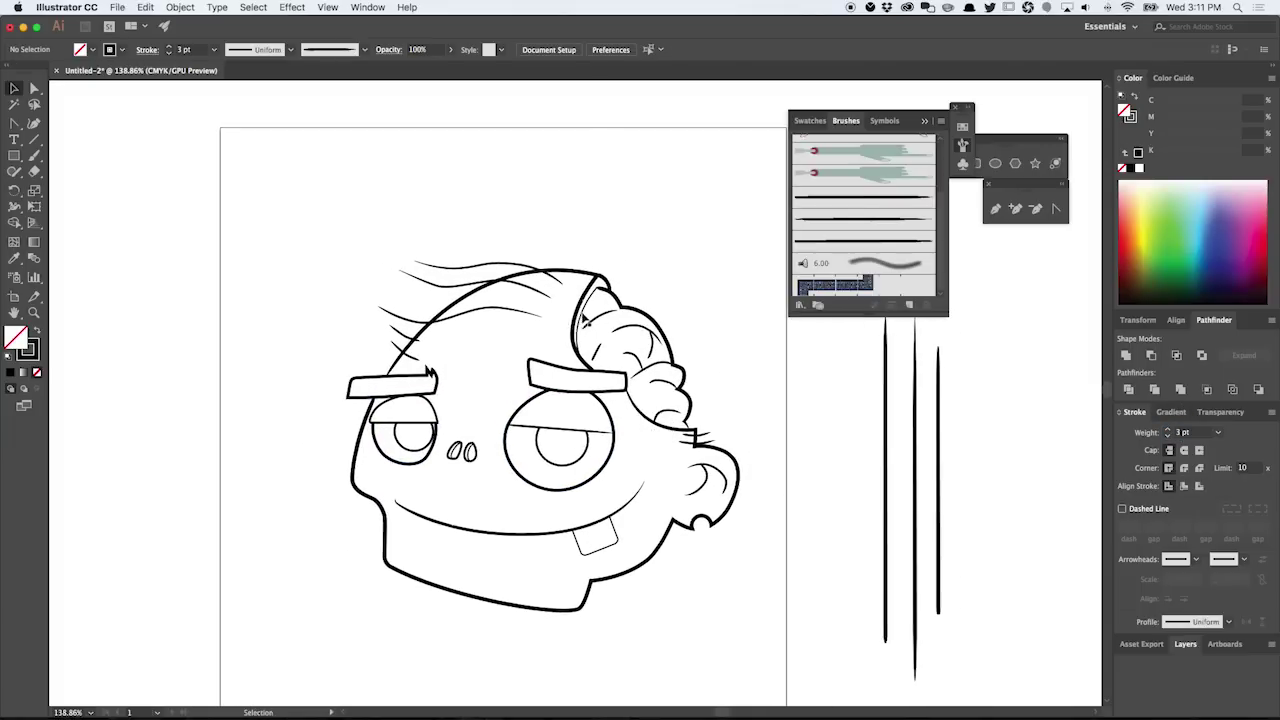
click(580, 322)
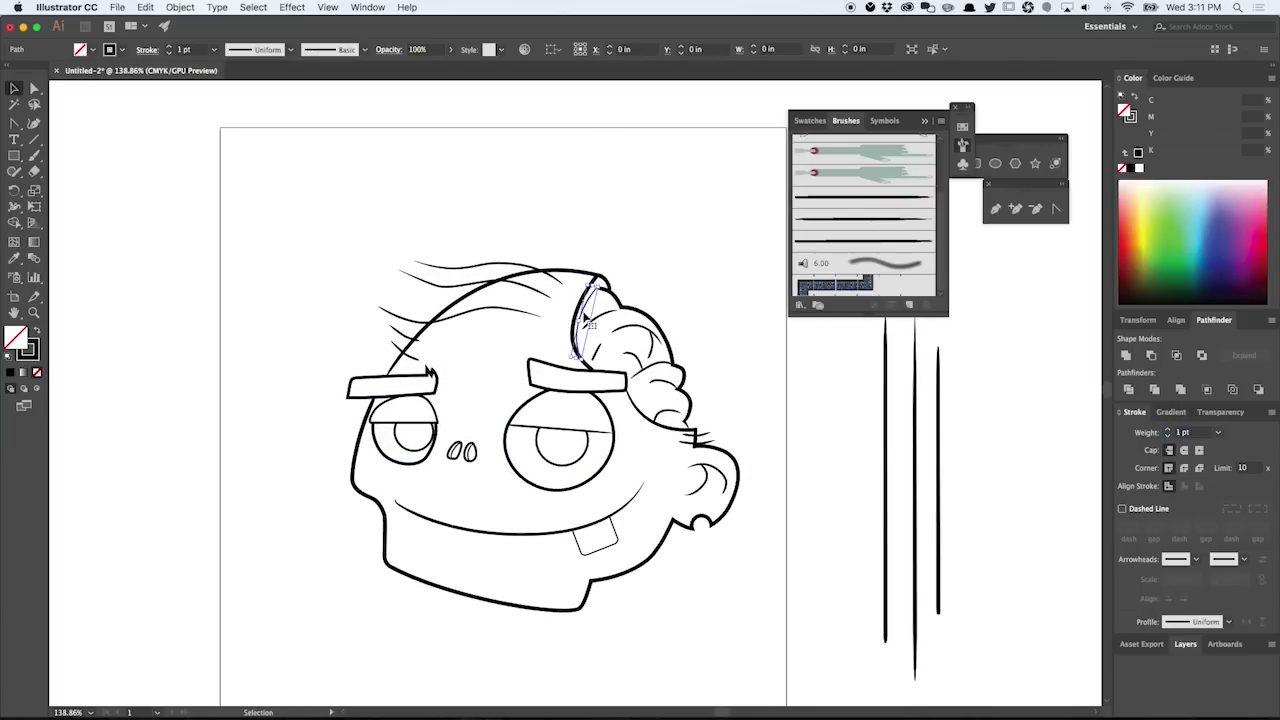
click(899, 199)
click(634, 225)
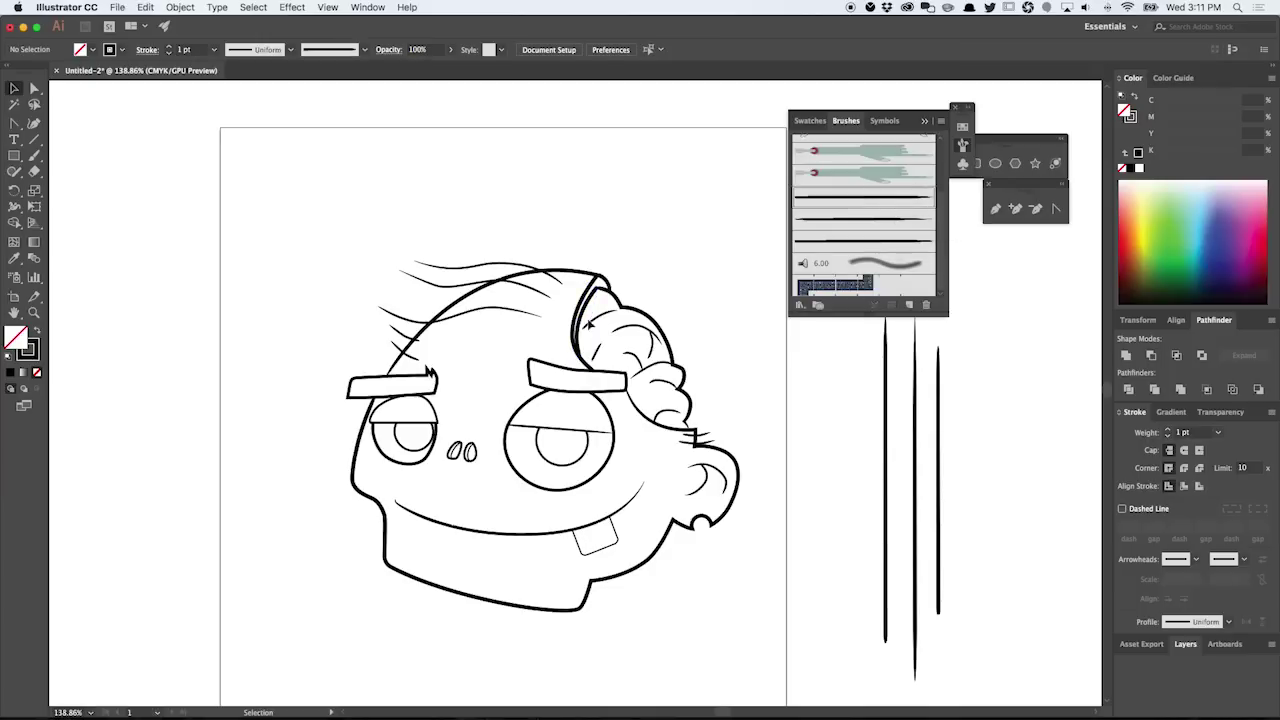
click(600, 300)
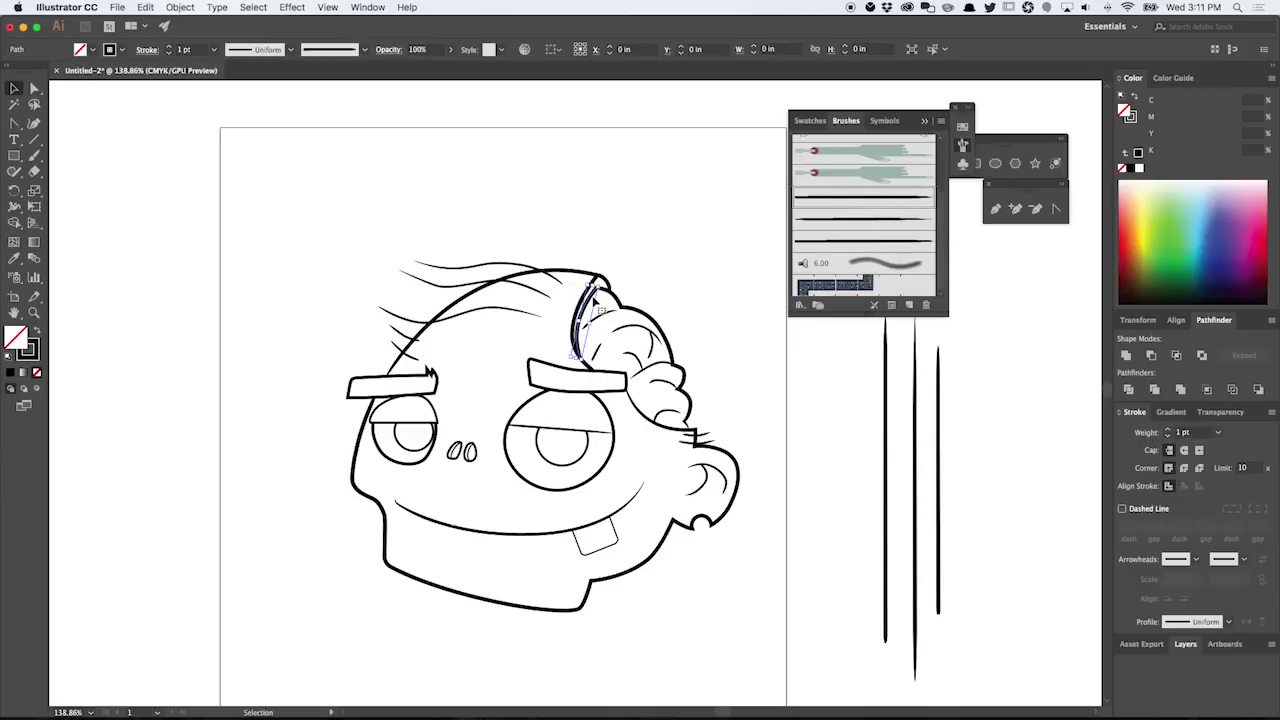
click(1218, 432)
click(1232, 111)
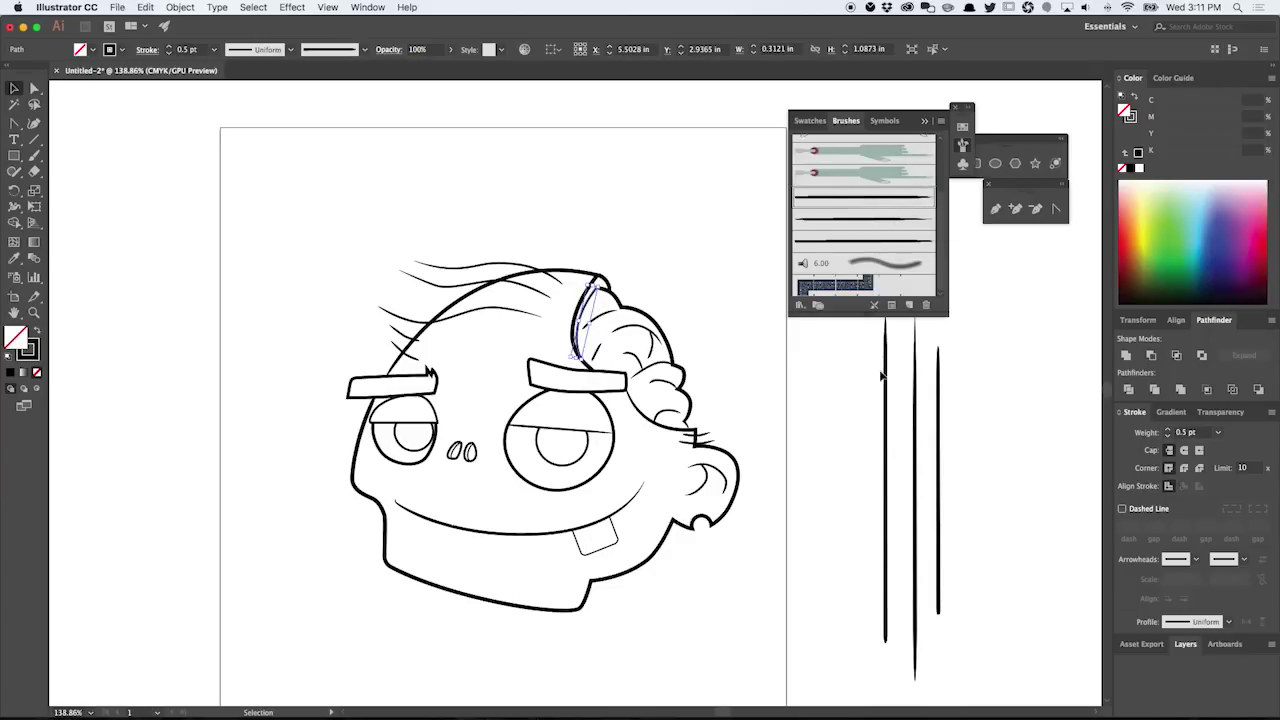
click(775, 484)
Step: Apply the second tapered black art brush to the tooth outline and set its stroke weight to 0.5 pt
click(604, 546)
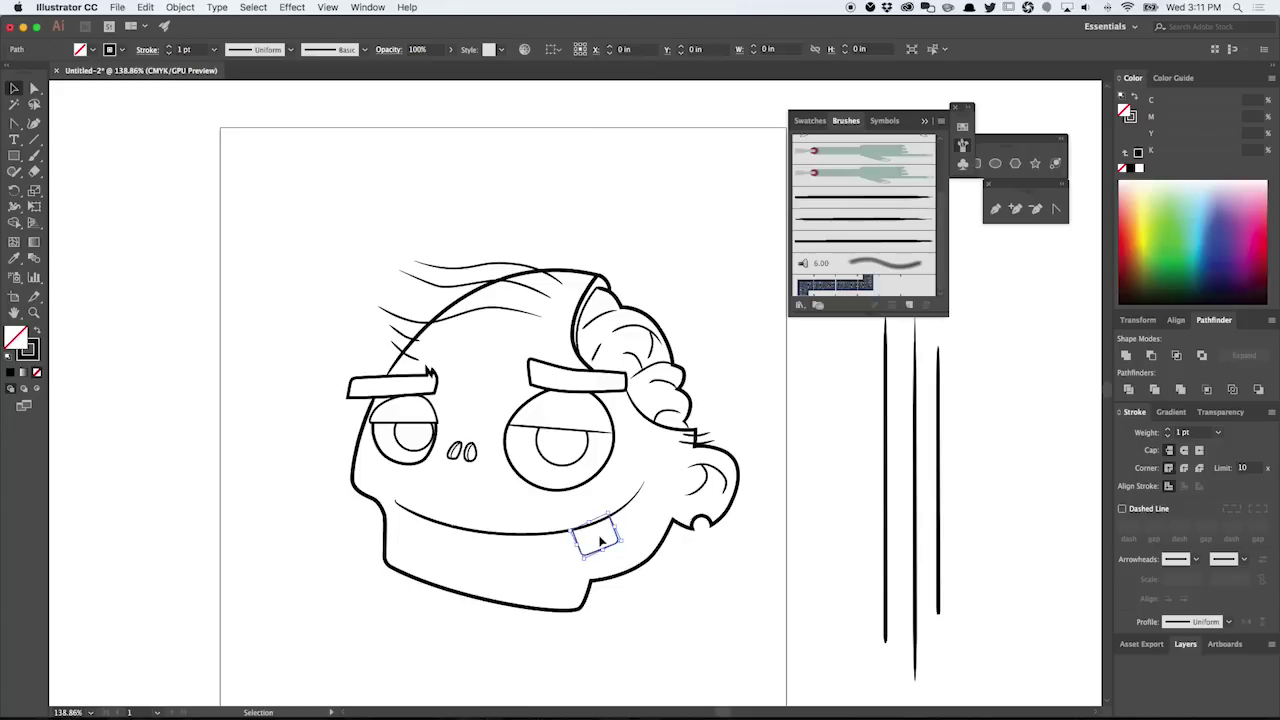
click(864, 218)
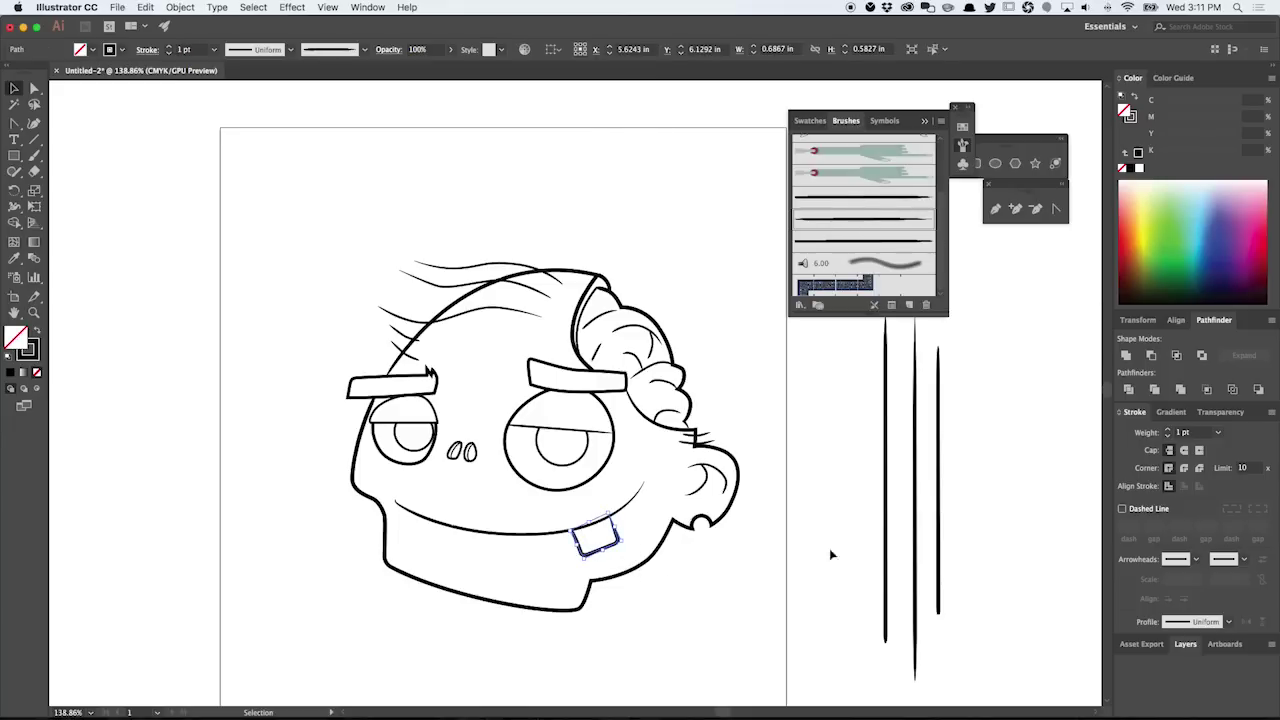
click(1218, 432)
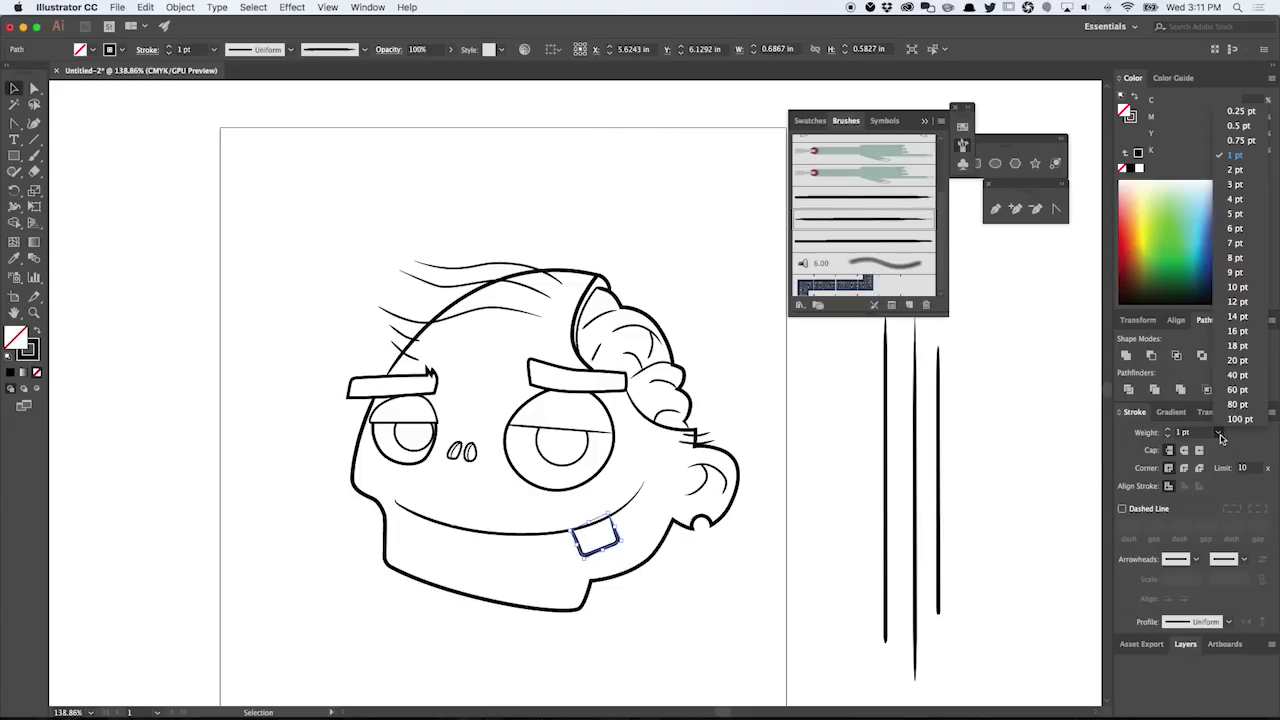
click(1243, 130)
click(686, 623)
Step: Set the stroke weight of the head's outer contour to 2 pt, covering the face, ear, skull and exposed brain outlines together
drag(686, 623, 629, 600)
scroll(629, 598, up, 3)
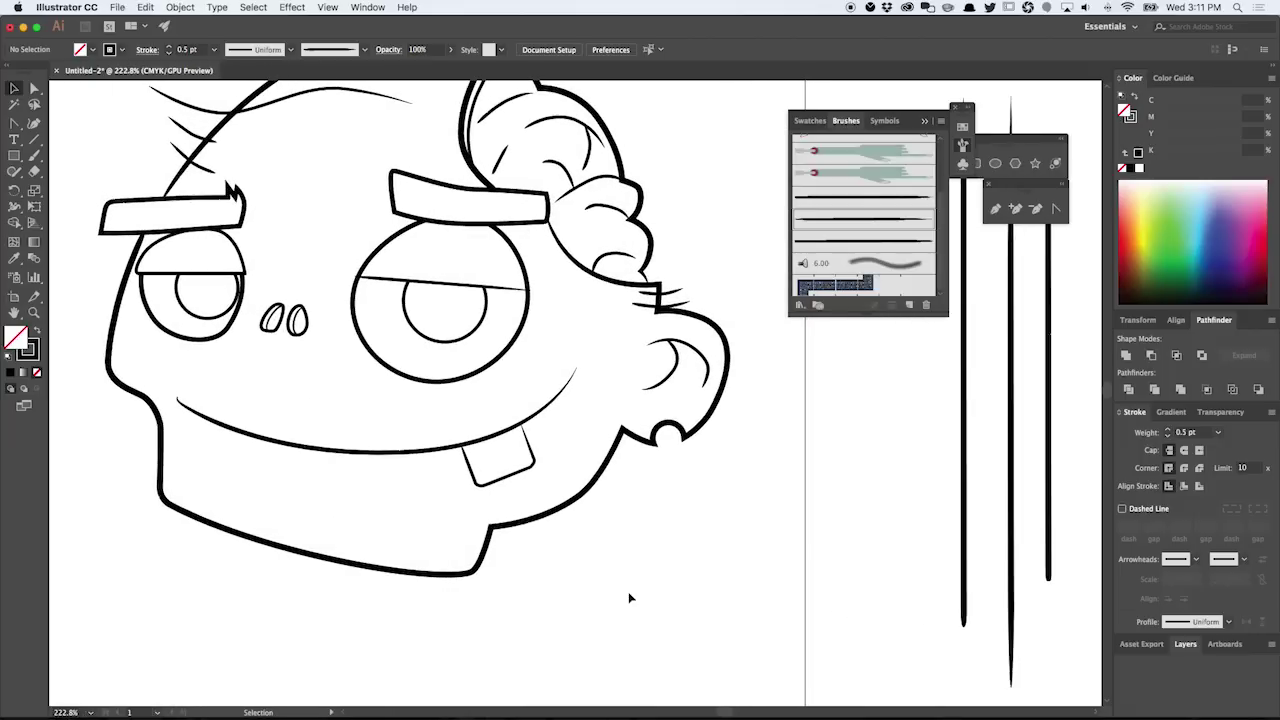
drag(598, 526, 666, 617)
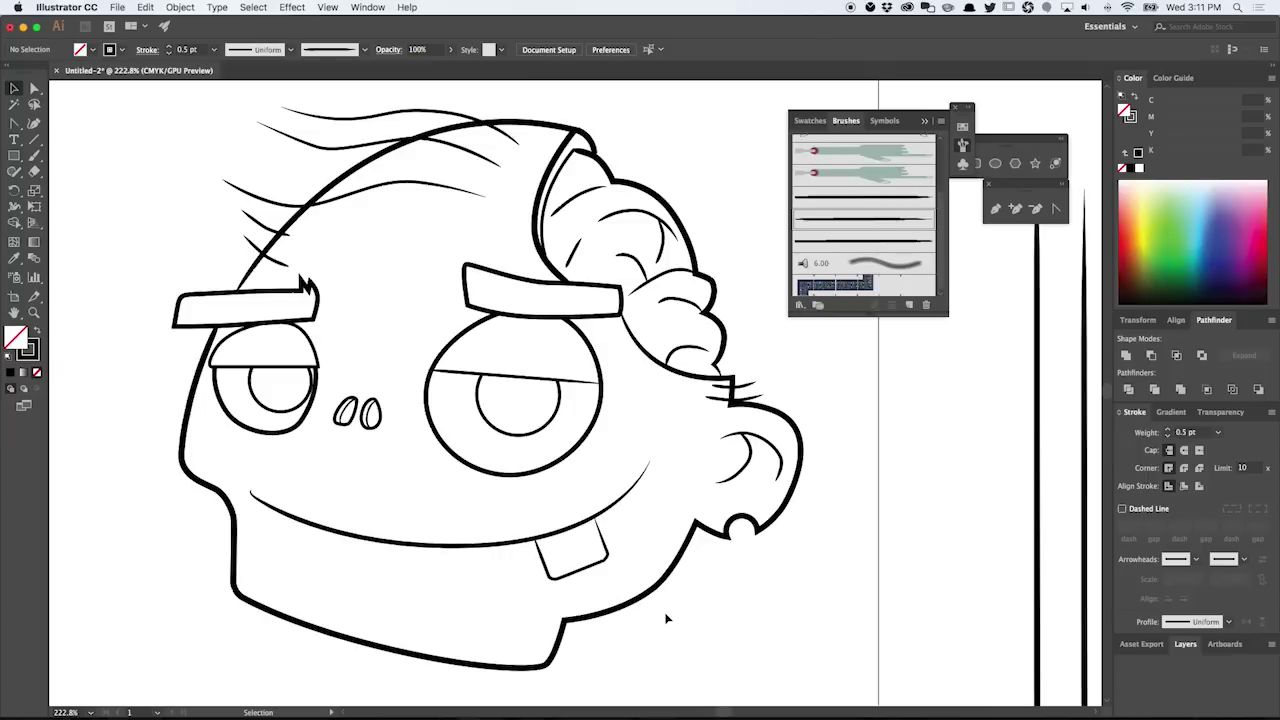
click(637, 572)
drag(590, 422, 625, 509)
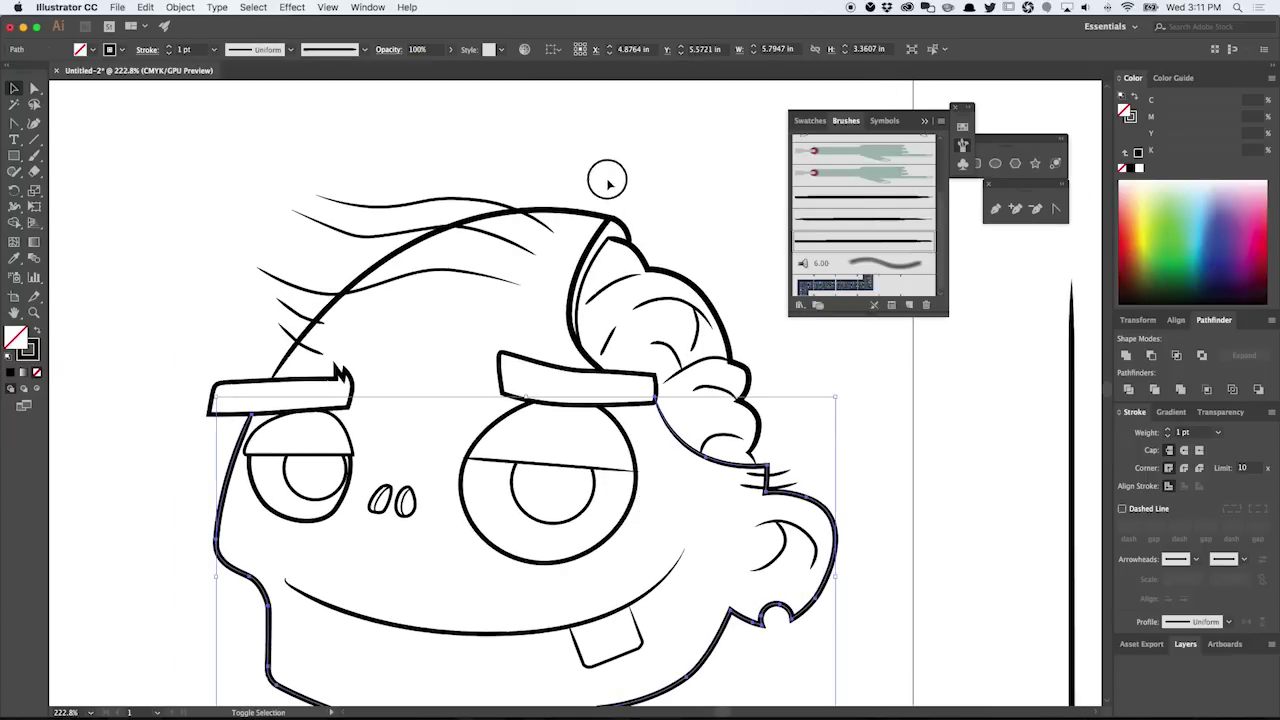
shift+click(571, 222)
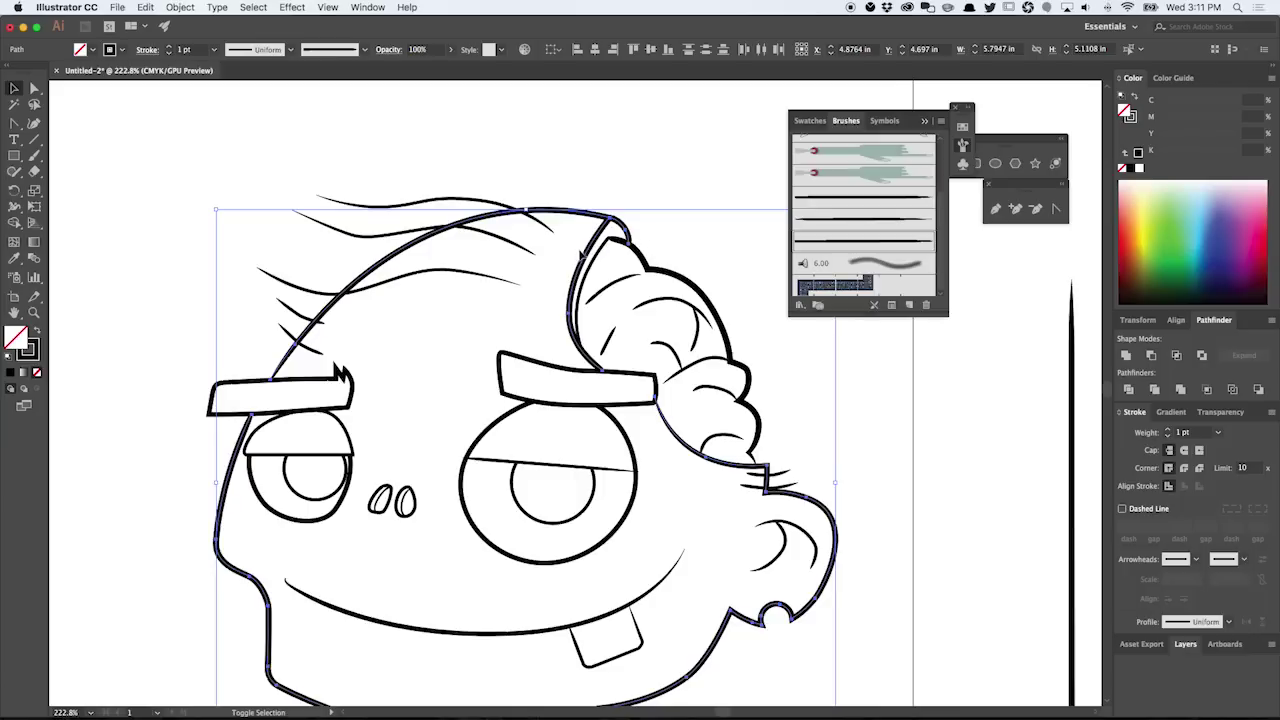
shift+click(588, 260)
shift+click(608, 240)
shift+click(596, 240)
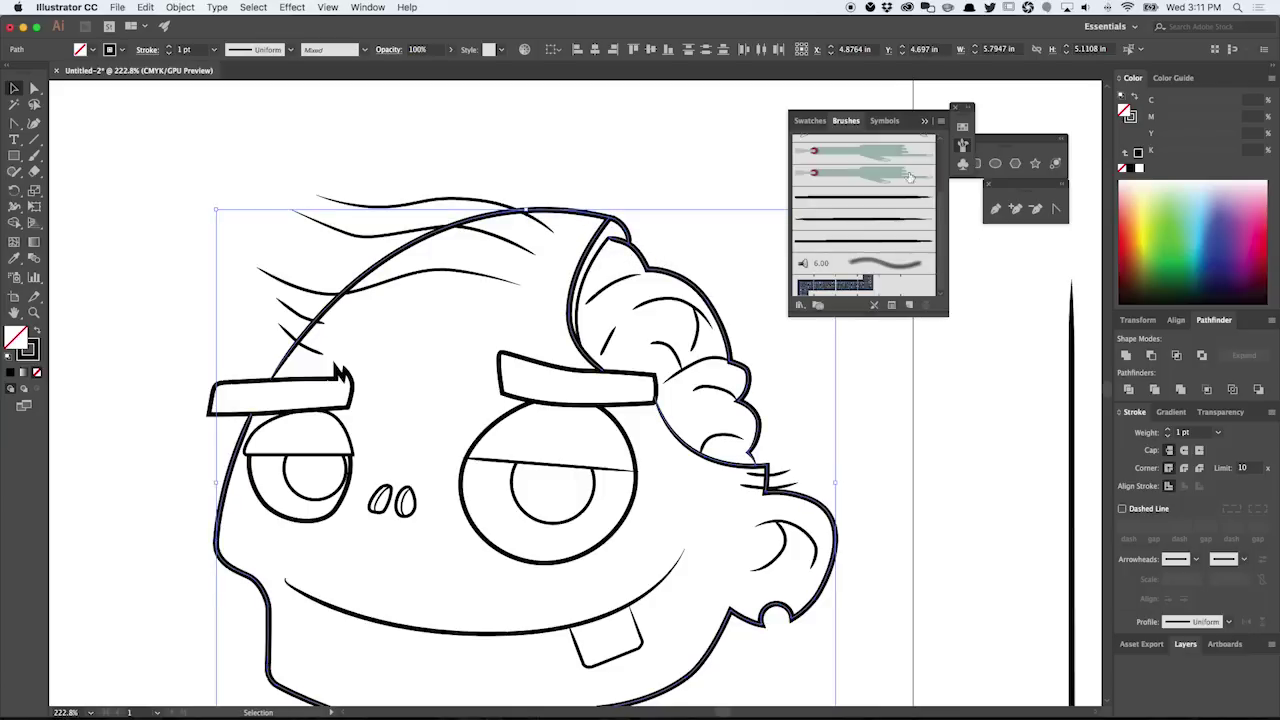
click(1219, 432)
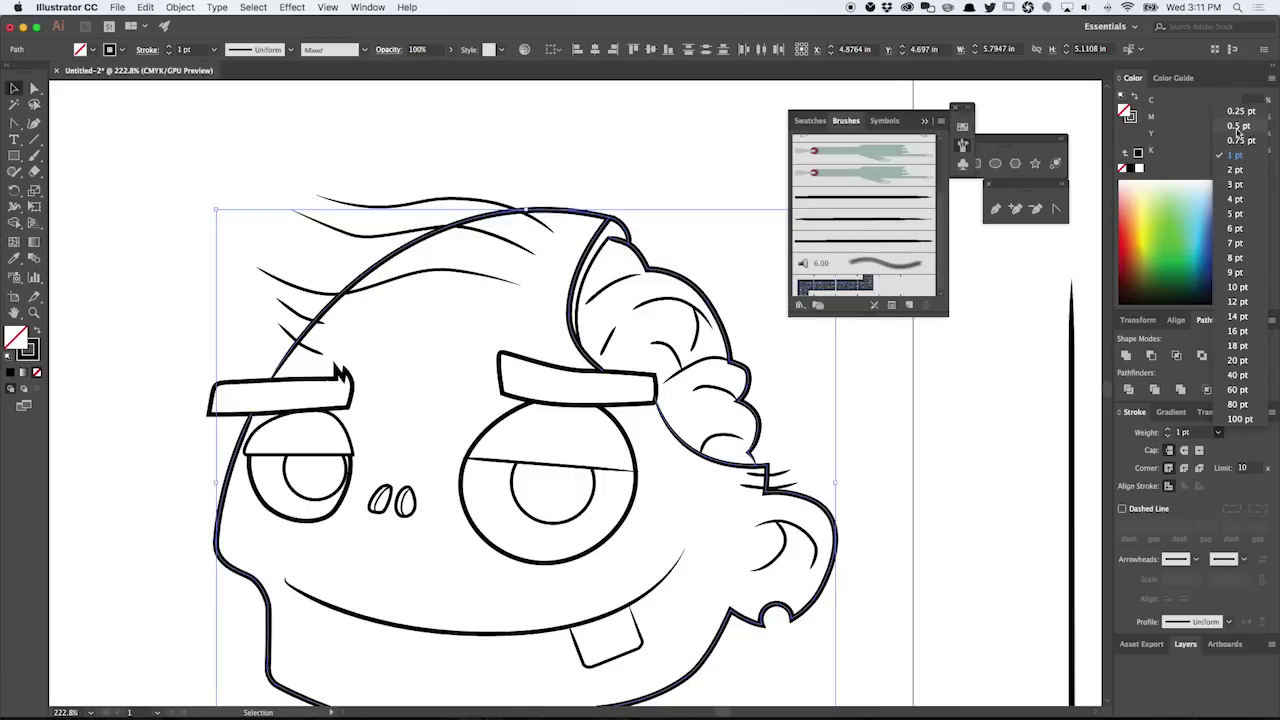
click(1241, 175)
click(914, 457)
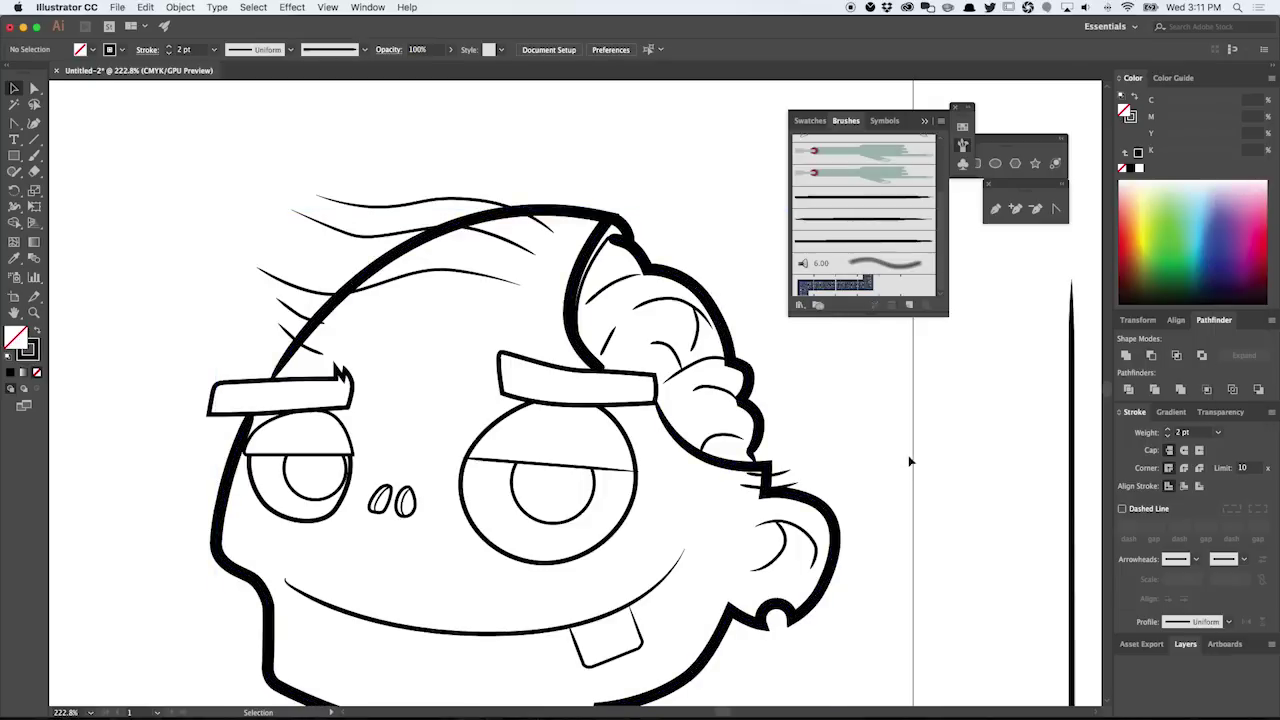
Step: Add an anchor point to the skull outline just below its corner at the brain opening and split the path there
scroll(880, 475, down, 5)
mouse_move(836, 535)
mouse_down()
mouse_move(706, 523)
mouse_move(590, 474)
mouse_up()
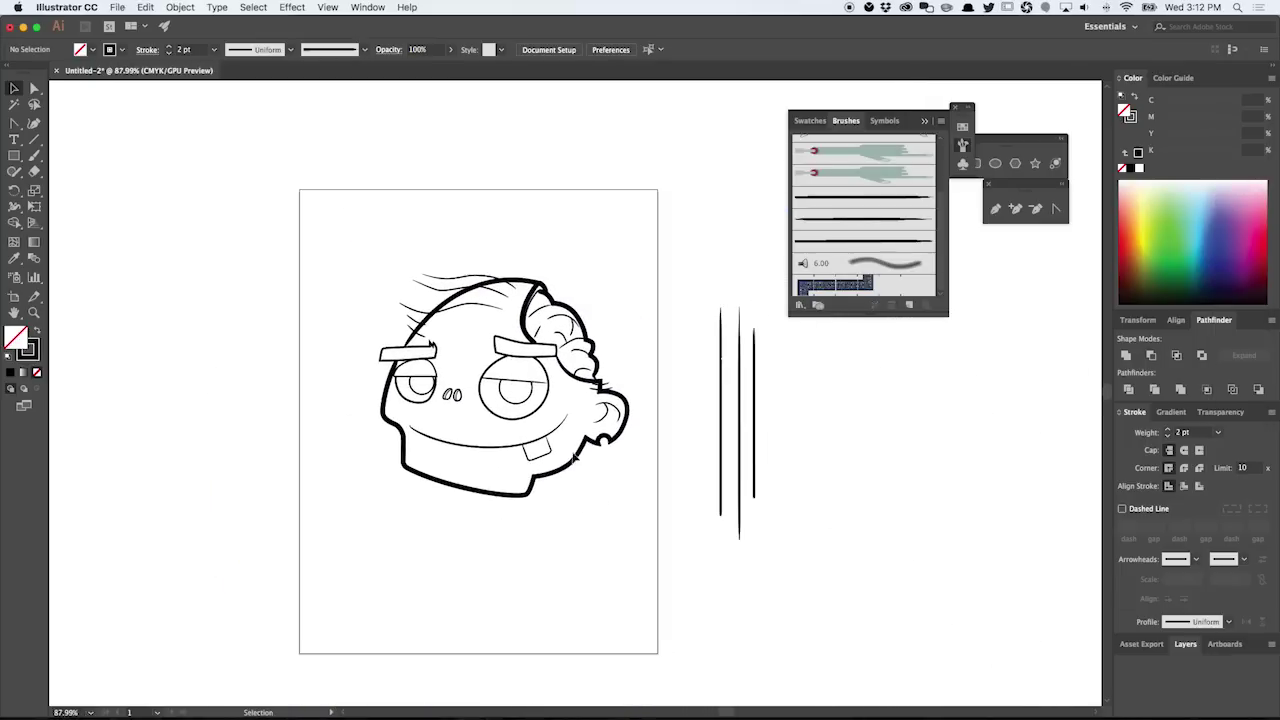
scroll(583, 405, up, 2)
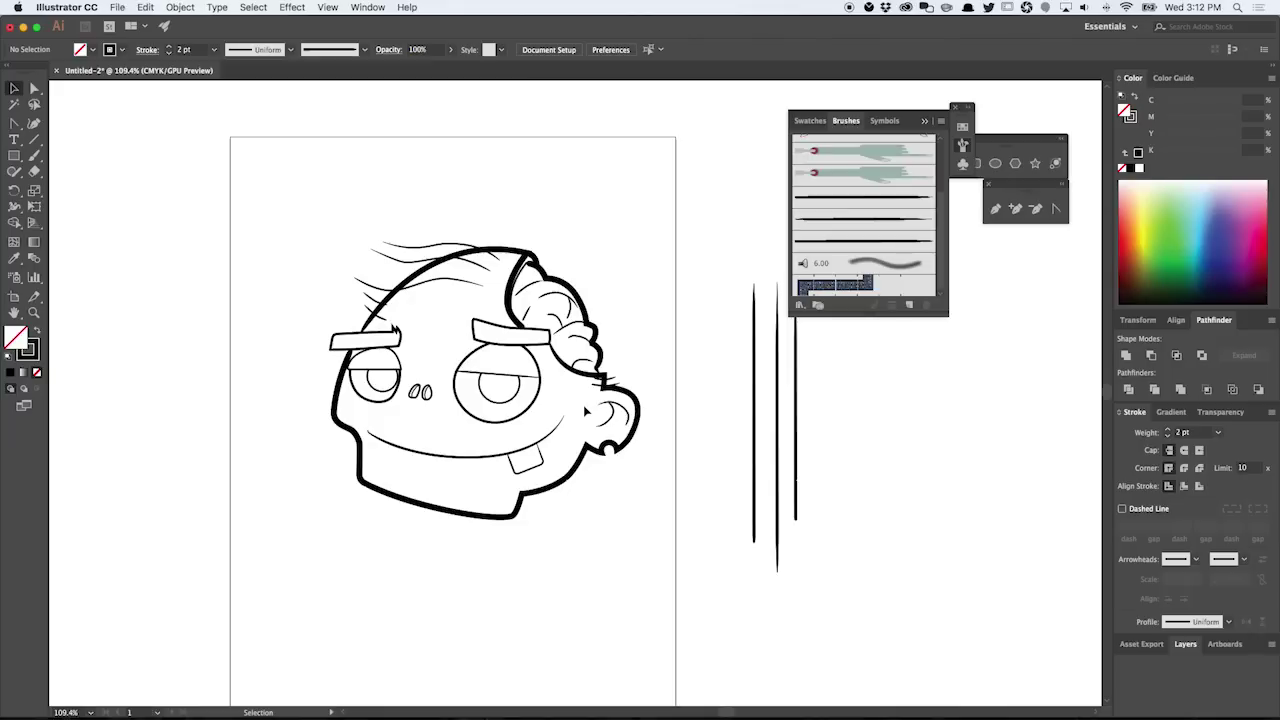
scroll(520, 316, up, 8)
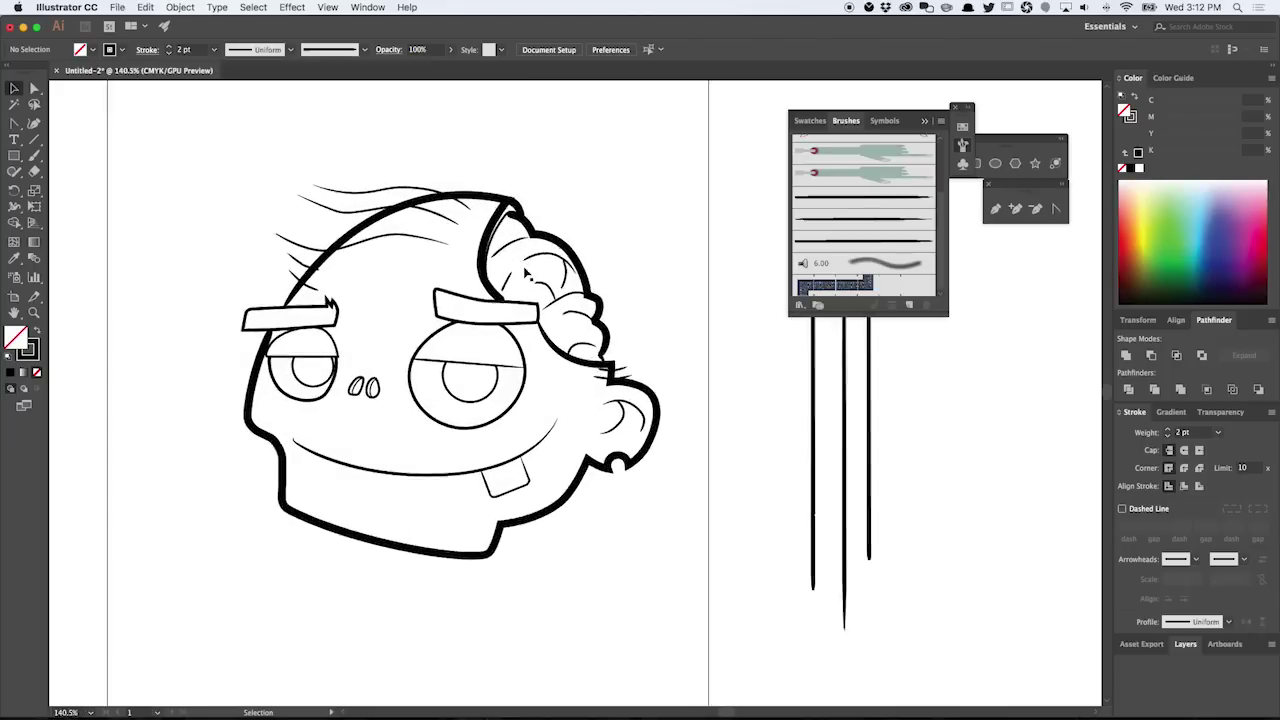
scroll(520, 316, up, 10)
scroll(520, 316, left, 3)
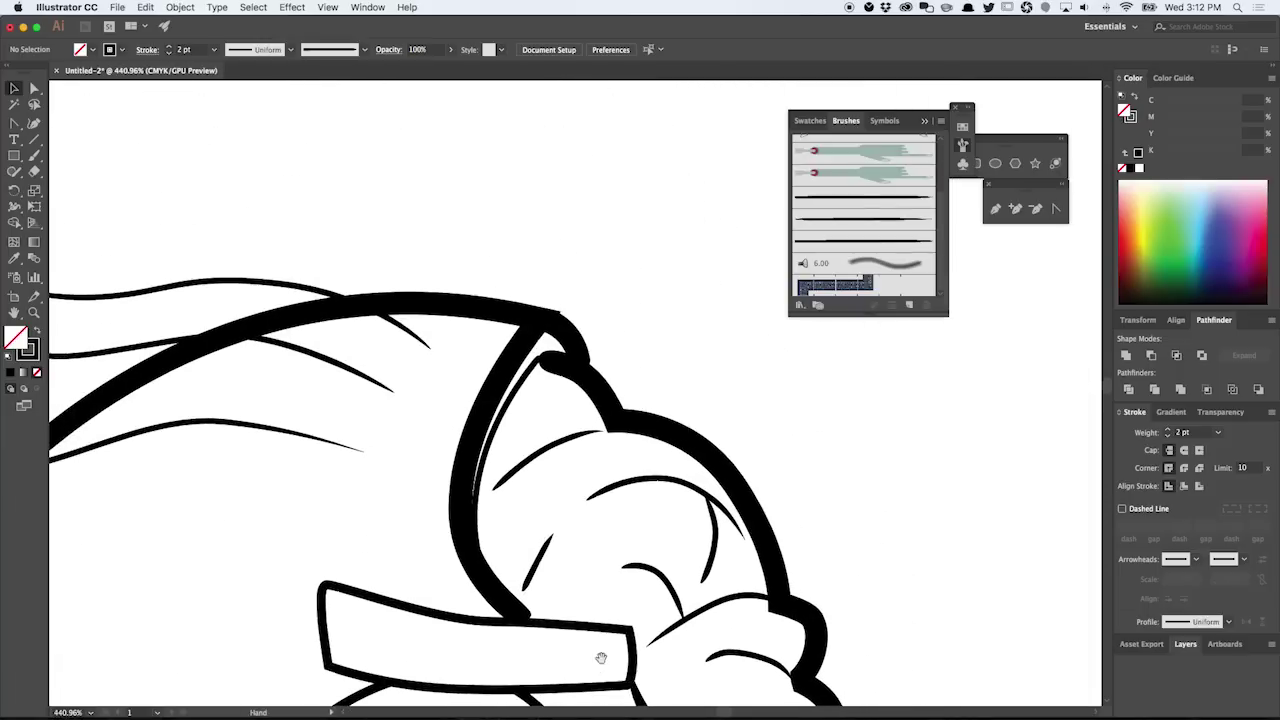
click(34, 88)
click(431, 352)
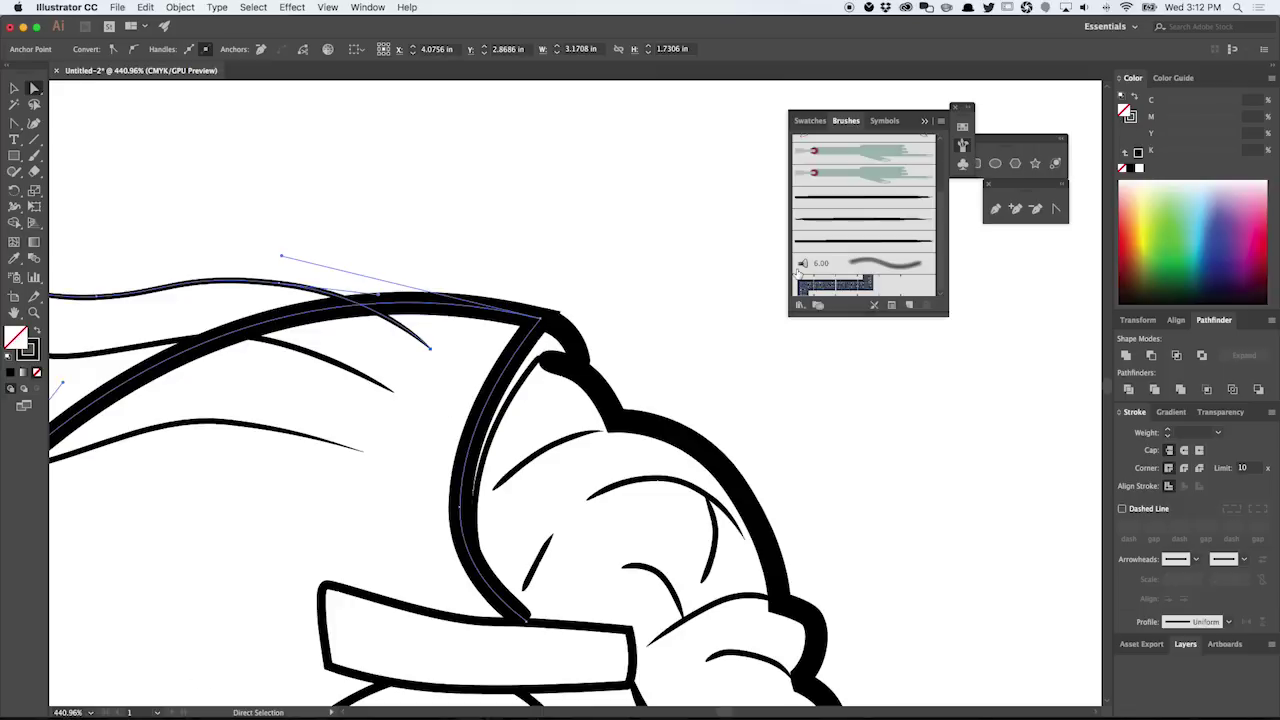
click(1014, 209)
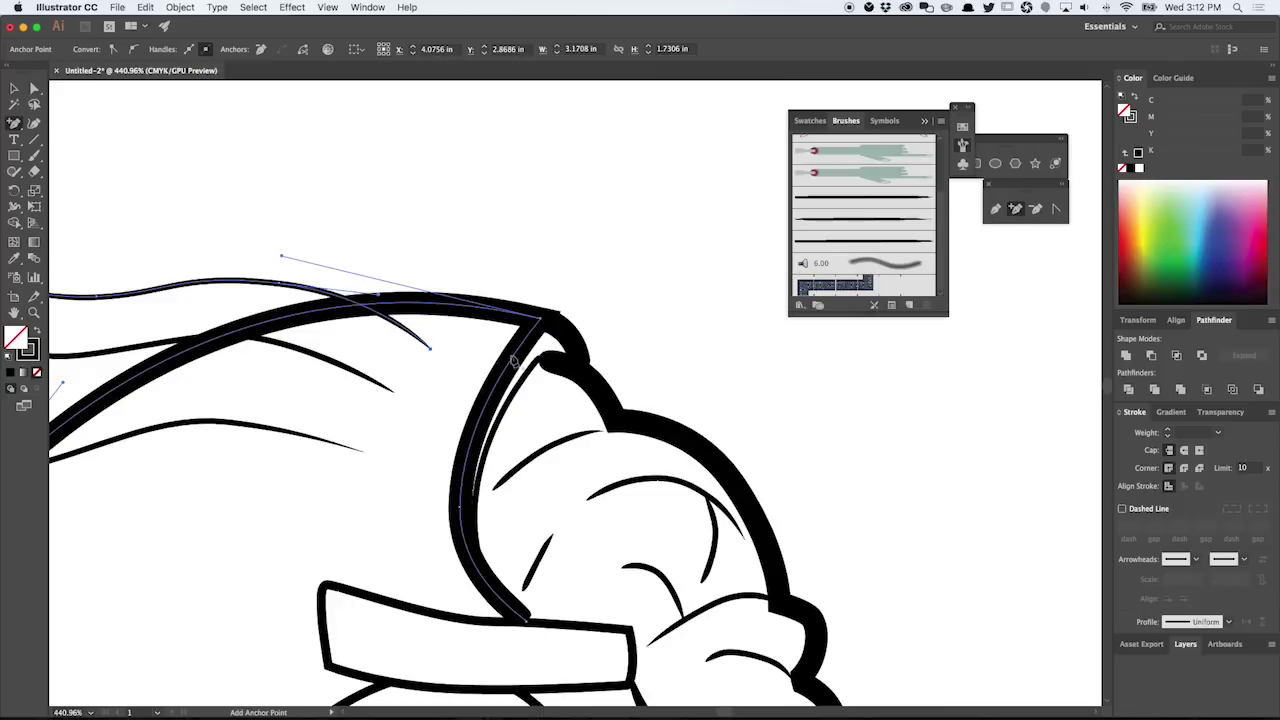
click(537, 330)
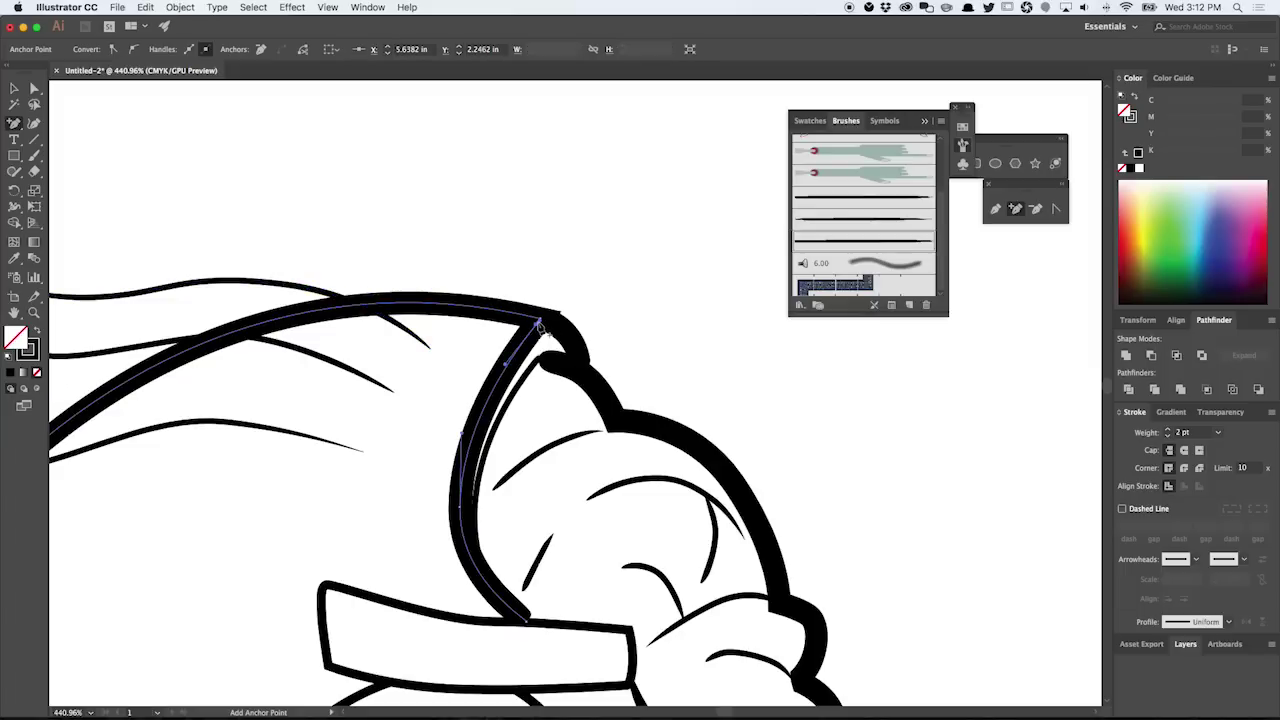
click(538, 328)
click(538, 327)
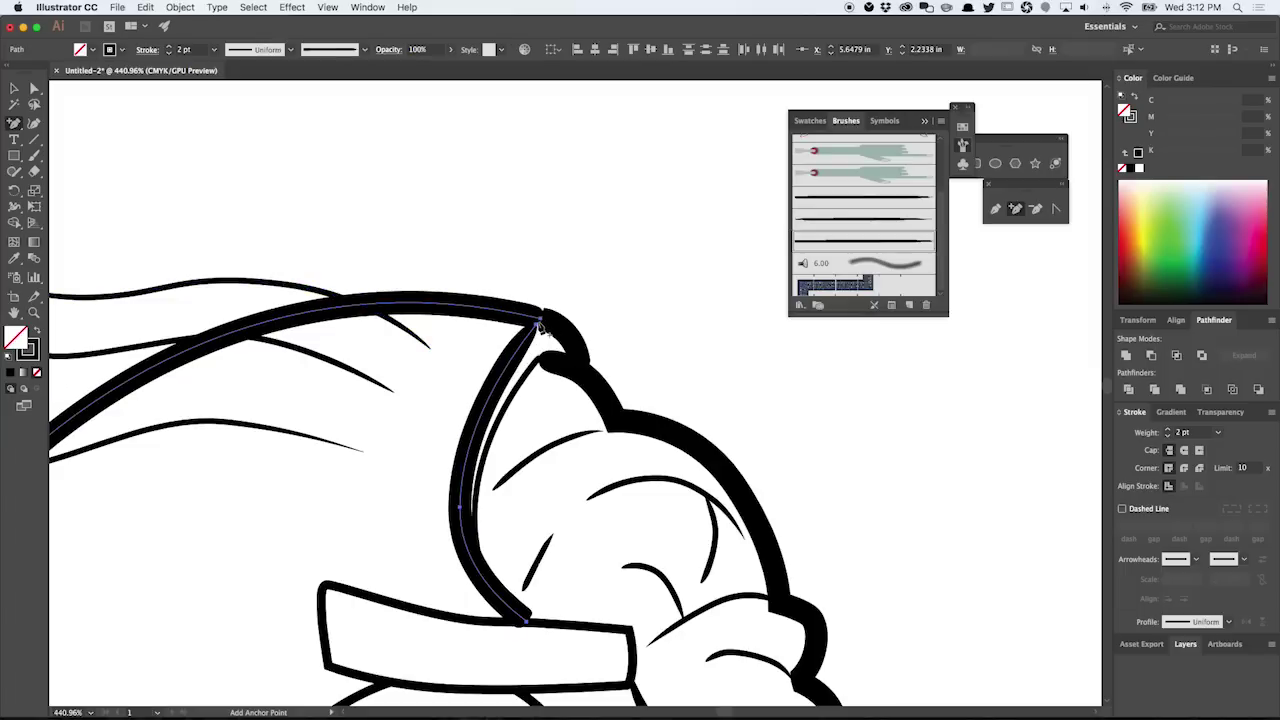
Step: Set the stroke weight of the separated skull edge along the brain opening to 0.75 pt
click(34, 88)
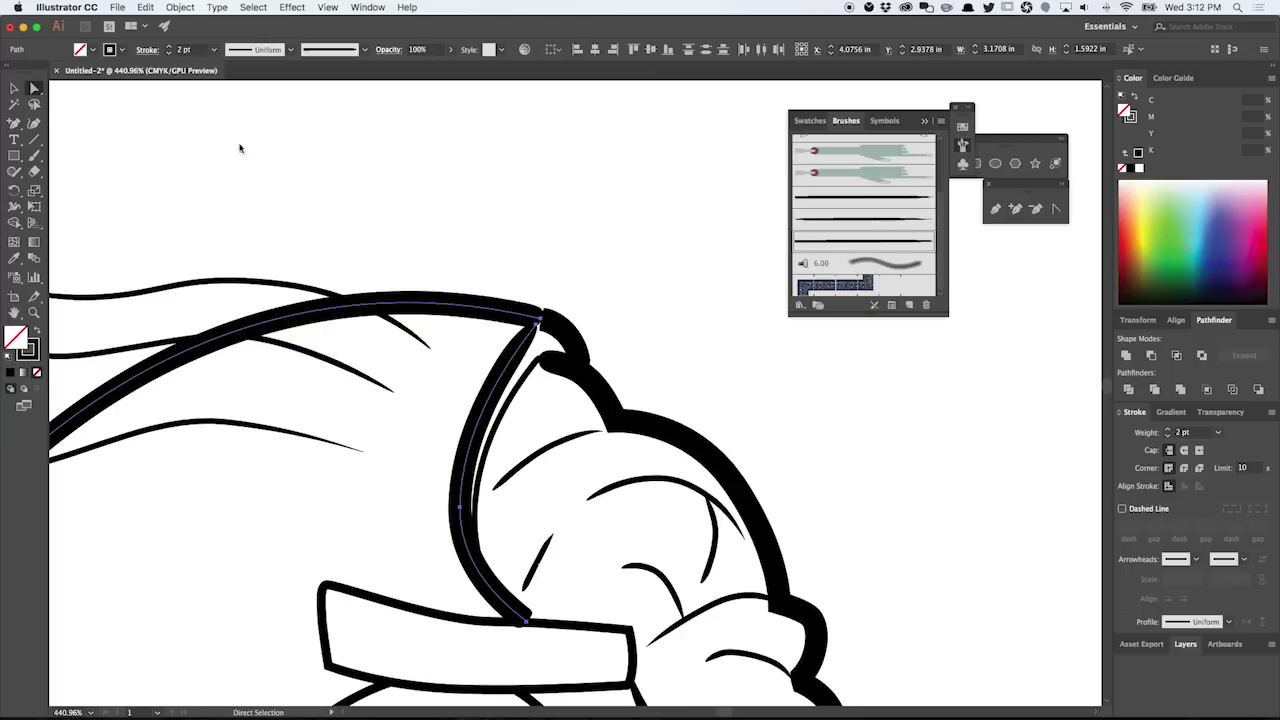
click(500, 300)
click(495, 395)
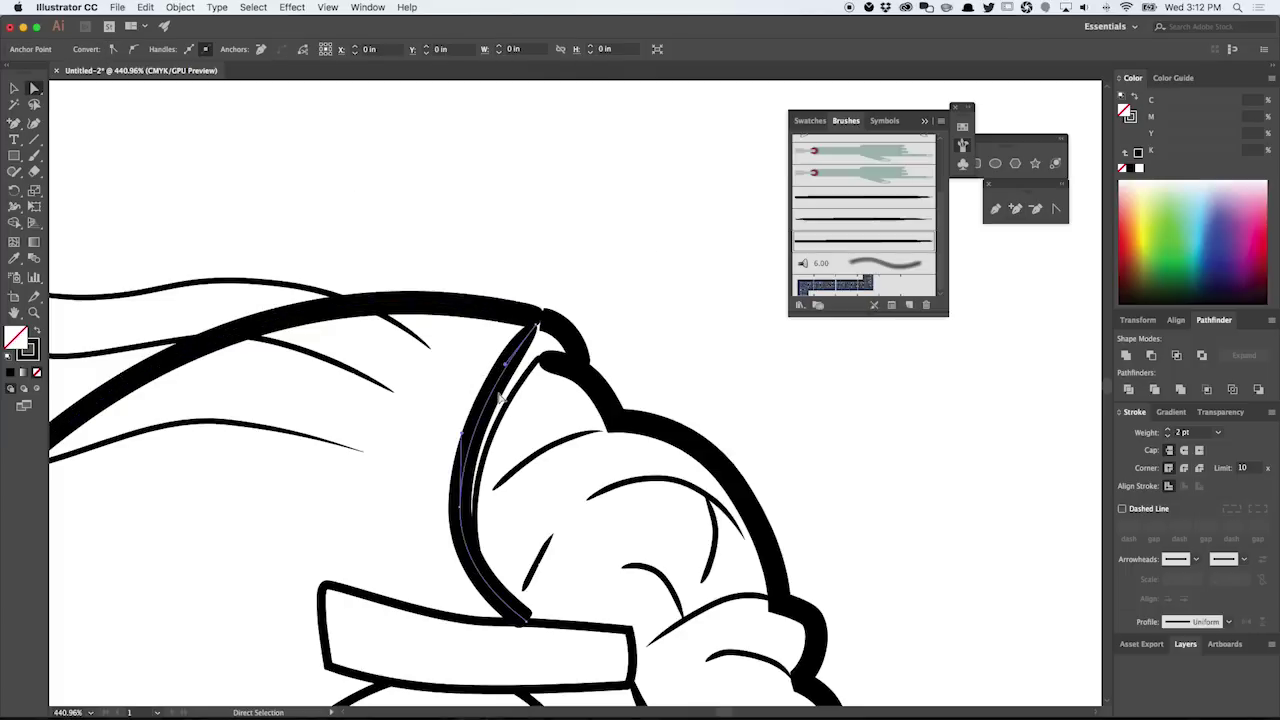
click(1219, 433)
click(1236, 142)
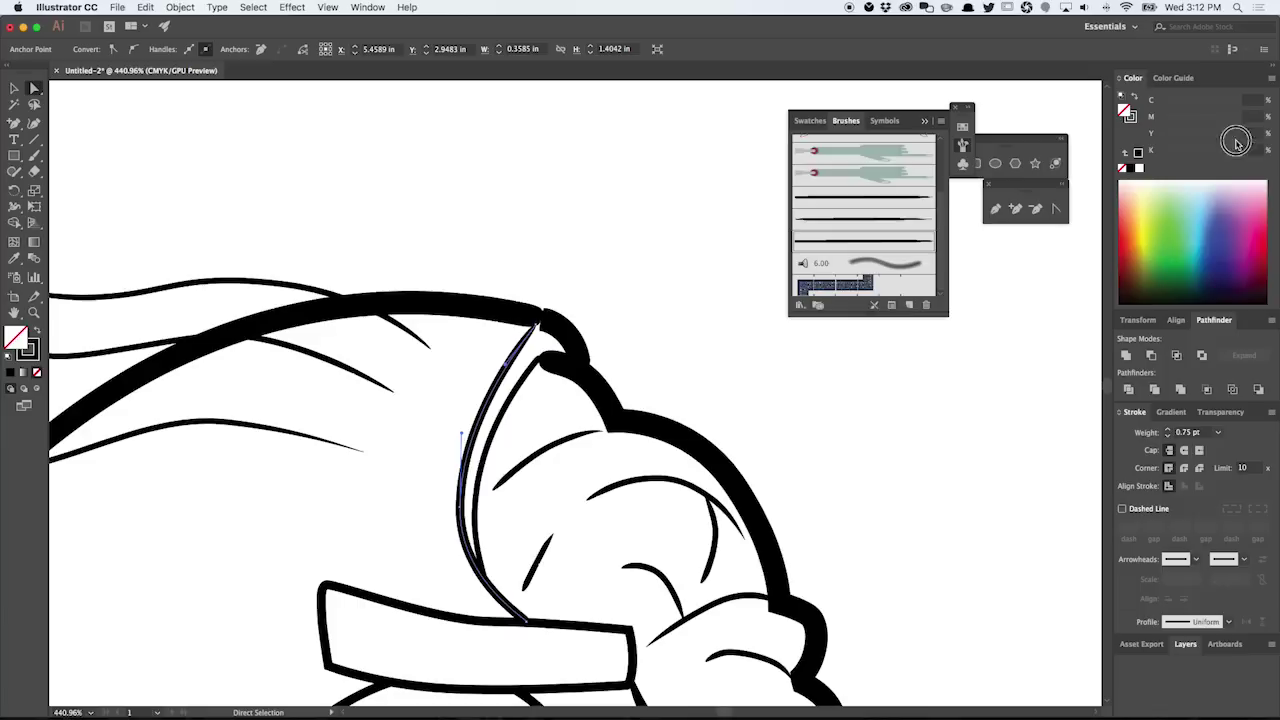
click(715, 298)
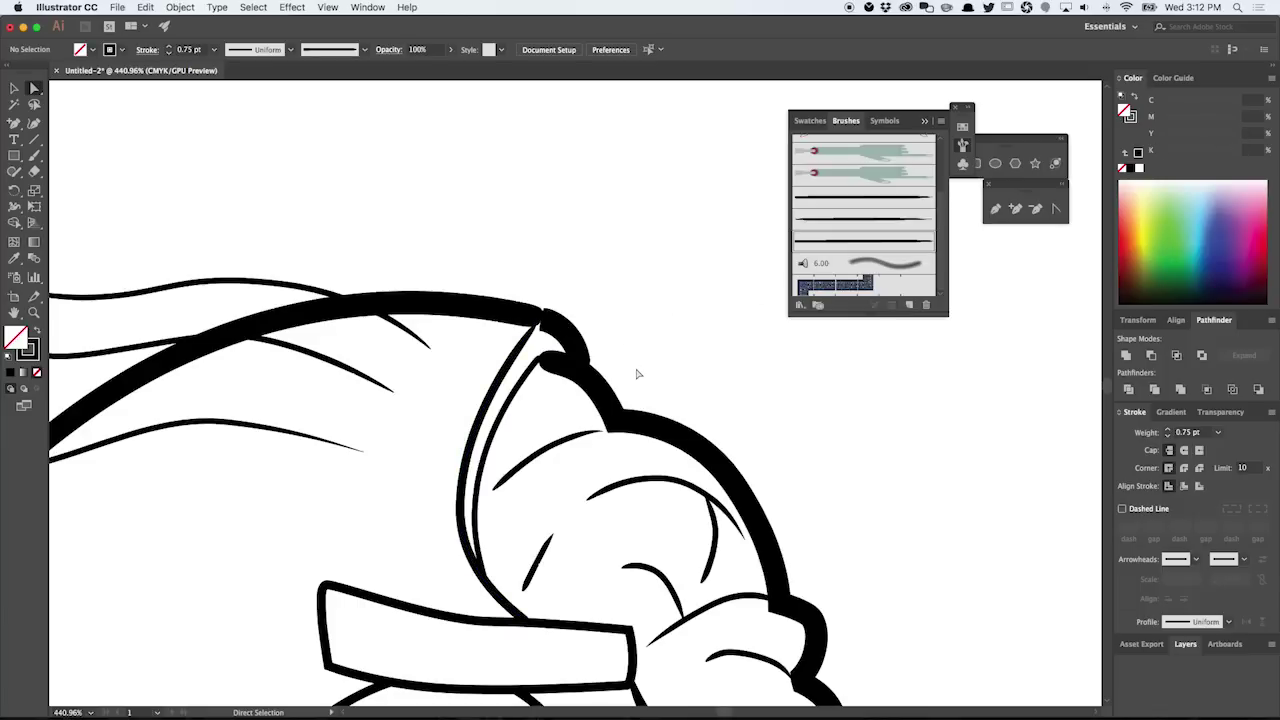
Step: Select the whole head drawing and move it up and slightly left on the artboard
scroll(636, 374, down, 5)
scroll(666, 440, up, 2)
scroll(664, 438, up, 2)
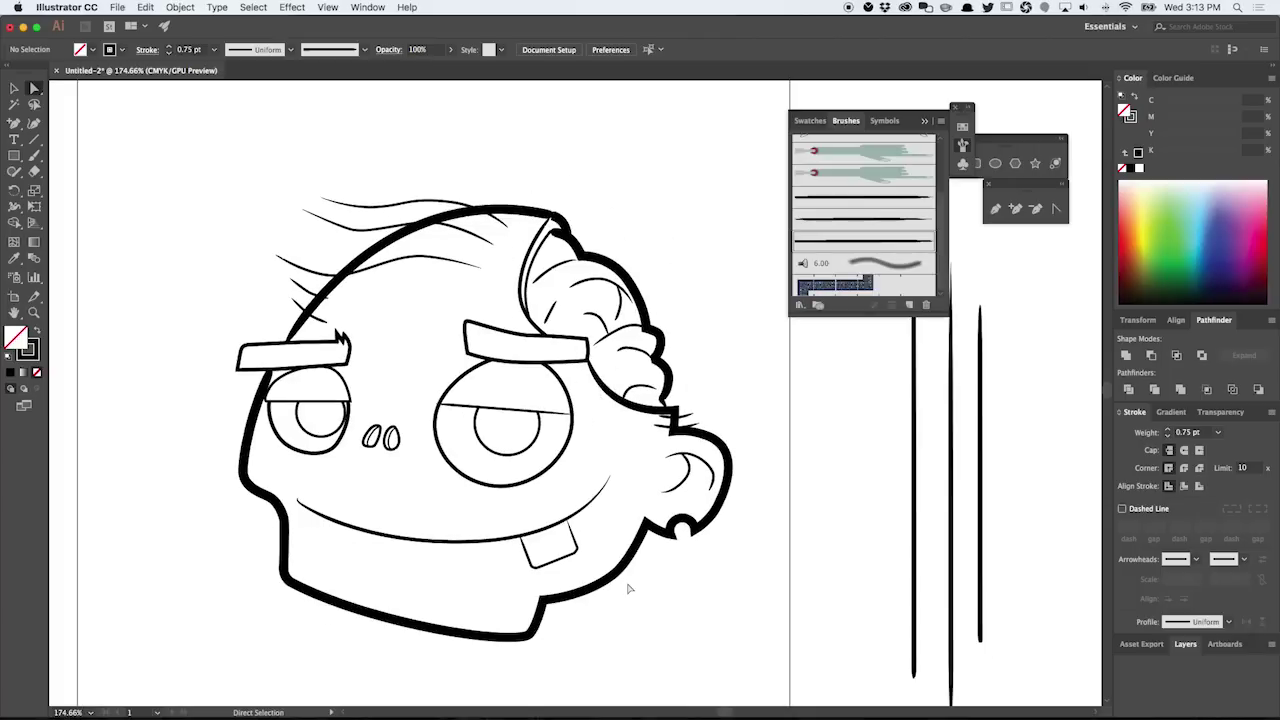
scroll(558, 240, up, 7)
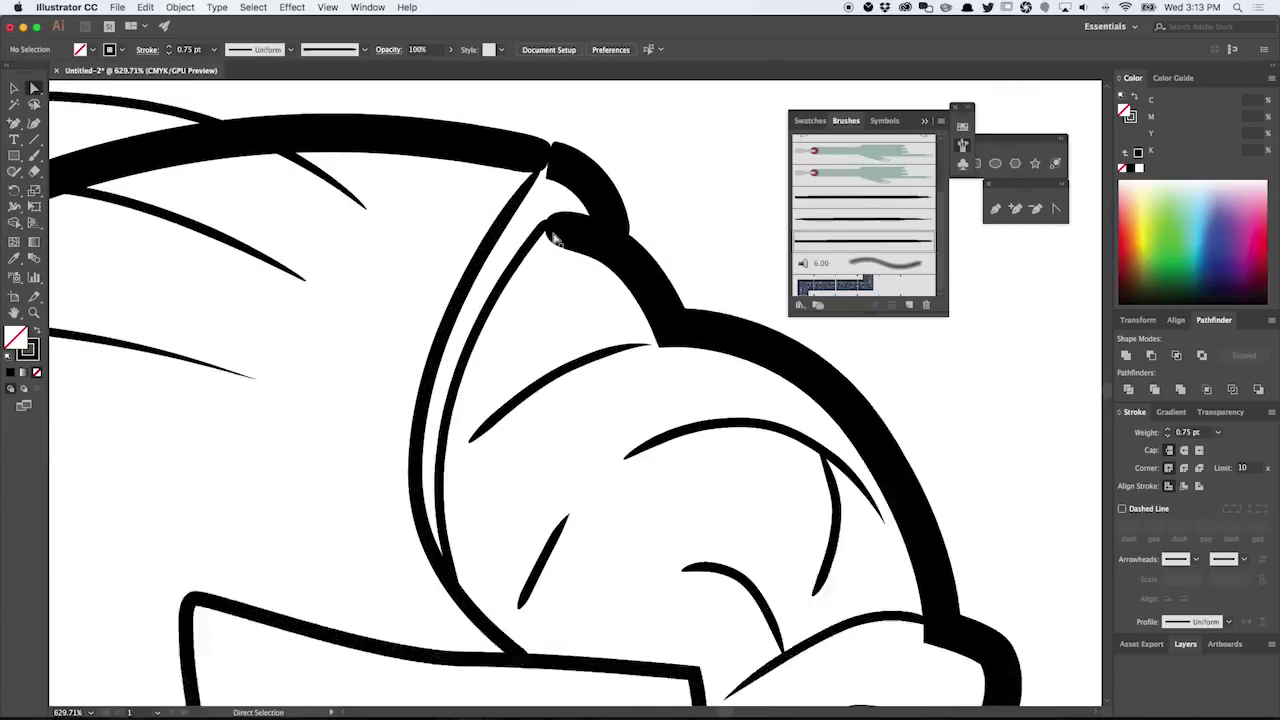
scroll(558, 240, up, 2)
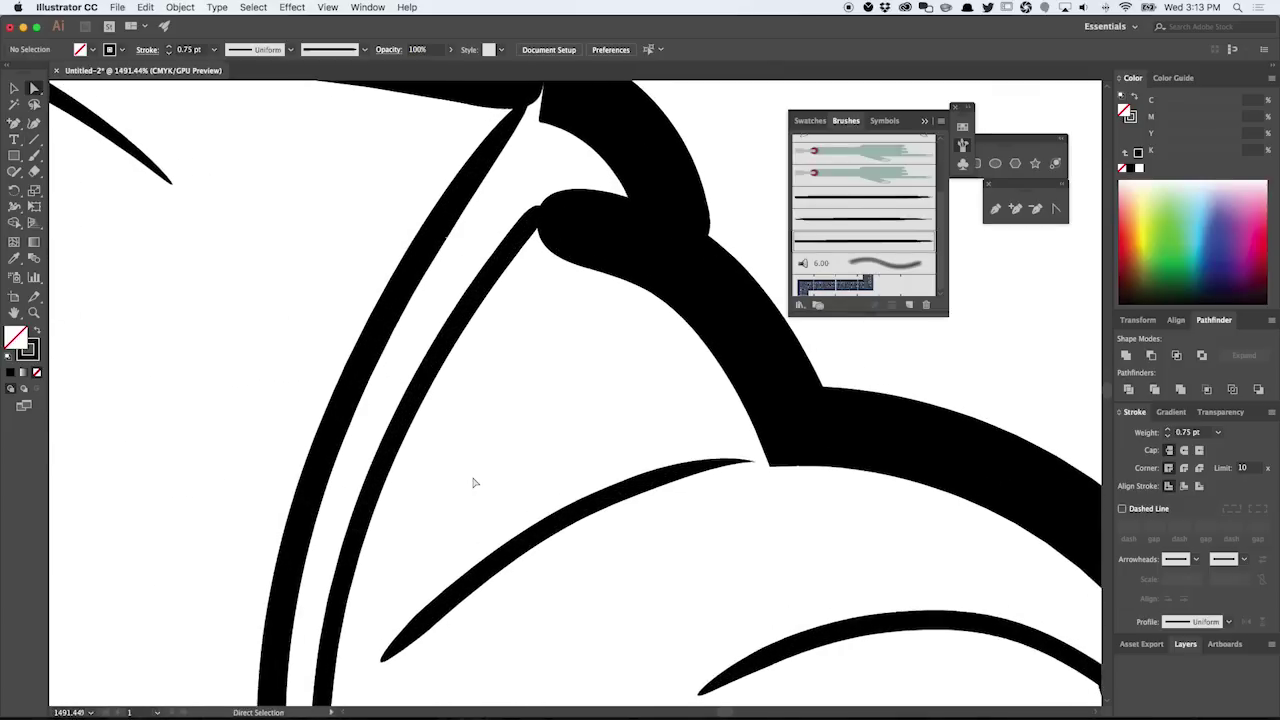
scroll(474, 483, down, 9)
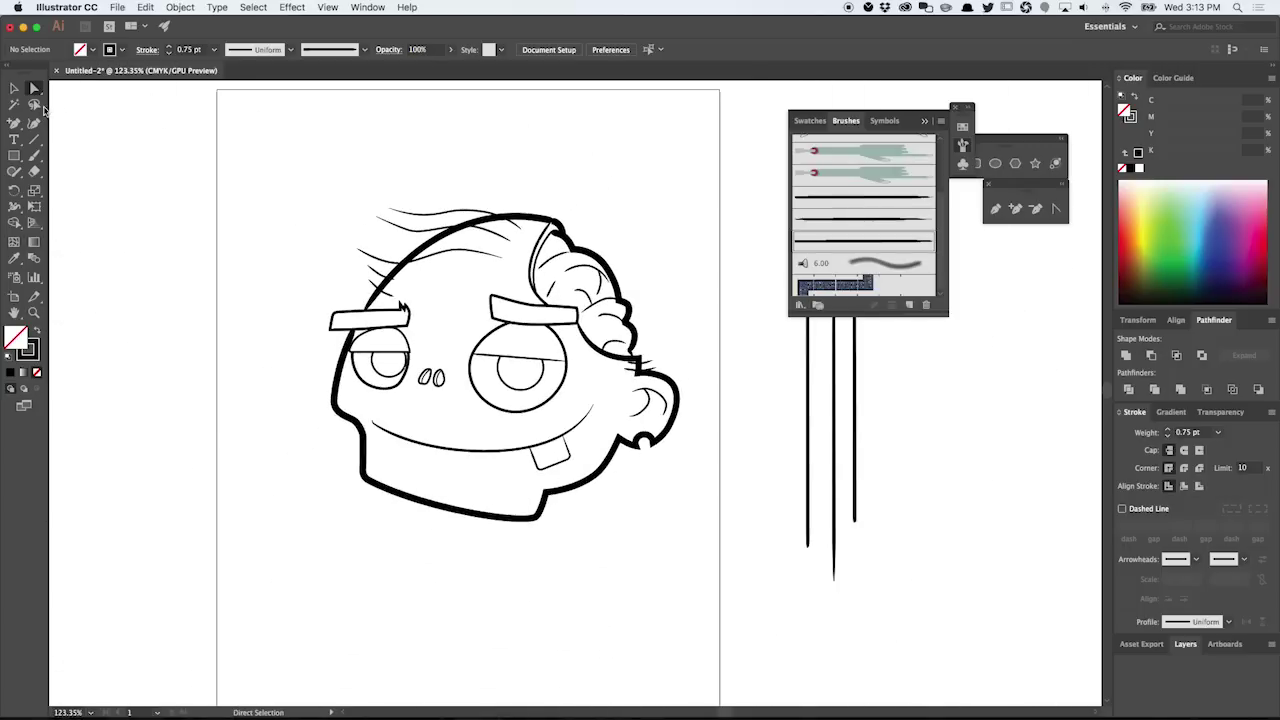
click(14, 89)
drag(682, 559, 277, 131)
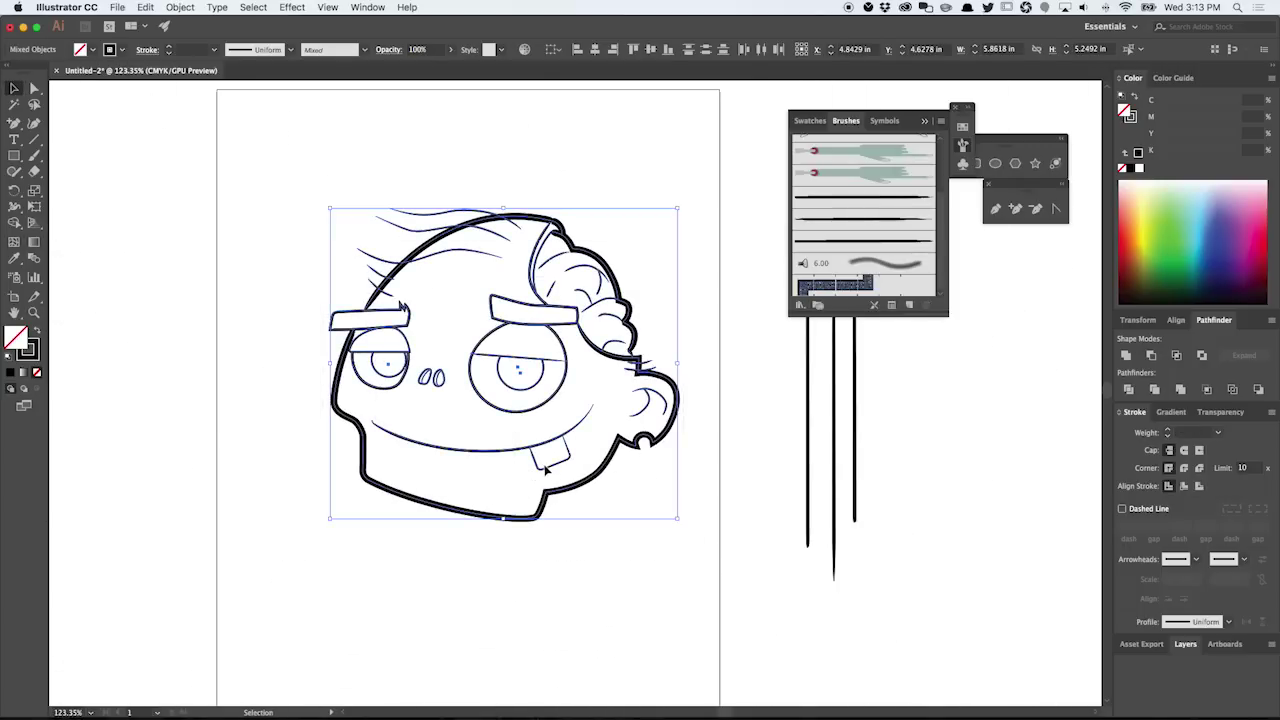
drag(545, 470, 509, 370)
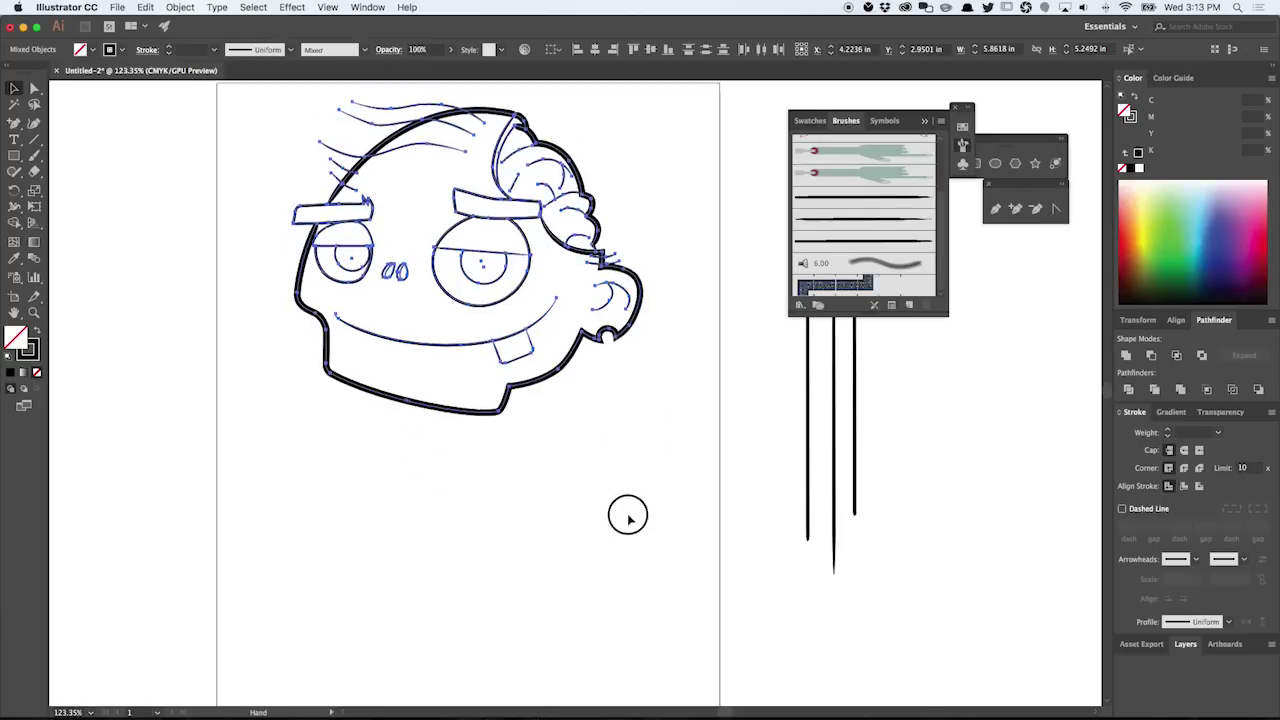
Step: Make a duplicate of the whole head drawing and place it below the artboard as a spare
drag(628, 537, 635, 363)
drag(548, 212, 558, 513)
drag(581, 556, 554, 317)
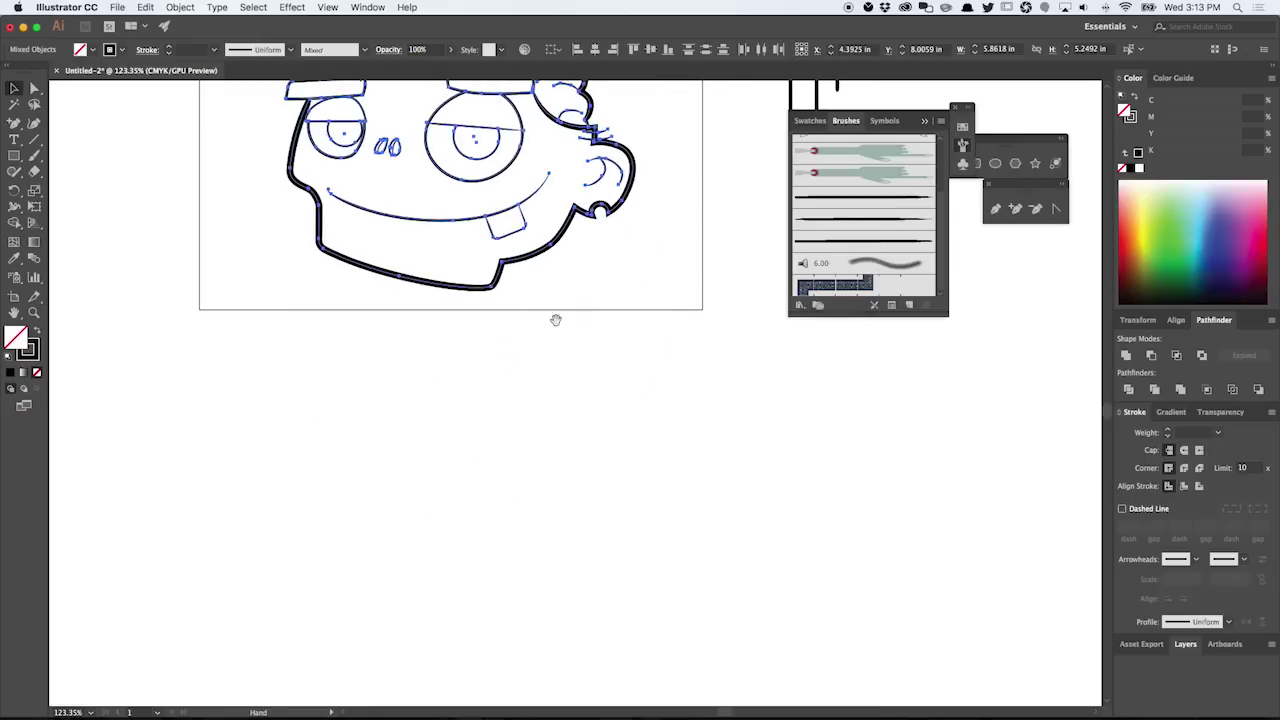
drag(635, 252, 644, 287)
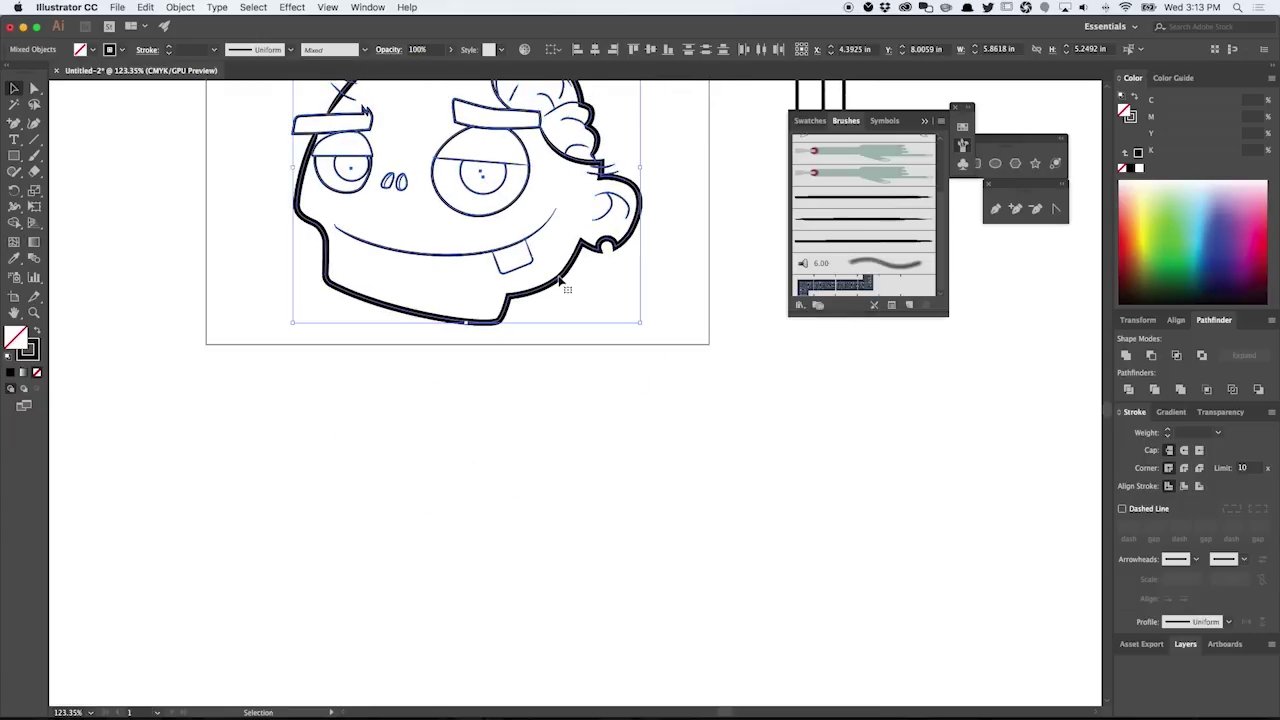
drag(561, 285, 565, 680)
drag(660, 274, 689, 640)
Step: Select the original head drawing and move it straight down a little on the artboard
drag(286, 103, 455, 262)
scroll(455, 262, up, 3)
scroll(455, 262, up, 1)
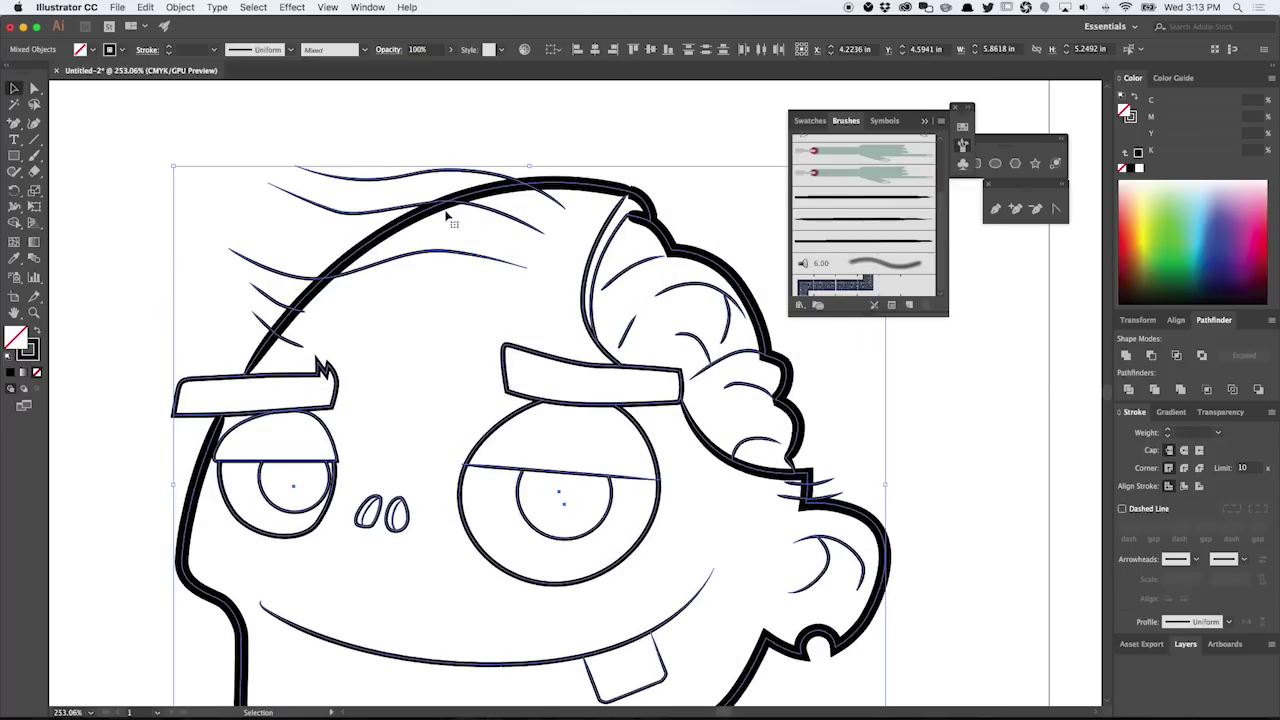
click(692, 168)
Step: Select all the brushed paths of the head and convert them to filled shapes with Outline Stroke
scroll(686, 177, up, 10)
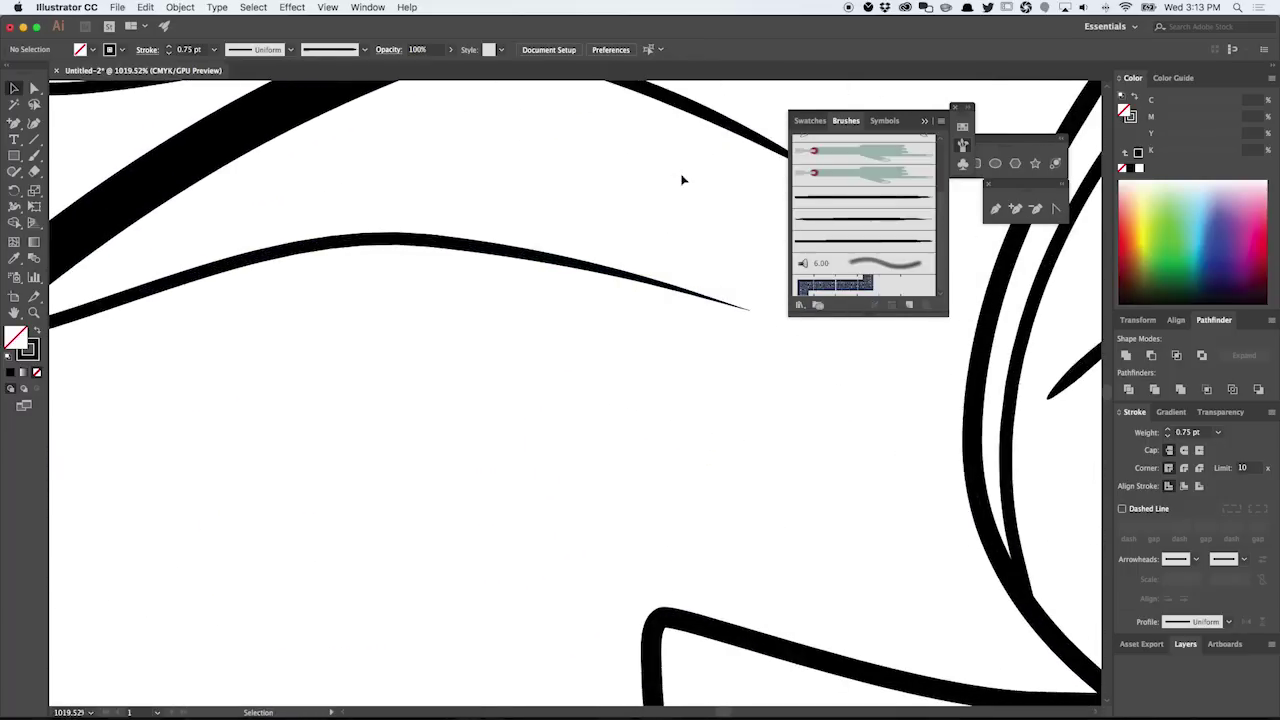
drag(634, 266, 6, 378)
drag(494, 256, 340, 360)
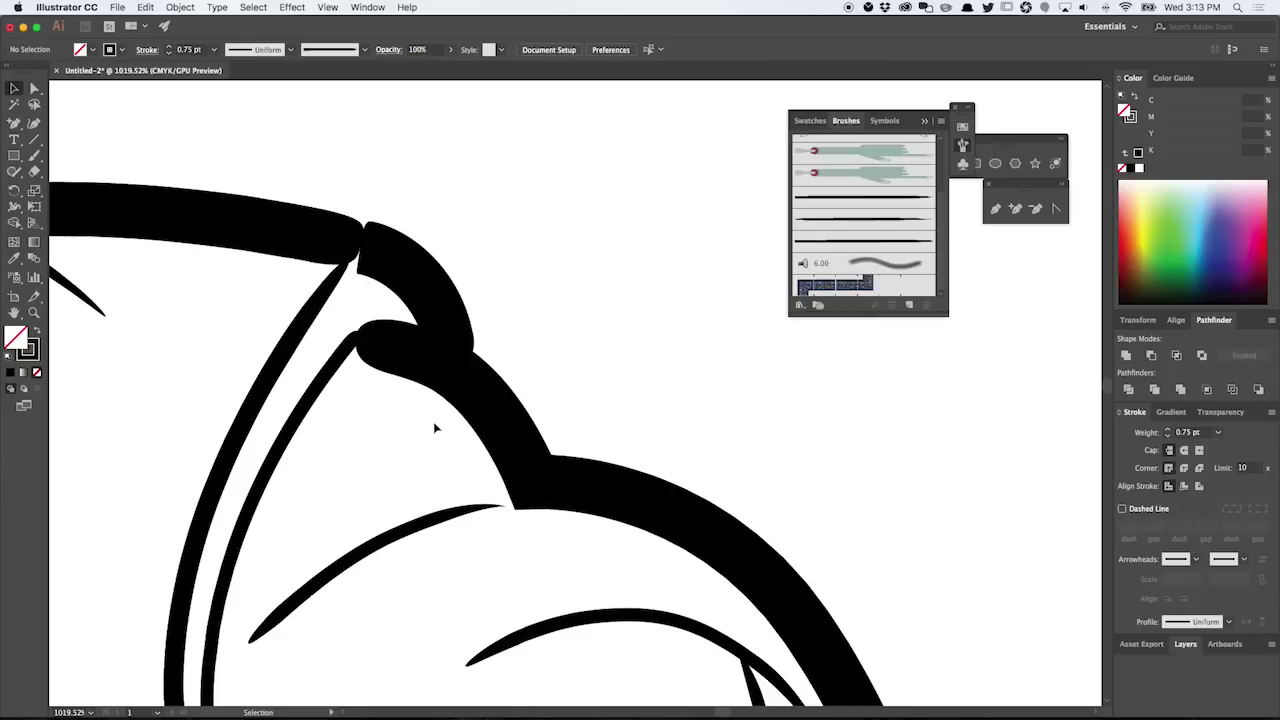
scroll(437, 525, down, 8)
drag(405, 527, 482, 238)
drag(105, 101, 737, 647)
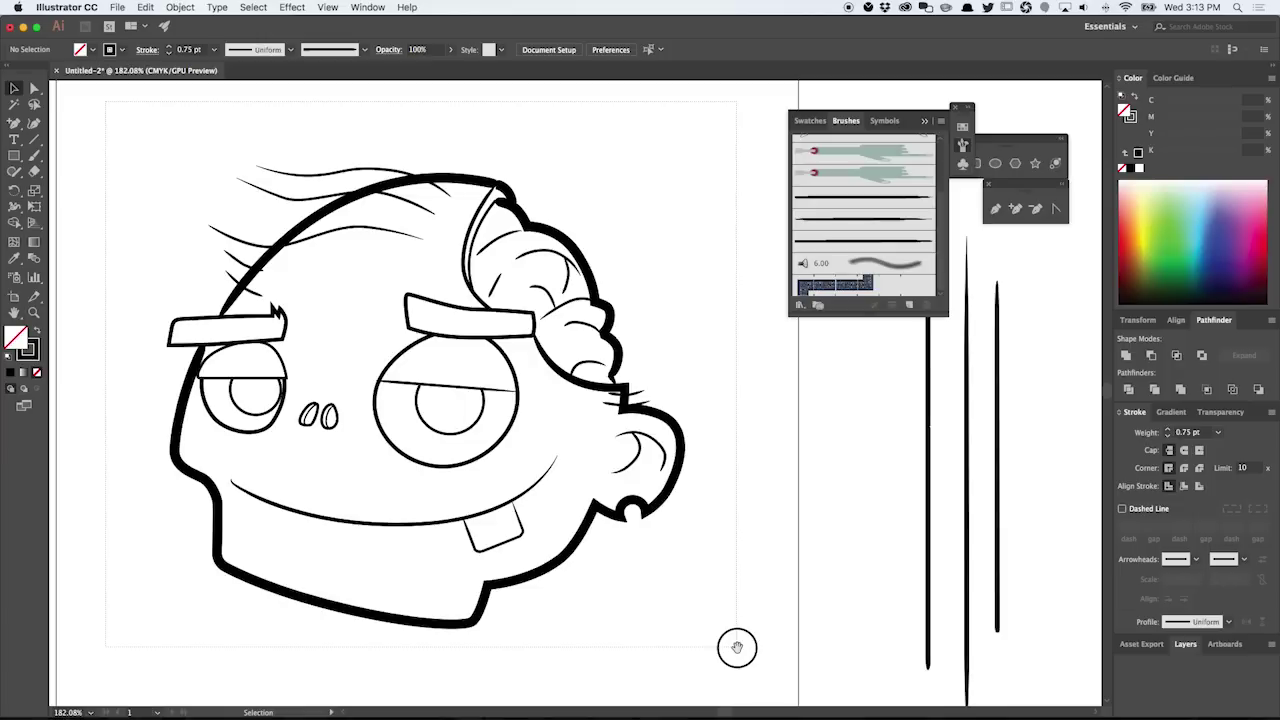
drag(737, 647, 737, 649)
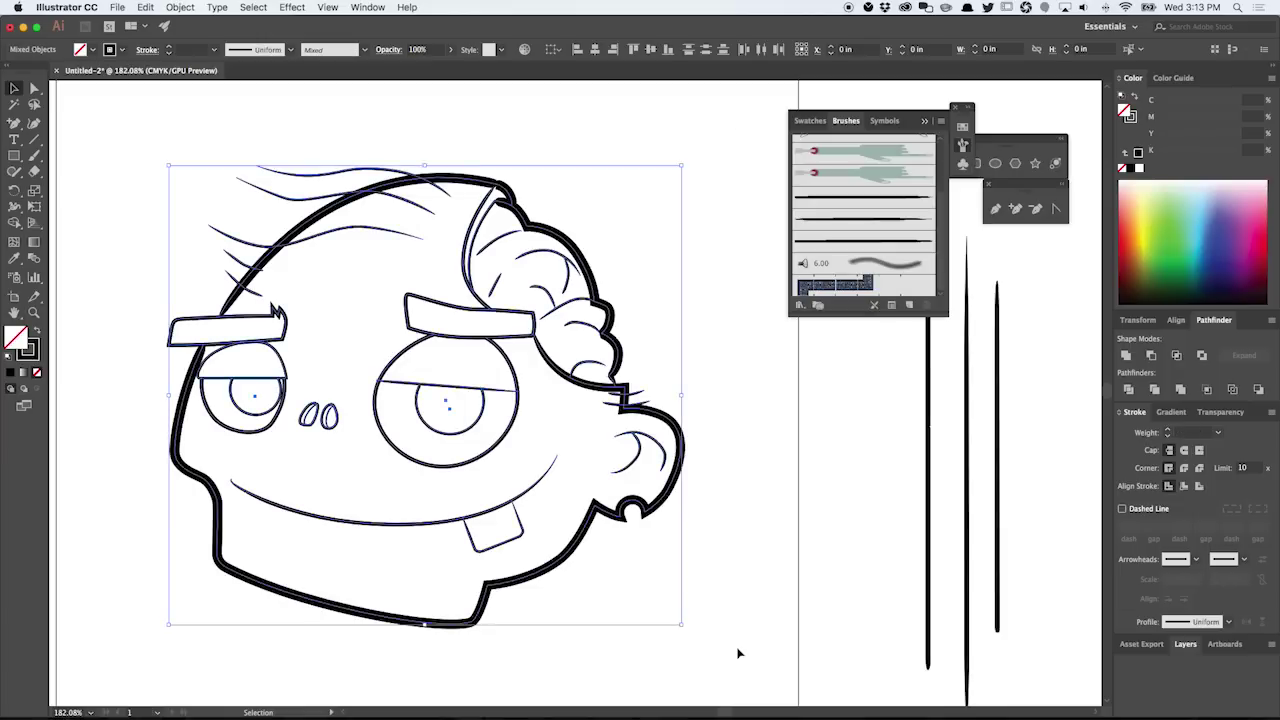
click(181, 8)
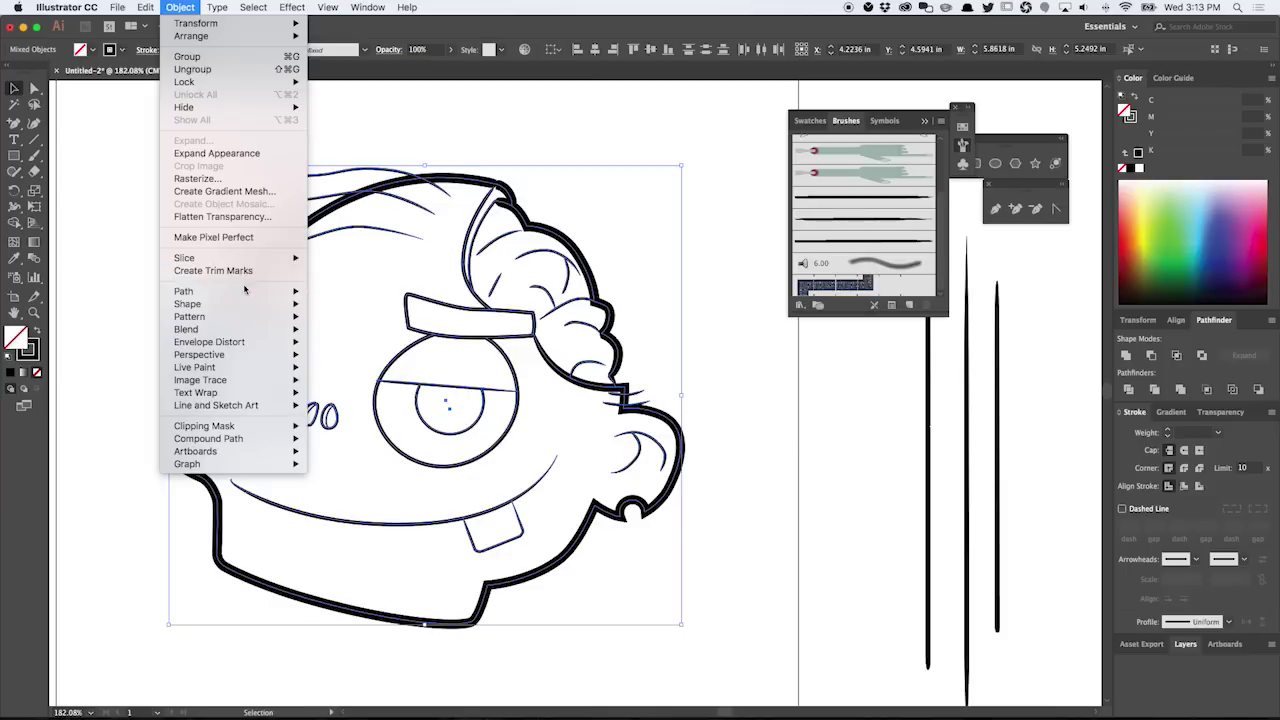
mouse_move(245, 291)
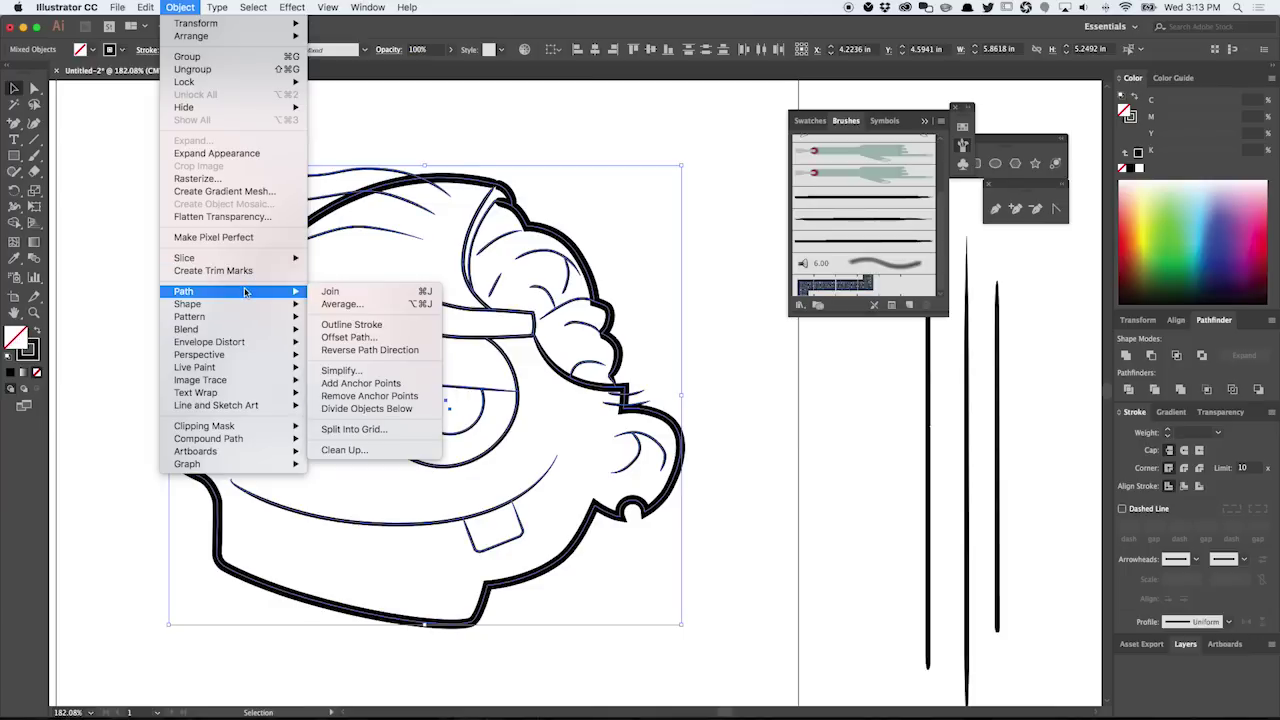
click(362, 325)
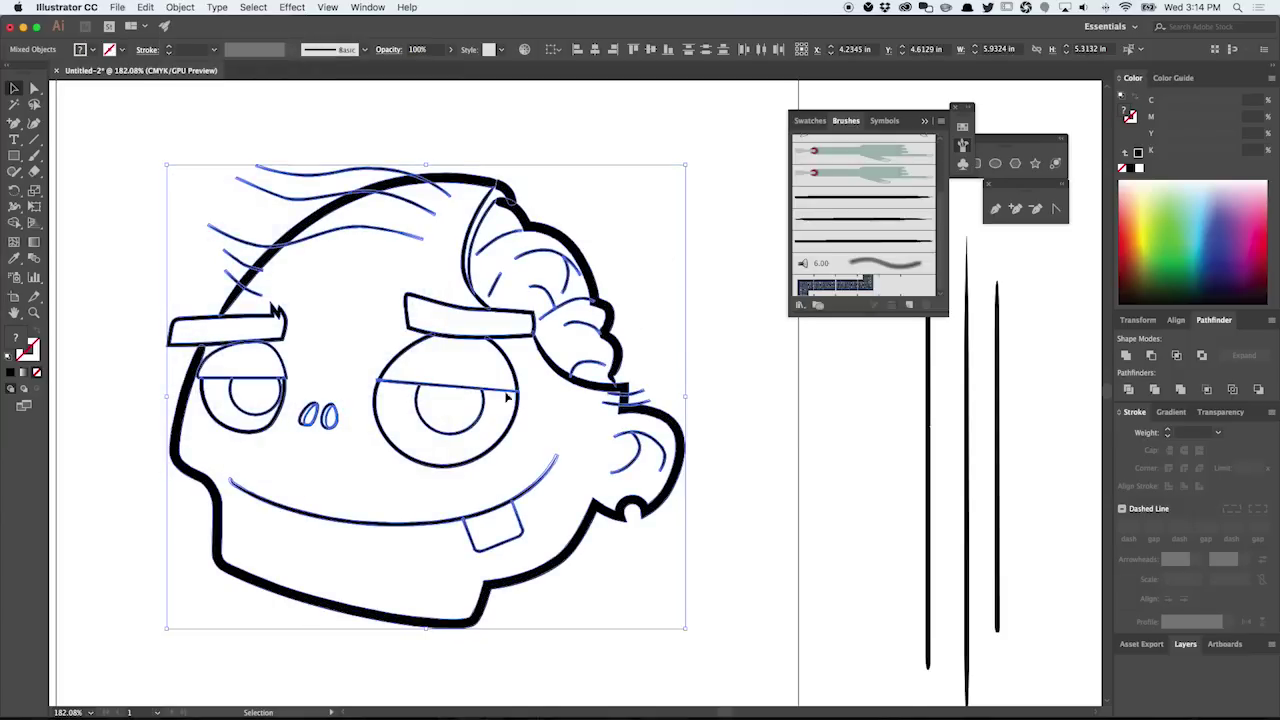
click(608, 211)
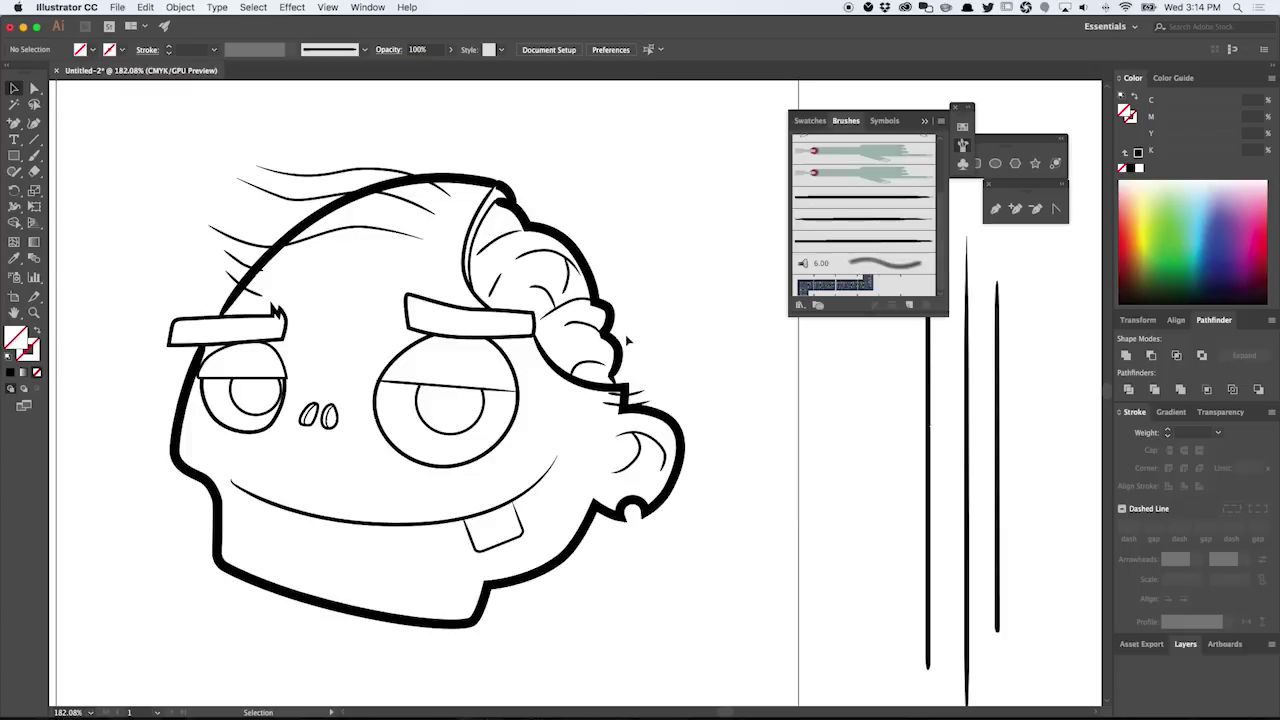
Step: Draw a black-filled Pen patch without a stroke to bridge the gap between the skull contour and the brain contour
scroll(517, 204, up, 6)
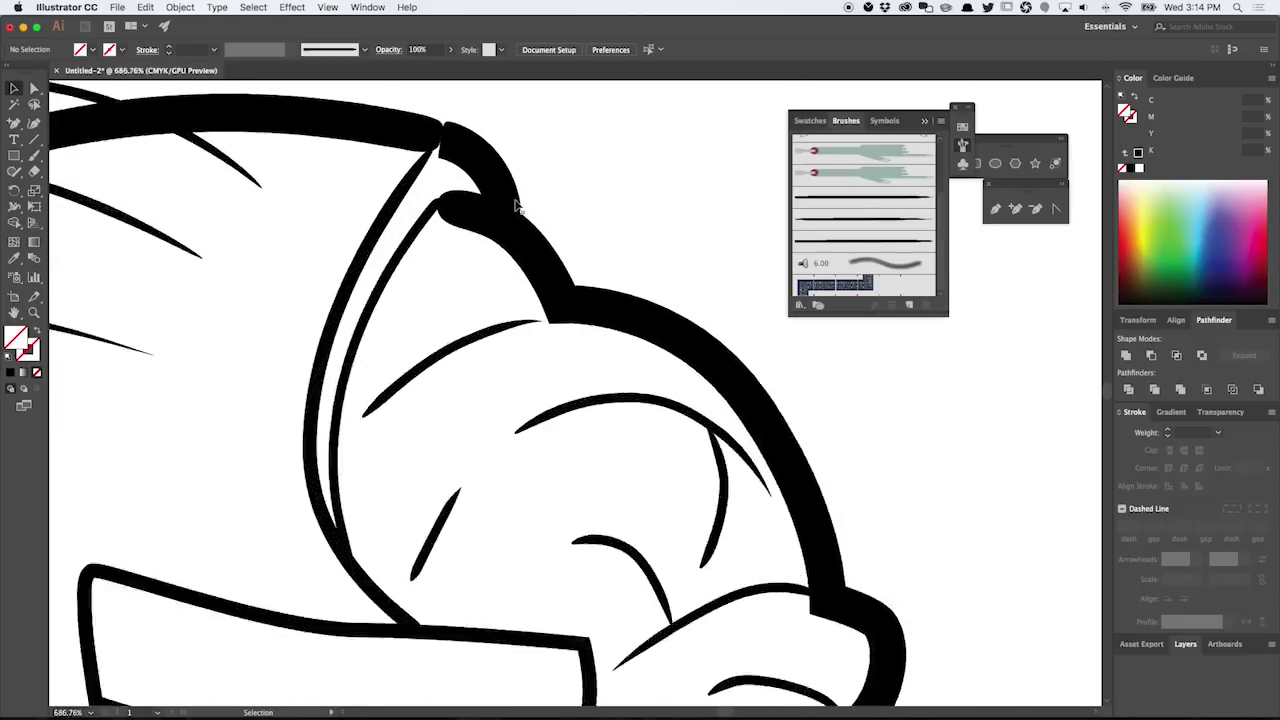
click(517, 280)
mouse_move(643, 252)
mouse_down()
mouse_move(611, 197)
mouse_move(508, 214)
mouse_up()
scroll(148, 188, up, 3)
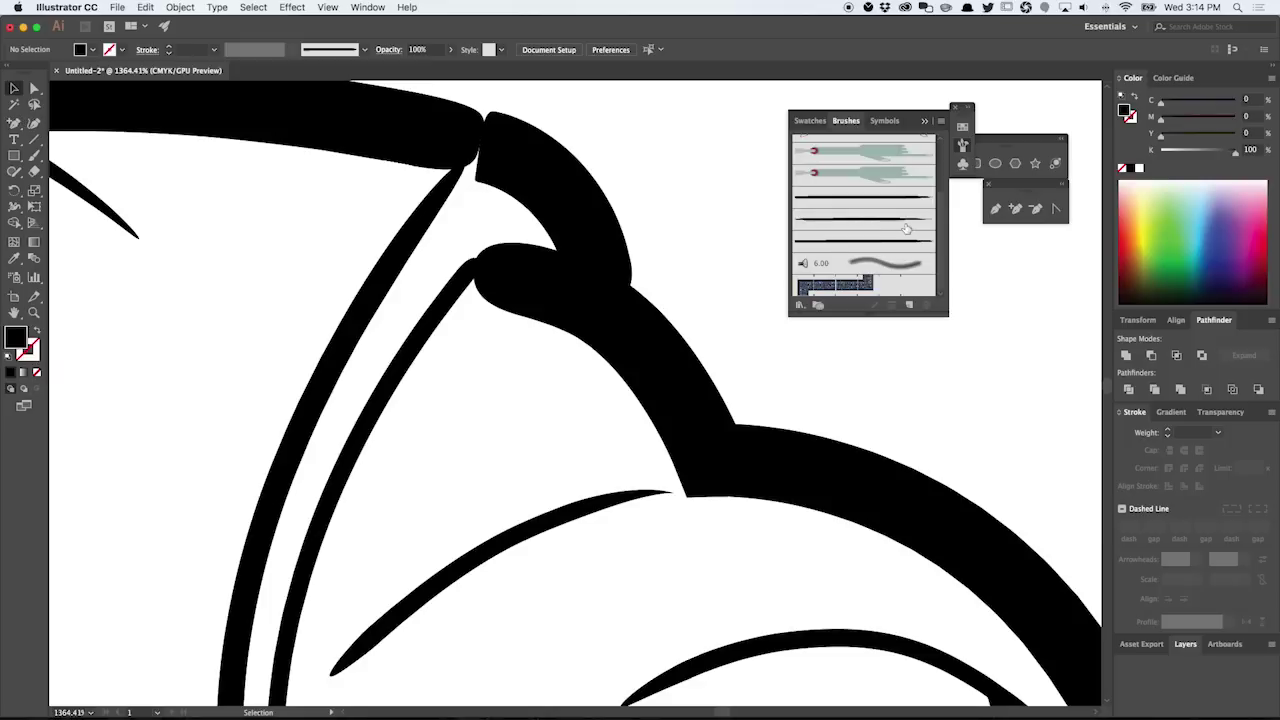
click(994, 209)
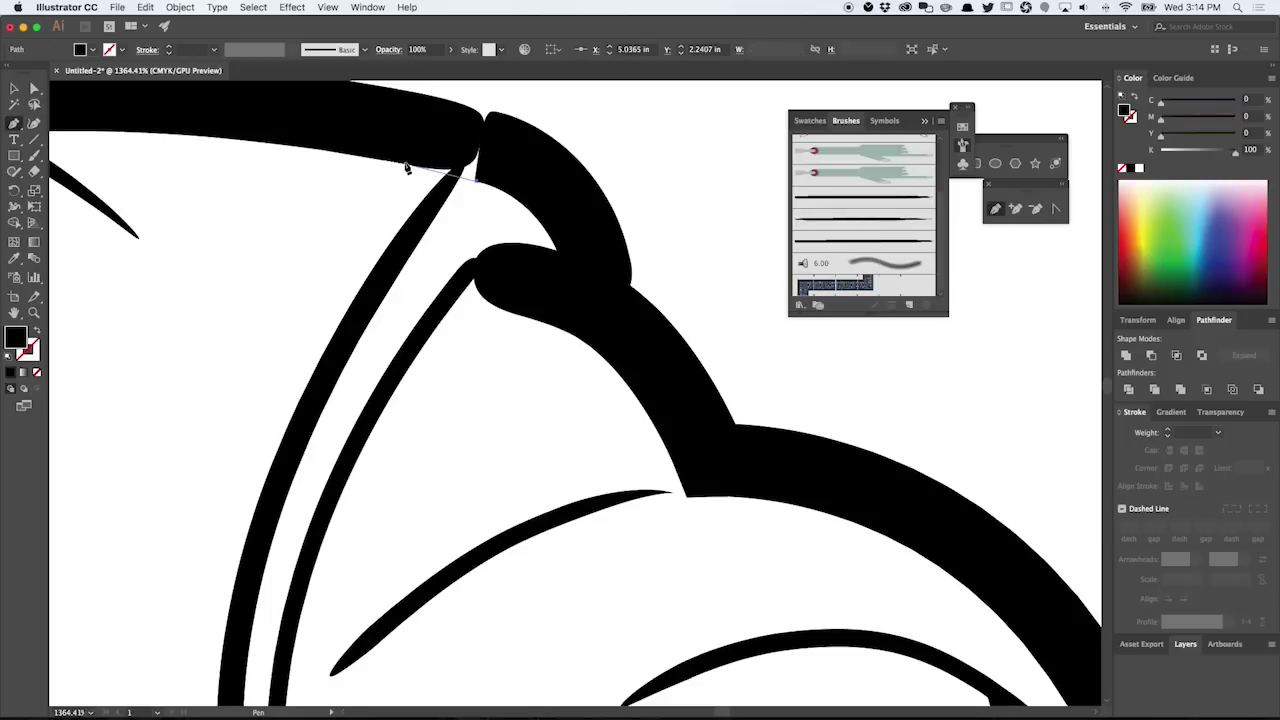
mouse_move(400, 160)
mouse_down()
mouse_move(432, 116)
mouse_move(423, 100)
mouse_move(510, 116)
mouse_up()
click(476, 106)
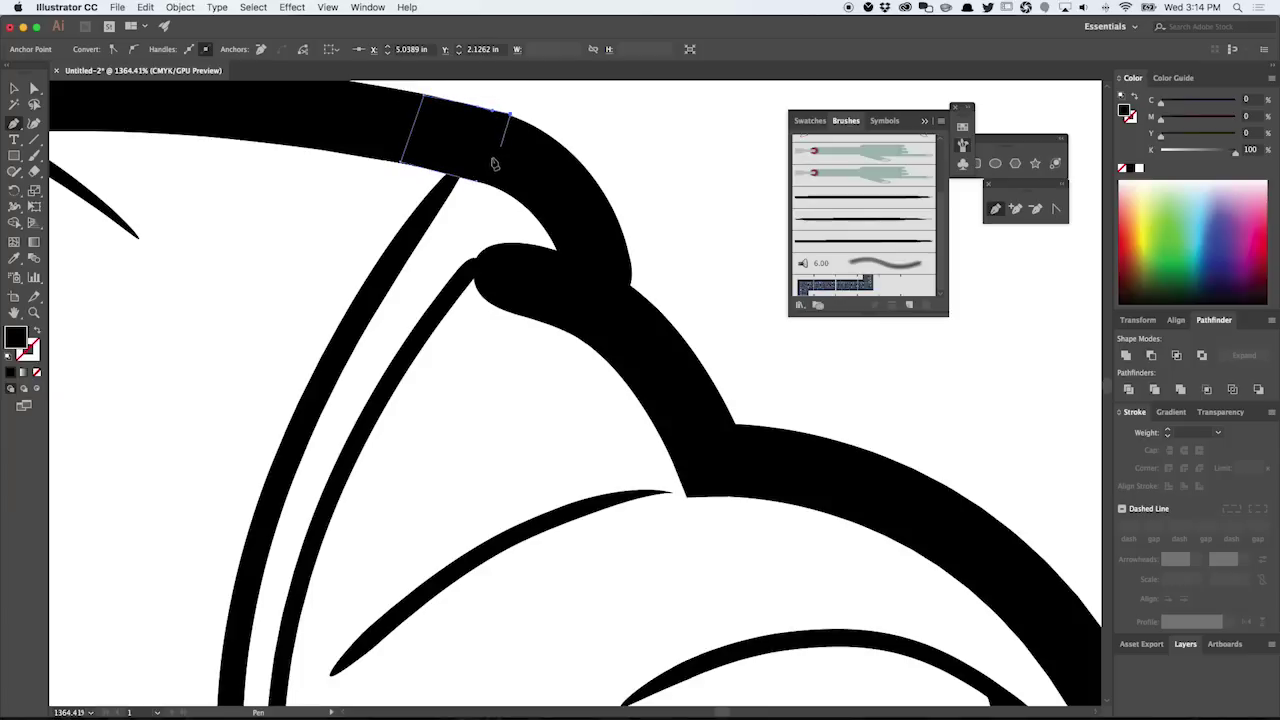
super+click(466, 225)
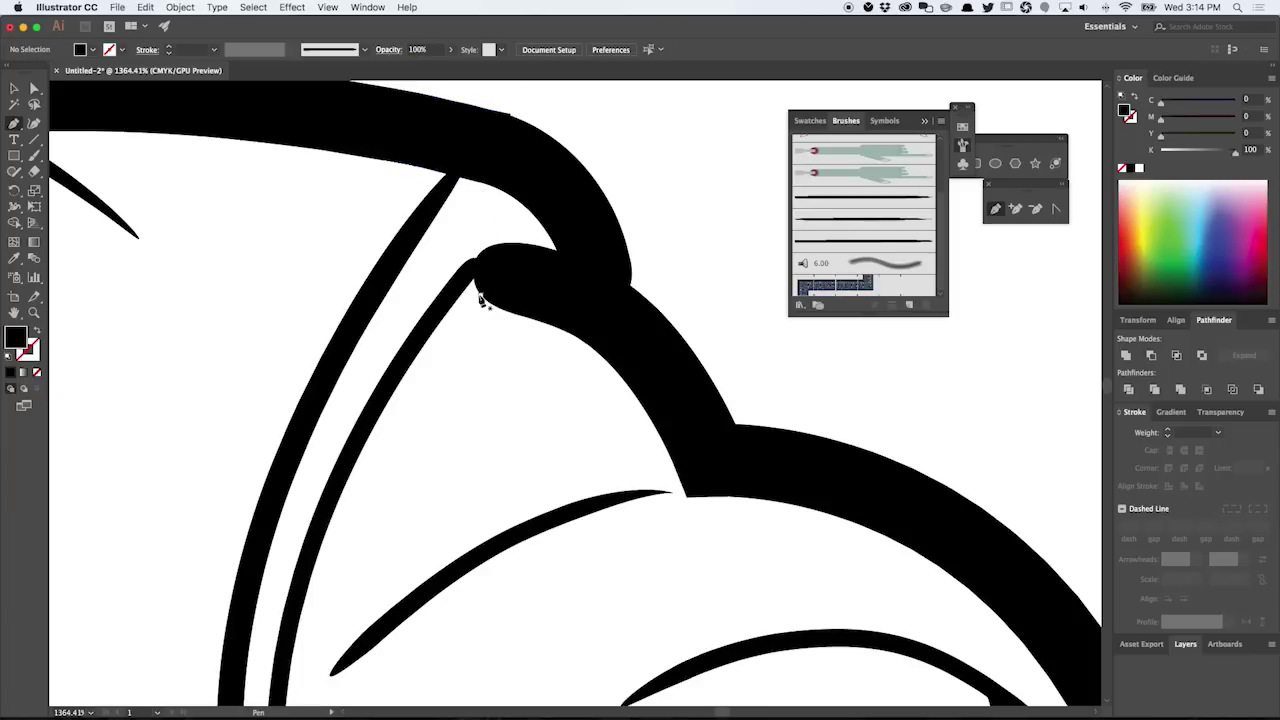
Step: Draw a second black Pen patch joining the rounded end of the brain contour to the thin inner skull line
click(514, 307)
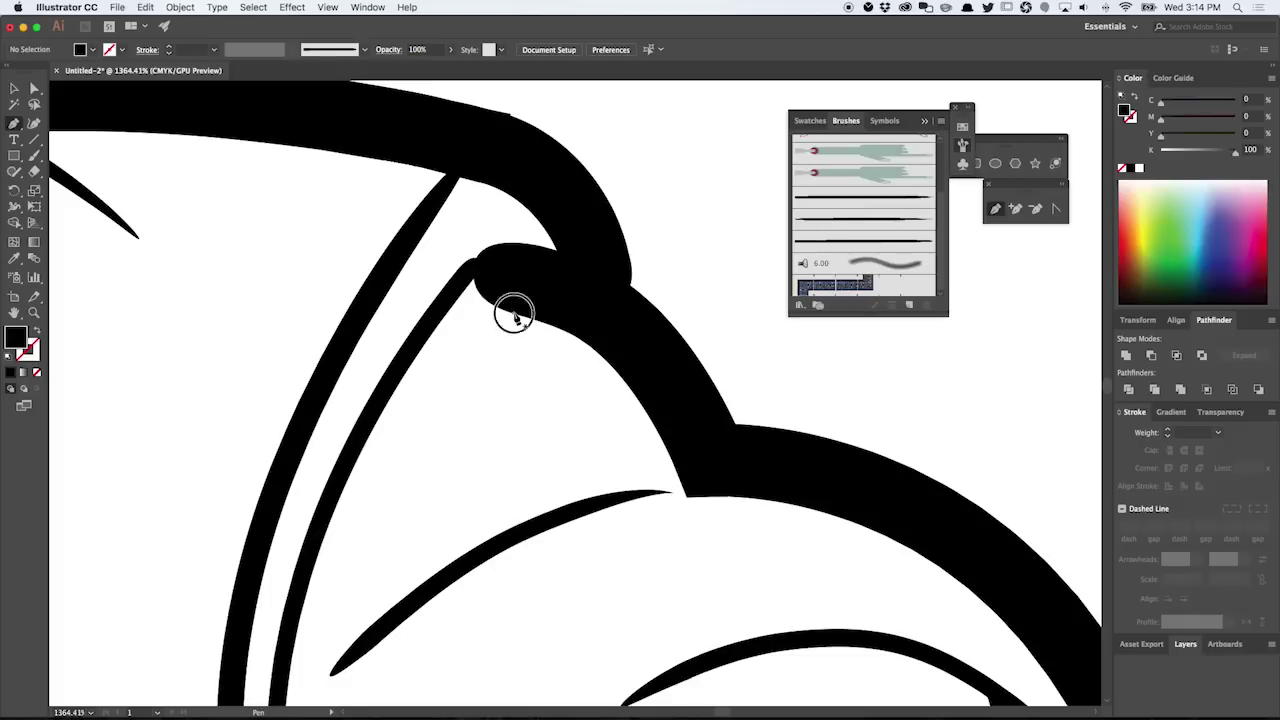
click(446, 300)
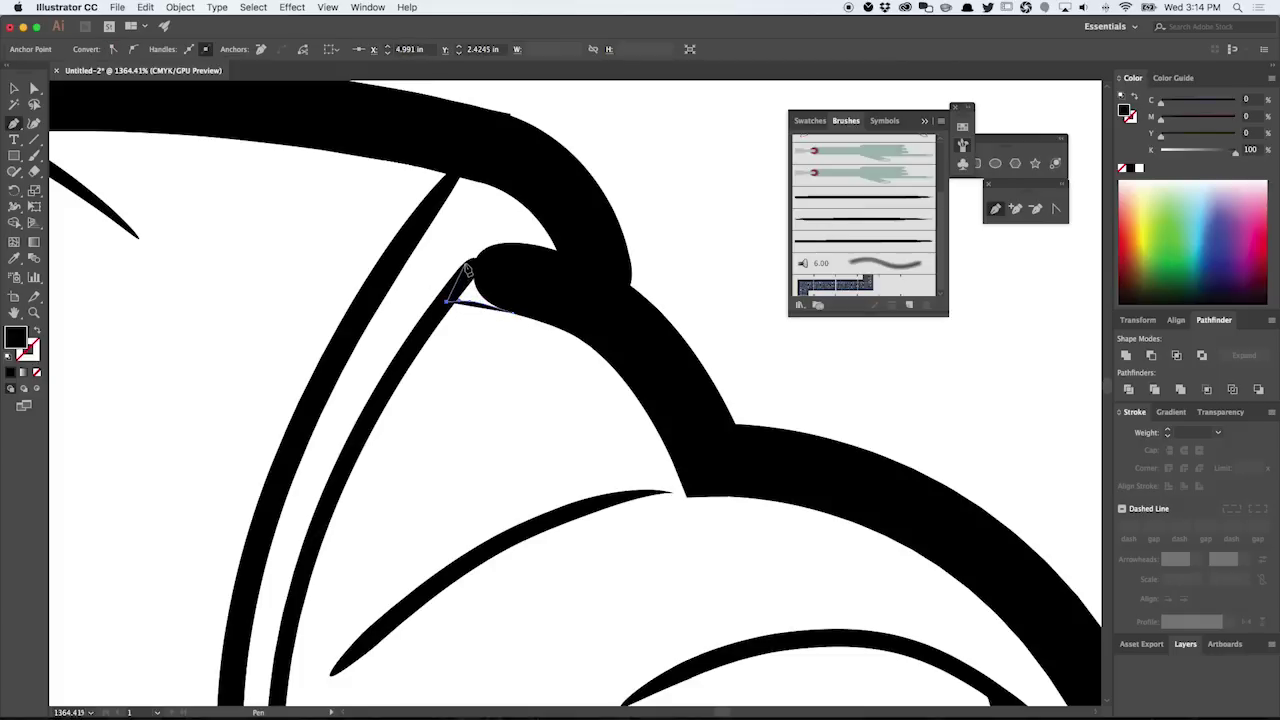
drag(467, 260, 507, 251)
click(514, 245)
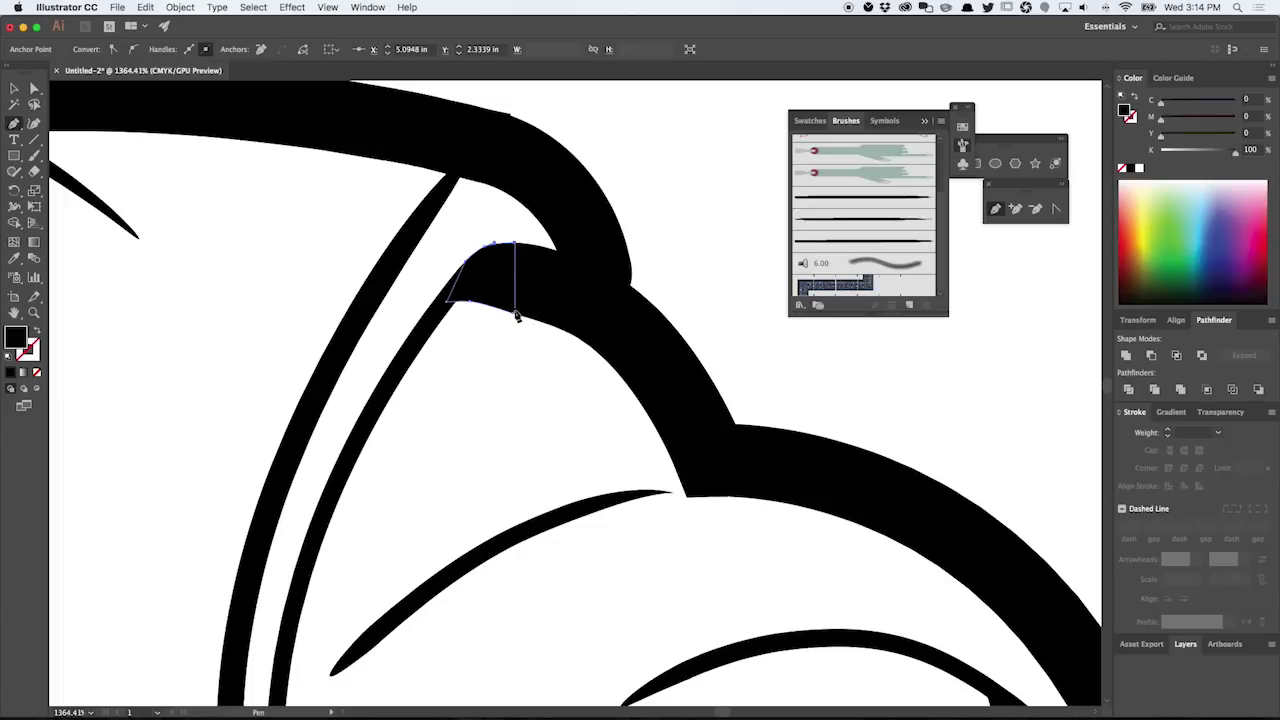
super+click(703, 280)
Step: Extend the tip of the upper brain fold line into the thick brain contour and adjust its curve with Direct Selection
scroll(700, 400, down, 5)
scroll(700, 400, right, 5)
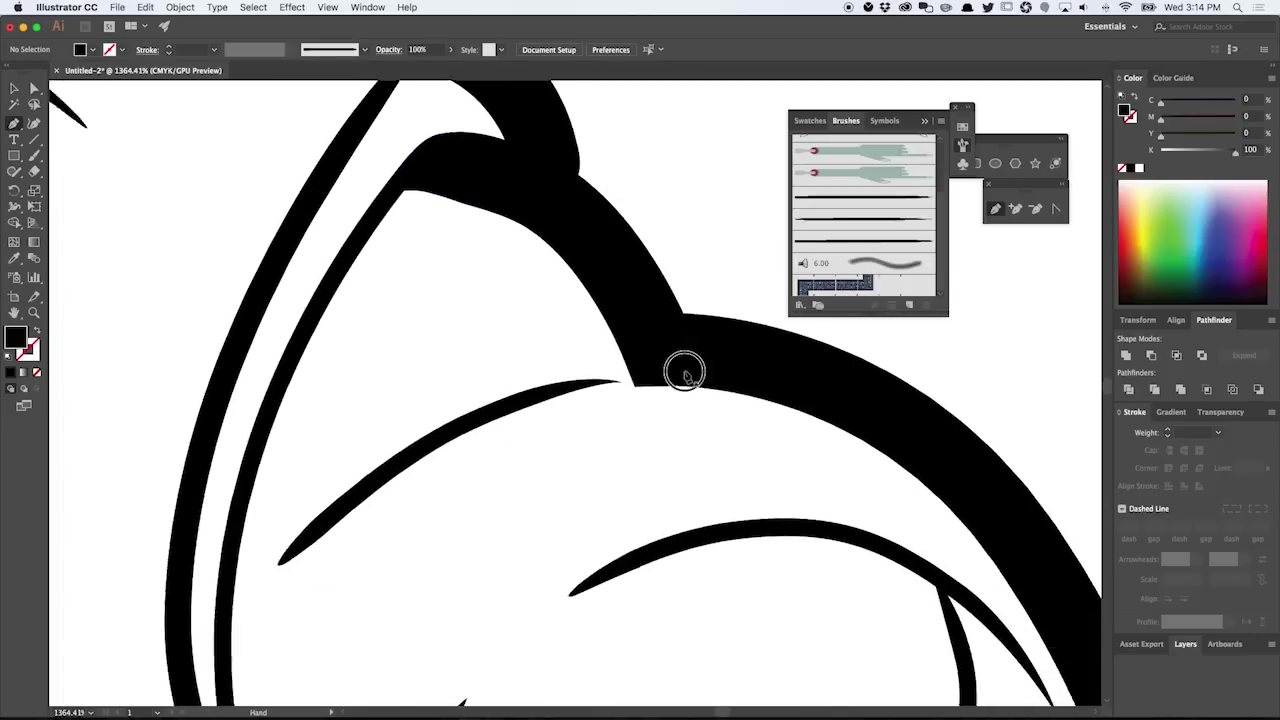
key(a)
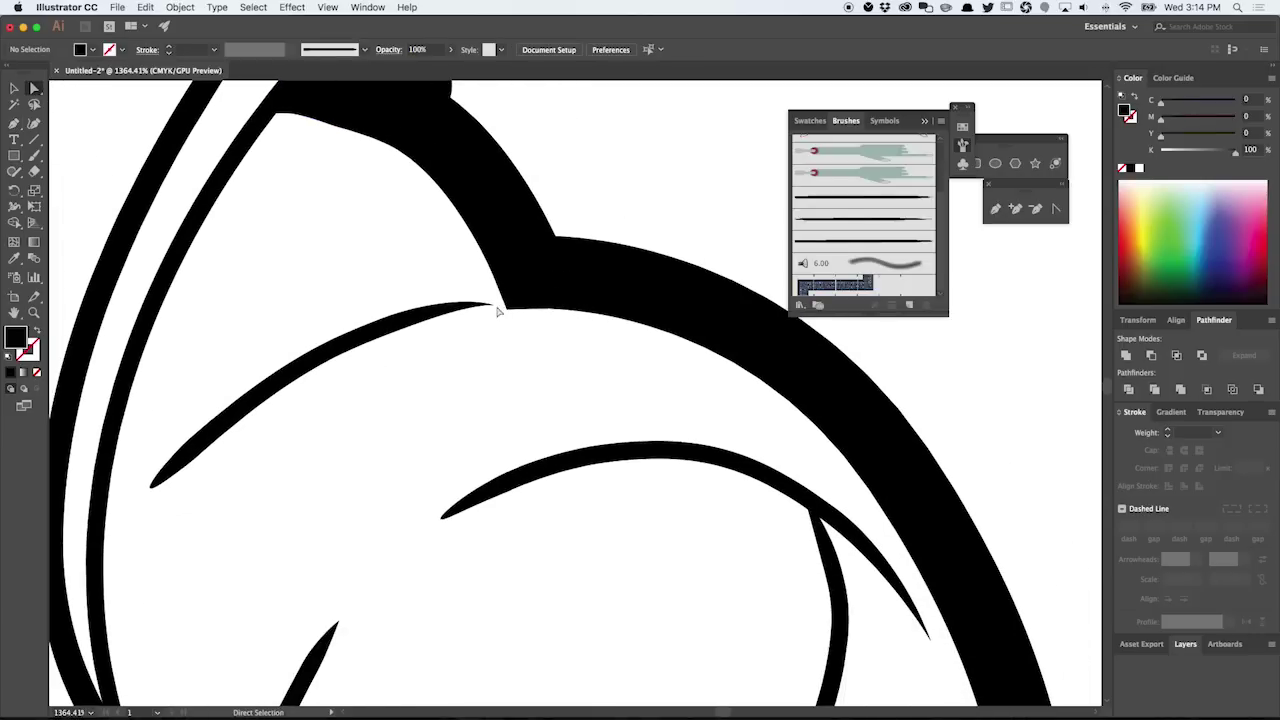
click(493, 313)
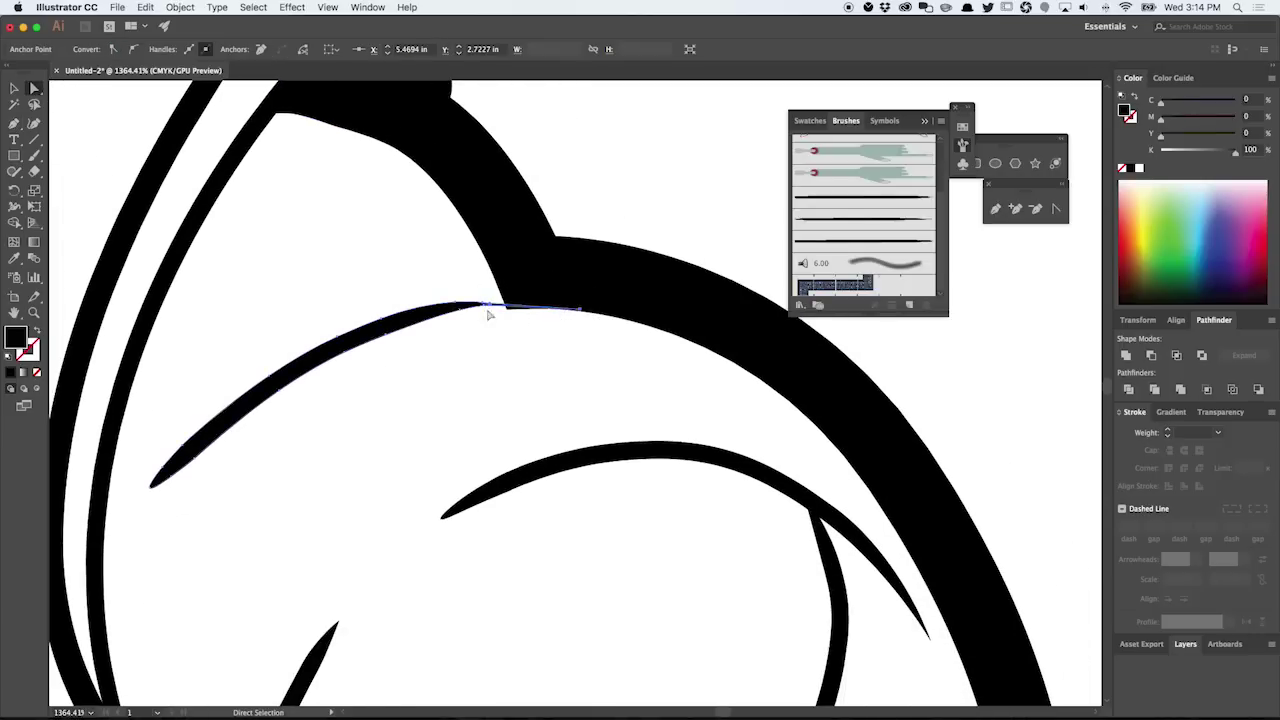
drag(490, 312, 458, 316)
mouse_move(453, 315)
mouse_down()
mouse_move(443, 309)
mouse_move(455, 295)
mouse_up()
click(590, 238)
Step: Draw a closed black Pen patch that squares off the tapered skull contour where it meets the top of the jagged eyebrow
scroll(590, 240, down, 5)
scroll(590, 240, down, 3)
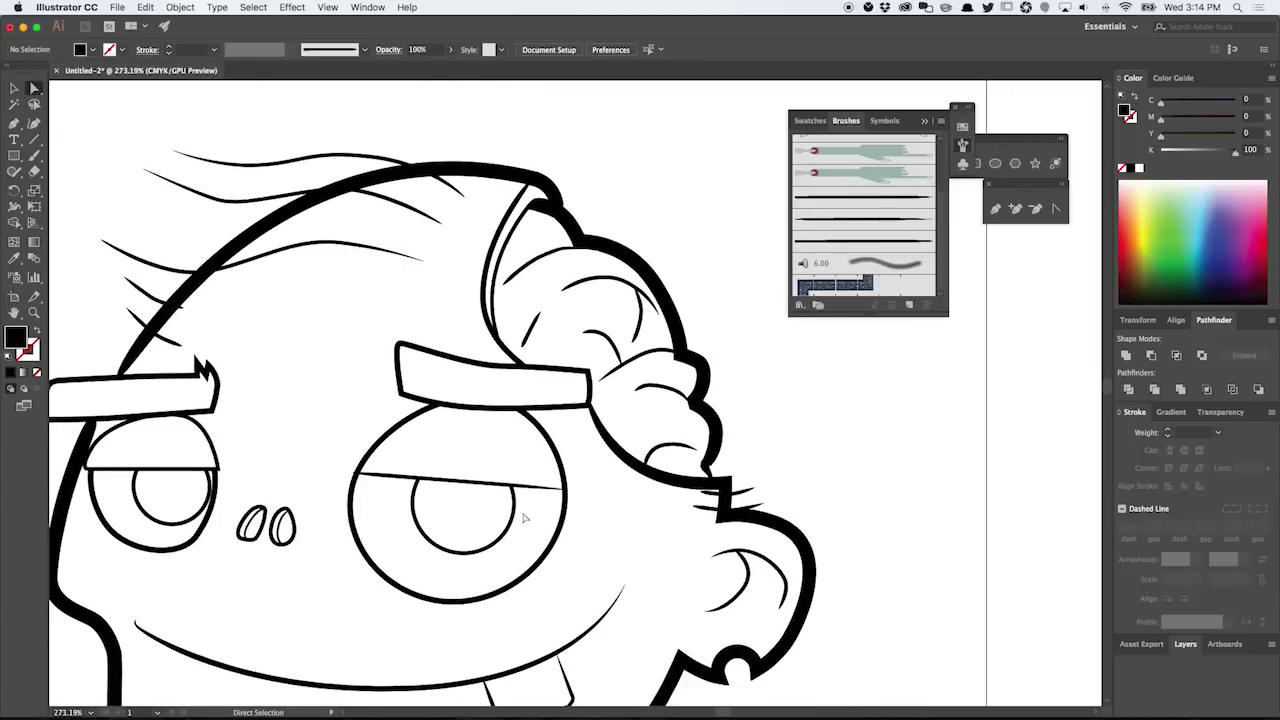
scroll(535, 537, down, 4)
scroll(389, 350, up, 6)
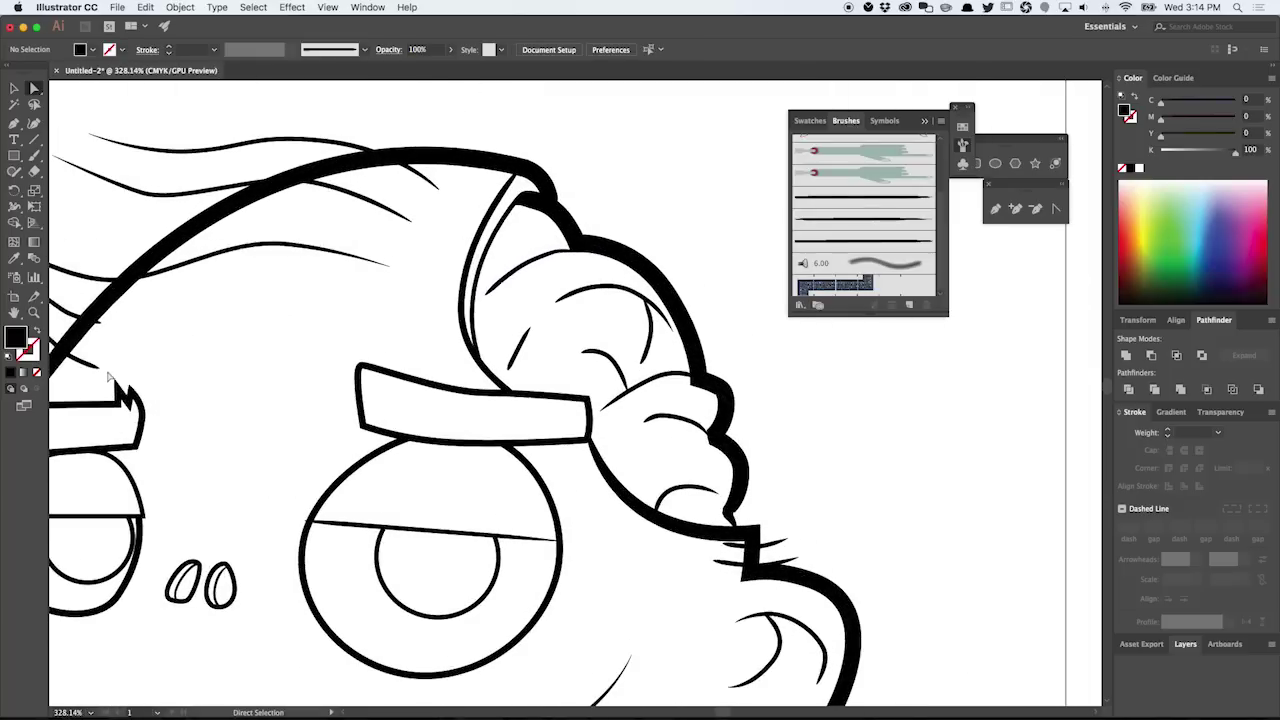
drag(389, 350, 549, 352)
scroll(451, 414, up, 6)
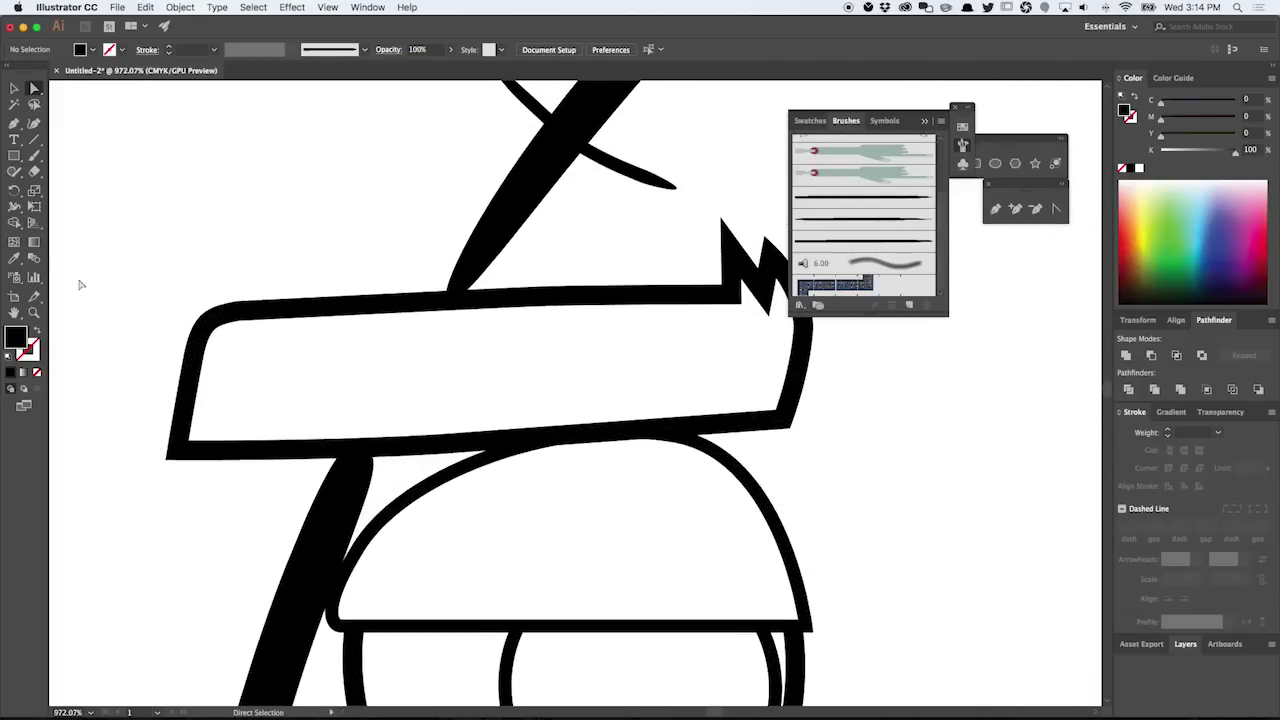
click(14, 123)
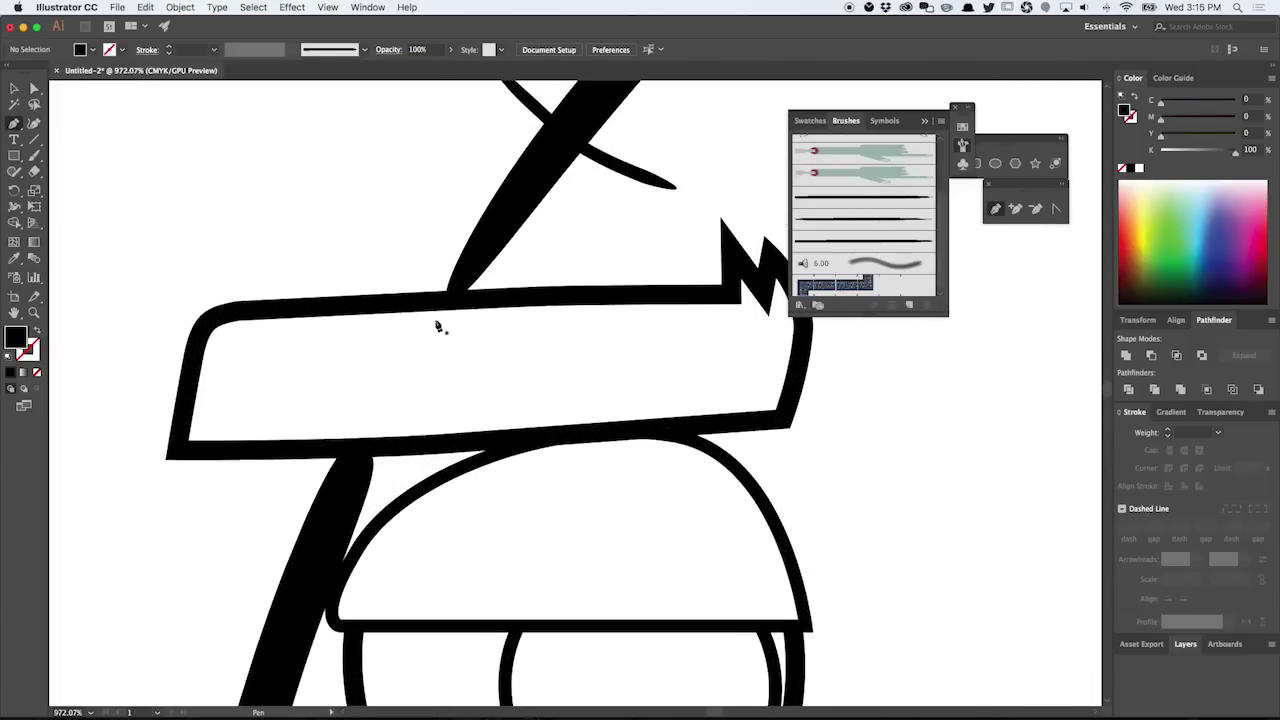
click(487, 207)
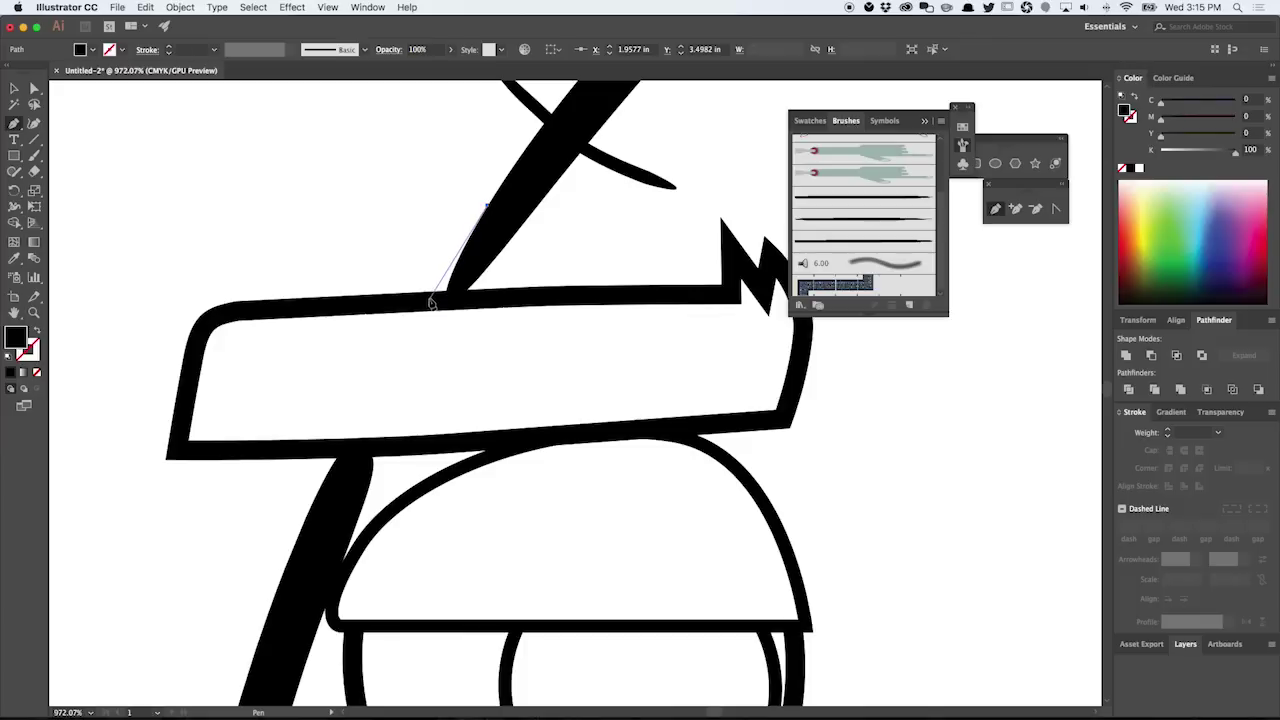
click(427, 297)
click(465, 301)
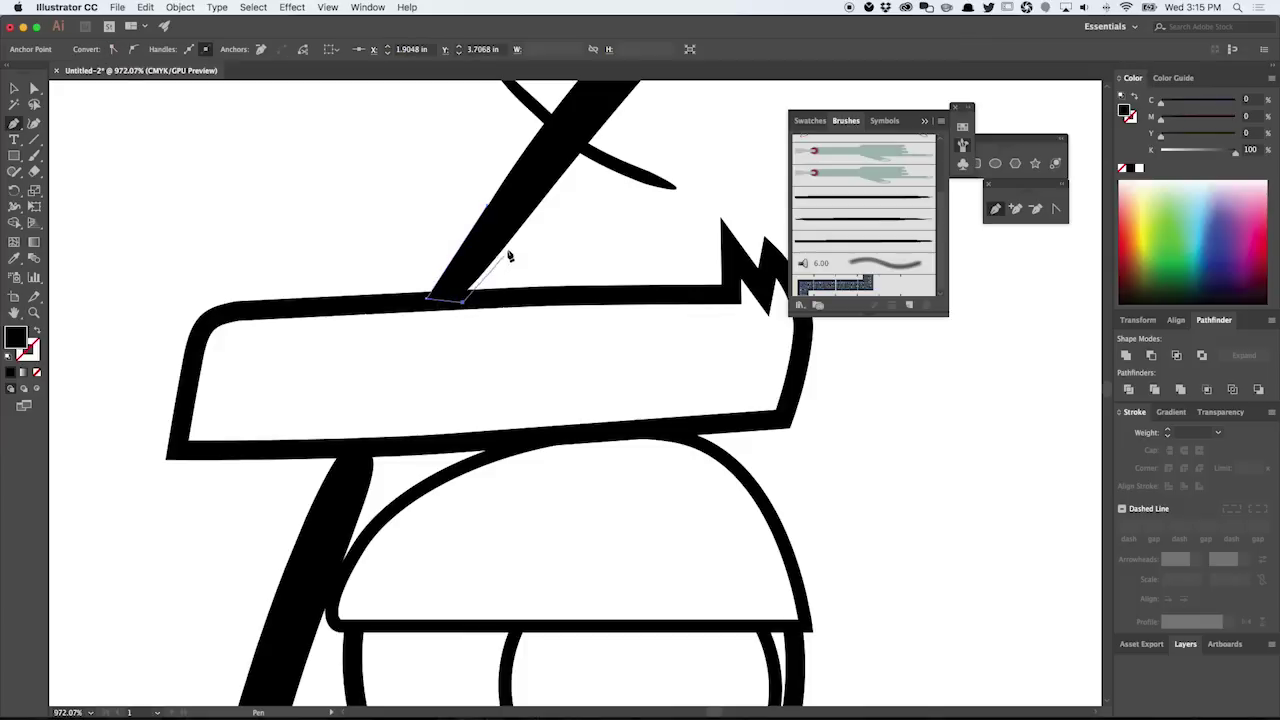
click(543, 196)
click(487, 207)
super+click(400, 189)
scroll(613, 402, down, 5)
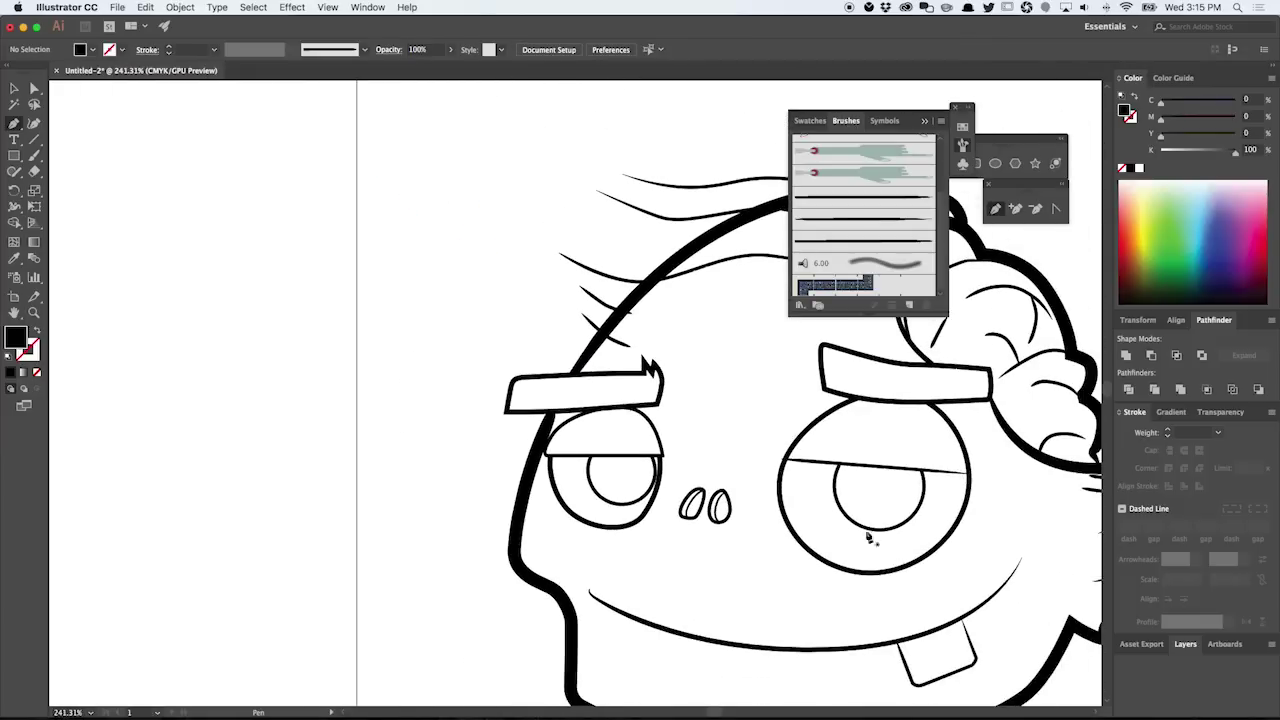
scroll(593, 452, down, 3)
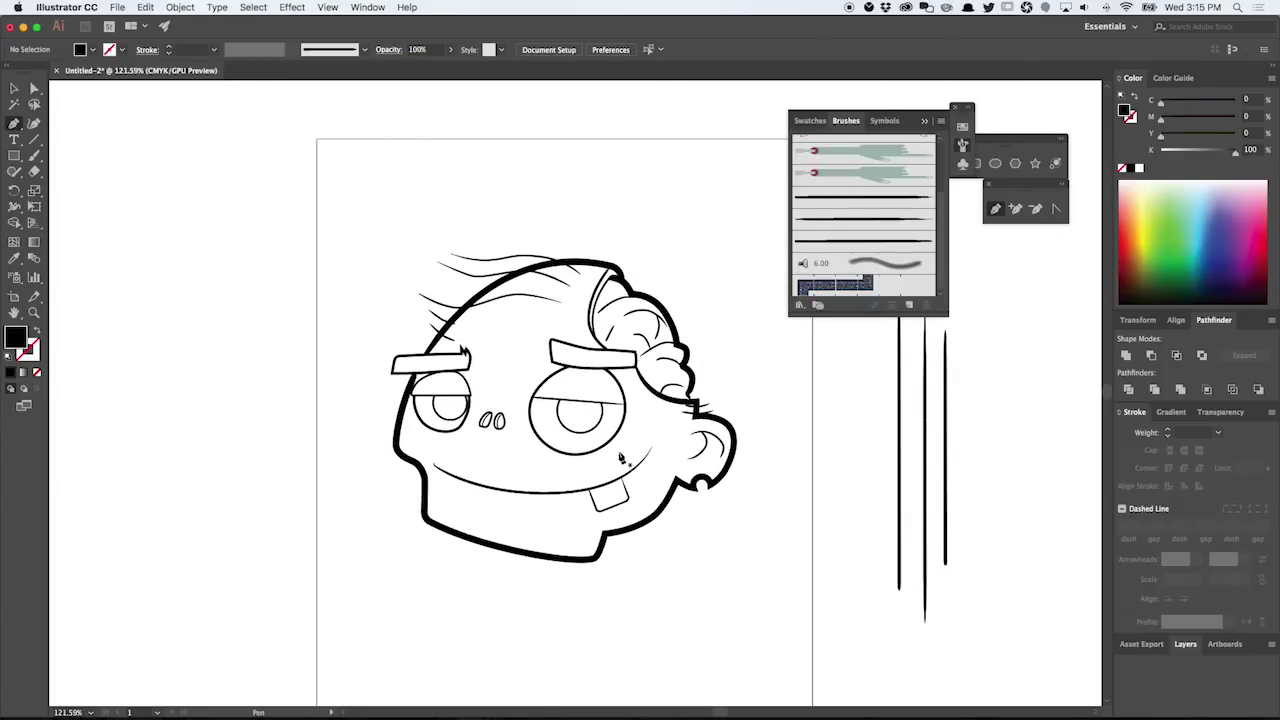
key(v)
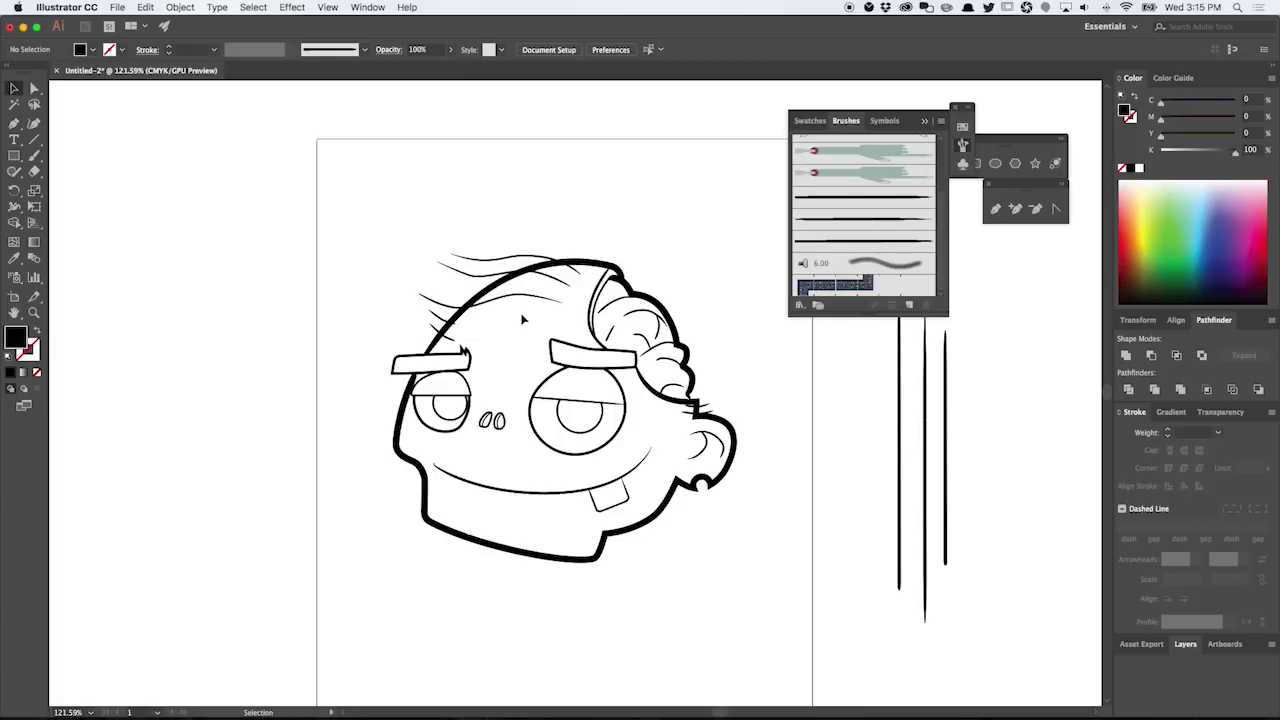
click(532, 297)
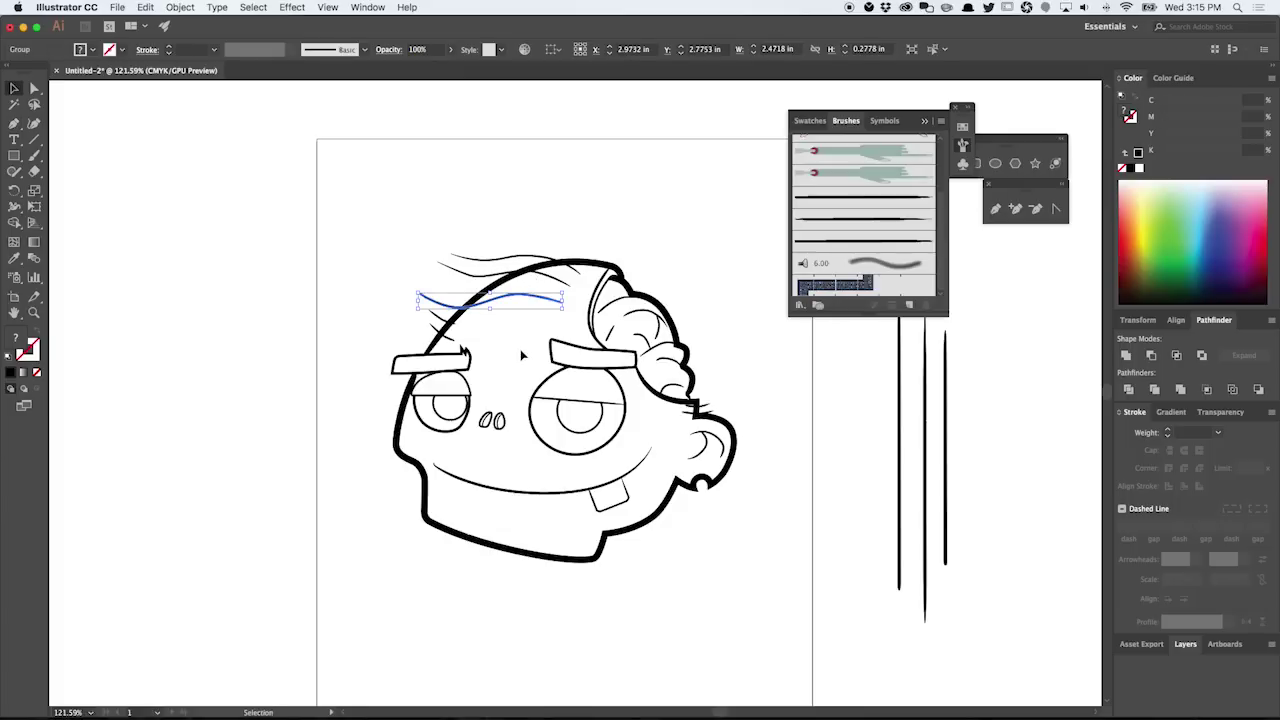
click(521, 354)
Step: Paint short vertical hatch strokes near both ends of the eyebrow above the larger eye, using the middle of the three black tapered art brushes
key(b)
scroll(503, 368, up, 5)
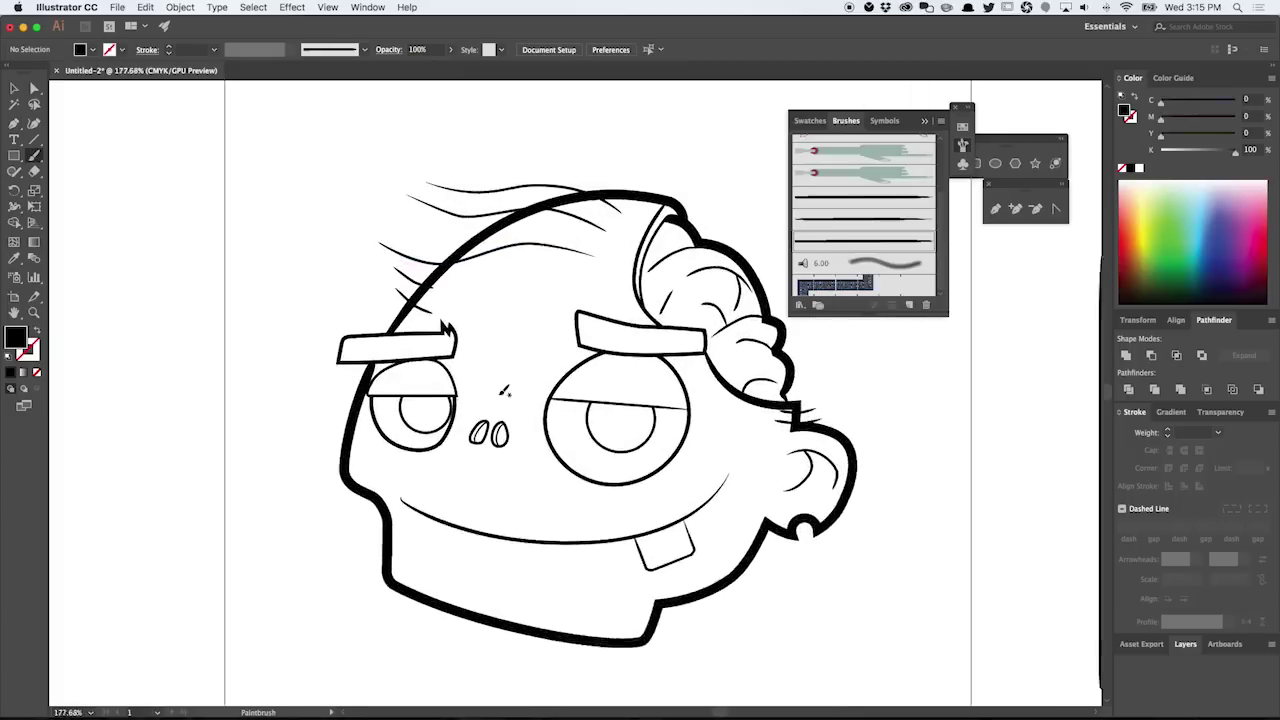
click(826, 221)
mouse_move(758, 334)
mouse_down()
mouse_move(762, 306)
mouse_move(773, 314)
mouse_up()
mouse_move(621, 321)
mouse_down()
mouse_move(619, 286)
mouse_move(636, 290)
mouse_move(600, 276)
mouse_up()
Step: Select all the hatch strokes in the eyebrow above the larger eye and set their stroke weight to 0.25 pt
key(v)
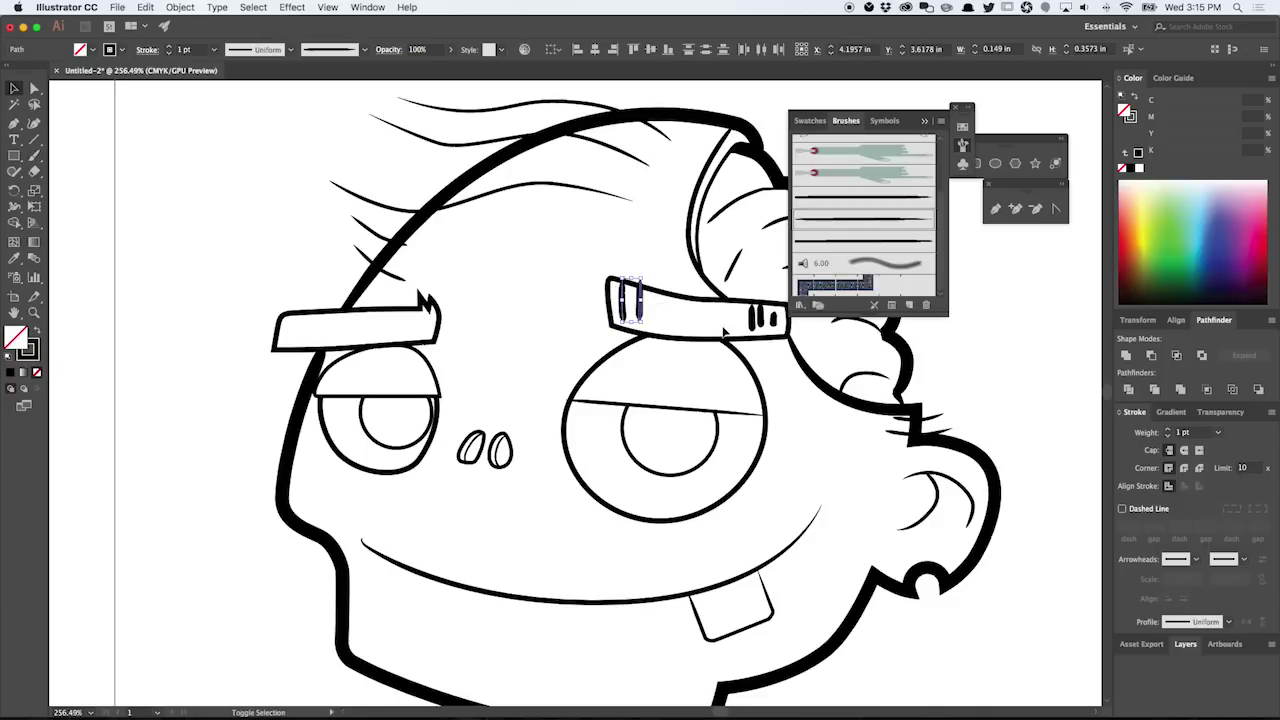
shift+click(764, 318)
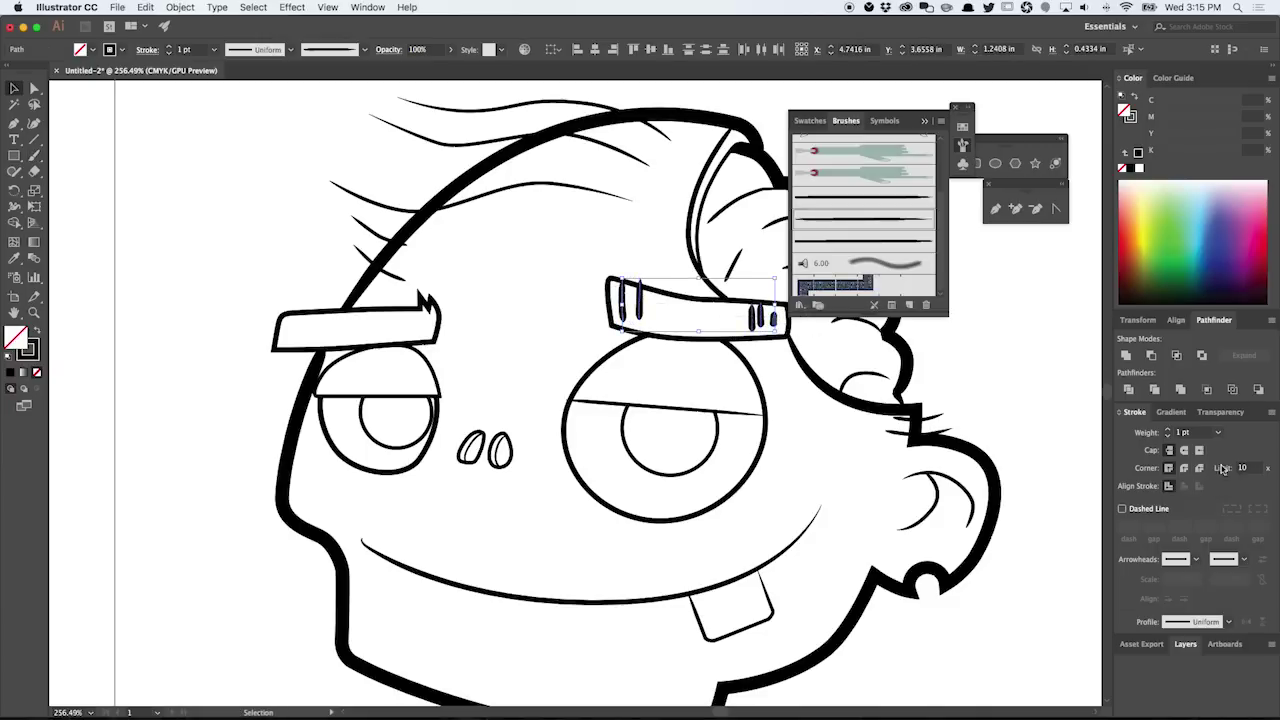
click(1218, 432)
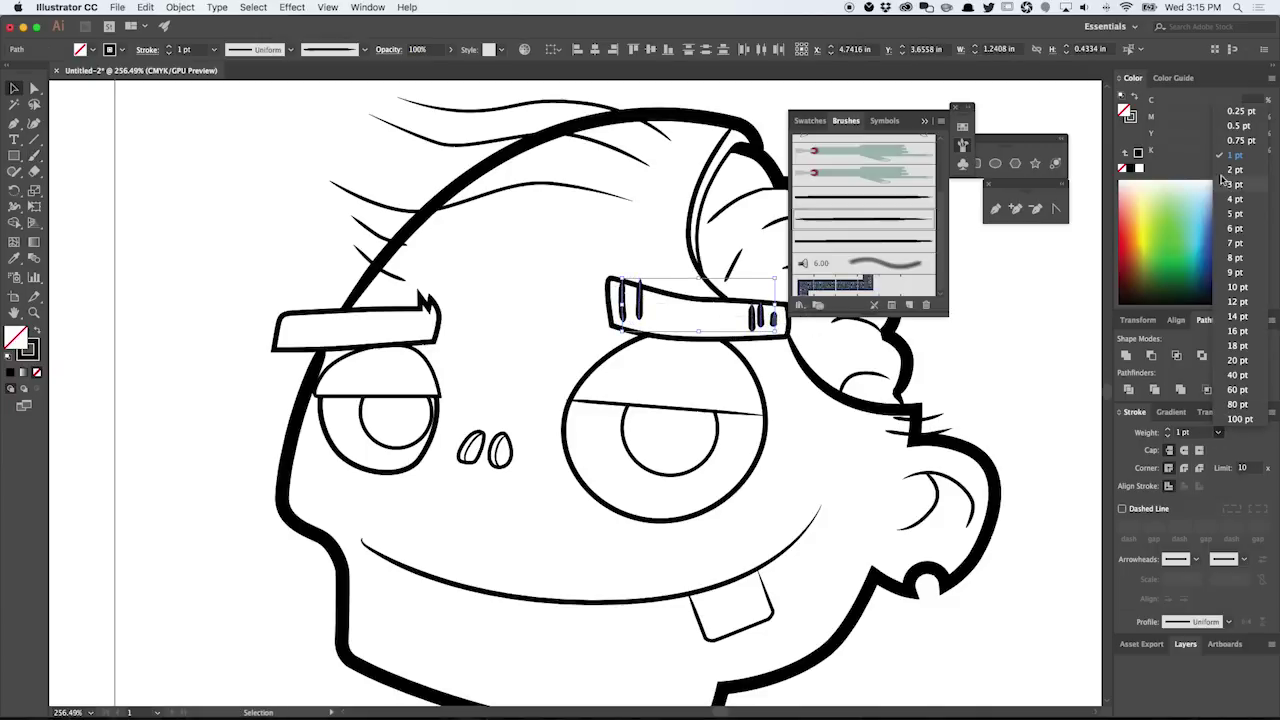
click(1240, 113)
click(1005, 369)
drag(980, 371, 766, 408)
scroll(665, 511, down, 5)
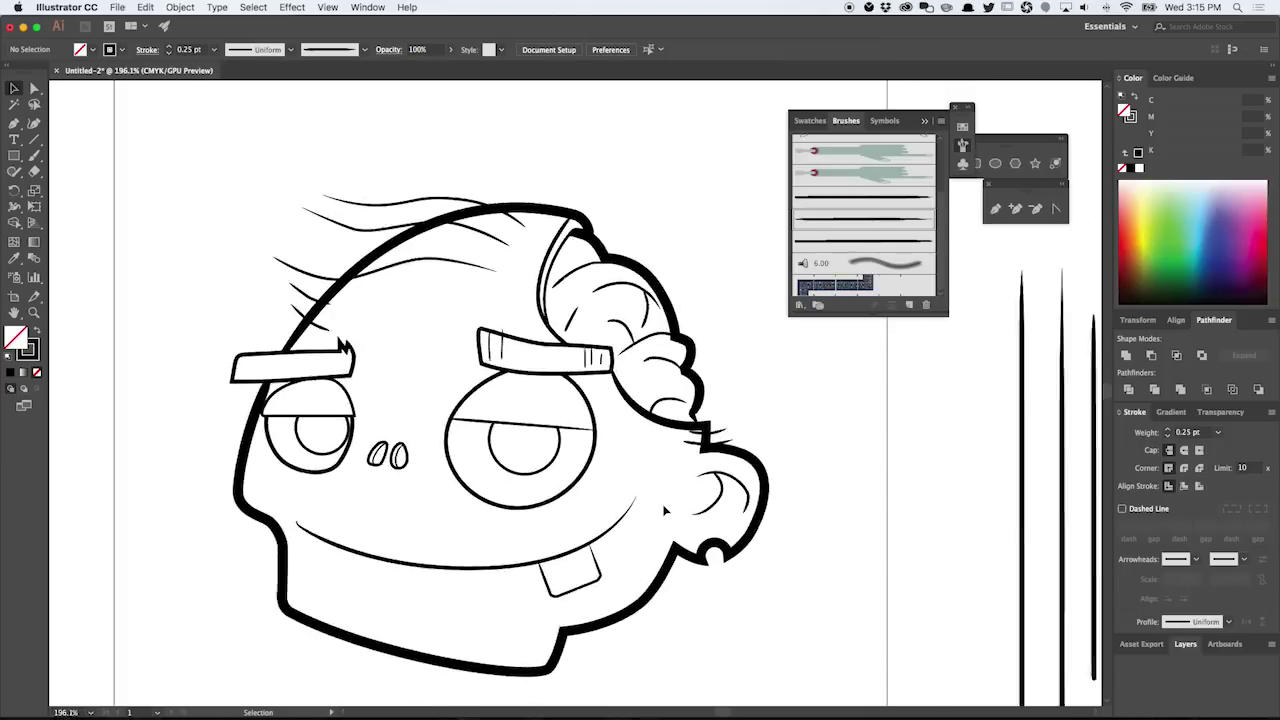
drag(724, 557, 709, 465)
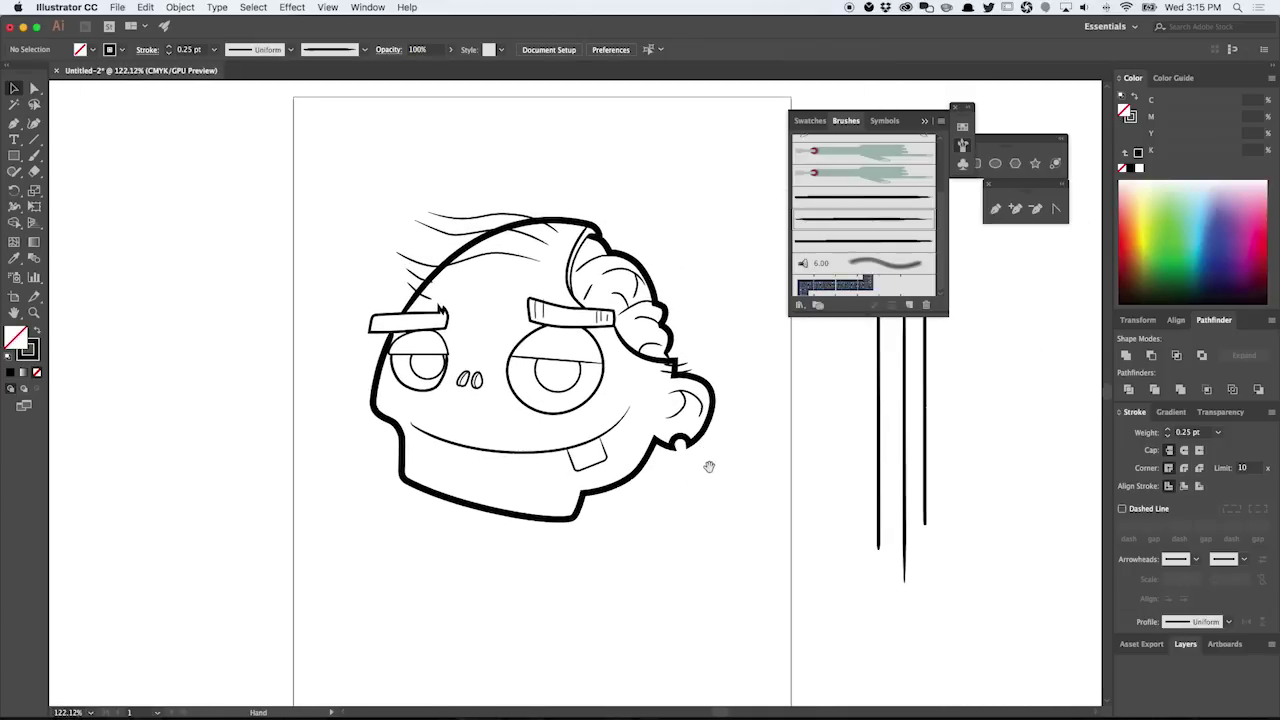